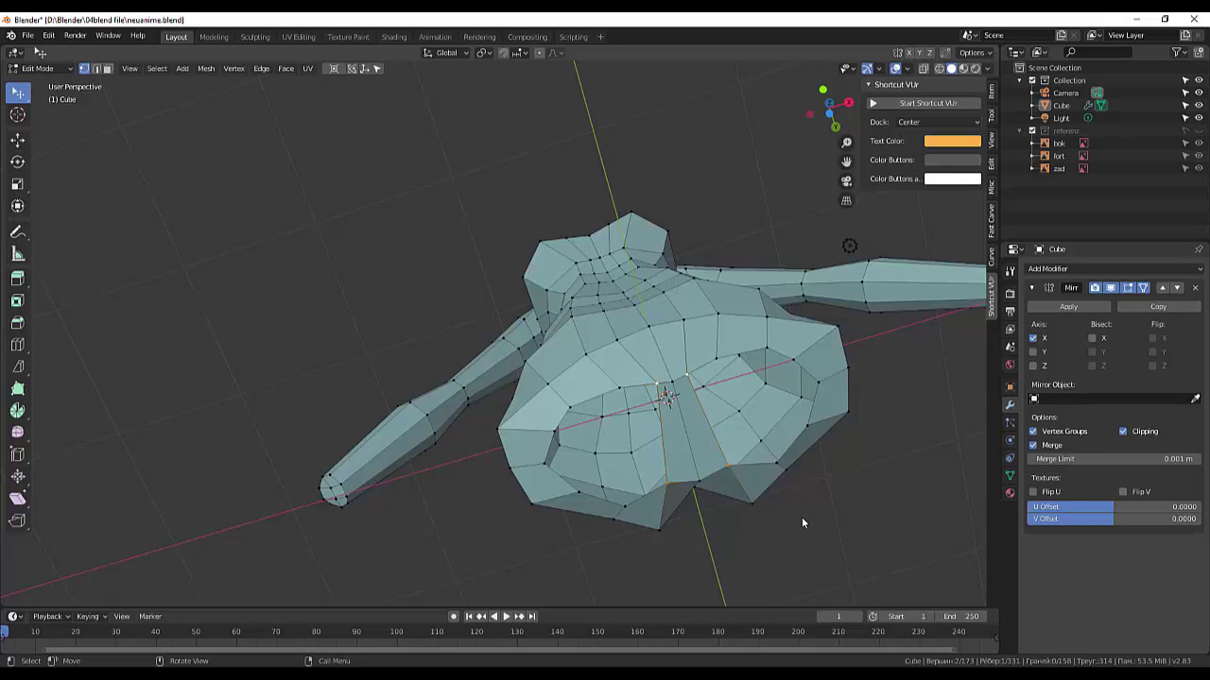
- Subdivide an edge on the hip underside with 1 cut and select the new vertex
scroll(799, 517, up, 2)
scroll(799, 517, down, 2)
shift+click(728, 463)
right_click(752, 413)
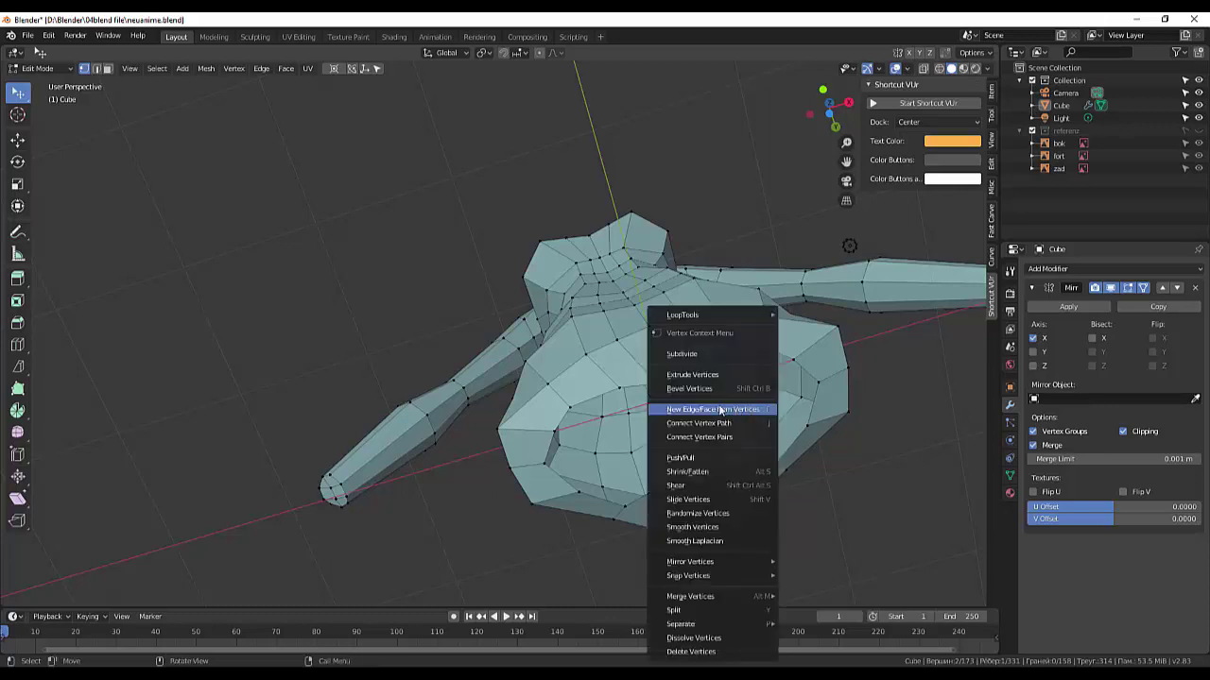
click(699, 351)
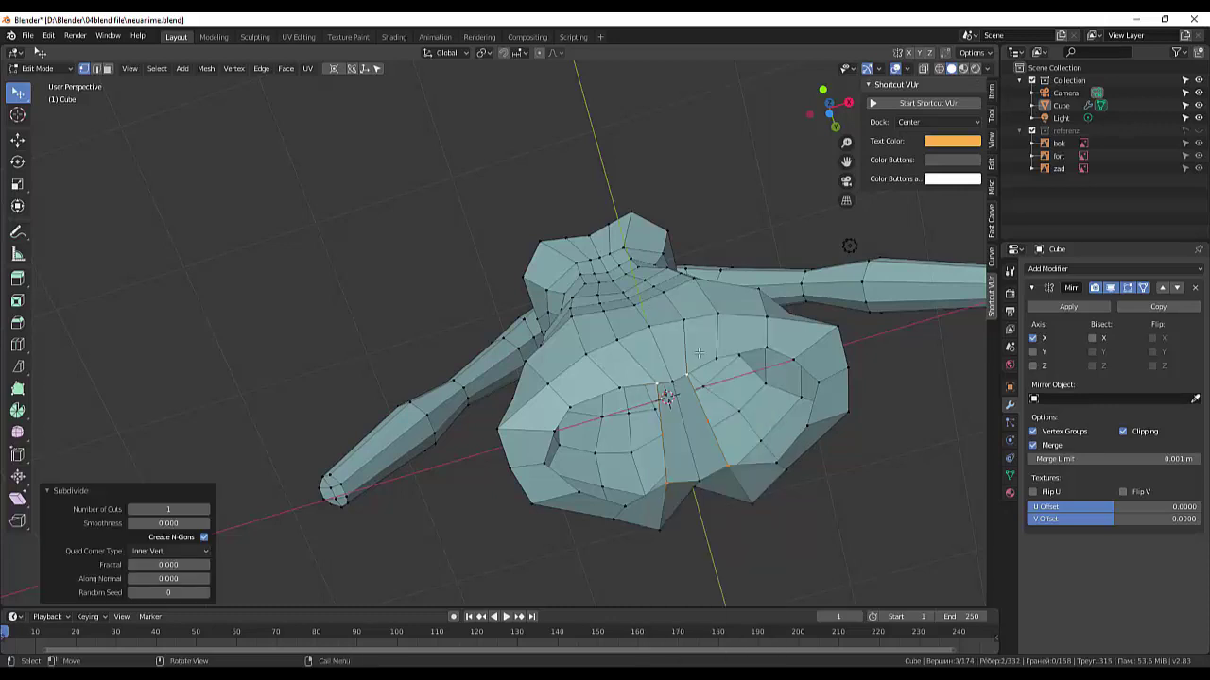
click(708, 422)
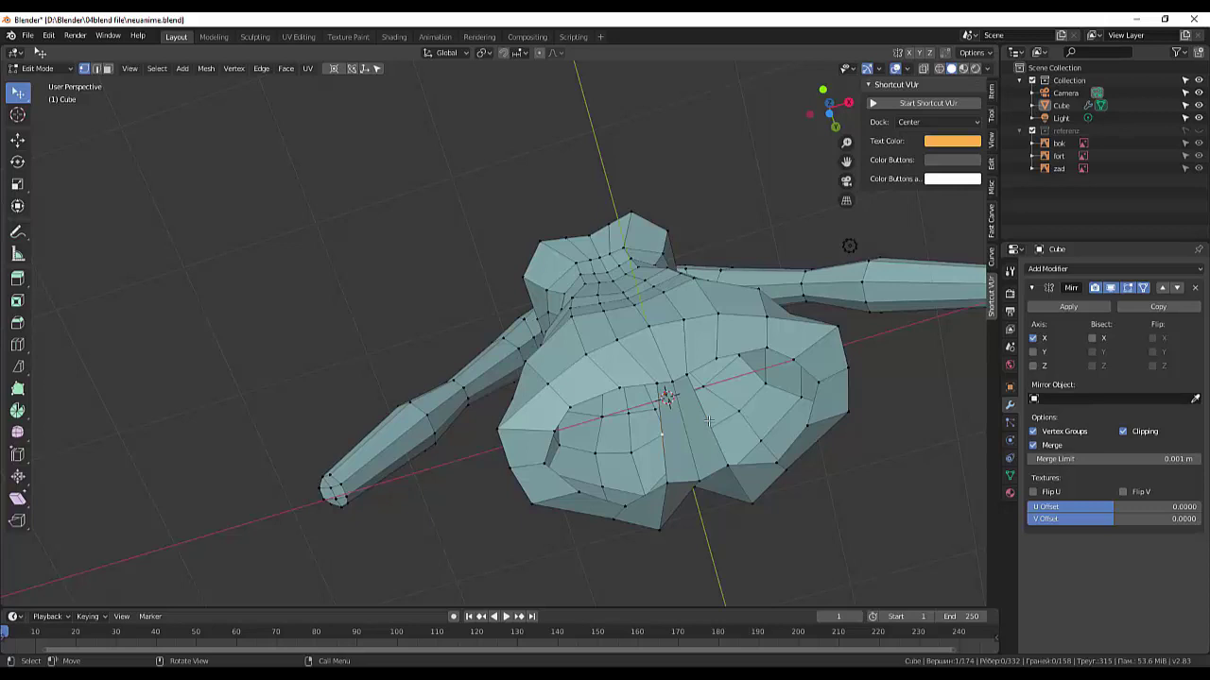
- Move the new hip vertex into place and orbit to check it from the front
key(g)
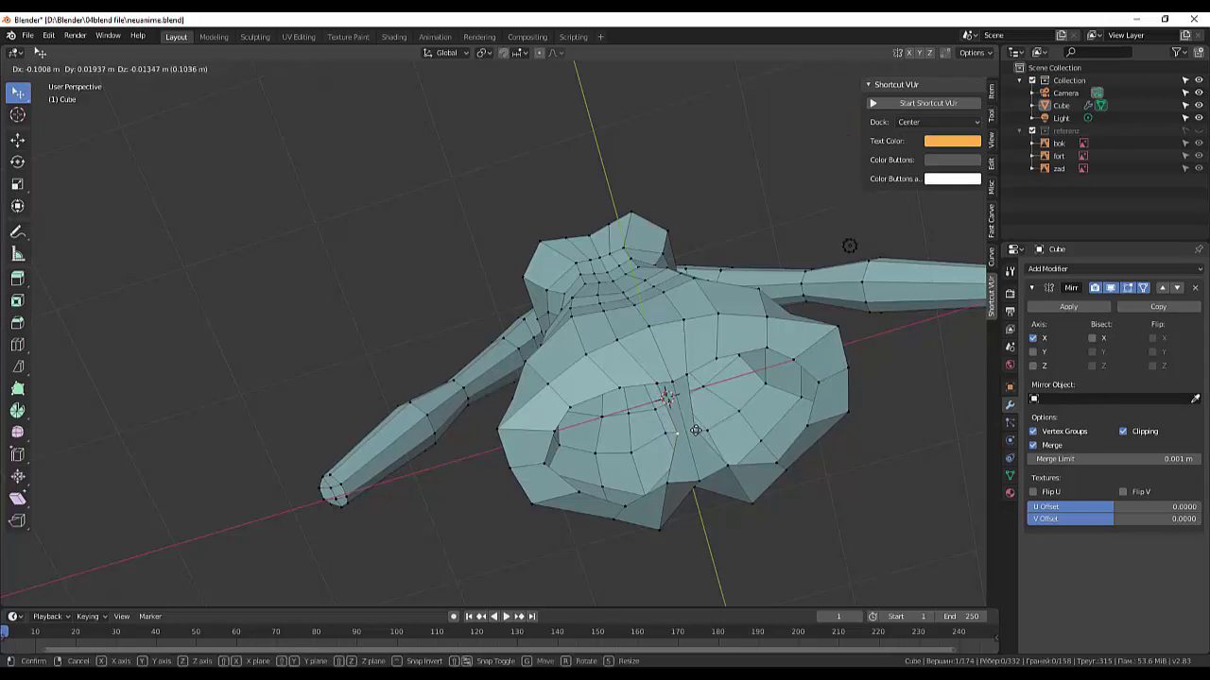
click(696, 432)
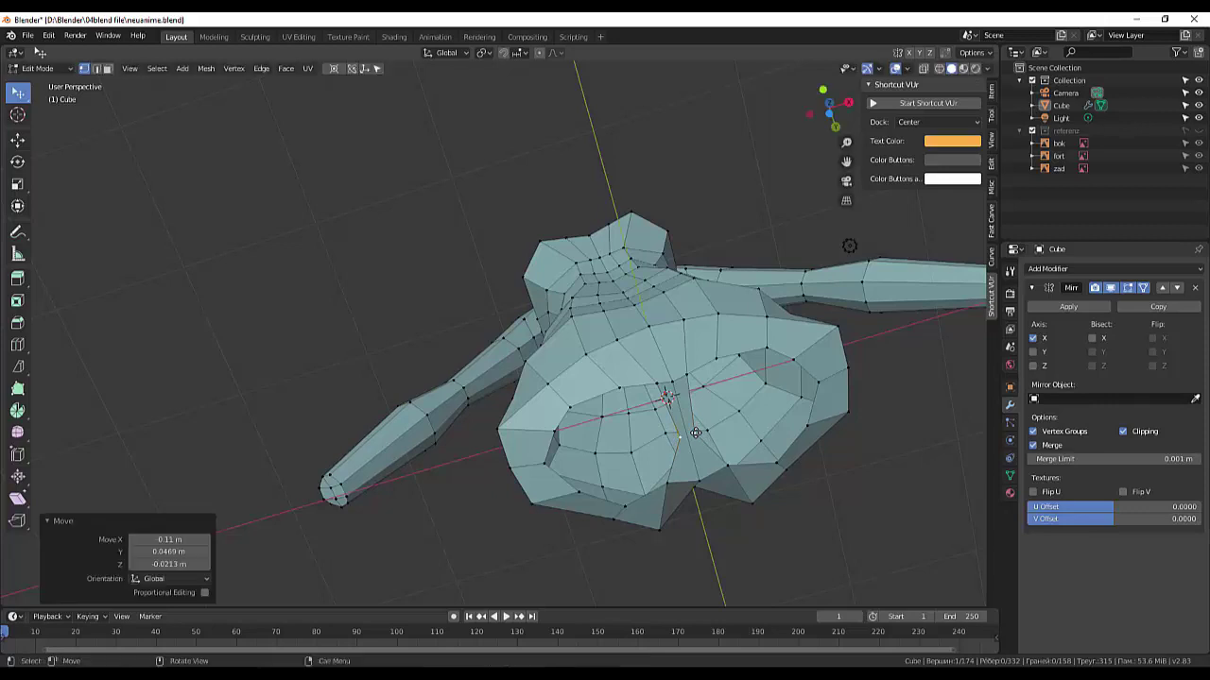
middle_drag(720, 386, 753, 508)
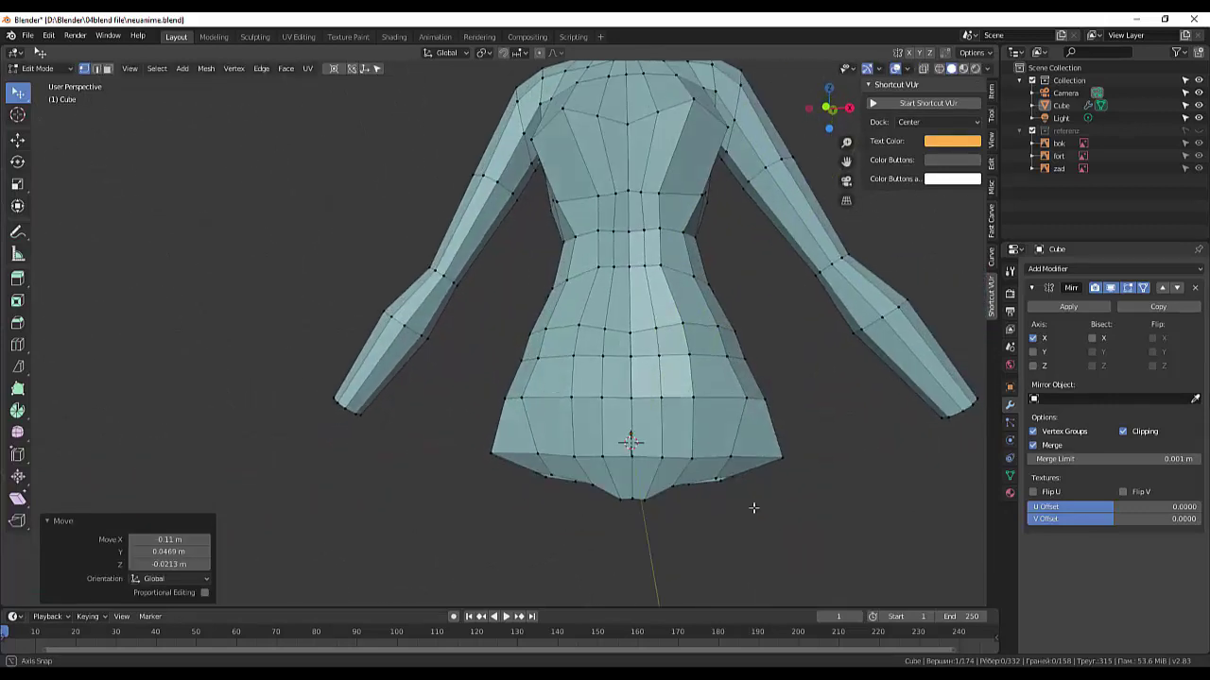
middle_drag(753, 508, 708, 359)
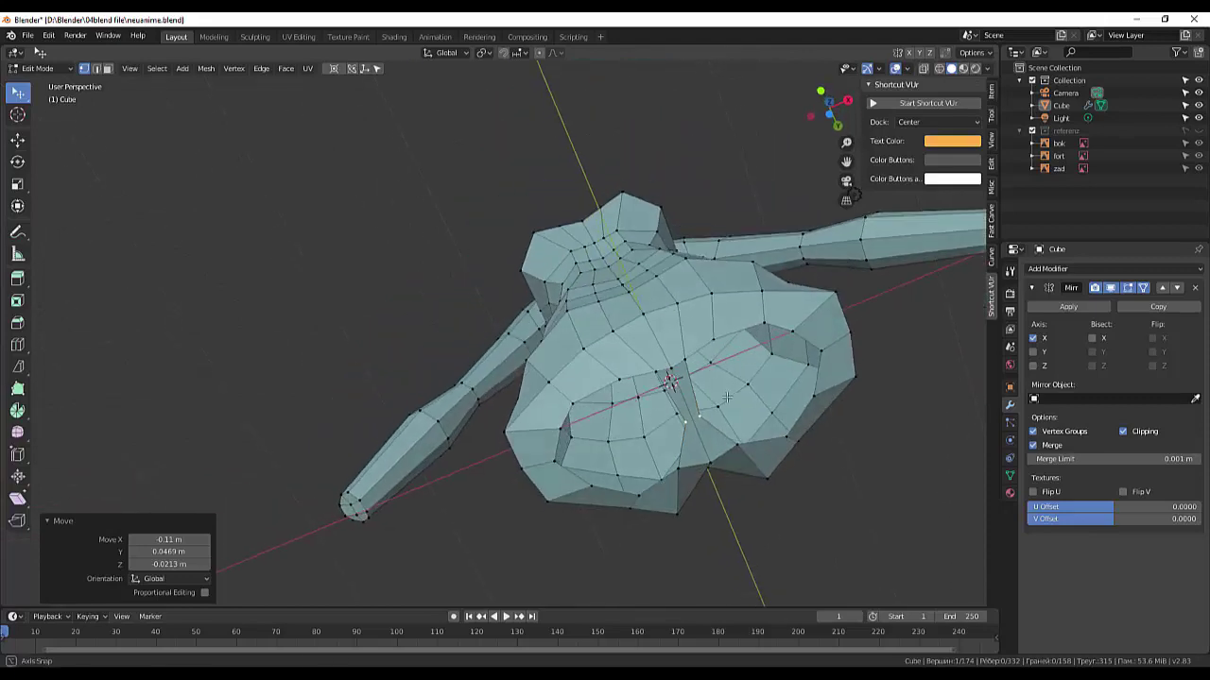
- Move a neighbouring hip-underside vertex, then accidentally rip at a vertex by the right leg opening
click(687, 330)
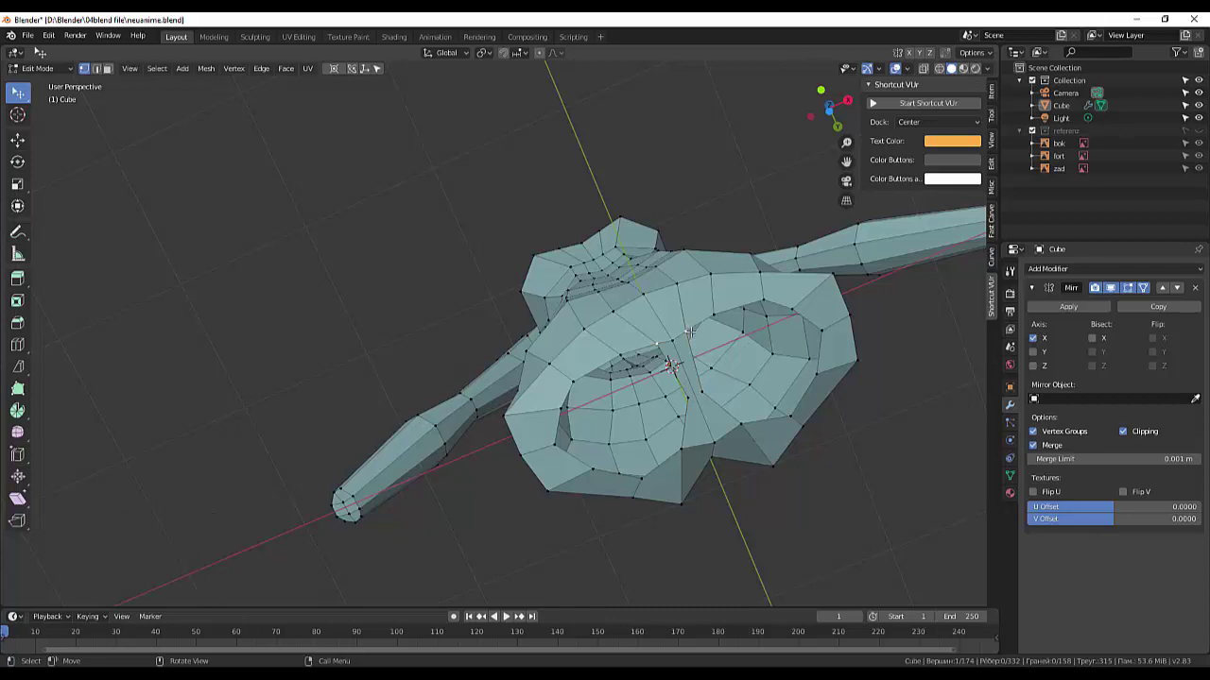
key(g)
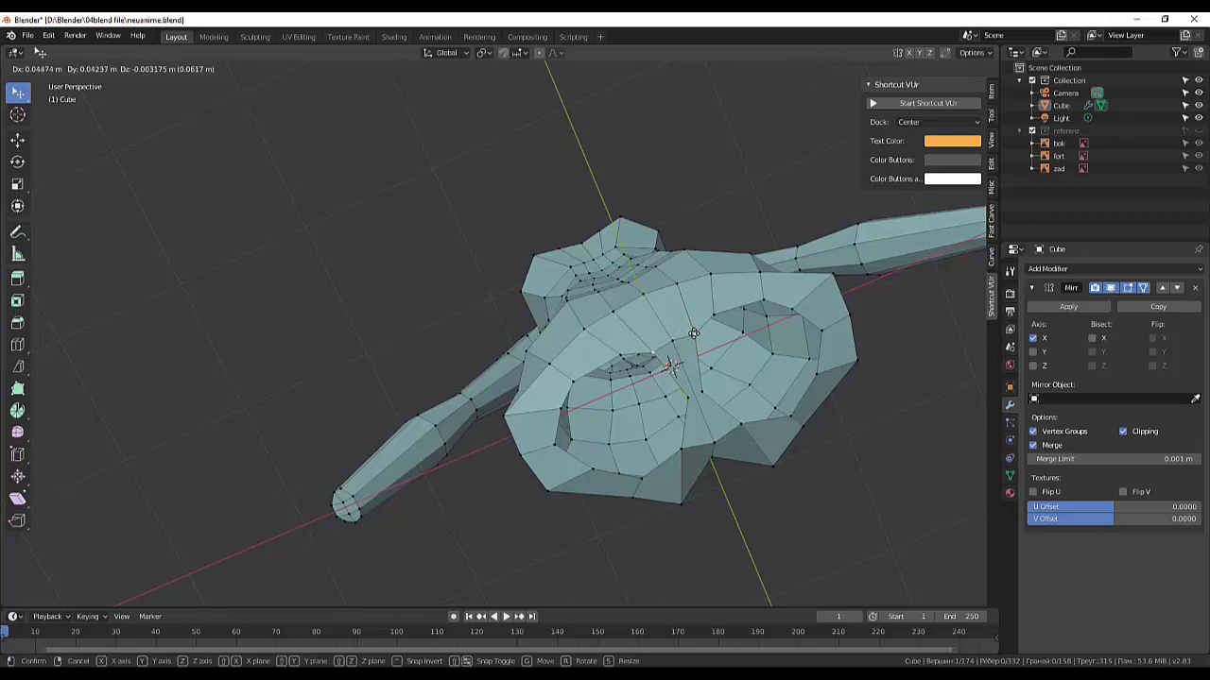
click(694, 334)
click(813, 373)
key(v)
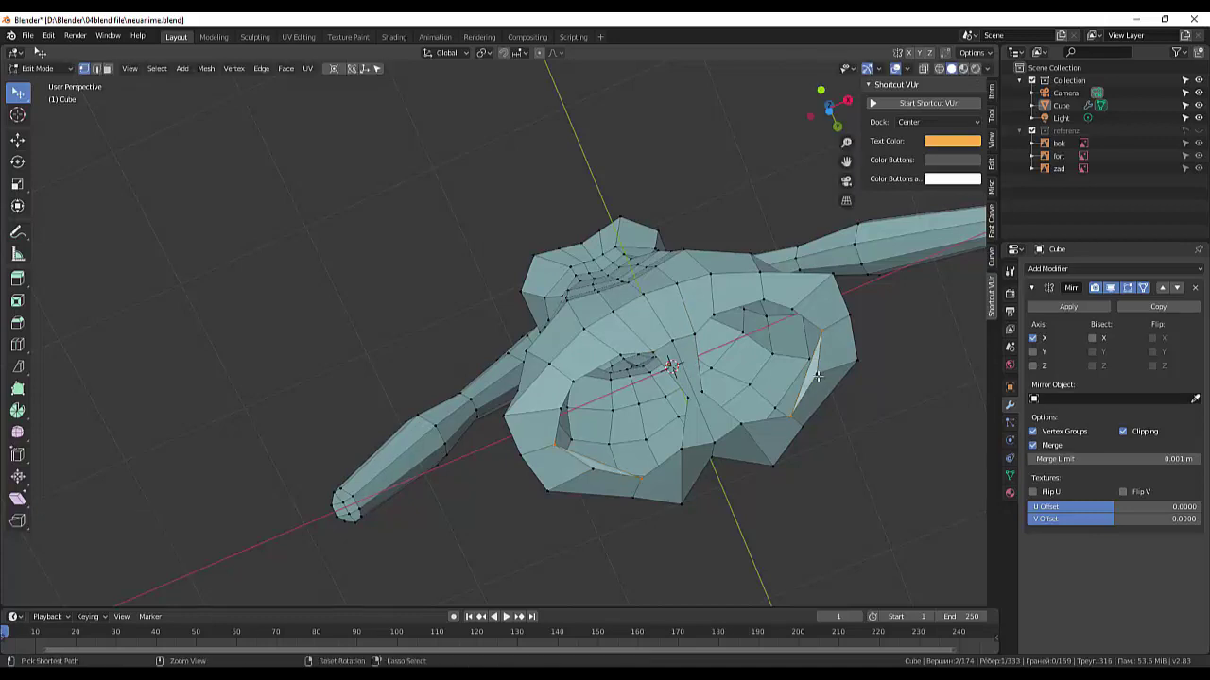
- Undo the accidental rip and reposition a leg-opening rim vertex after several retries
key(ctrl+z)
key(g)
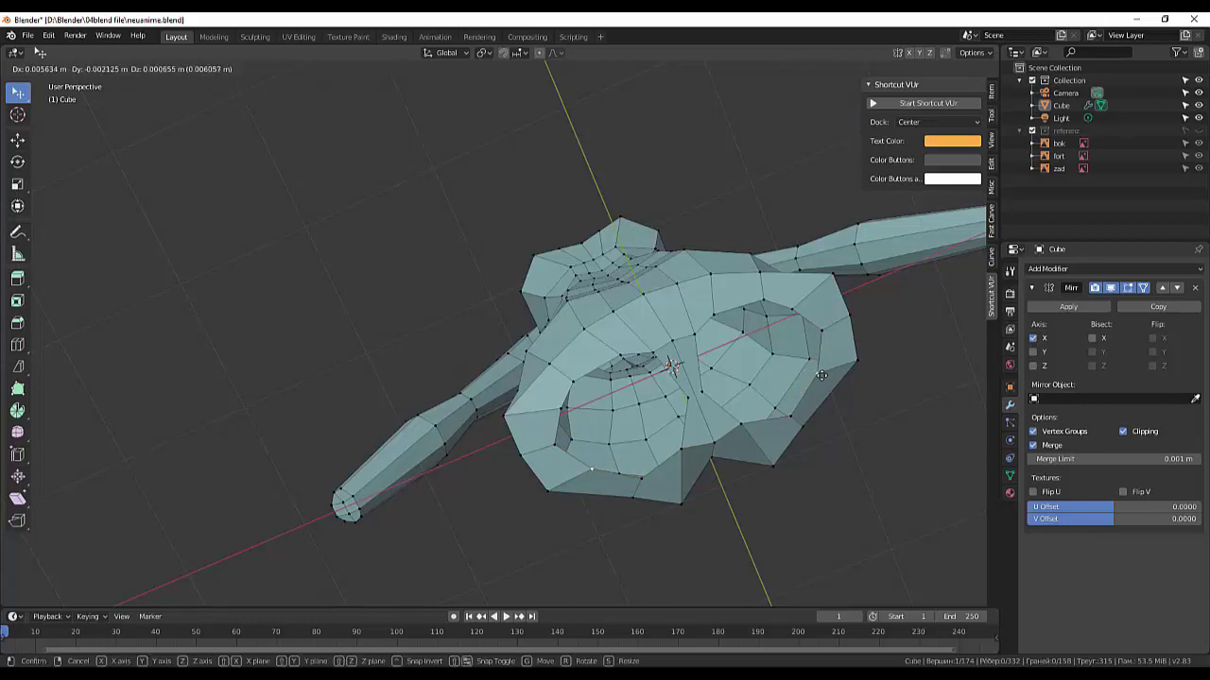
click(798, 408)
key(ctrl+z)
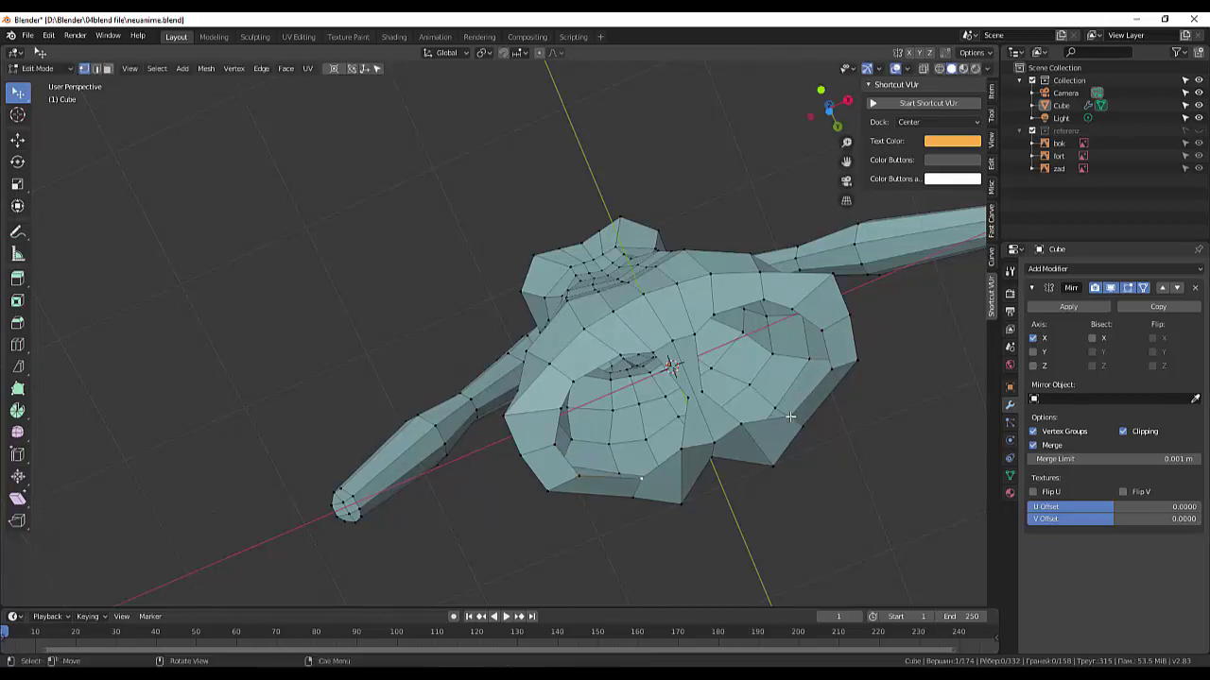
key(g)
click(794, 414)
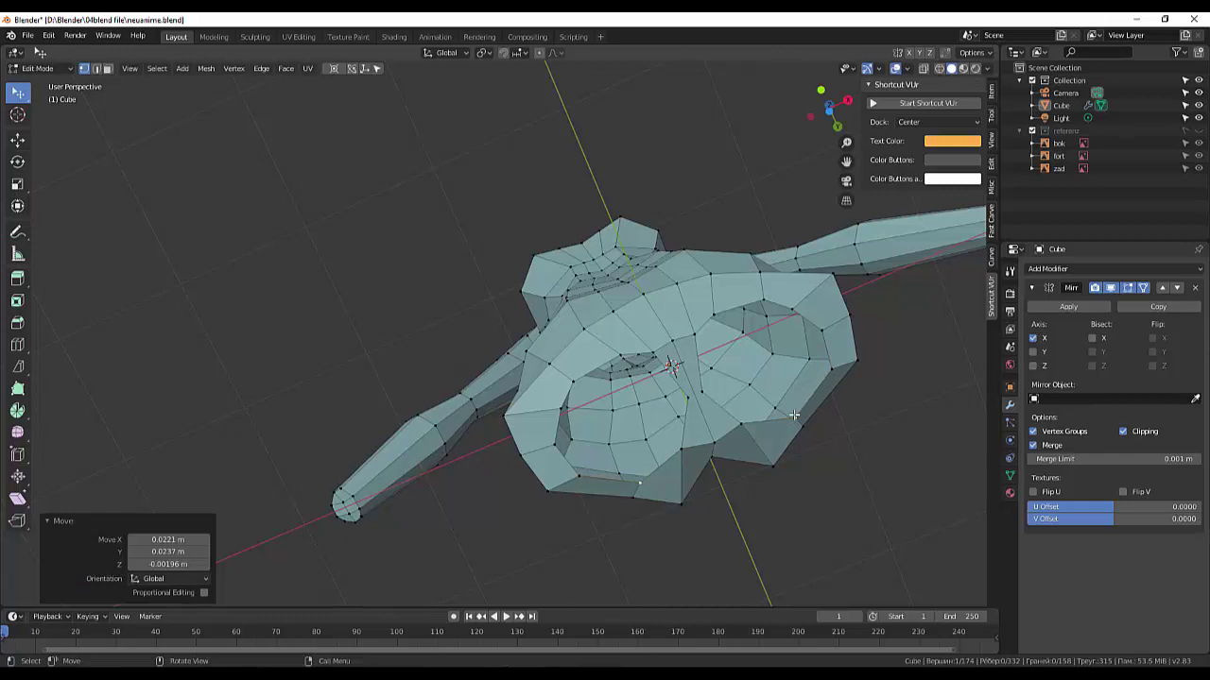
key(ctrl+z)
key(g)
click(798, 302)
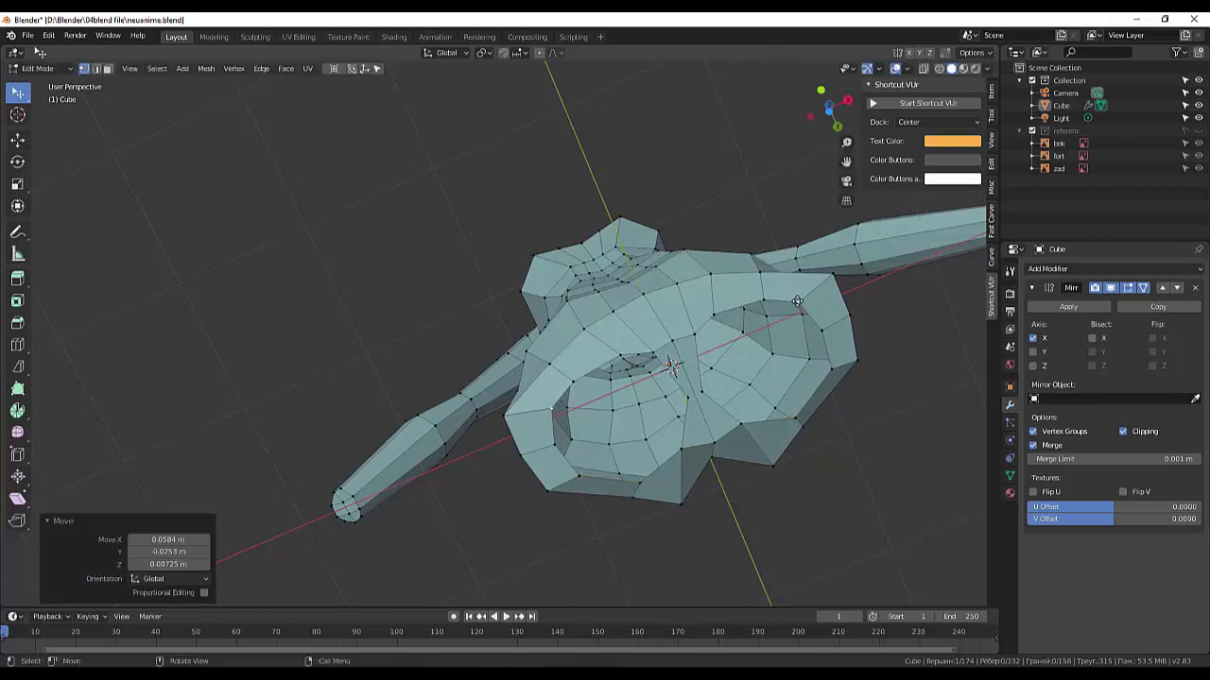
key(ctrl+z)
key(g)
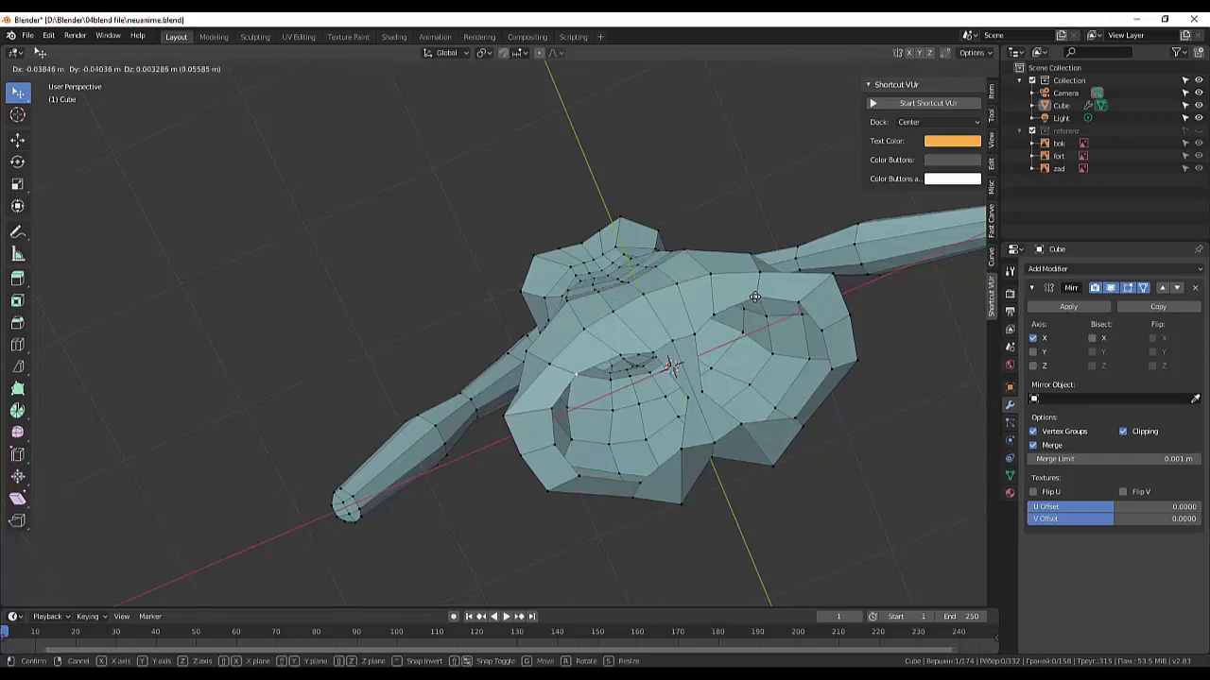
click(720, 318)
key(ctrl+z)
key(g)
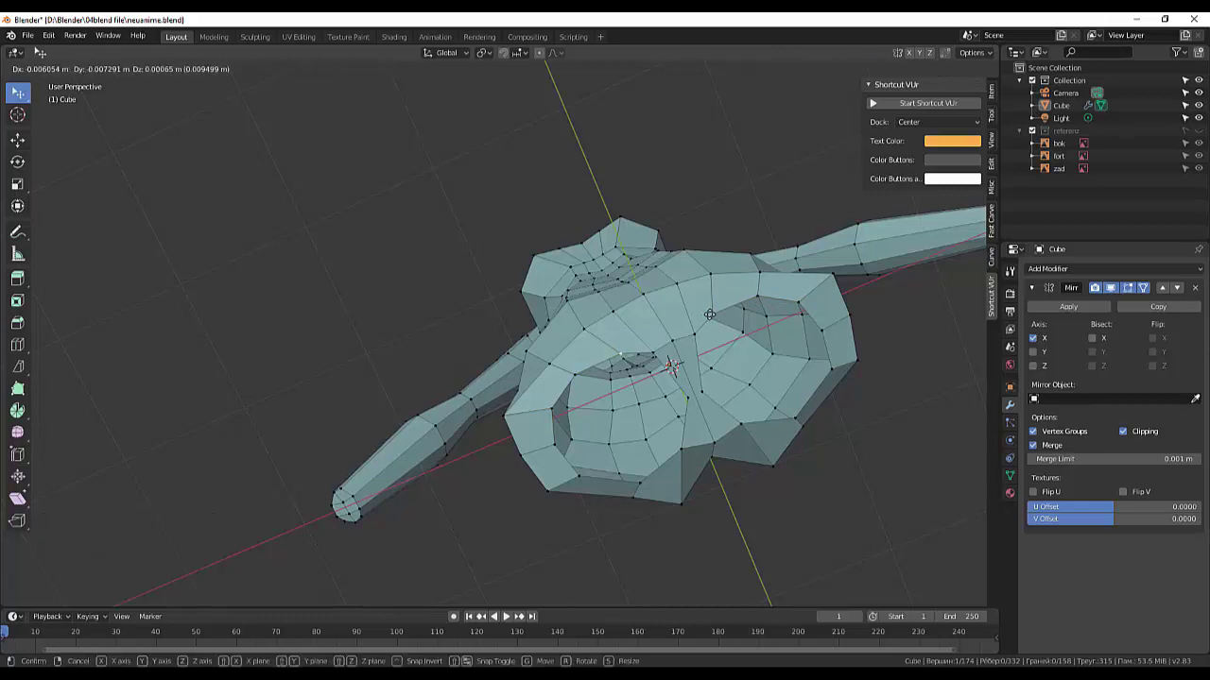
click(709, 315)
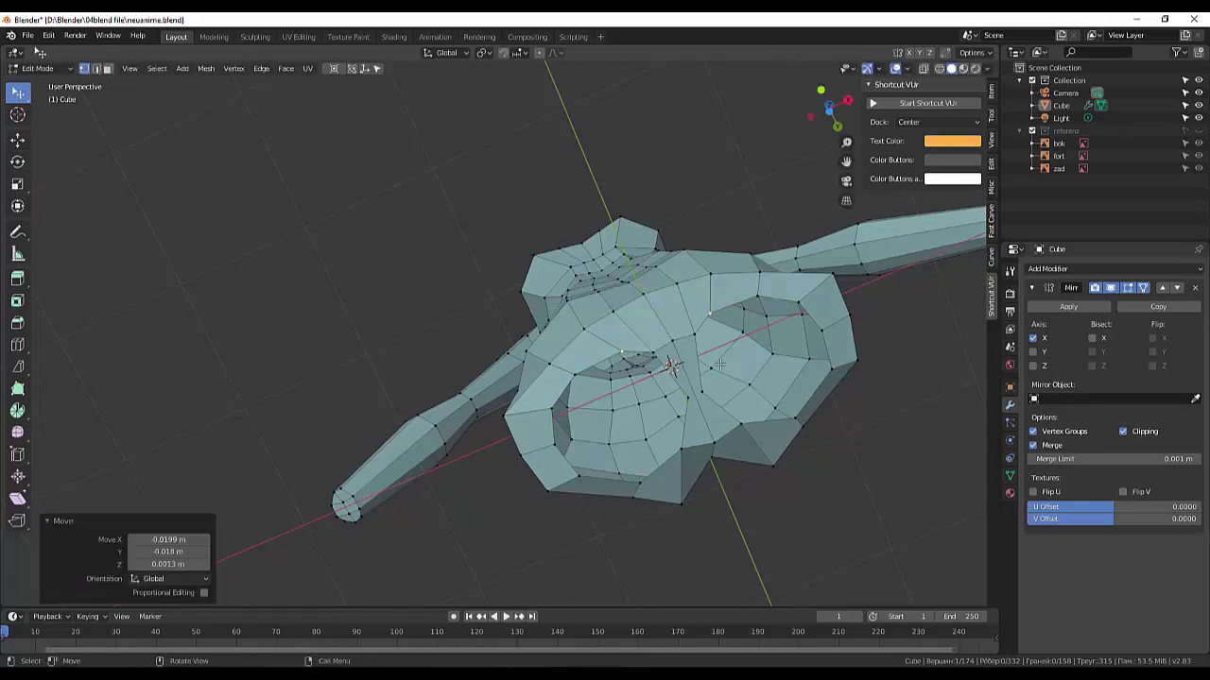
- Move two vertices on the leg opening's rim to round it out
click(742, 421)
key(g)
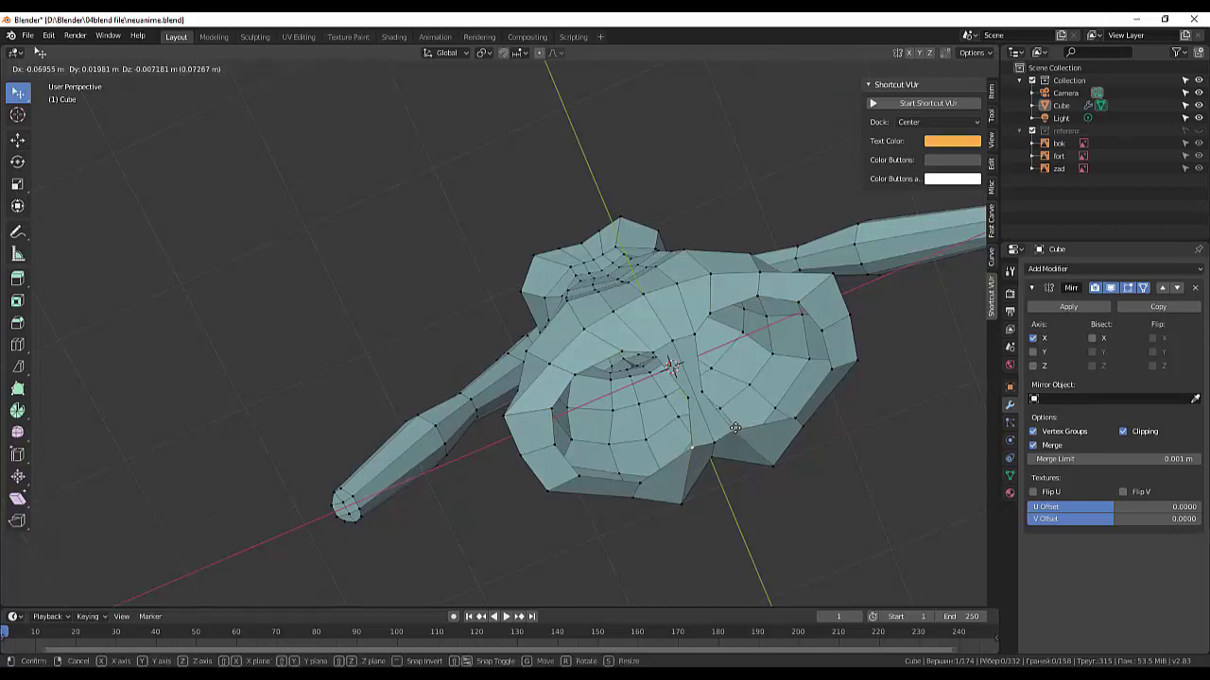
click(794, 403)
click(701, 391)
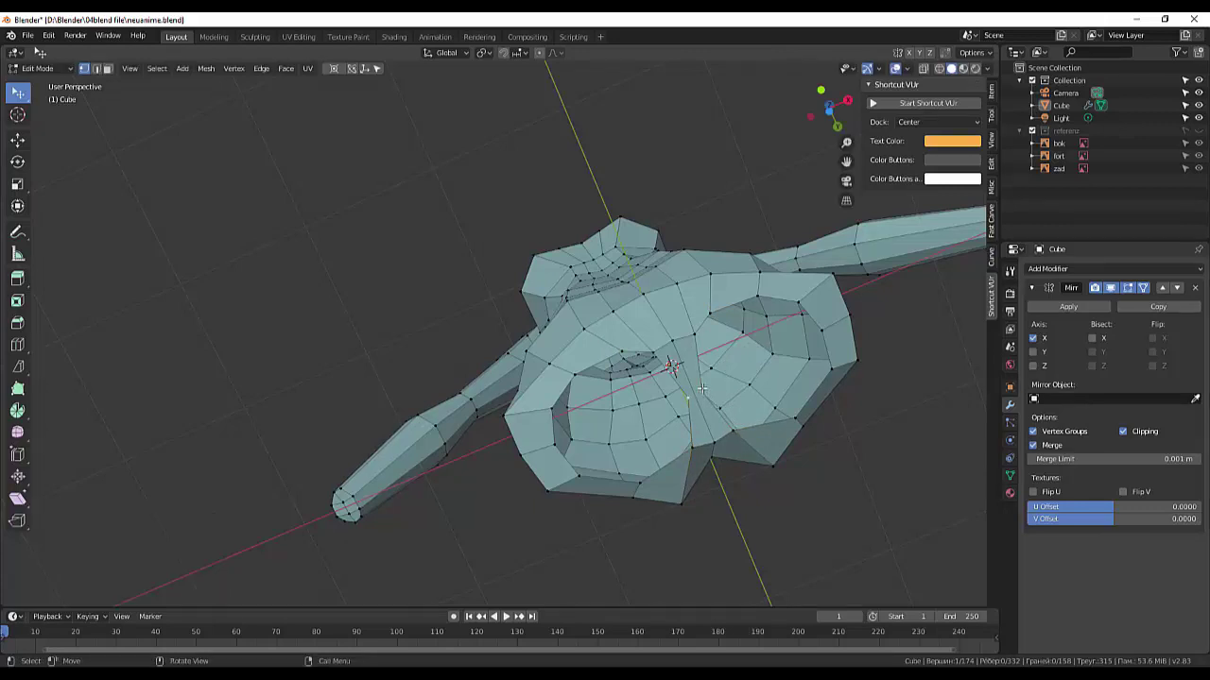
key(g)
click(698, 383)
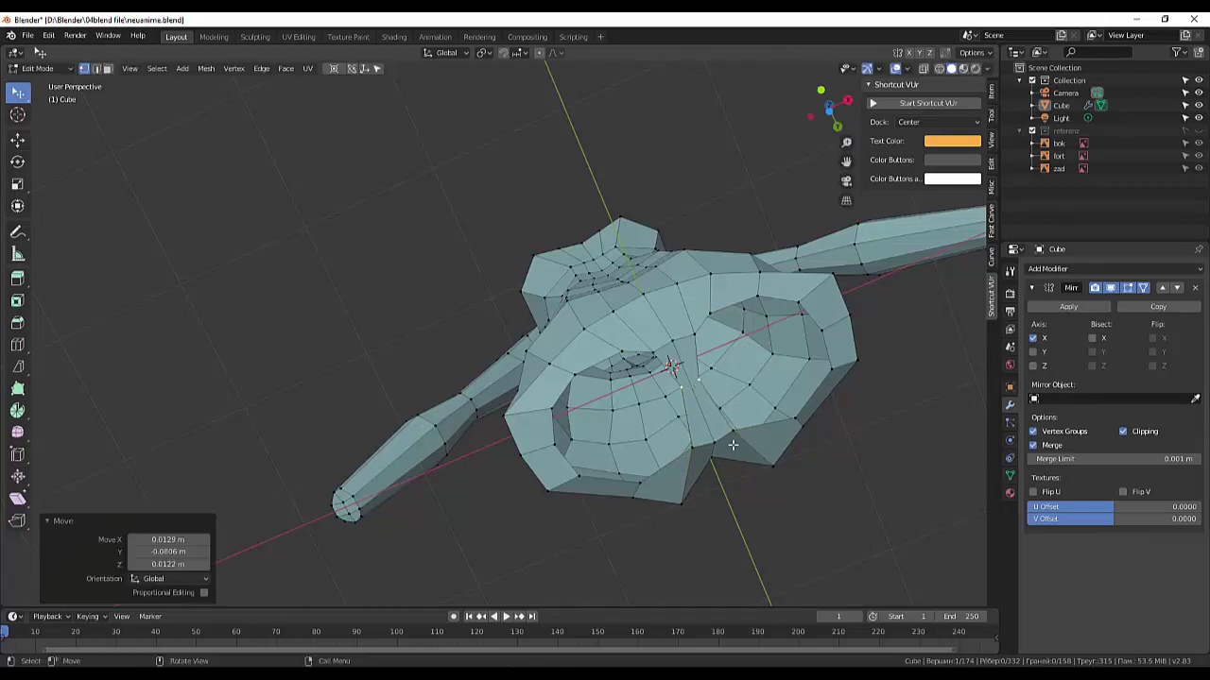
- Adjust two more vertices along the hip's lower edge and orbit to check the shape
click(773, 468)
key(g)
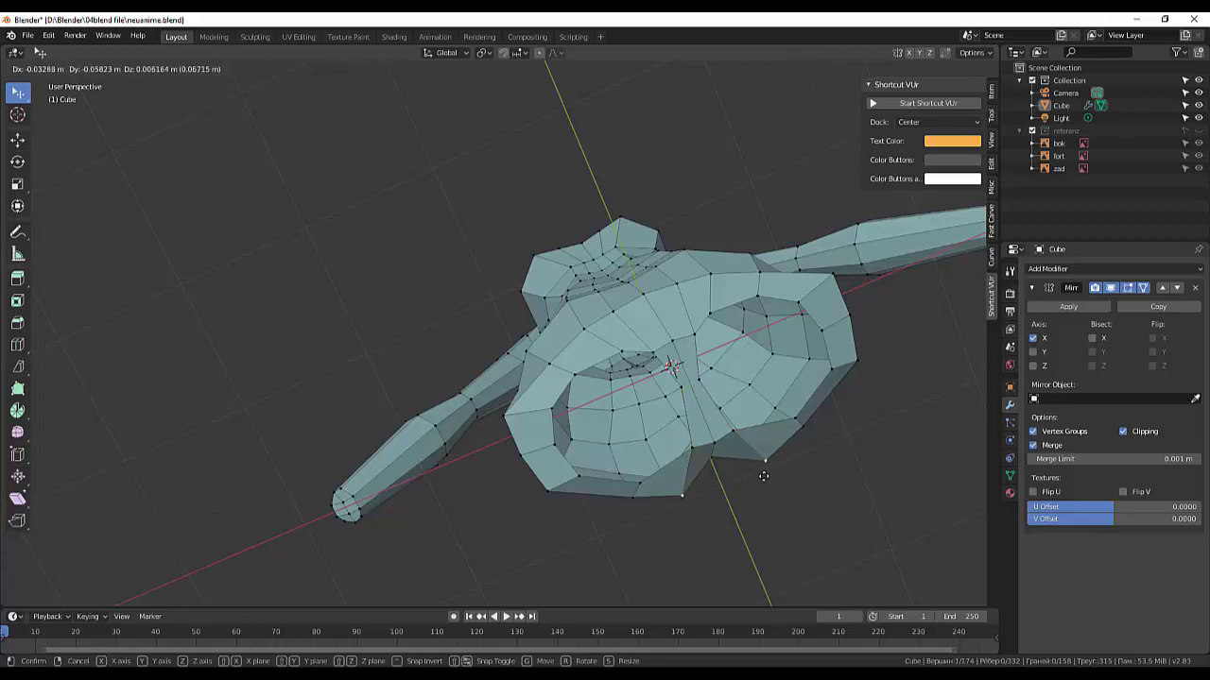
click(764, 476)
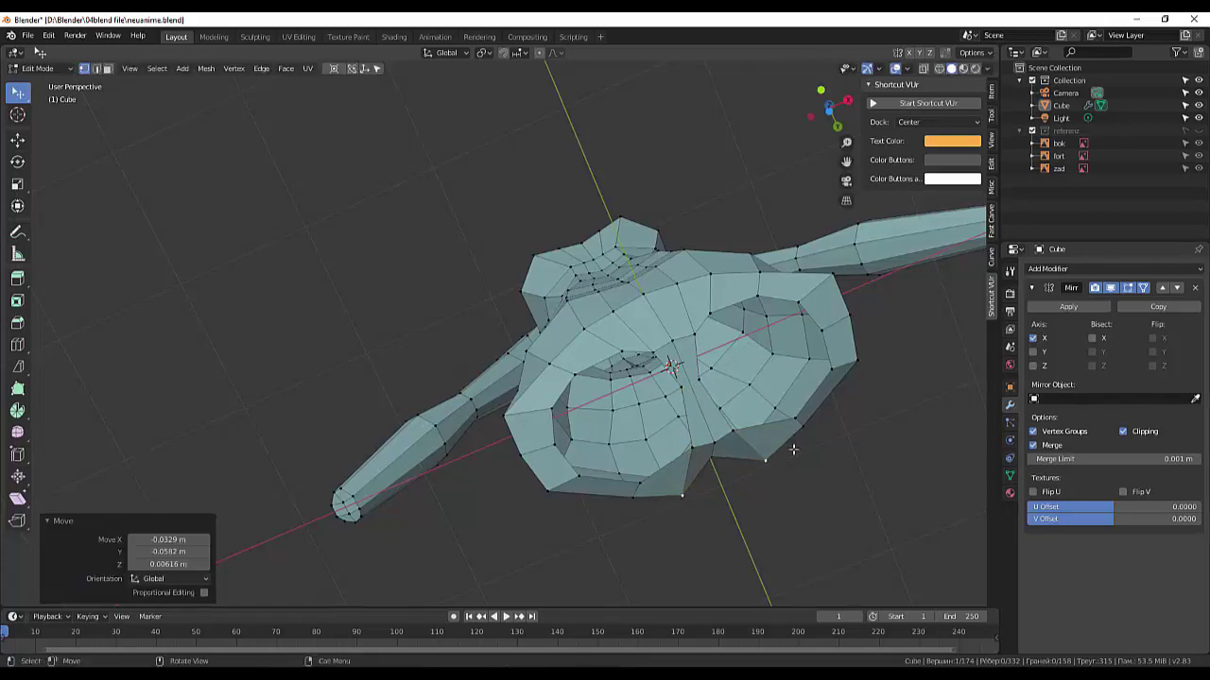
click(736, 432)
key(g)
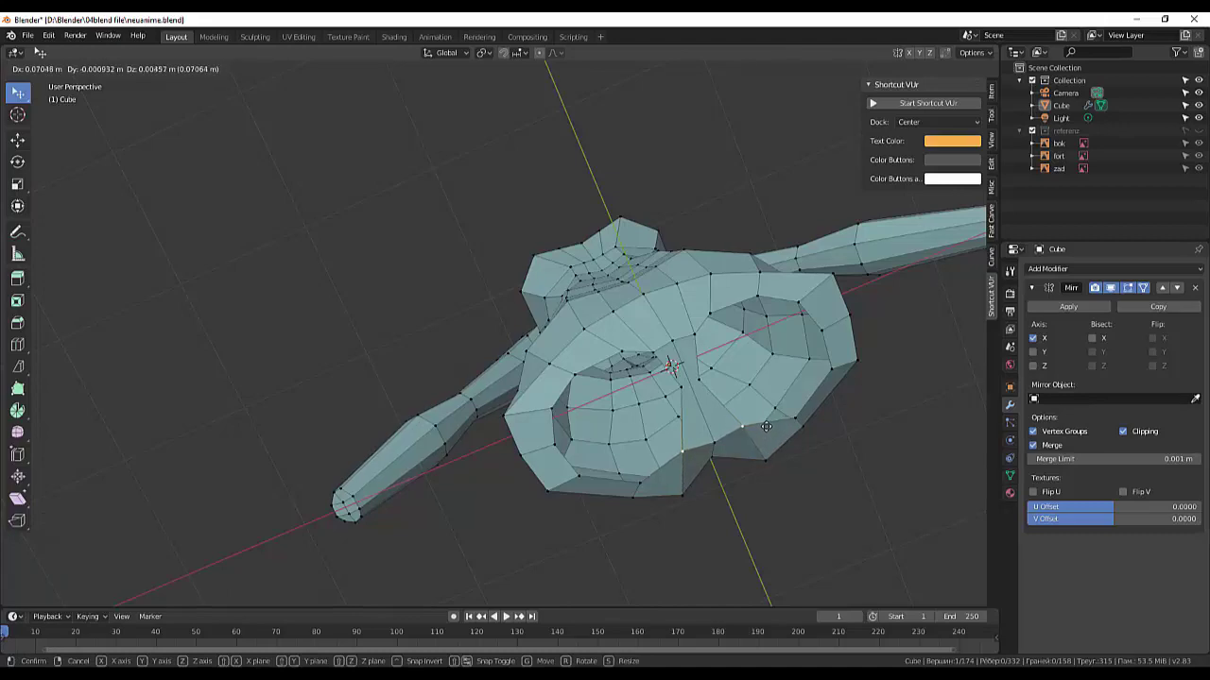
click(769, 433)
mouse_move(811, 456)
middle_down()
mouse_move(832, 559)
mouse_move(778, 494)
middle_up()
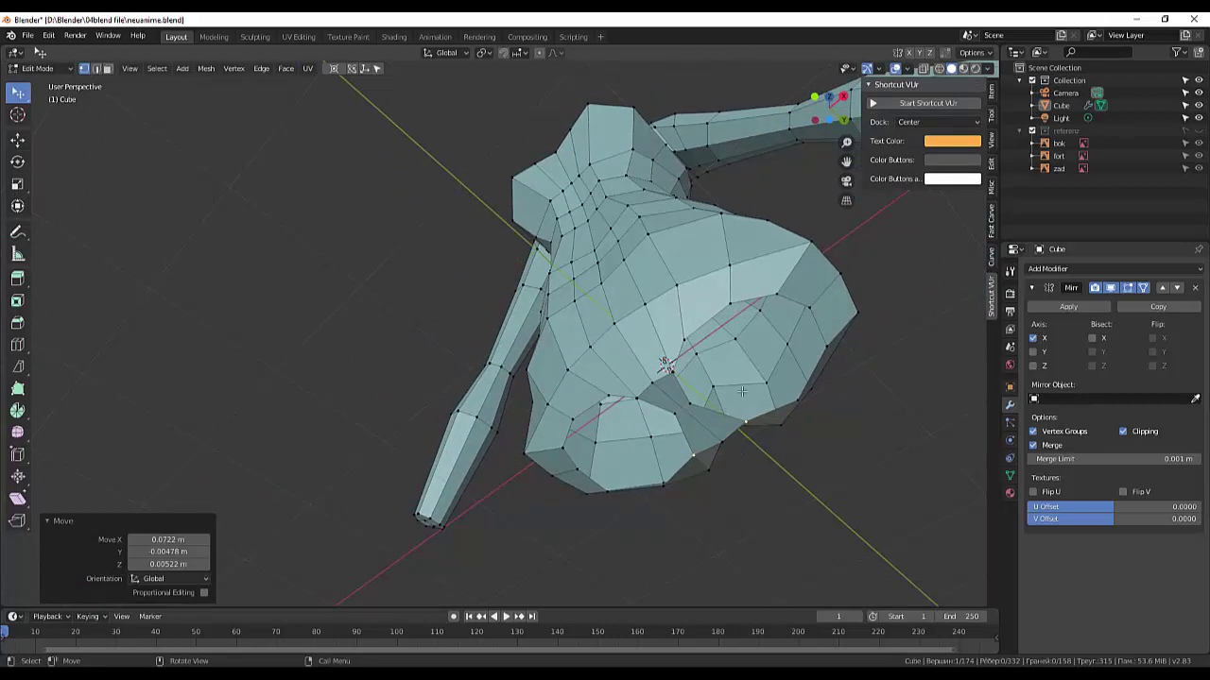
- Fill both leg opening rims with single faces using F
click(773, 294)
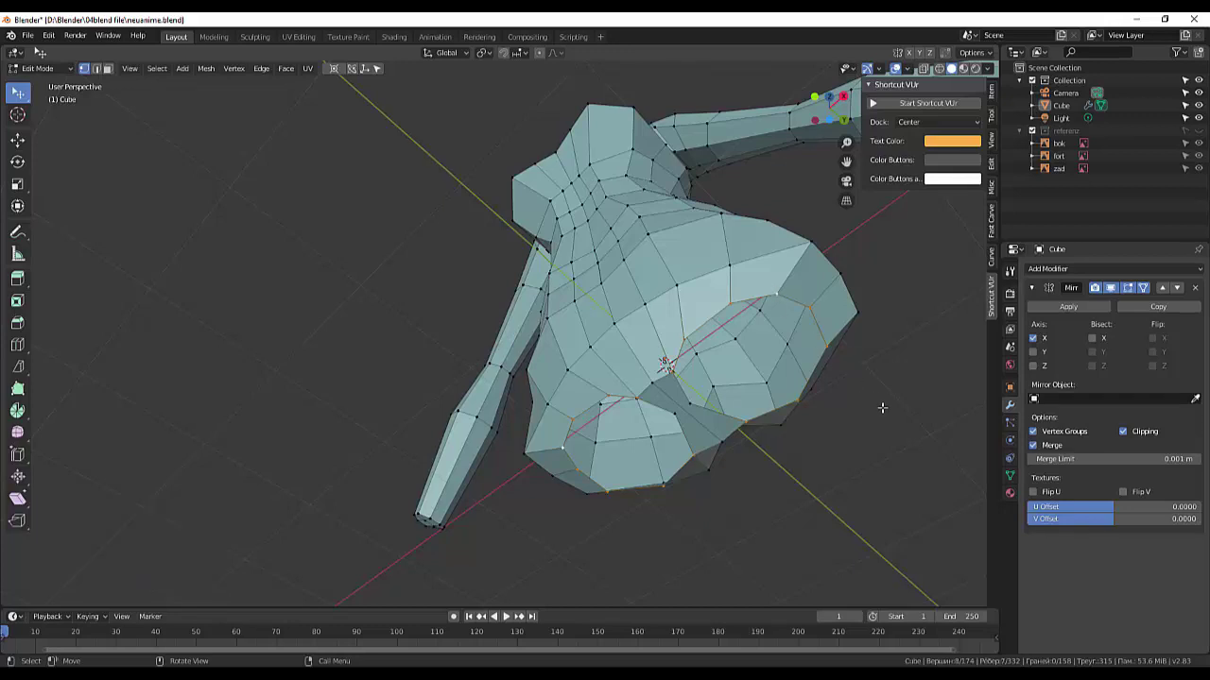
key(f)
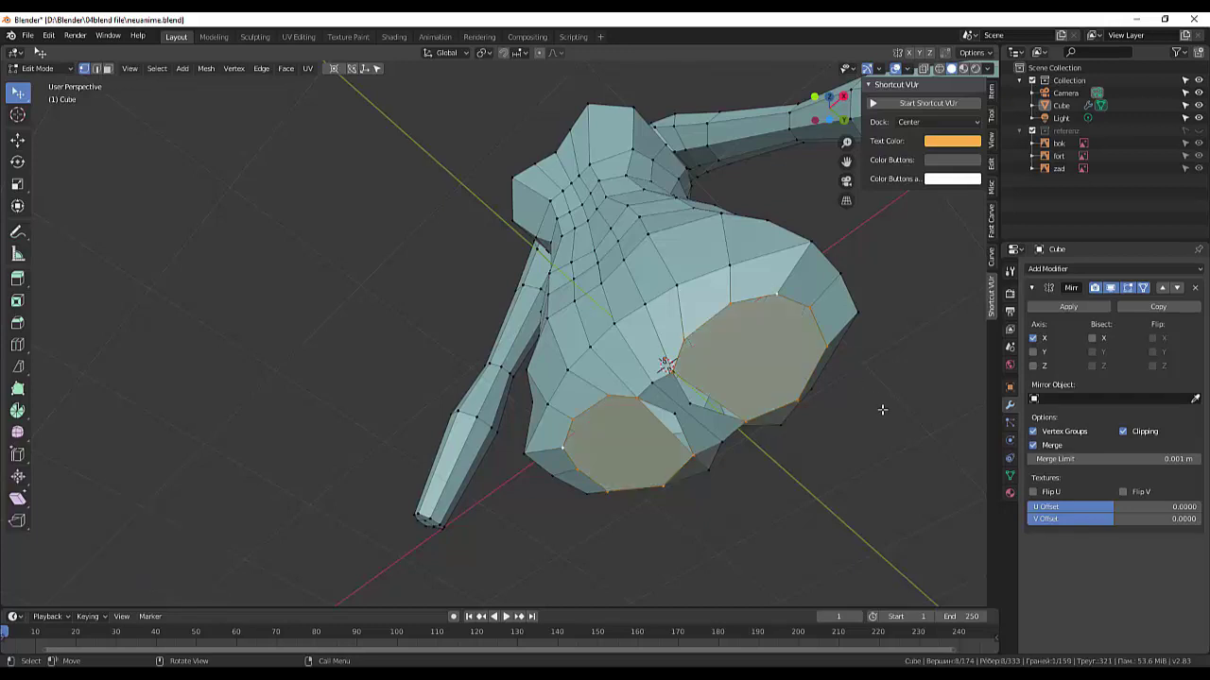
middle_drag(882, 409, 876, 388)
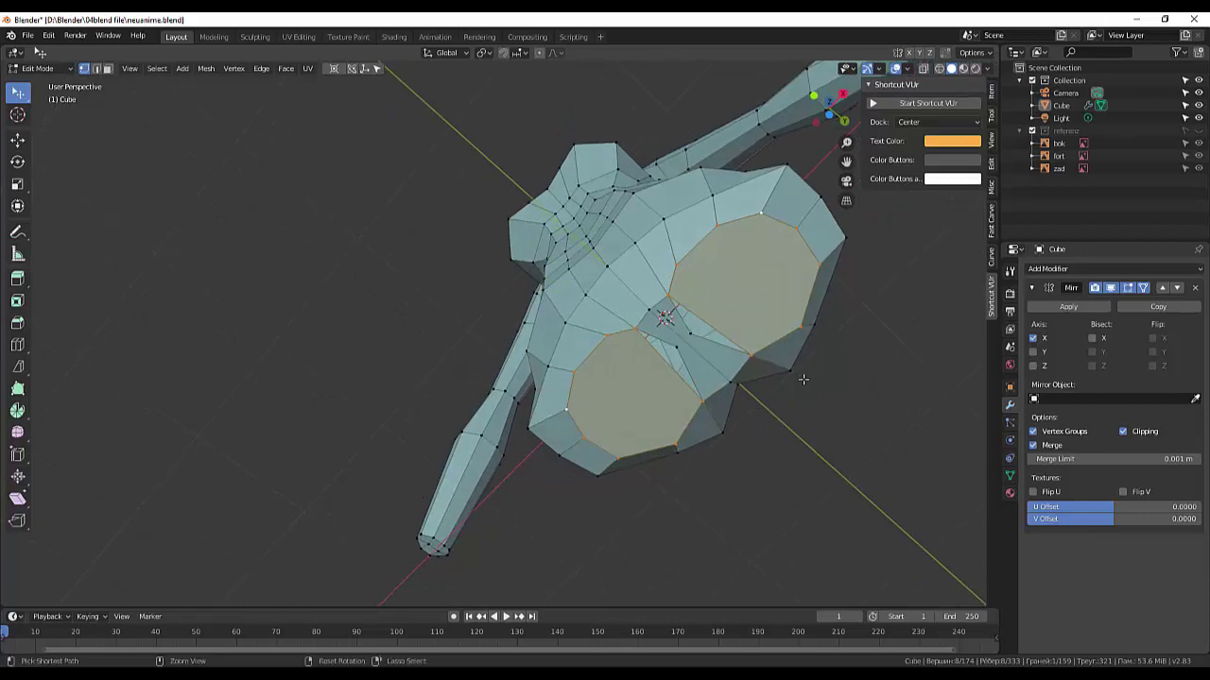
- Try Grid Fill on the openings, undo it, and switch to Face select mode
key(ctrl+f)
click(805, 382)
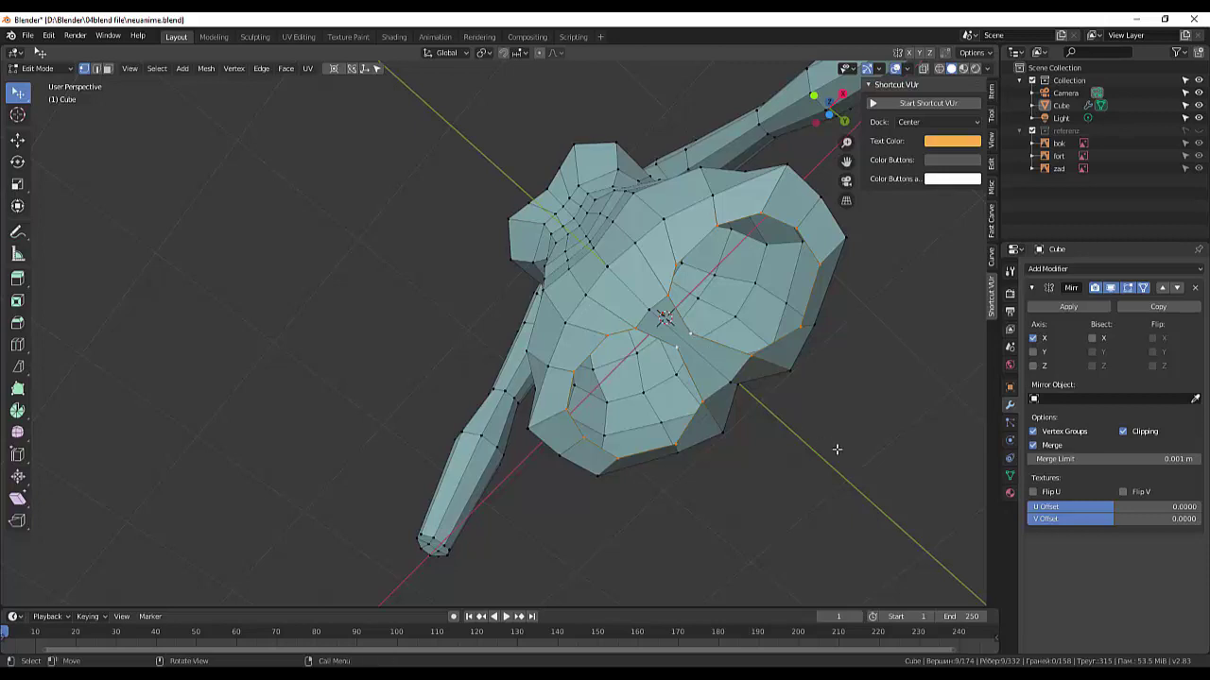
key(ctrl+z)
middle_drag(844, 436, 790, 366)
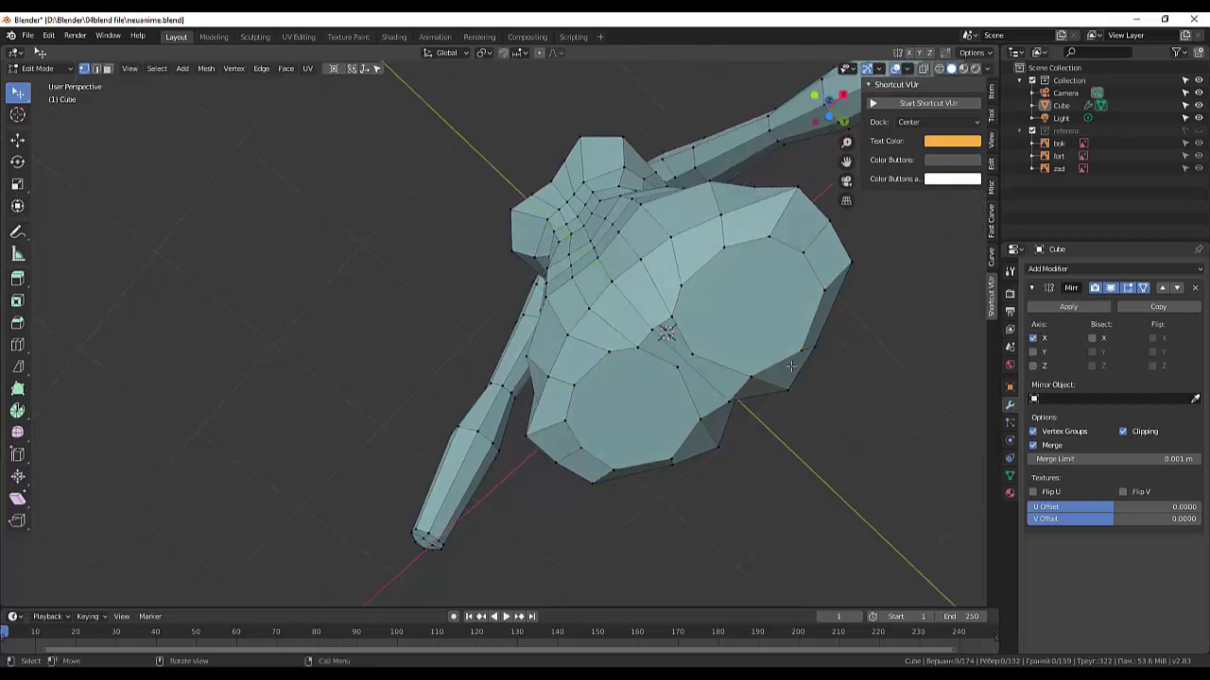
click(106, 68)
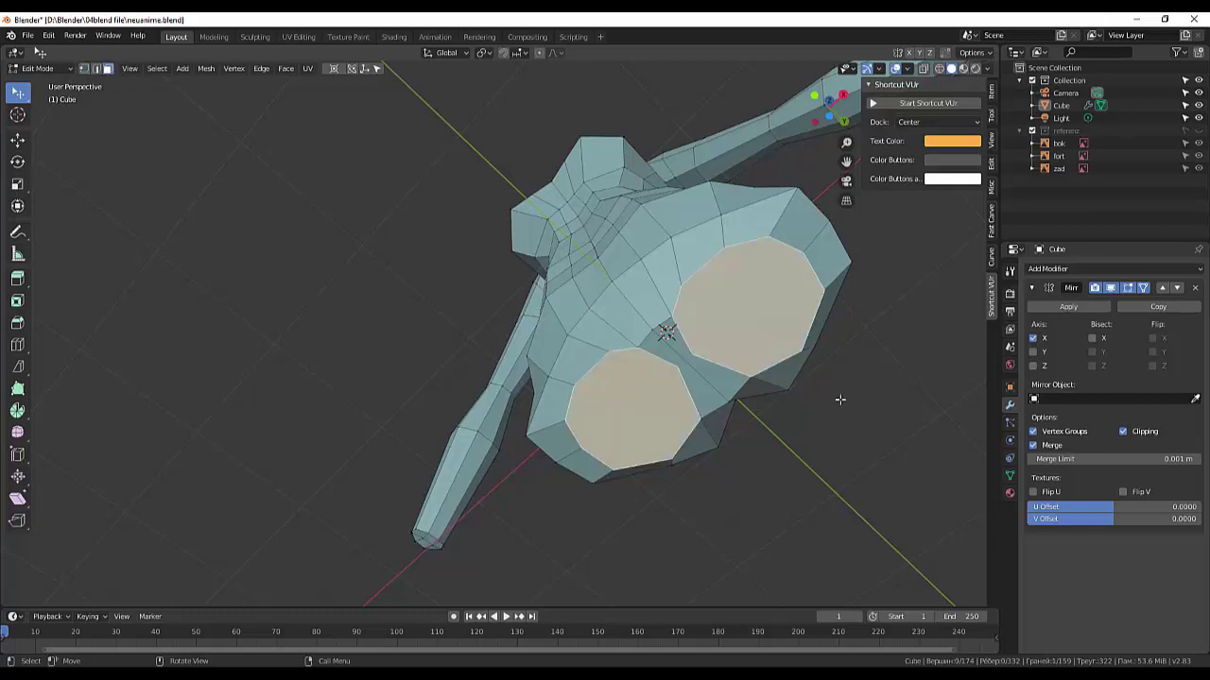
middle_drag(839, 399, 899, 514)
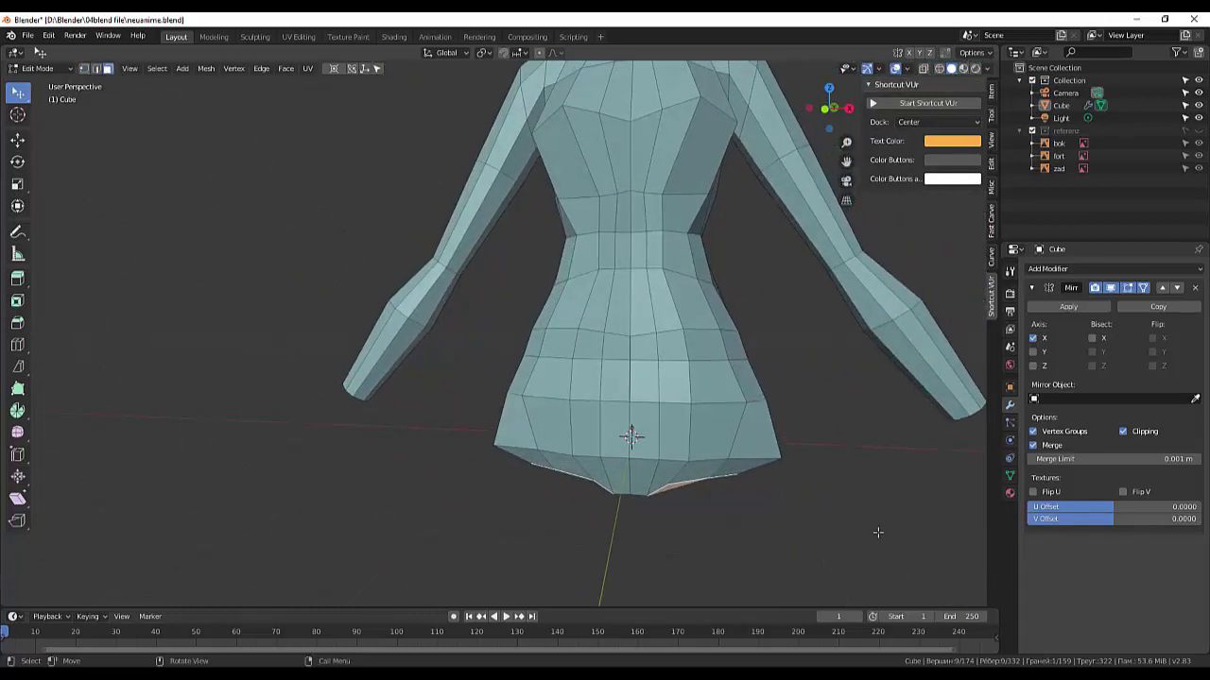
- Extrude the leg openings downward into long legs, then undo the extrusion
scroll(878, 532, down, 1)
key(e)
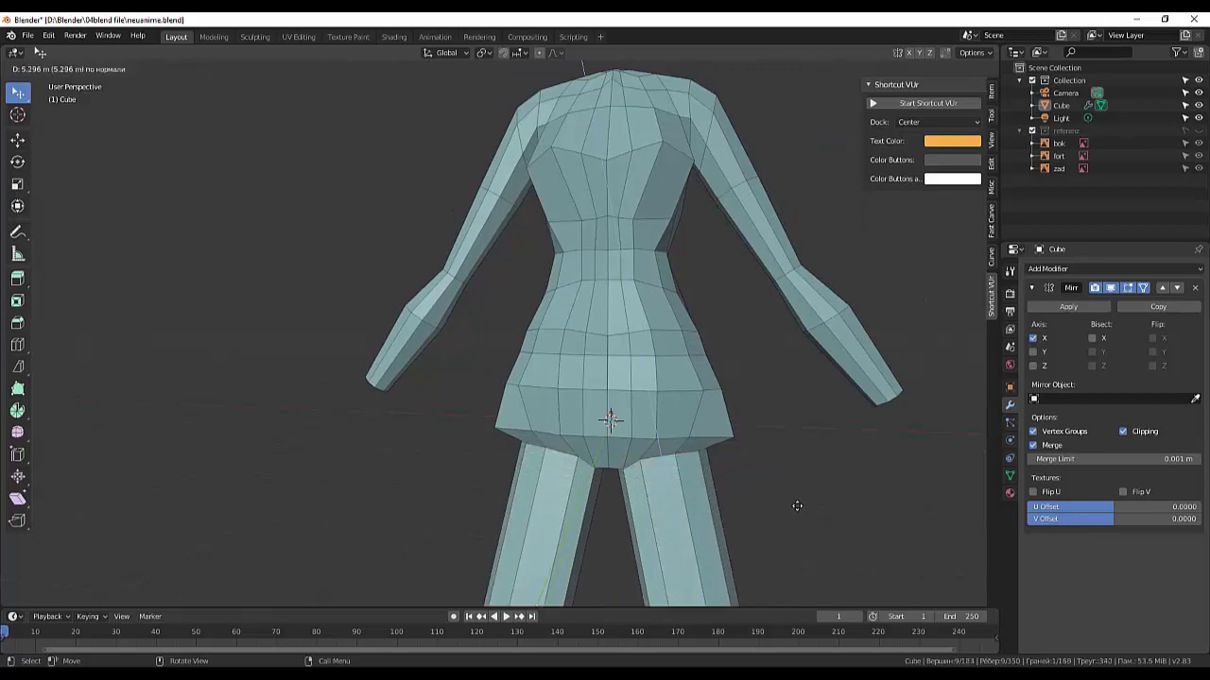
click(797, 505)
scroll(797, 503, down, 3)
scroll(800, 497, down, 2)
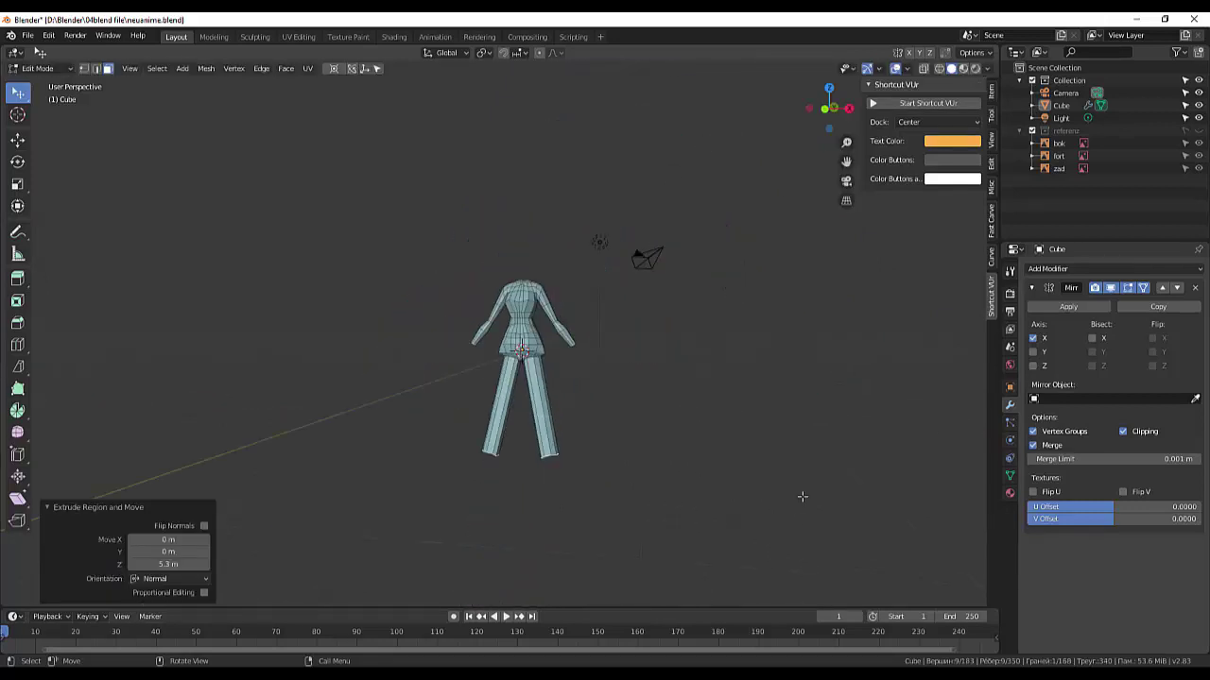
key(ctrl)
key(ctrl+z)
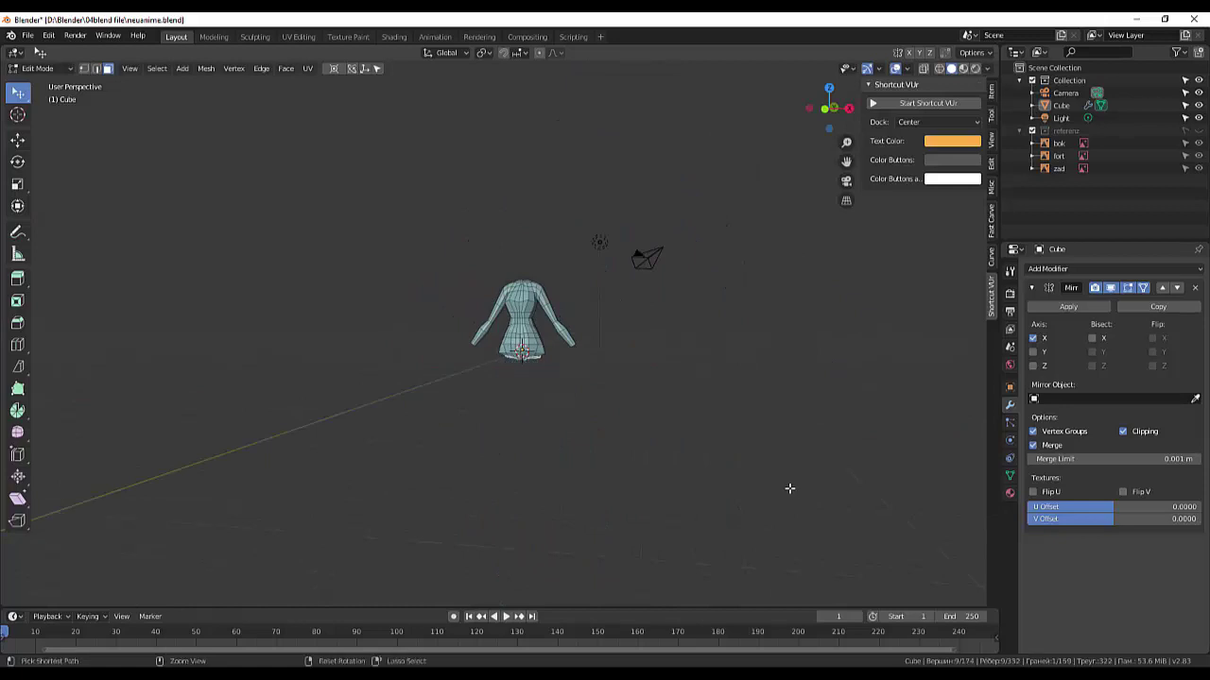
middle_drag(729, 481, 706, 478)
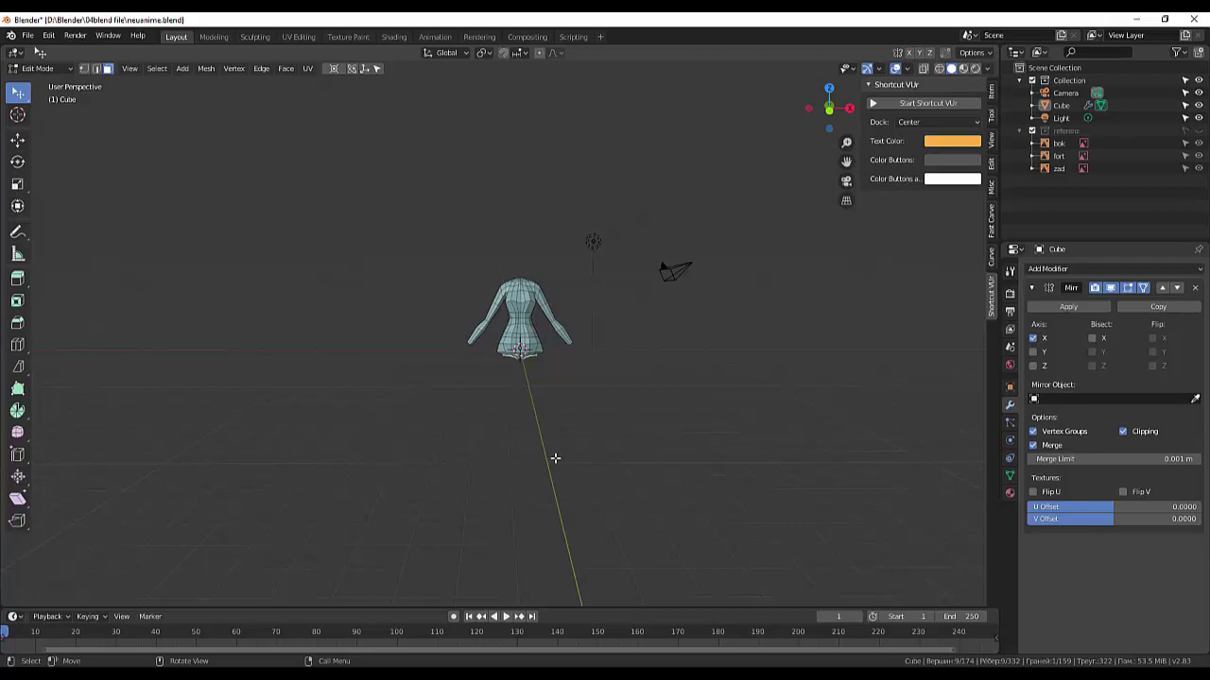
- Re-extrude the legs shorter and view the figure from the front
key(e)
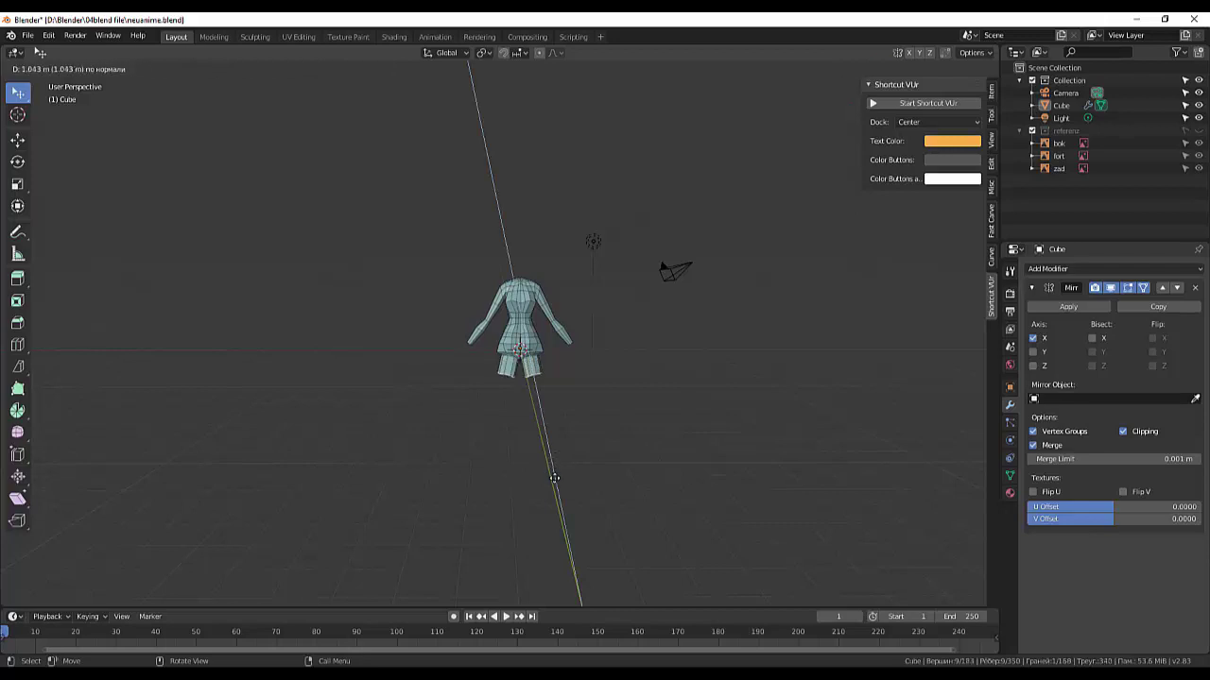
click(556, 486)
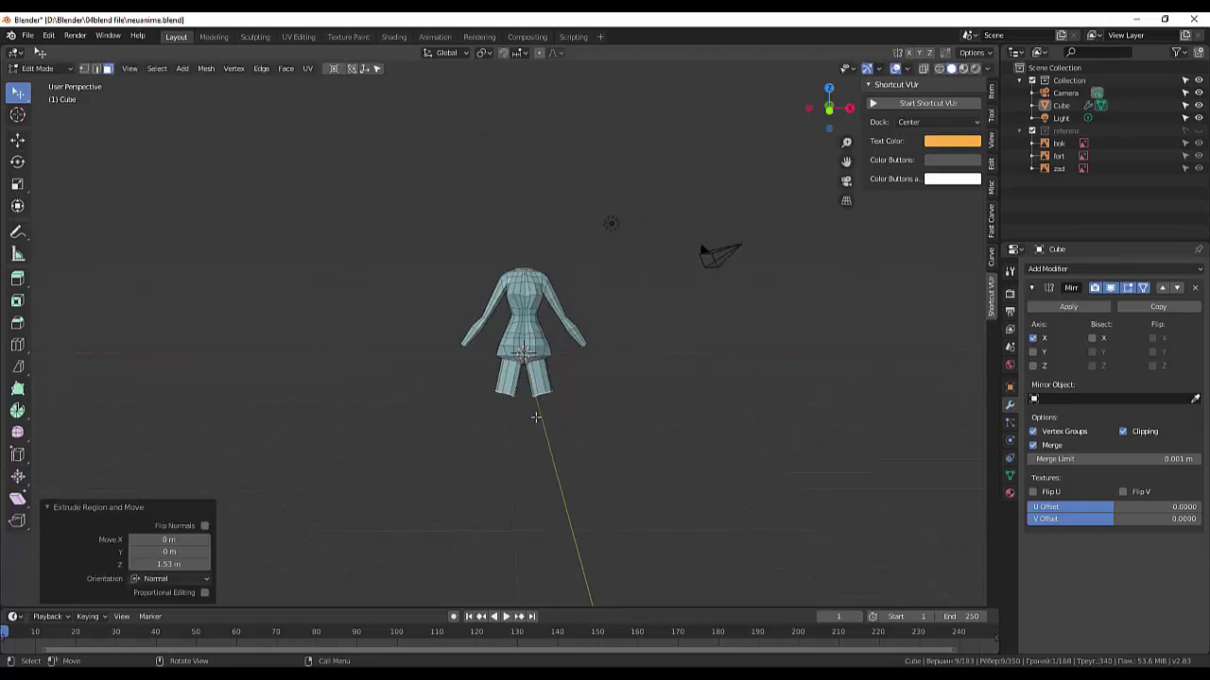
scroll(553, 486, up, 6)
scroll(588, 408, up, 2)
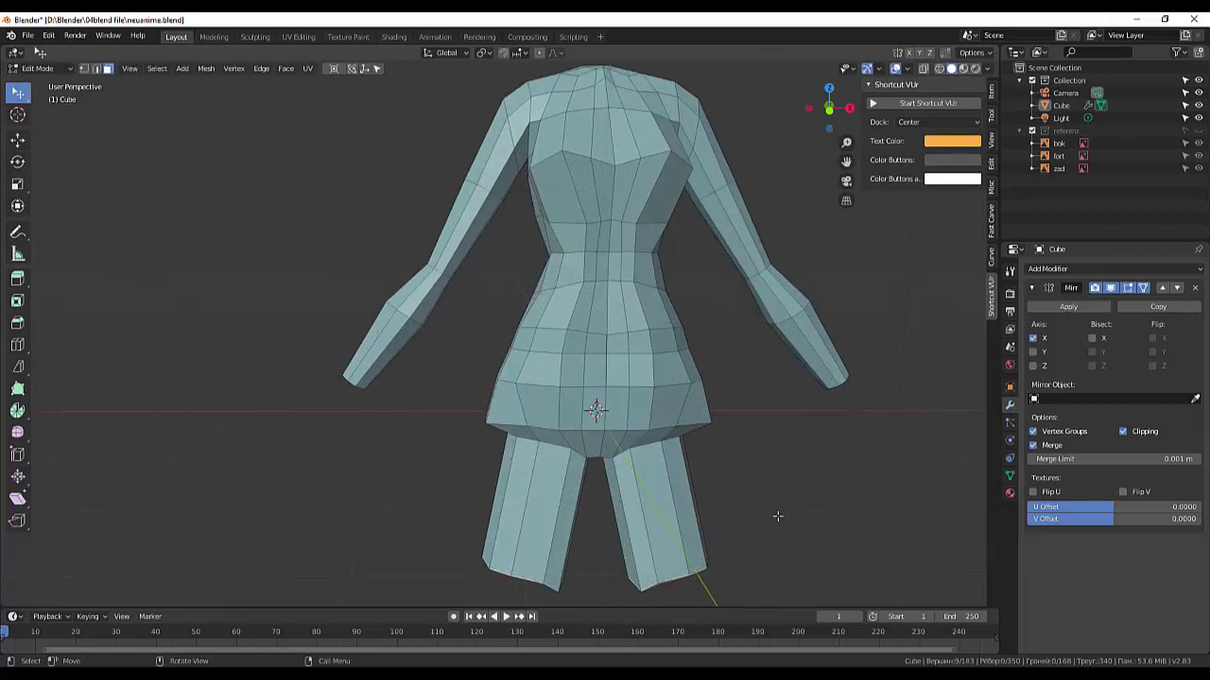
middle_drag(771, 535, 716, 468)
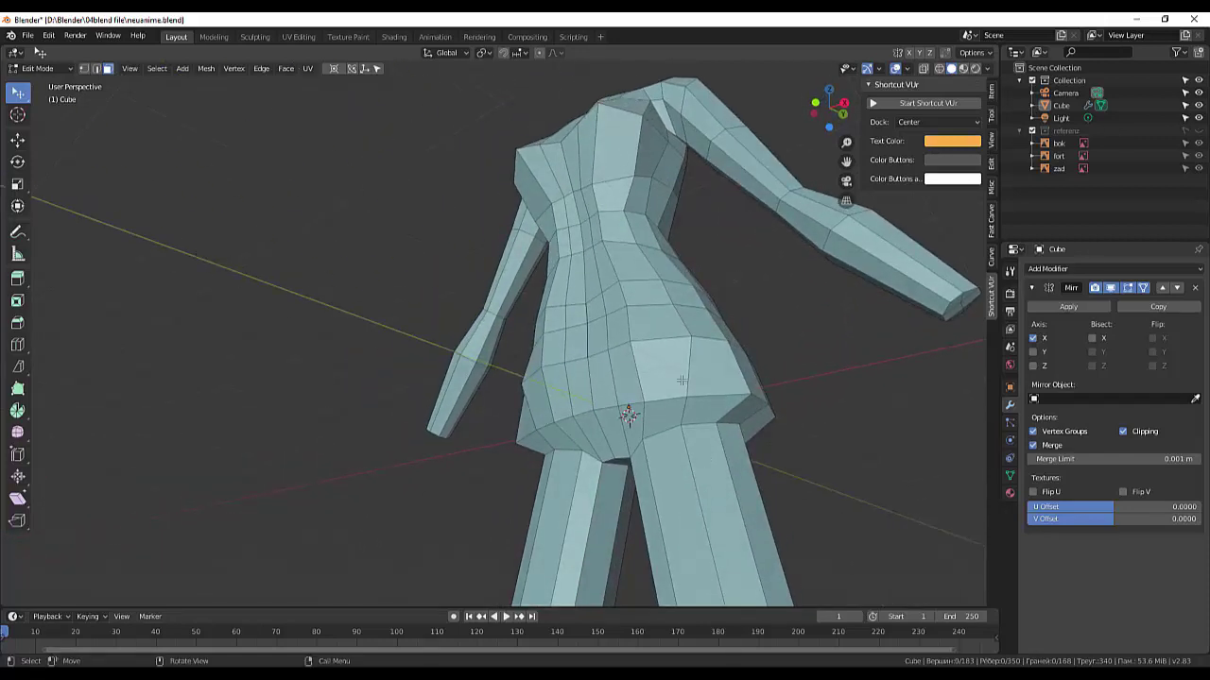
key(KP_1)
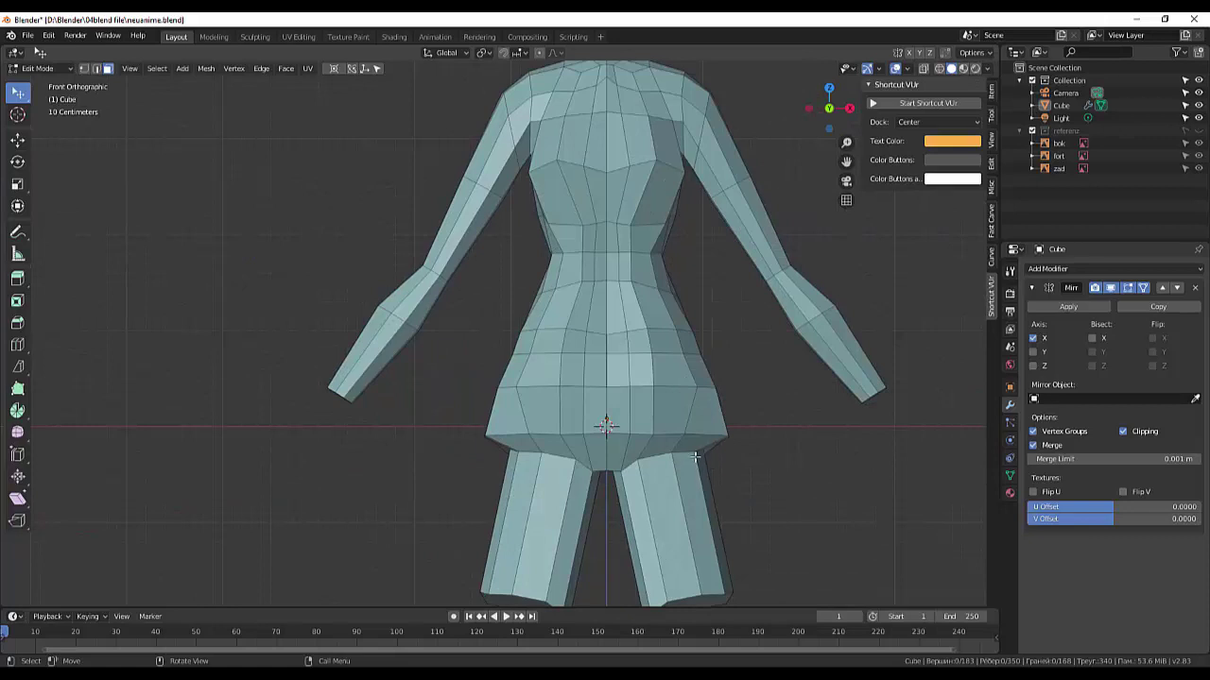
- Select the leg faces and delete them
alt+click(694, 456)
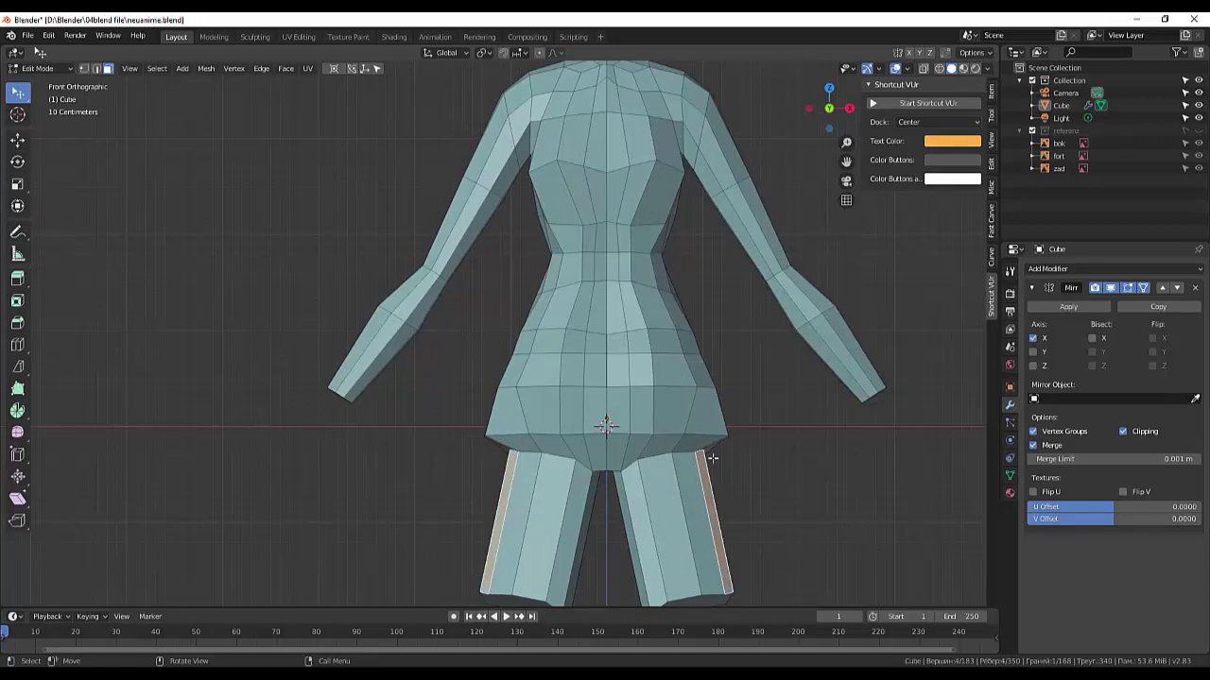
middle_drag(742, 462, 660, 398)
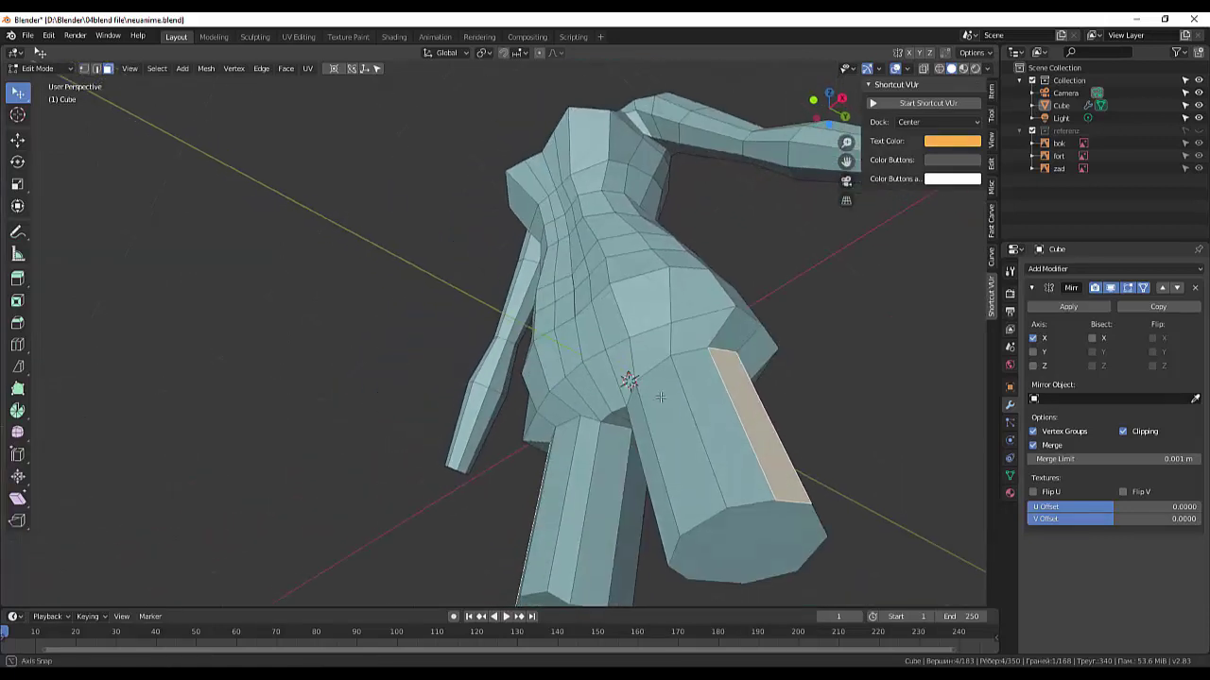
ctrl+click(832, 541)
key(ctrl+l)
- Confirm the leg face deletion, then merge the first hip-underside vertex pair At First
key(h)
key(1)
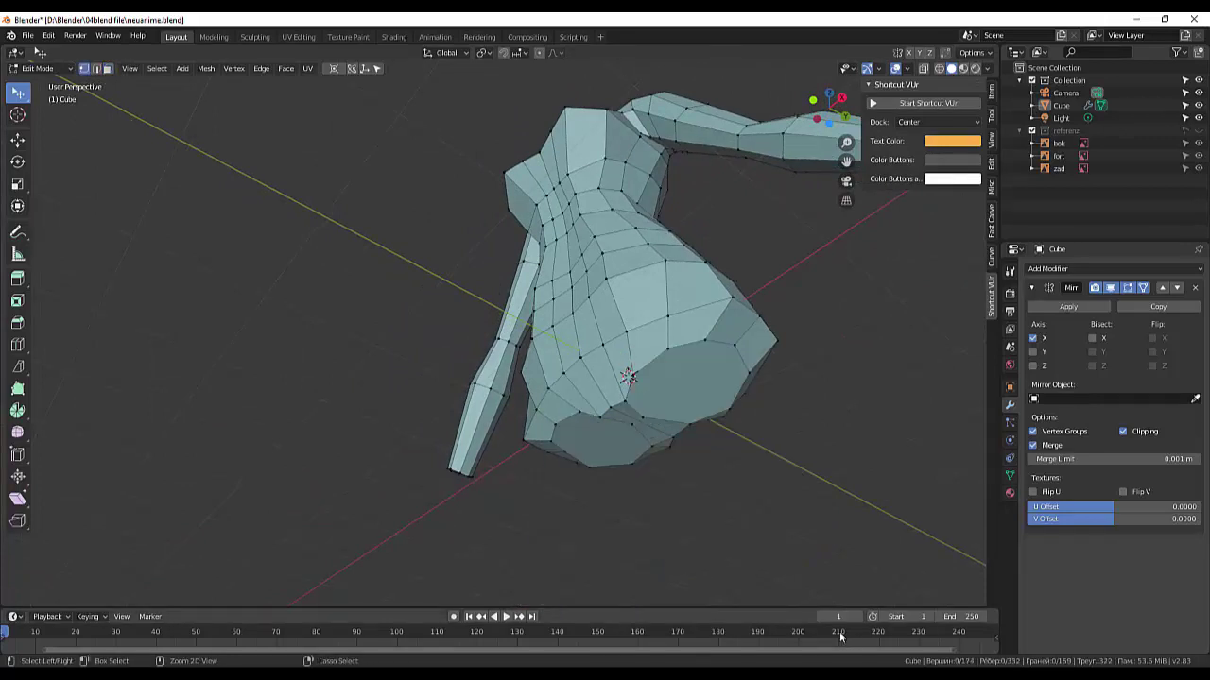
mouse_move(828, 507)
middle_down()
mouse_move(883, 564)
mouse_move(890, 440)
middle_up()
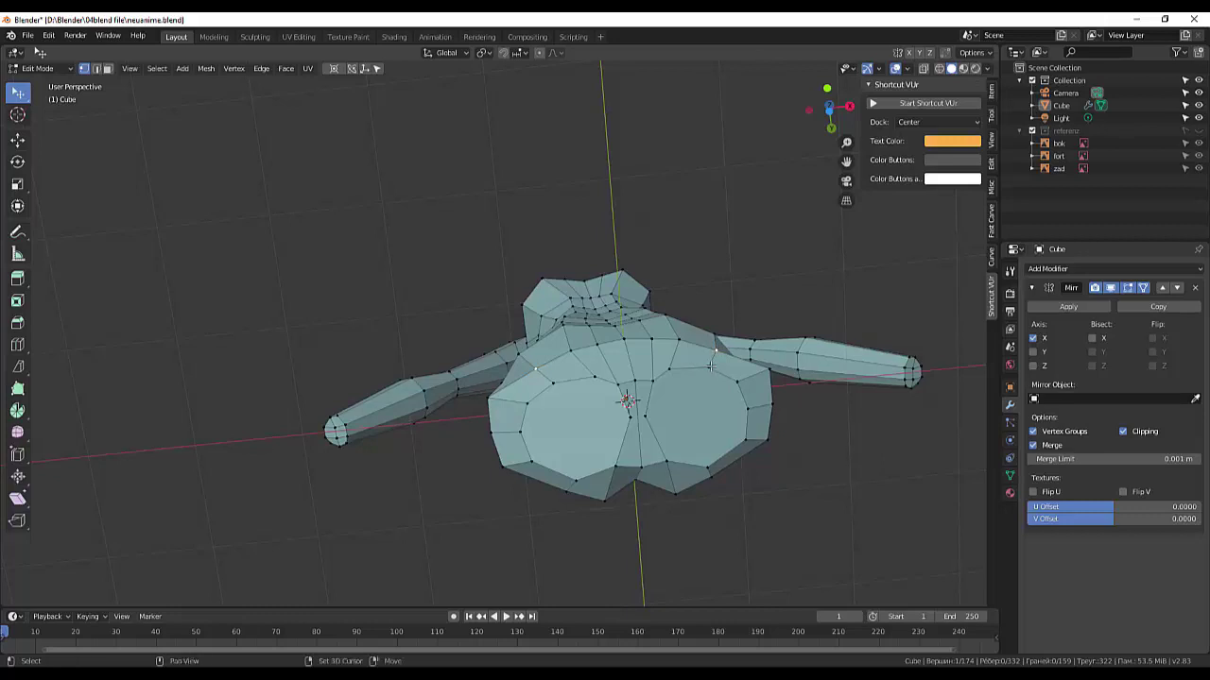
right_click(884, 426)
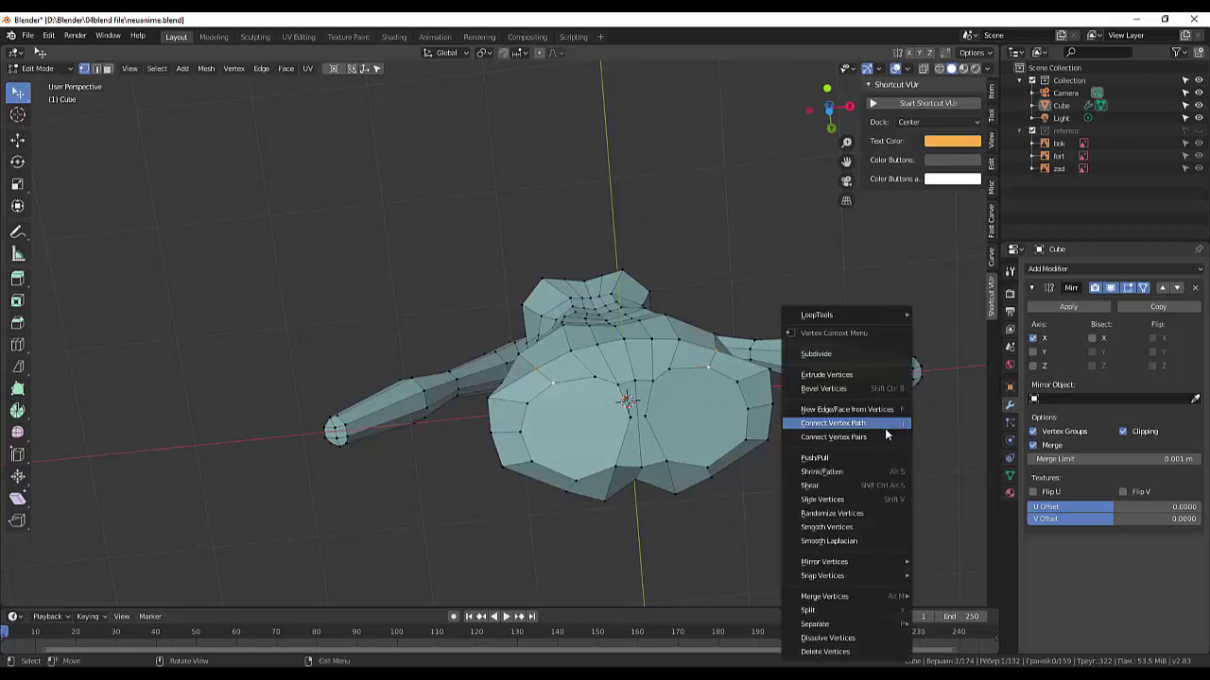
shift+click(708, 366)
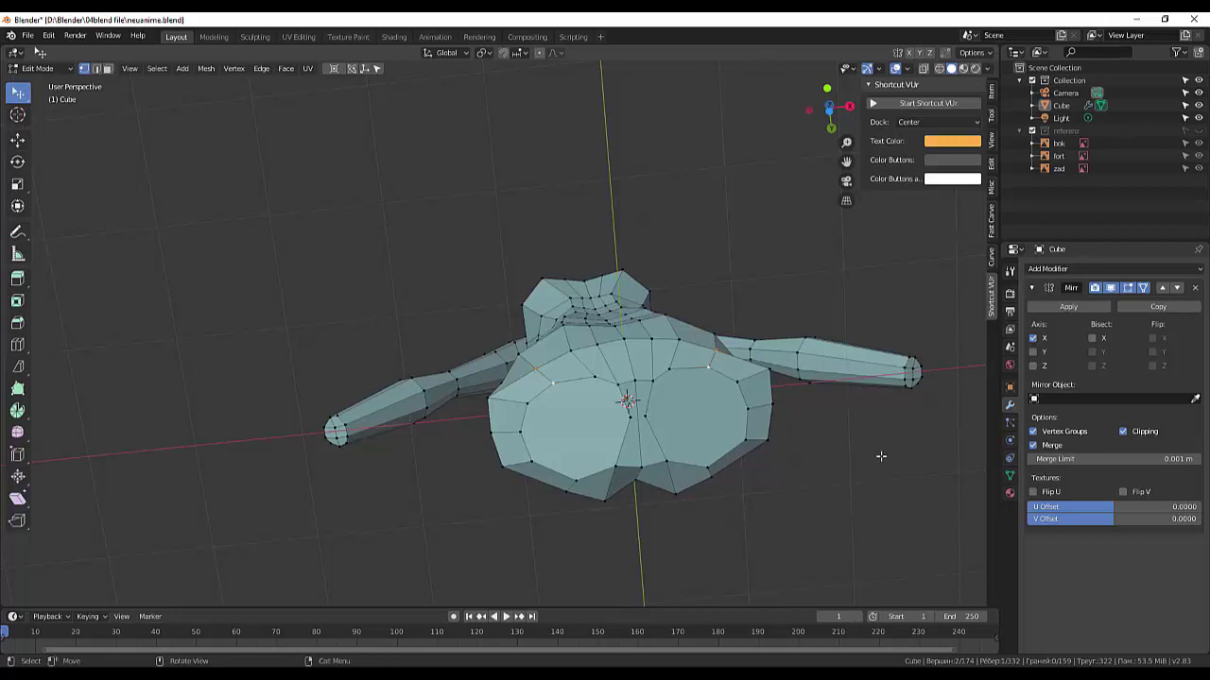
key(alt)
key(m)
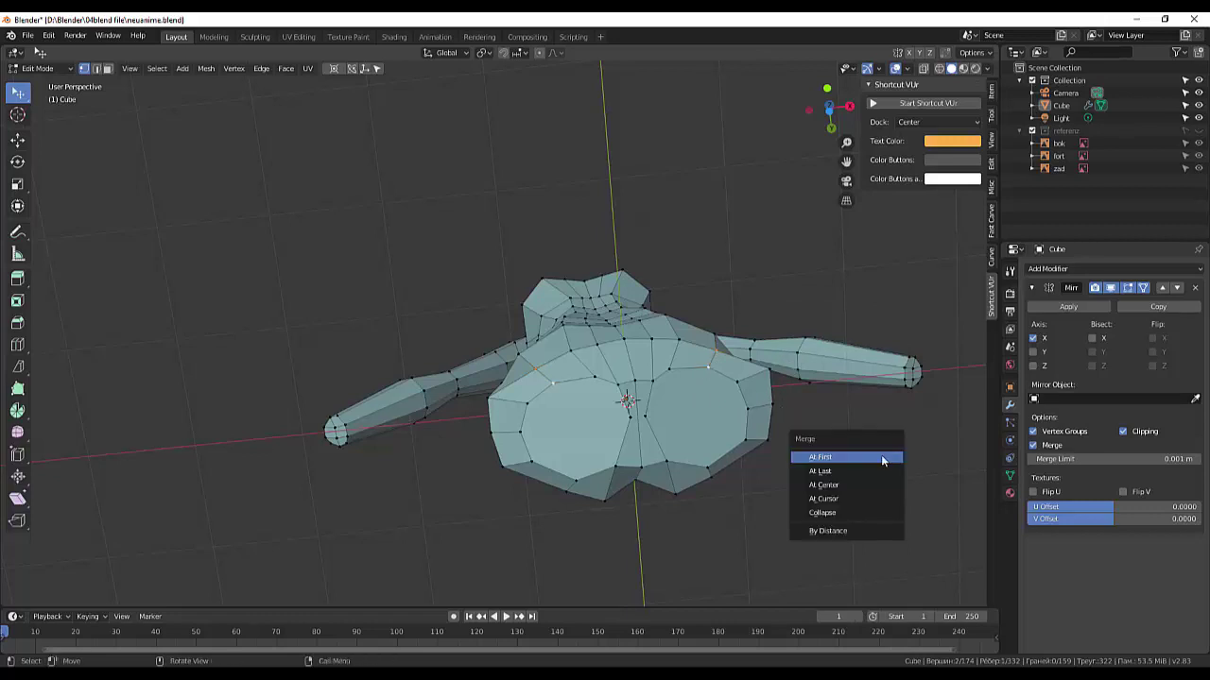
click(882, 460)
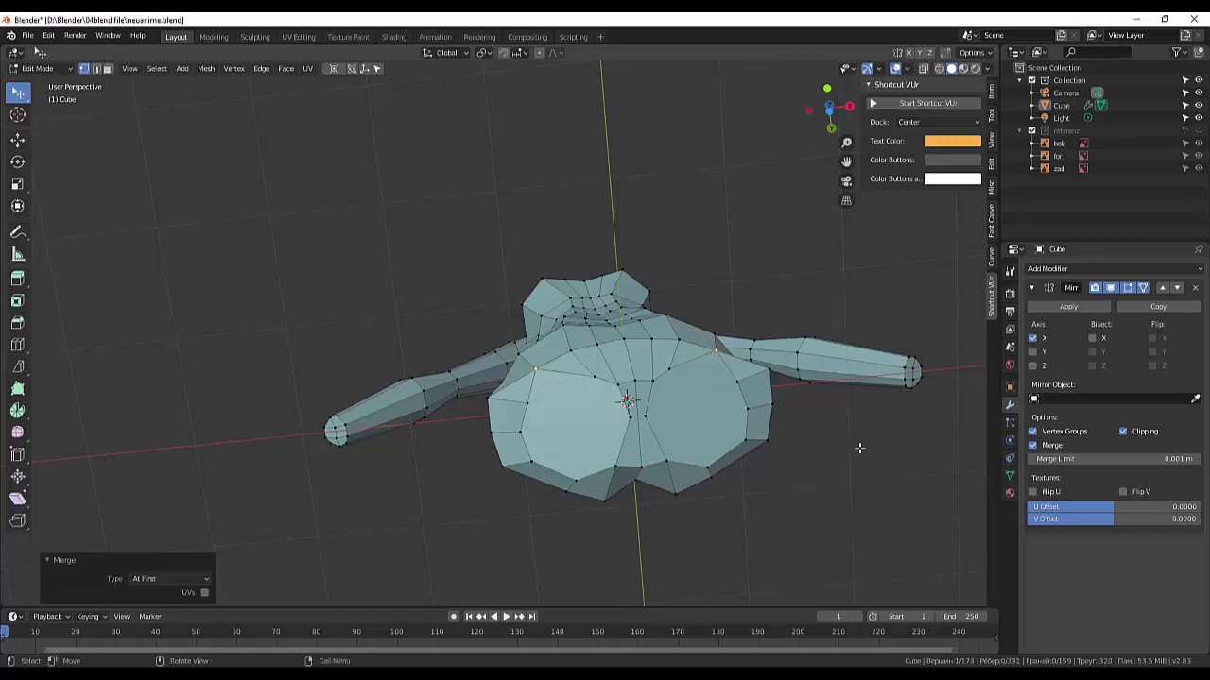
- Merge a second pair of hip vertices At First
click(767, 372)
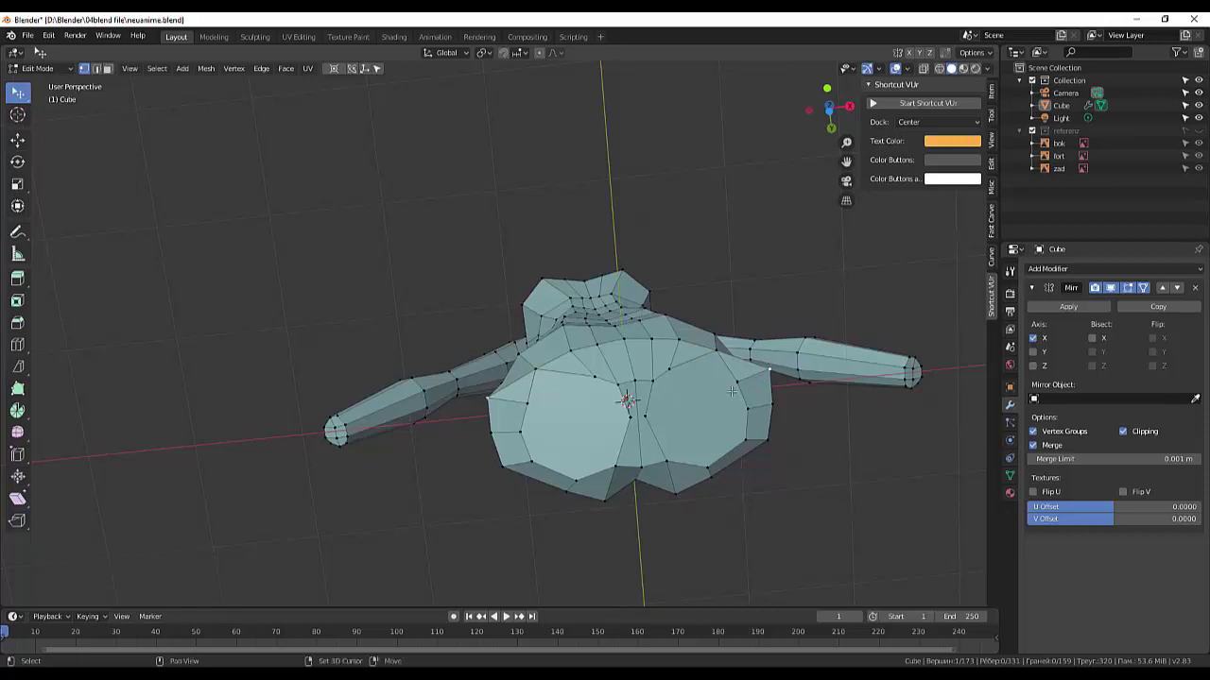
shift+click(740, 383)
right_click(857, 460)
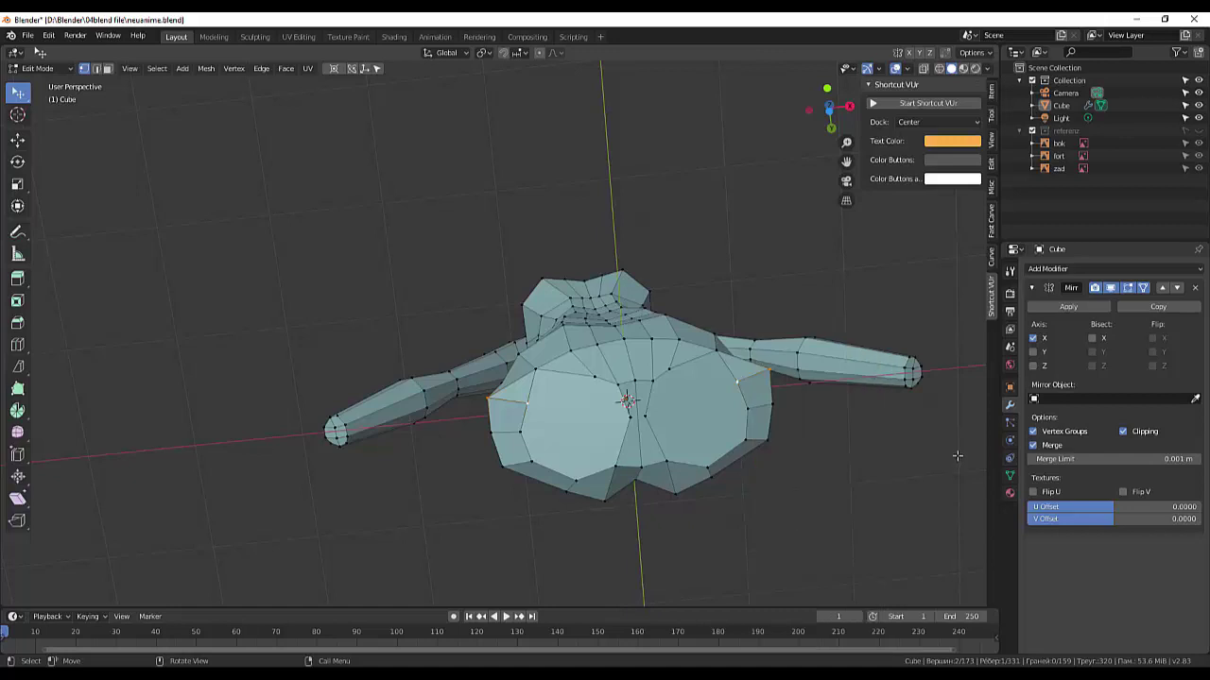
key(alt)
key(m)
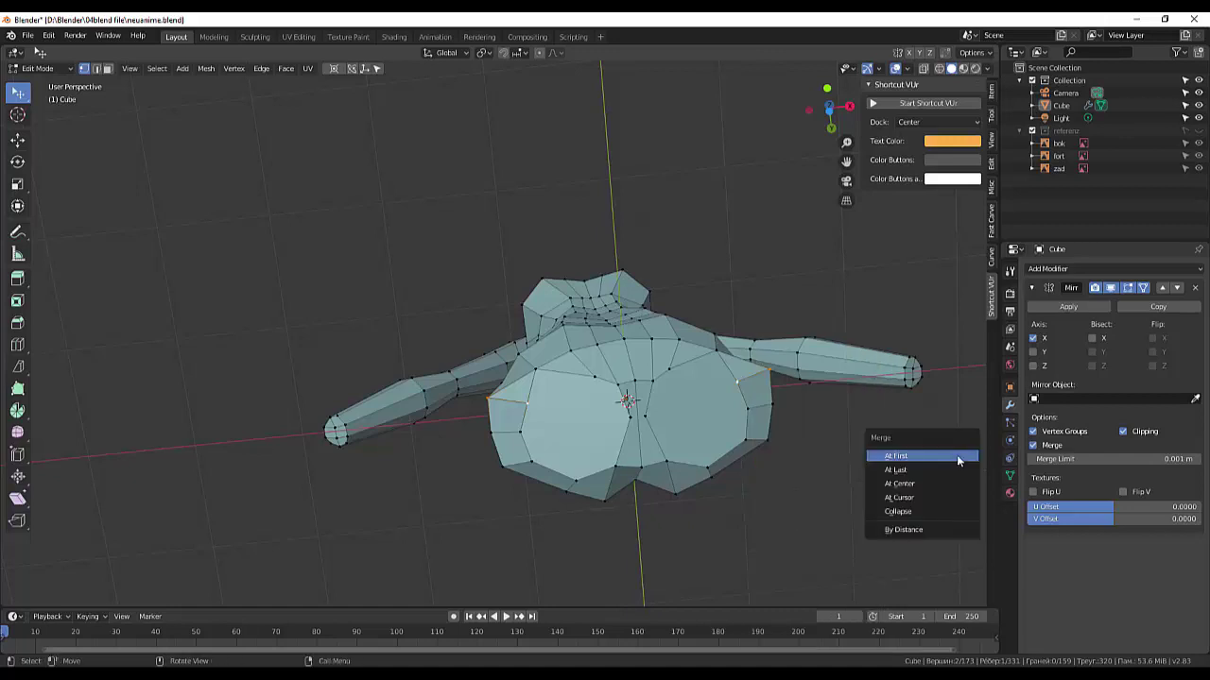
click(957, 457)
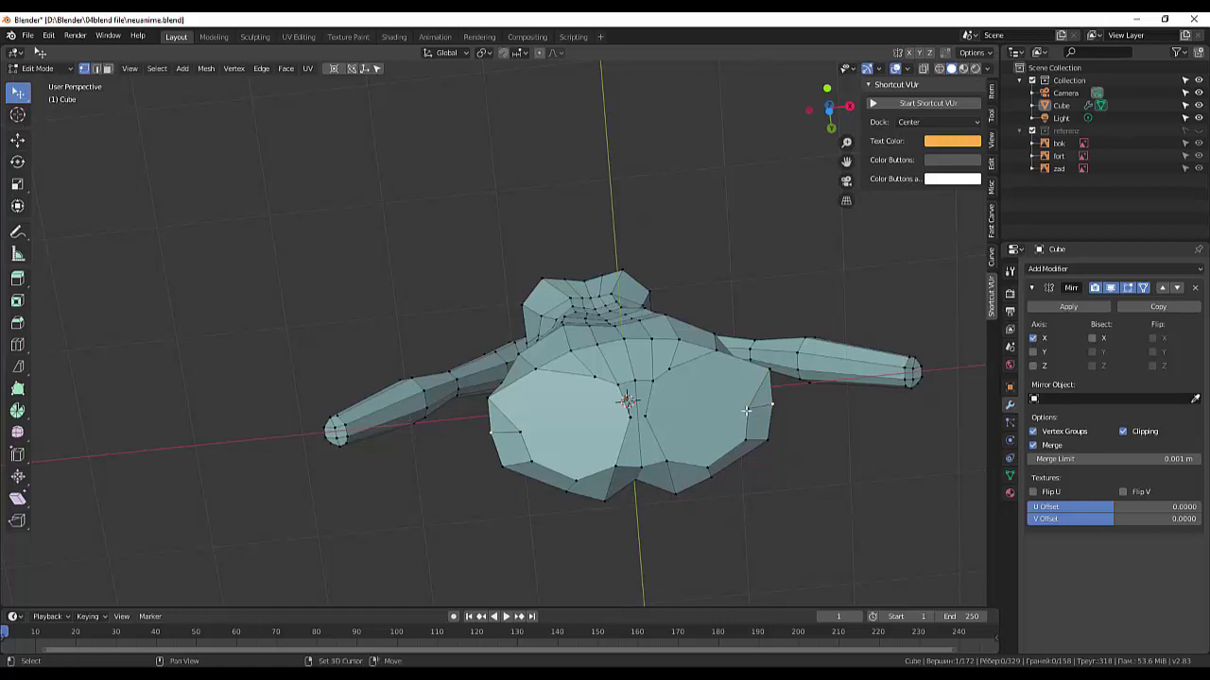
- Merge the third pair of hip vertices At First and orbit to a front view
right_click(829, 439)
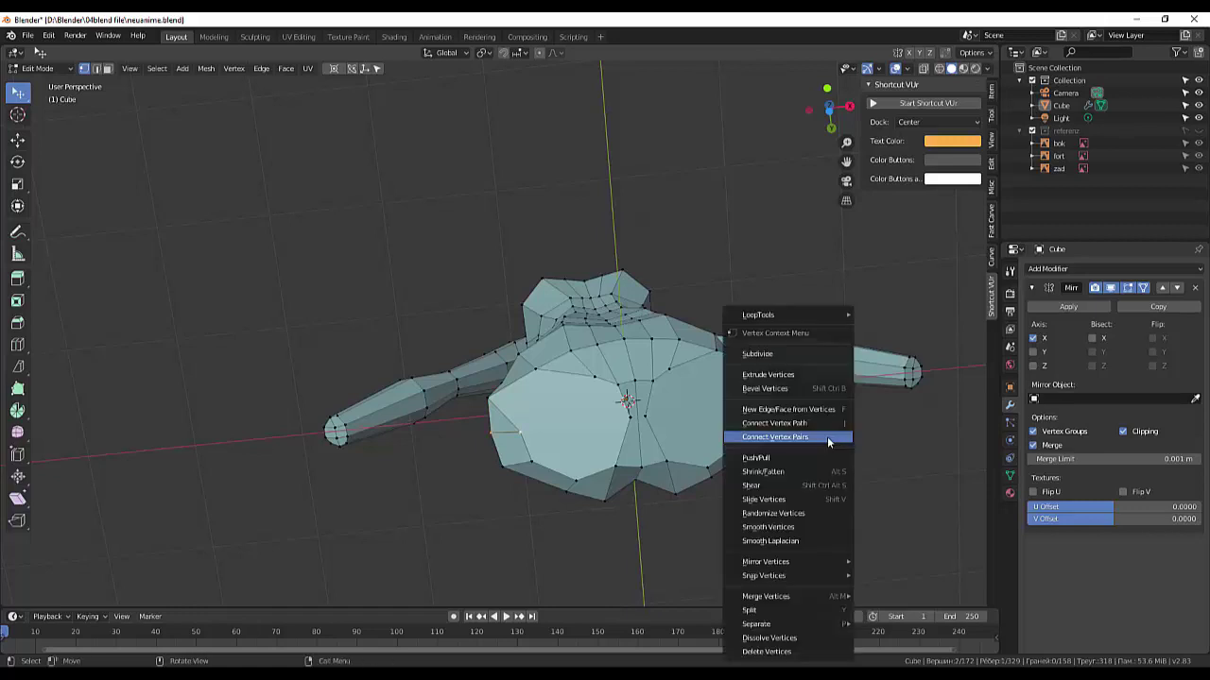
key(alt)
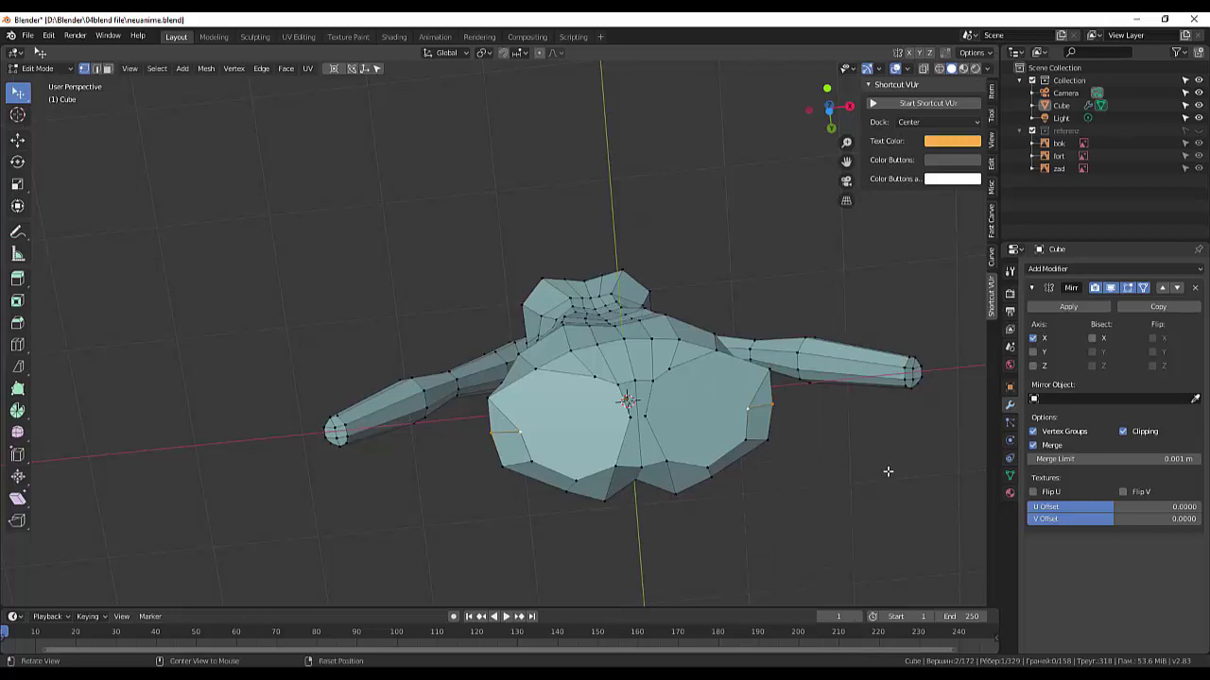
key(alt+m)
click(889, 472)
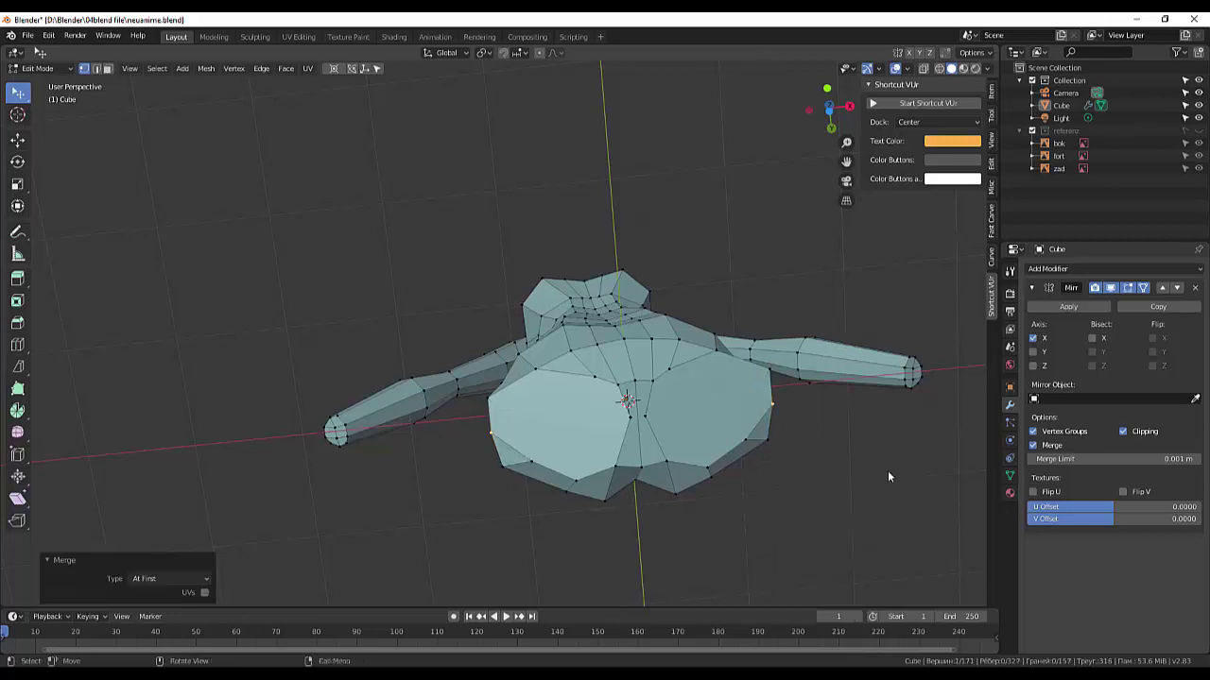
click(744, 440)
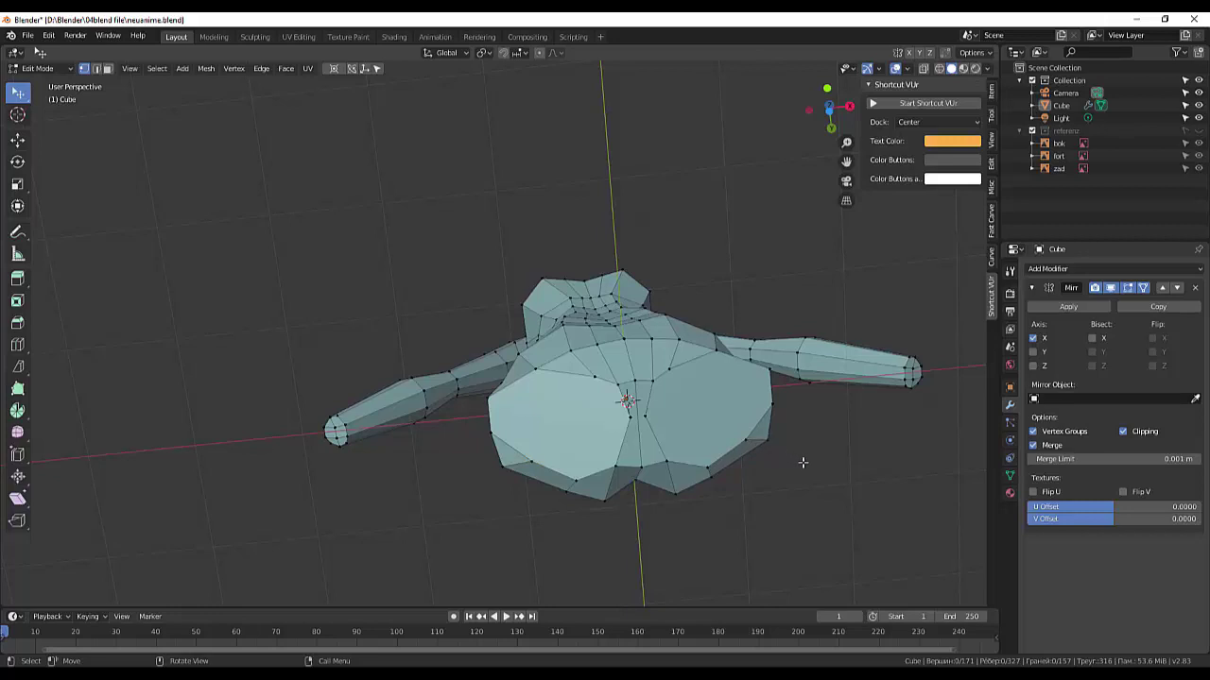
mouse_move(802, 463)
middle_down()
mouse_move(802, 595)
mouse_move(670, 535)
mouse_move(640, 562)
mouse_move(659, 581)
mouse_move(669, 584)
mouse_move(678, 548)
mouse_move(674, 510)
middle_up()
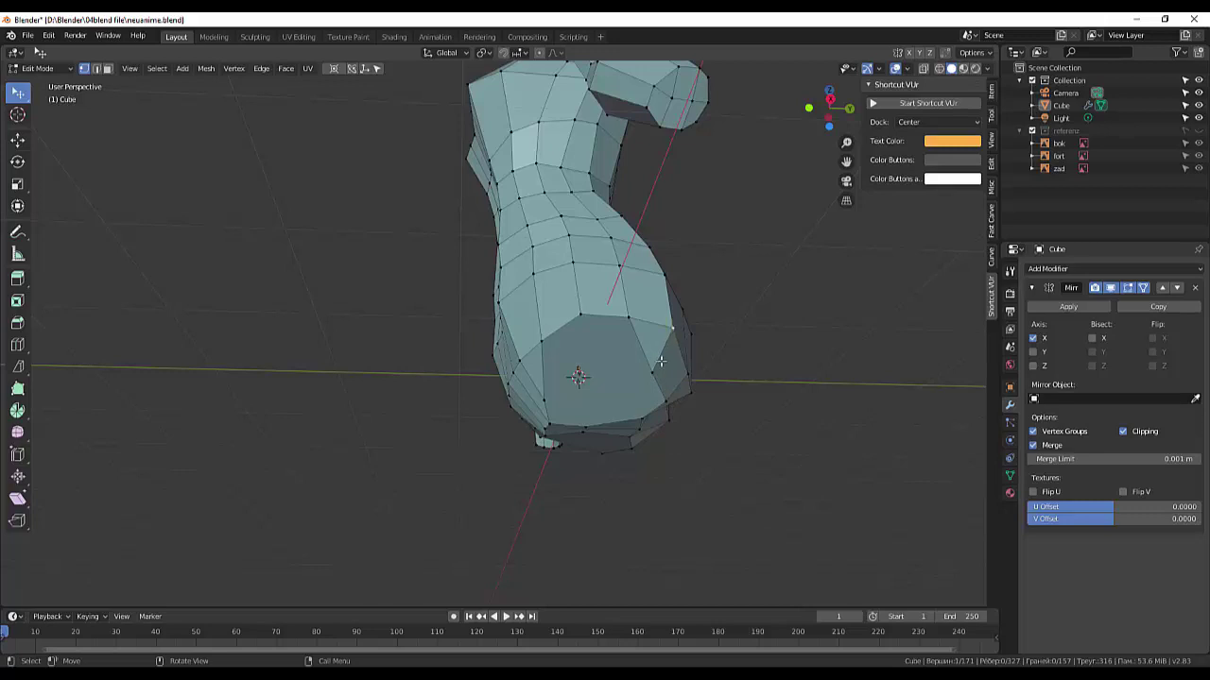
- Merge another pair of hip vertices, inspect the result, and undo the merge
ctrl+click(652, 372)
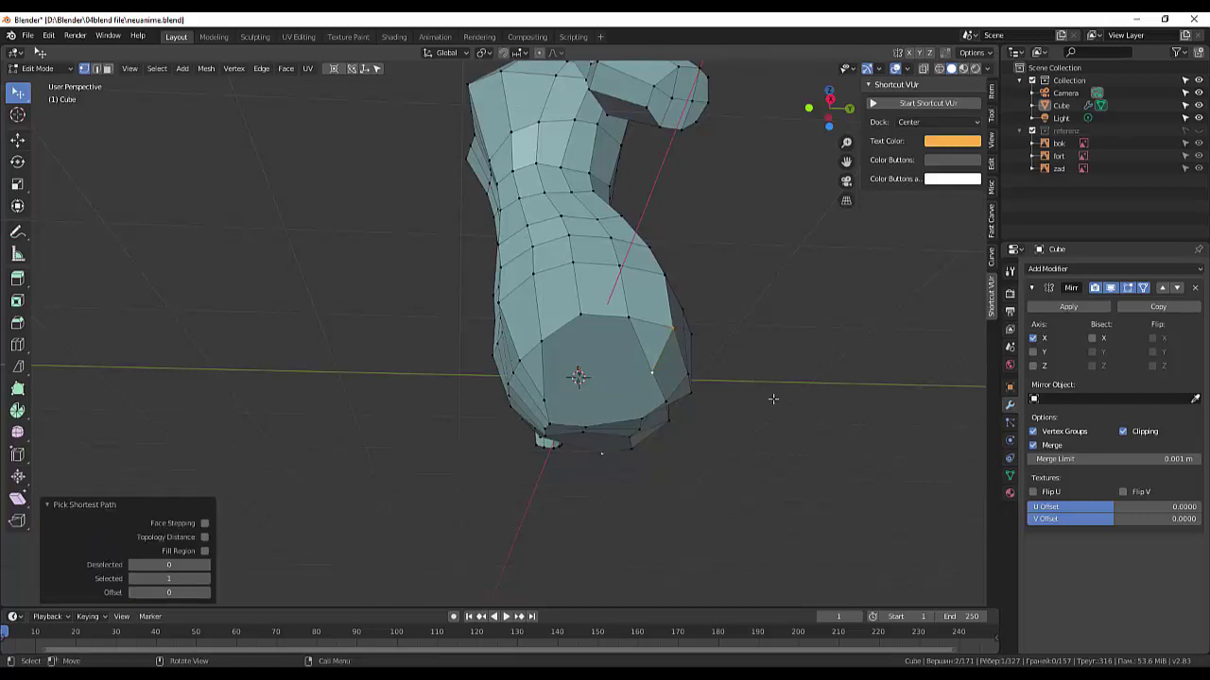
key(alt)
key(m)
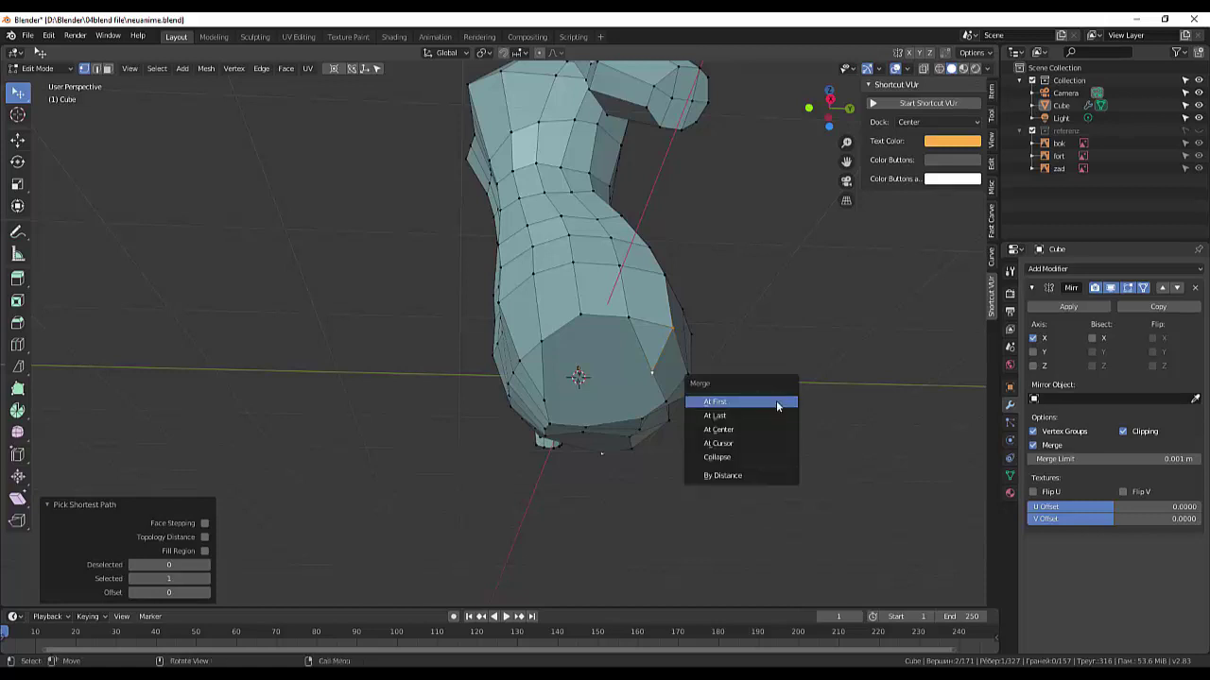
click(776, 405)
mouse_move(776, 412)
middle_down()
mouse_move(724, 377)
mouse_move(742, 351)
mouse_move(780, 360)
mouse_move(789, 405)
middle_up()
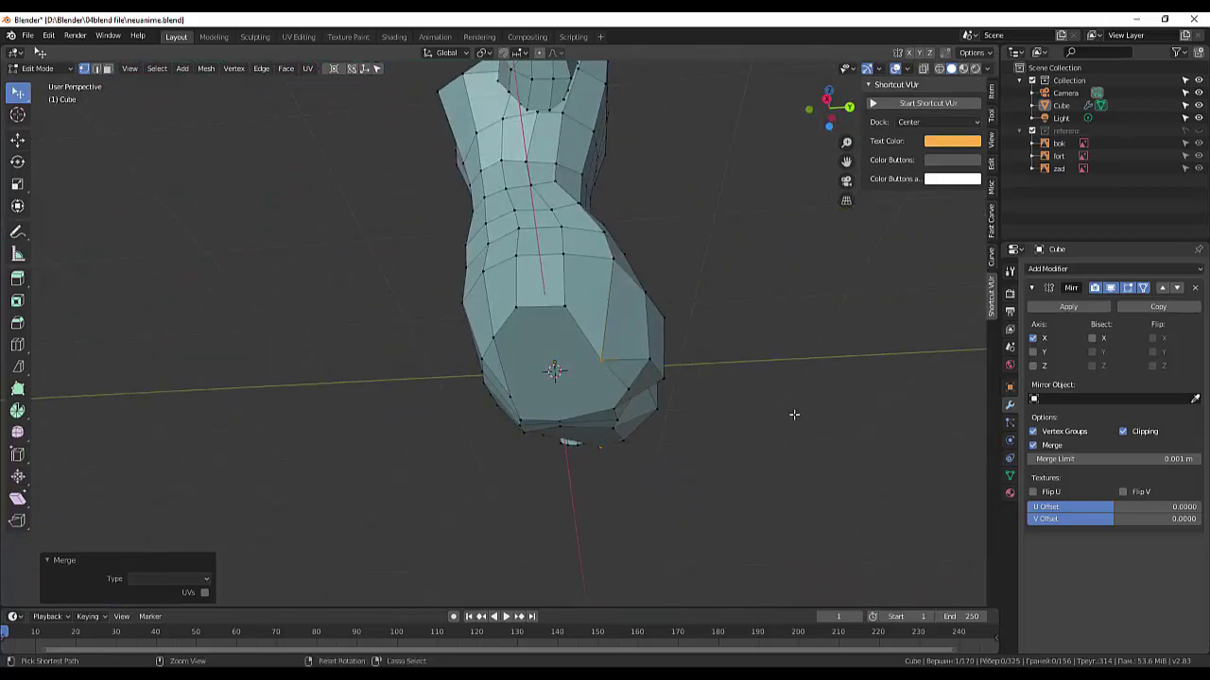
key(ctrl+z)
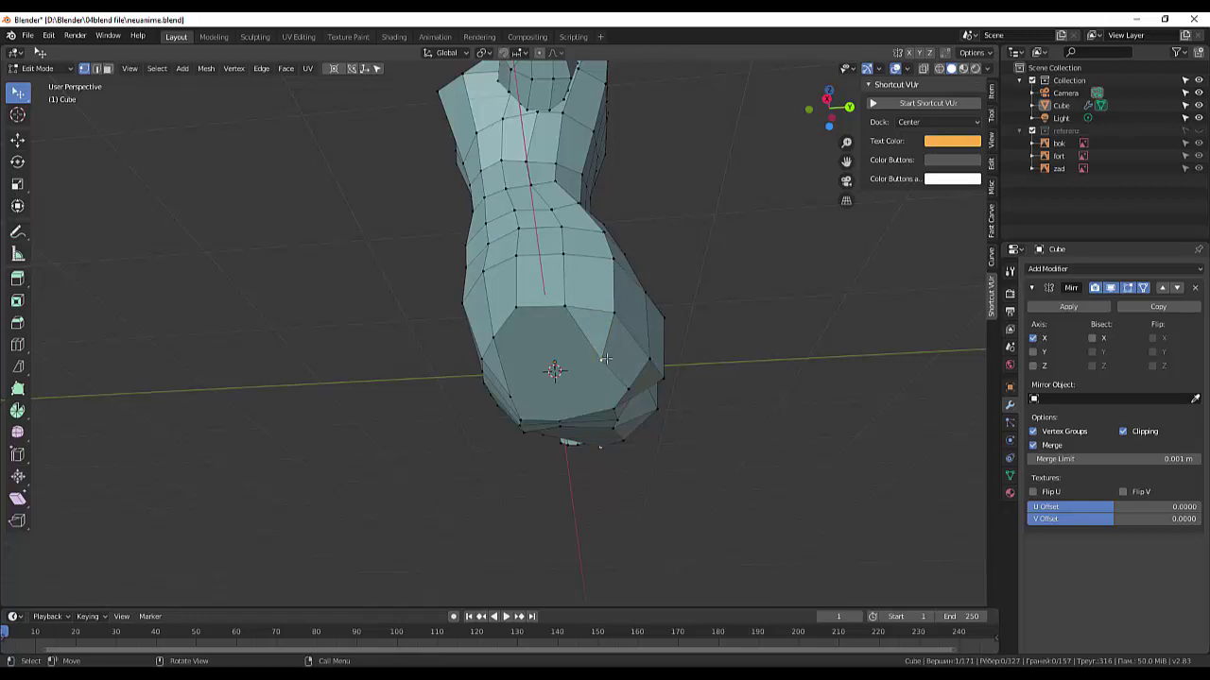
- Move the selected hip-bottom vertices by 0.0357, 0.0751, 0.0828 m after one undone attempt
key(g)
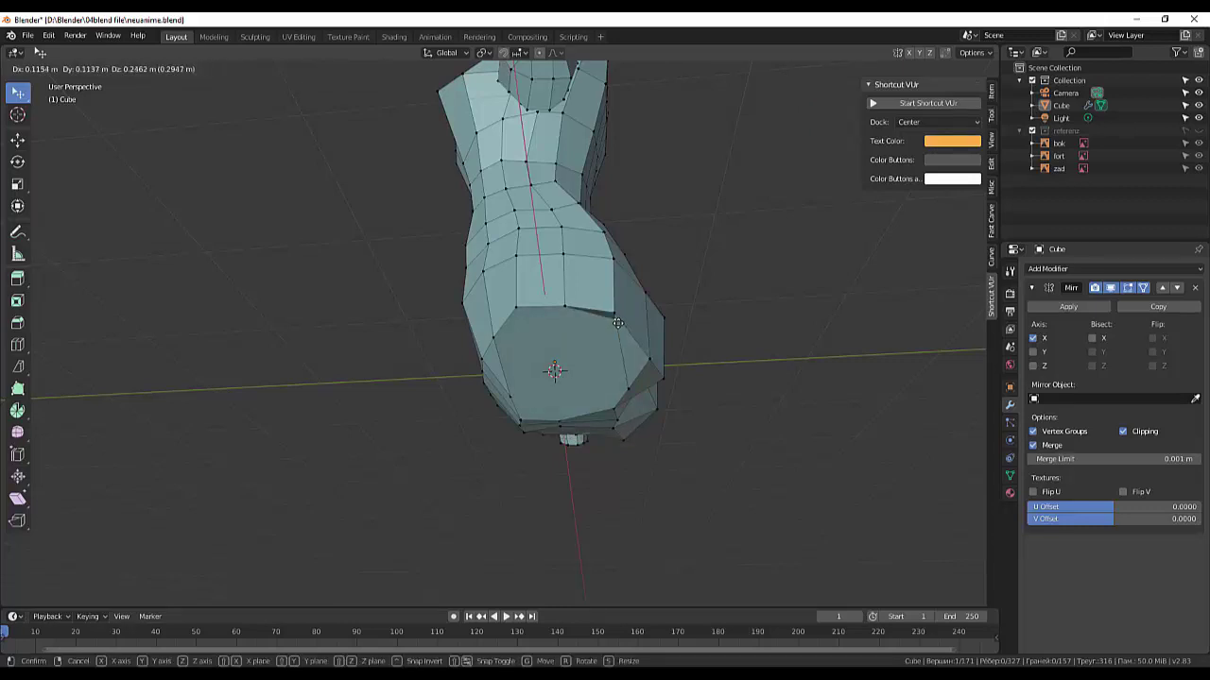
click(614, 322)
mouse_move(698, 325)
middle_down()
mouse_move(825, 368)
mouse_move(673, 327)
mouse_move(652, 278)
mouse_move(687, 273)
middle_up()
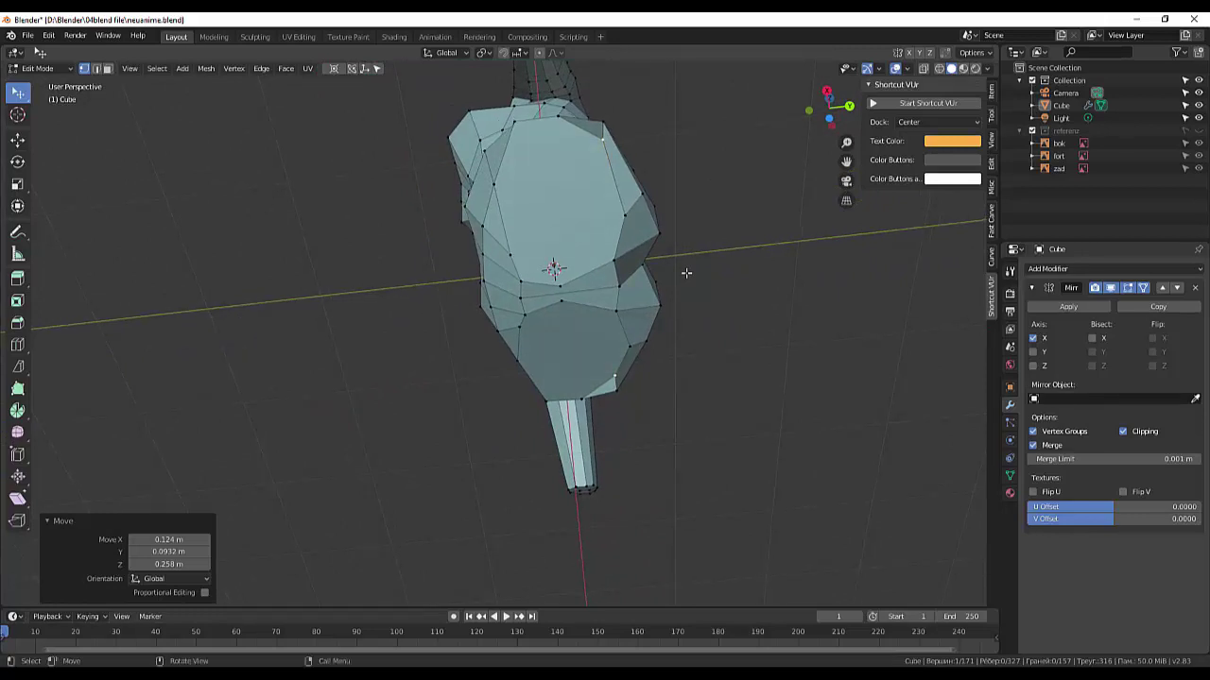
key(ctrl+z)
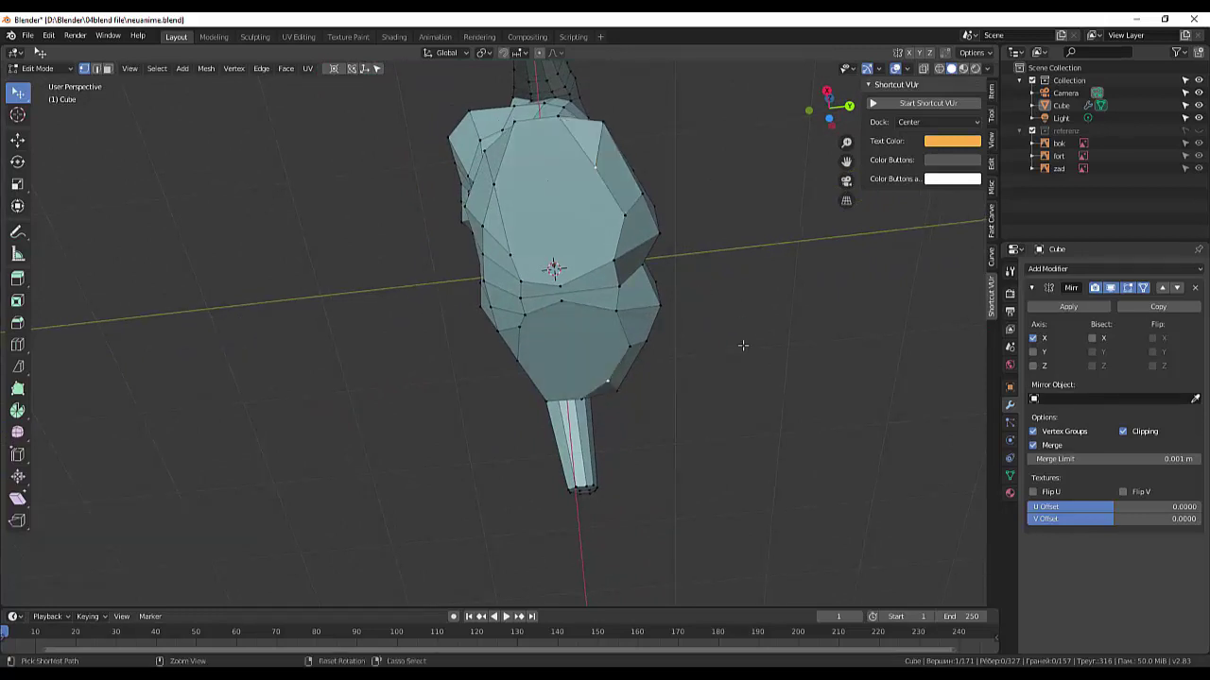
mouse_move(767, 335)
middle_down()
mouse_move(747, 408)
mouse_move(616, 413)
middle_up()
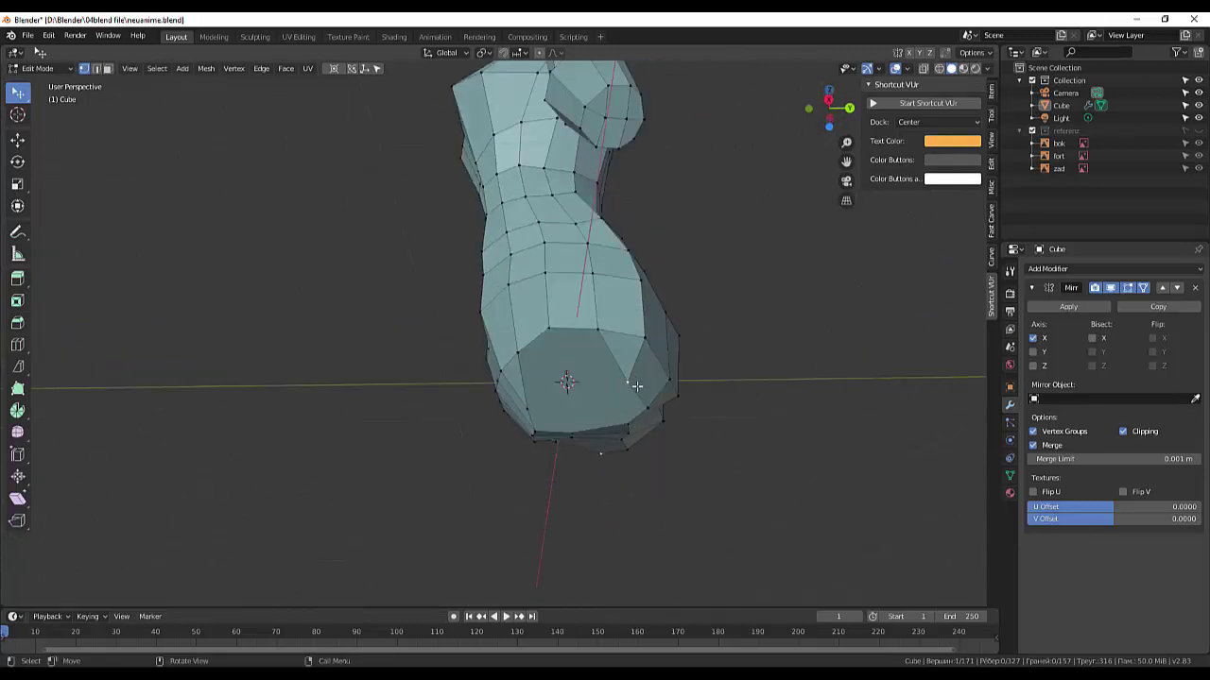
key(g)
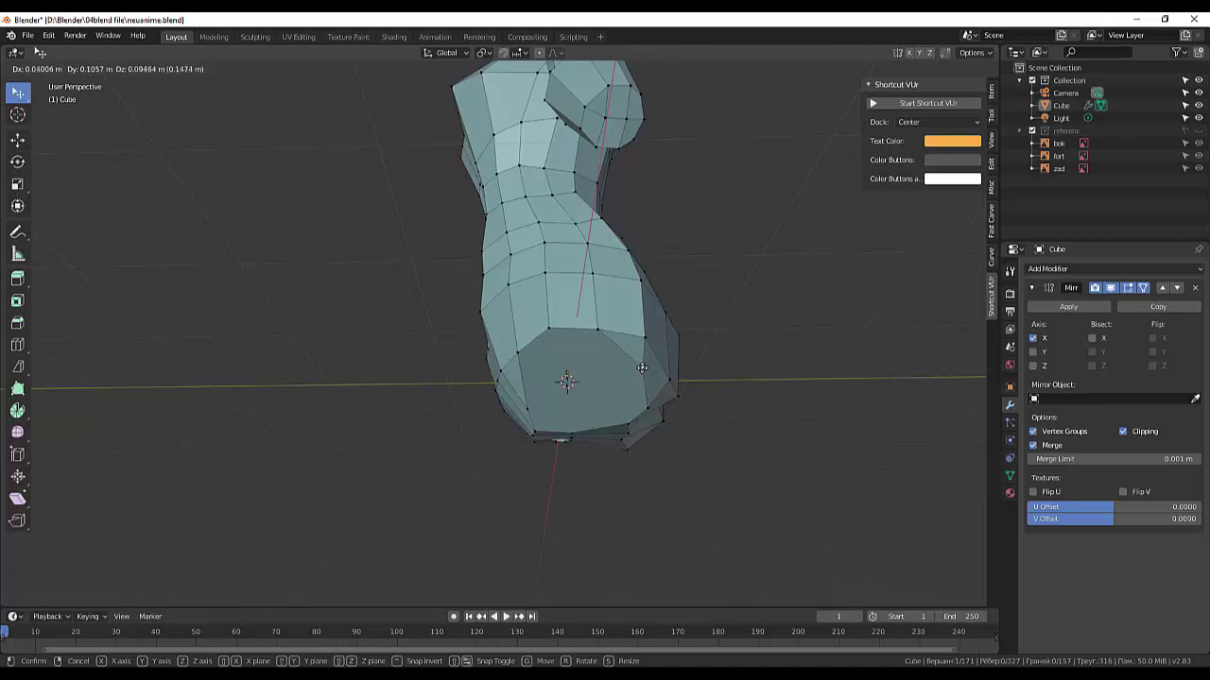
click(637, 371)
middle_drag(637, 372, 798, 418)
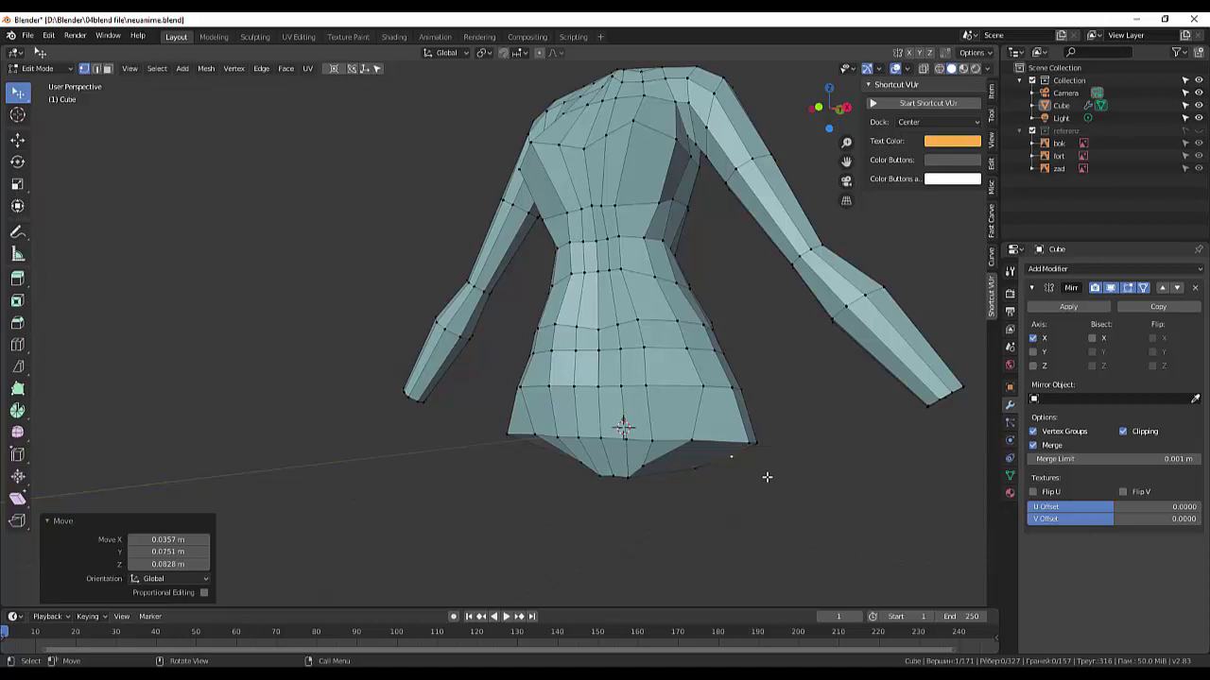
- Nudge two vertices on the hip edge into a smoother curve
key(g)
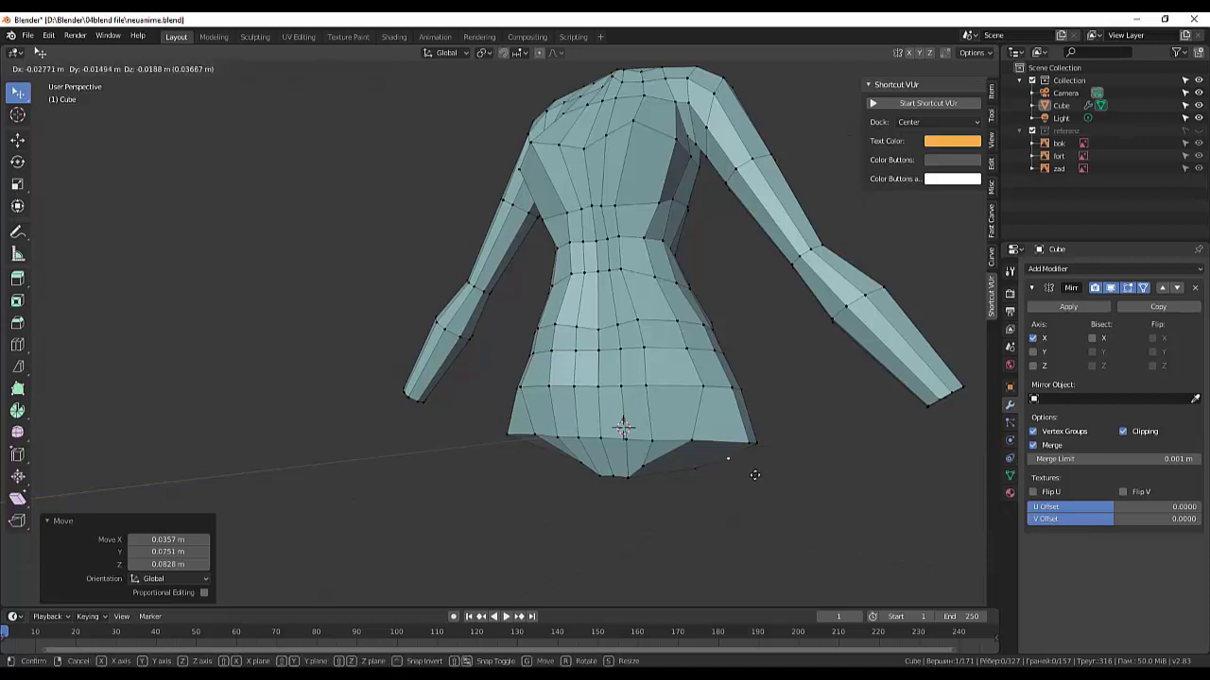
click(754, 470)
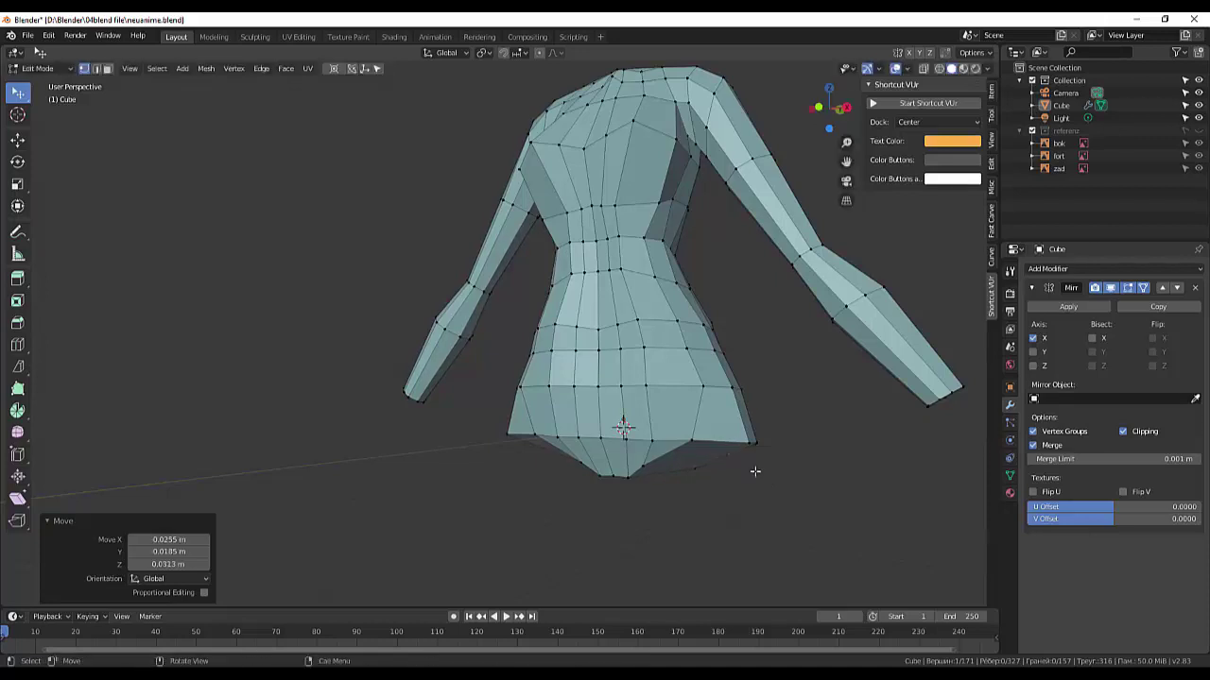
click(692, 470)
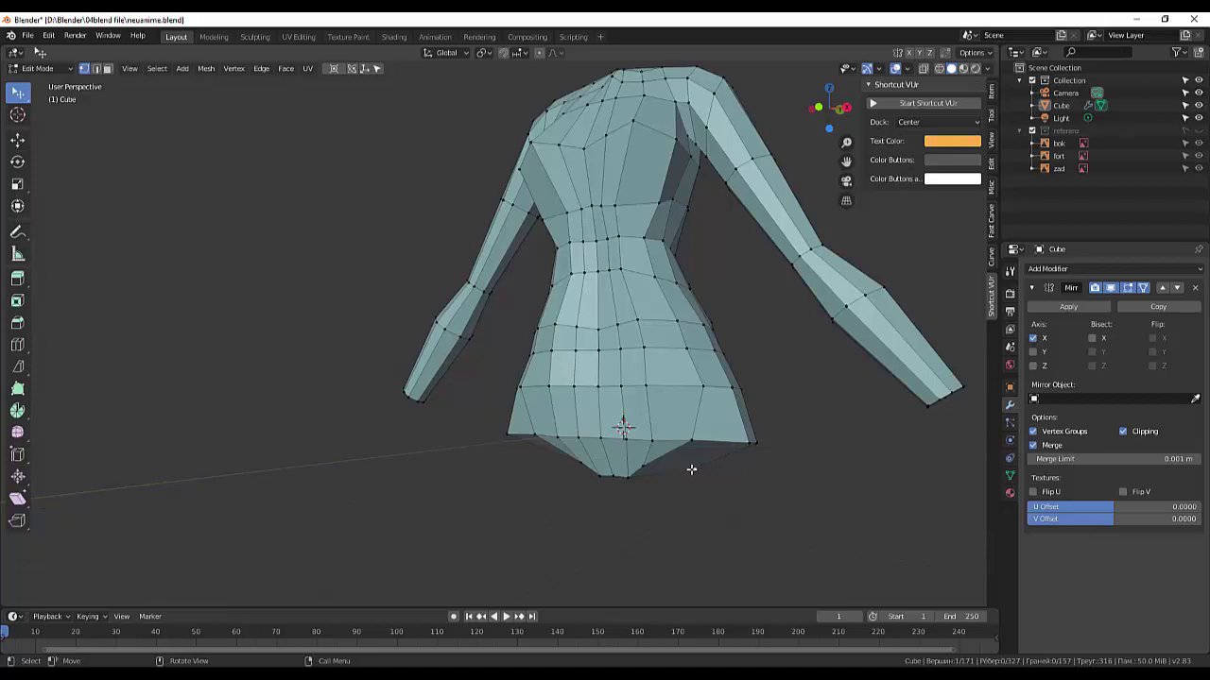
key(g)
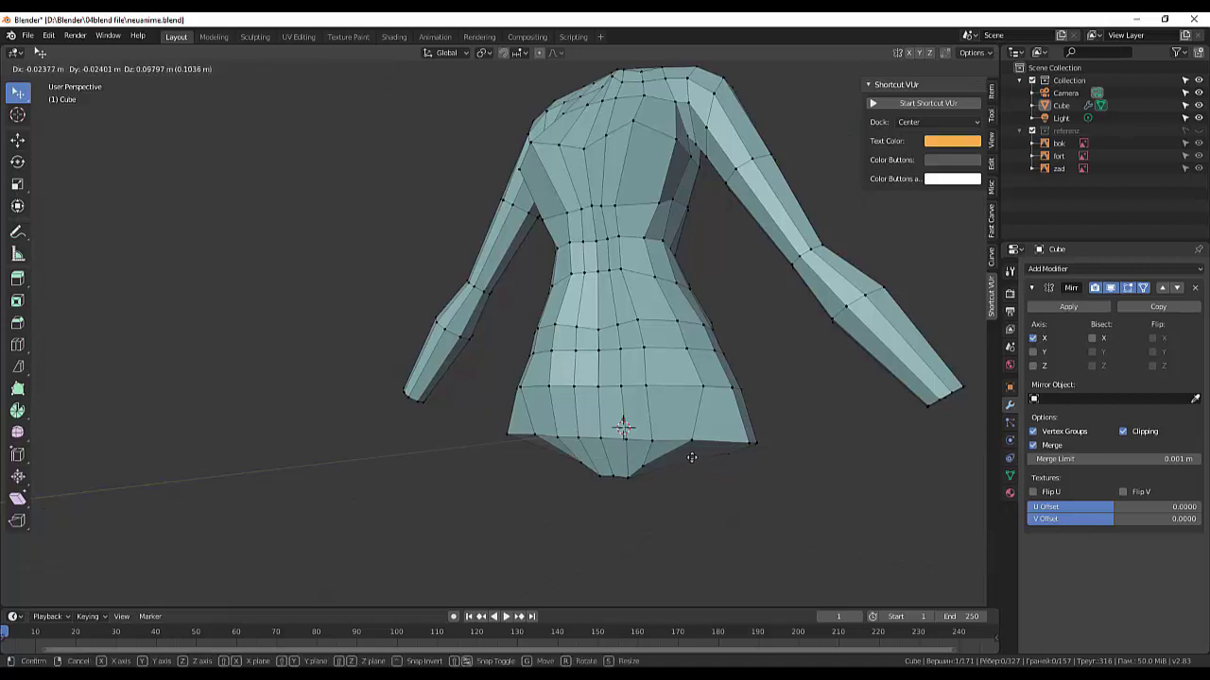
click(690, 461)
click(789, 498)
mouse_move(818, 489)
middle_down()
mouse_move(867, 511)
mouse_move(851, 513)
mouse_move(775, 459)
mouse_move(732, 413)
mouse_move(781, 478)
mouse_move(805, 459)
middle_up()
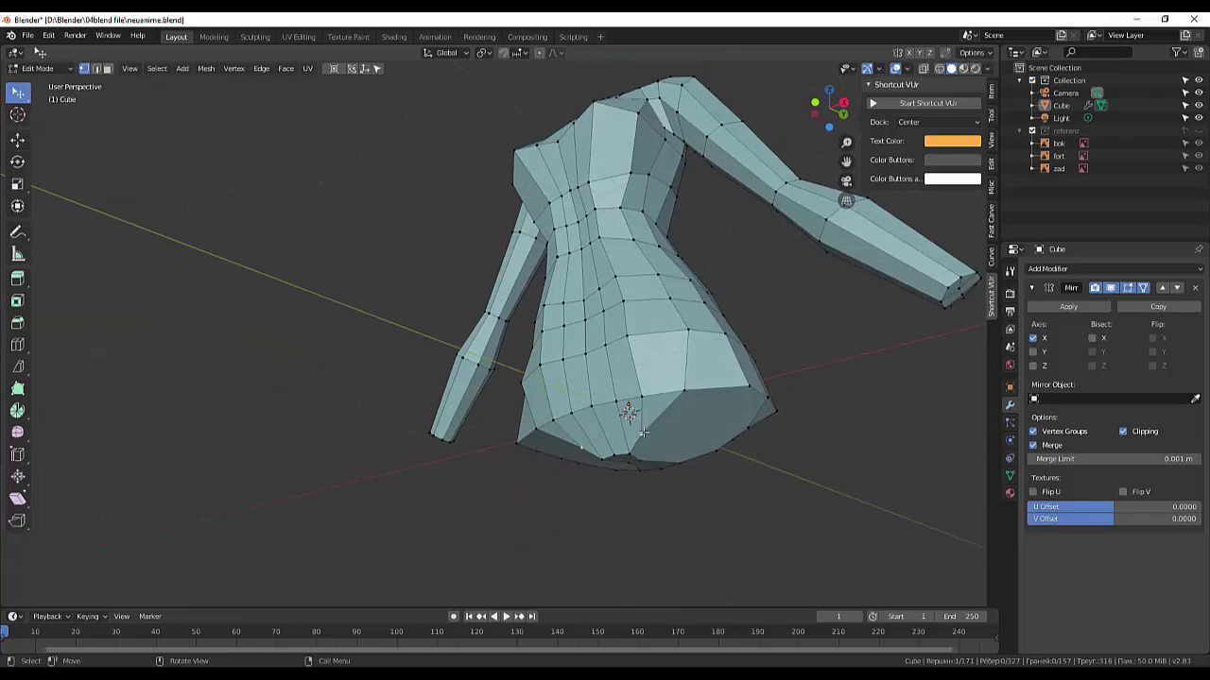
- Reposition a lower hip vertex and a neighbouring rim vertex
key(g)
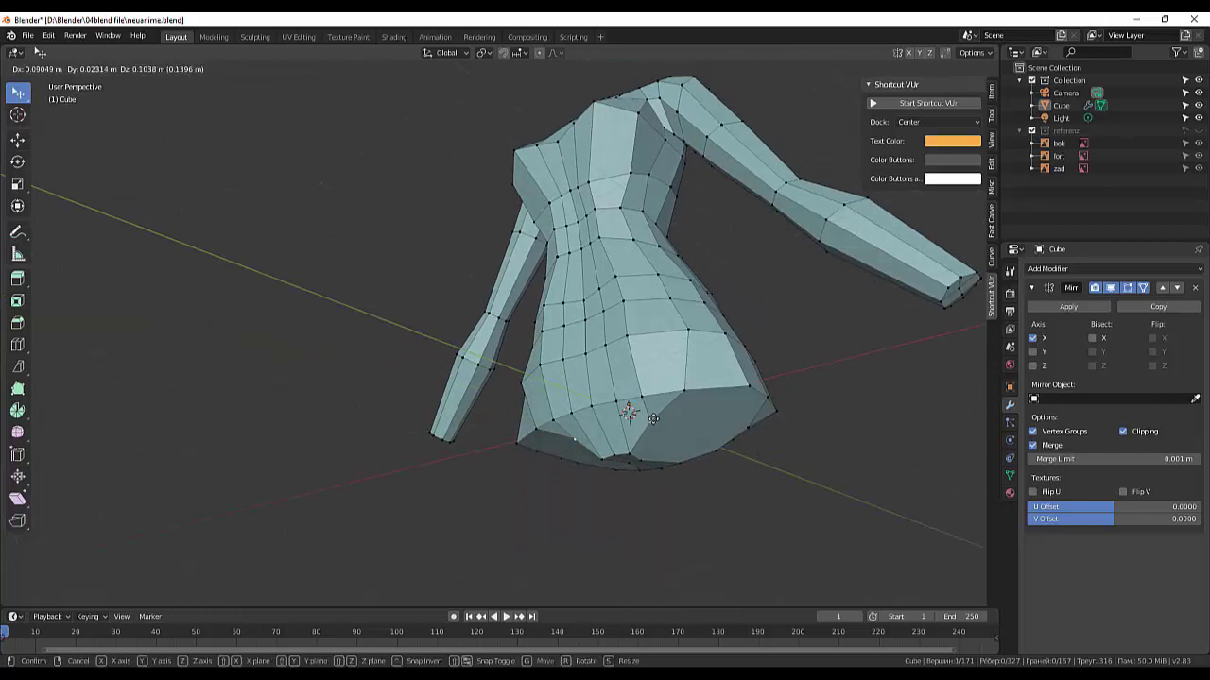
click(650, 418)
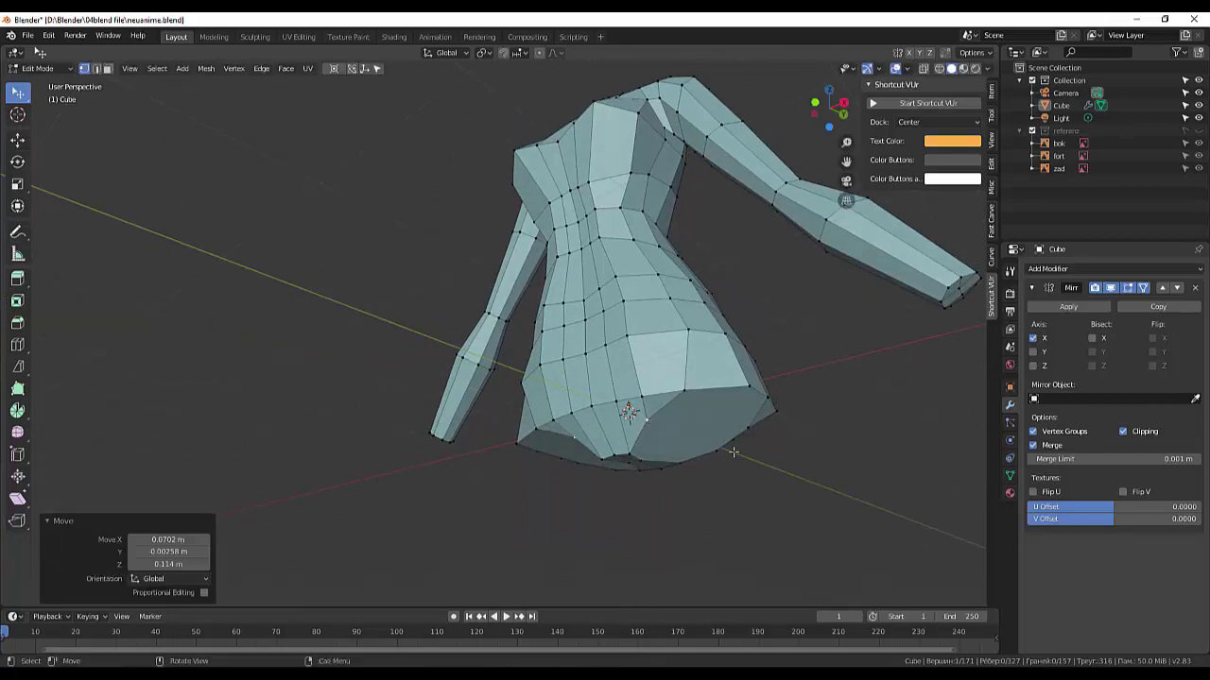
mouse_move(732, 452)
middle_down()
mouse_move(702, 428)
mouse_move(678, 429)
mouse_move(615, 470)
mouse_move(627, 483)
mouse_move(579, 475)
mouse_move(599, 468)
middle_up()
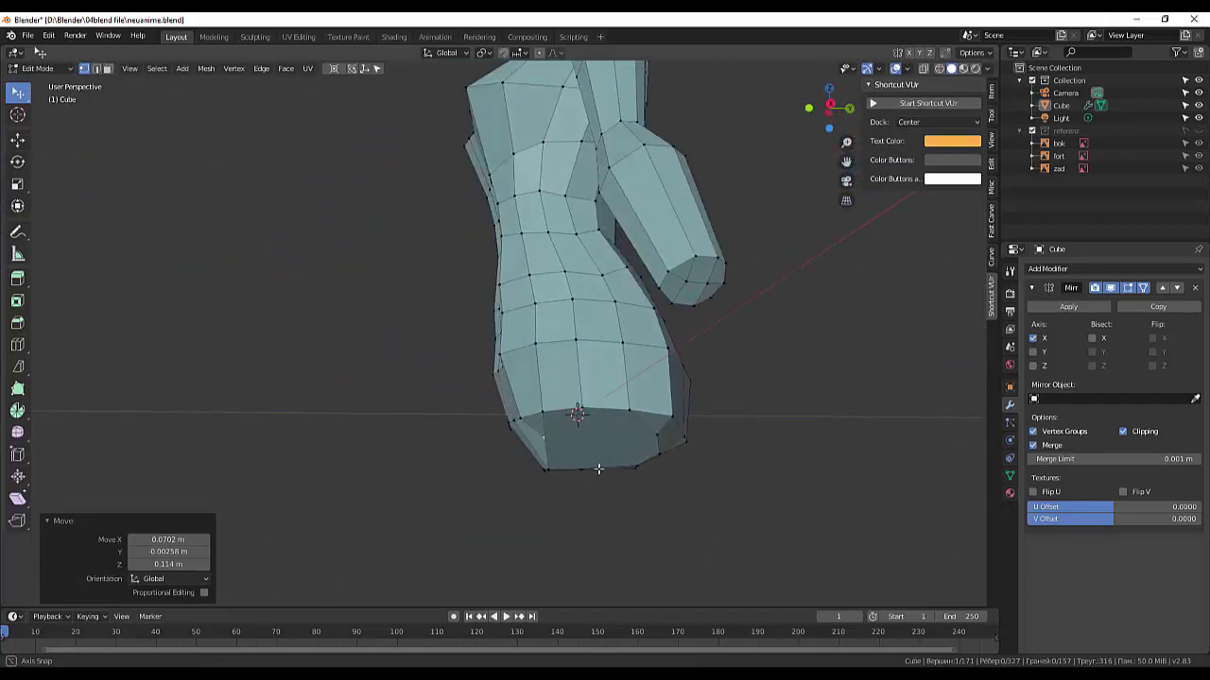
click(671, 418)
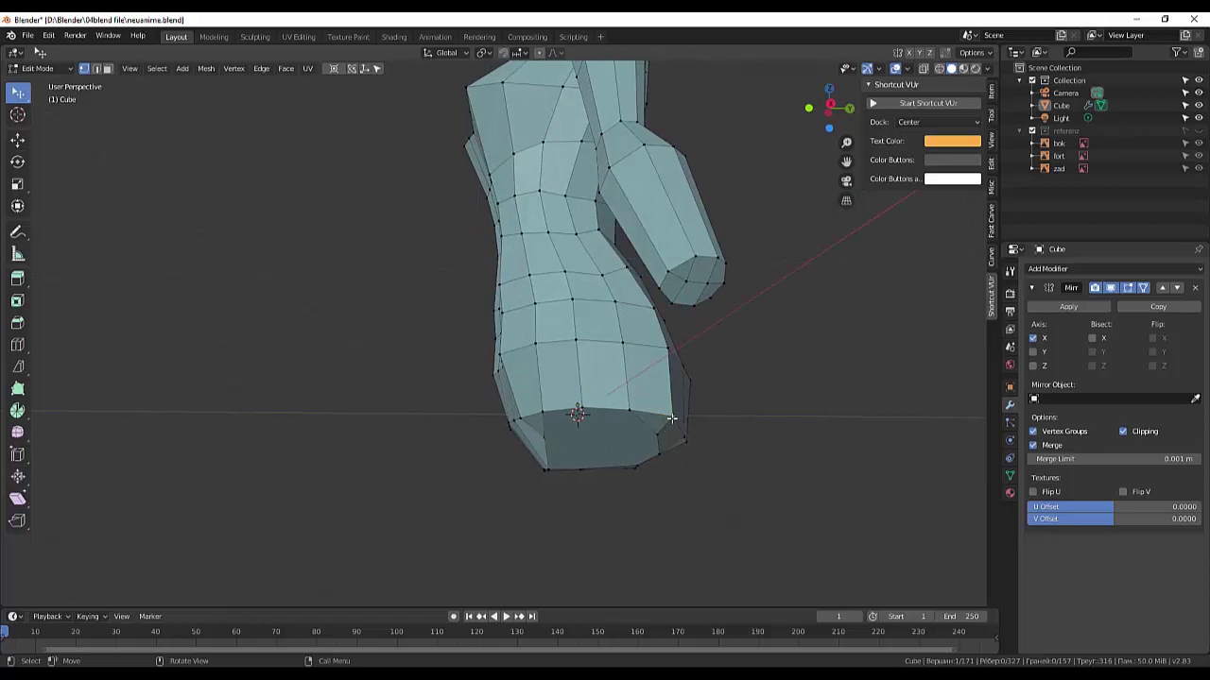
key(g)
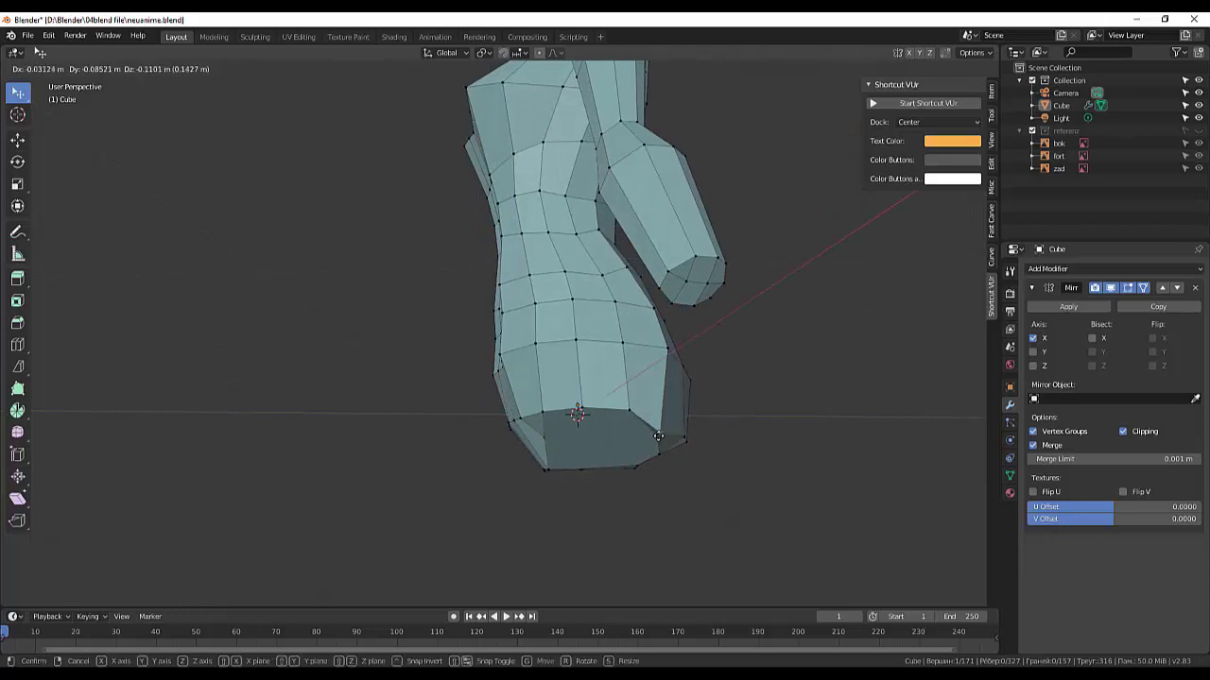
click(658, 436)
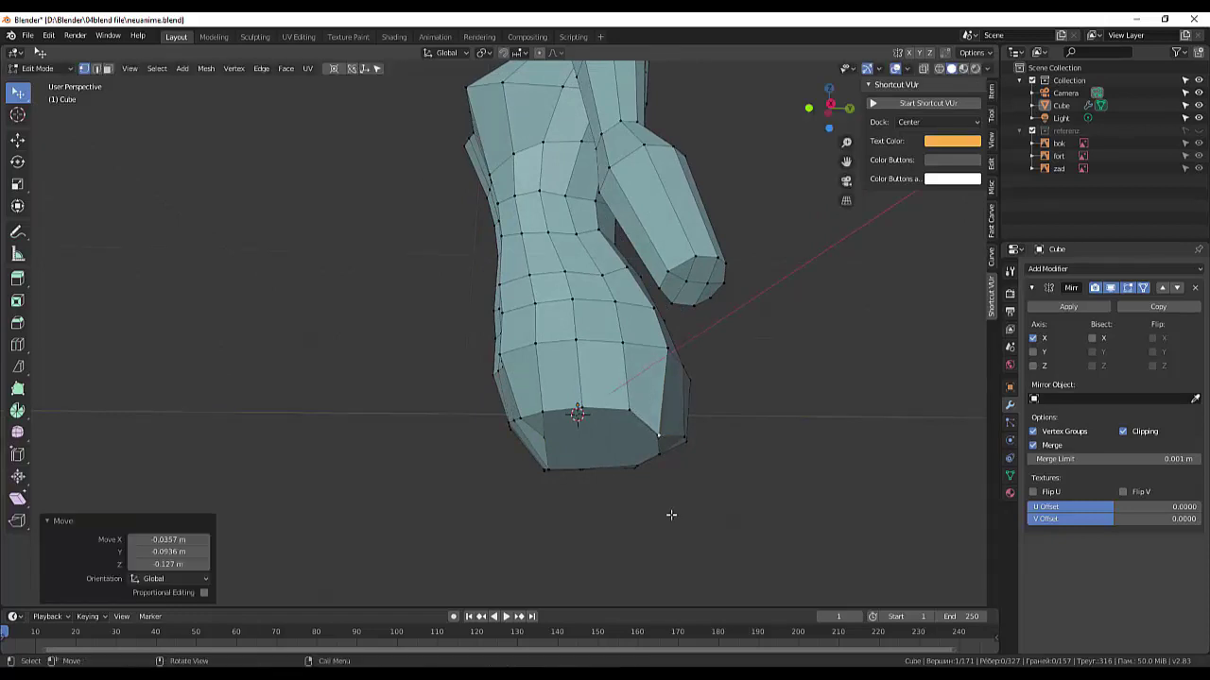
scroll(671, 515, up, 2)
- Merge two adjacent rim vertices At Center and move the bottom vertex by -0.0131, -0.0264, -0.0447 m
shift+click(778, 515)
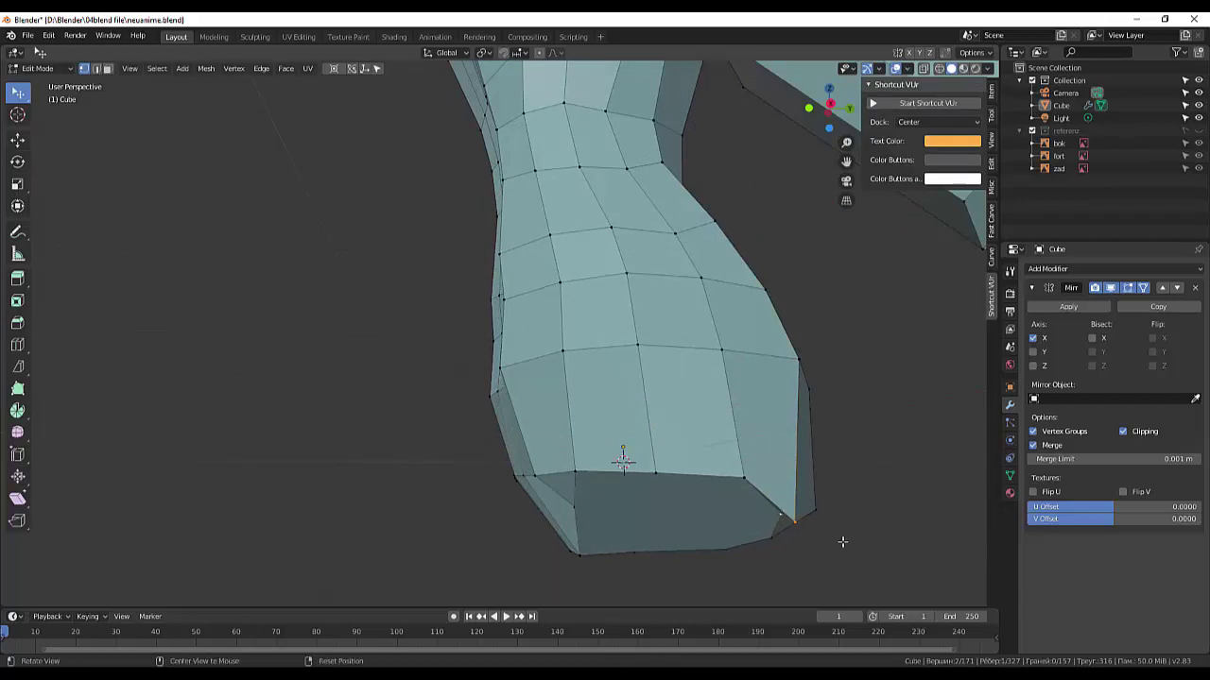
key(m)
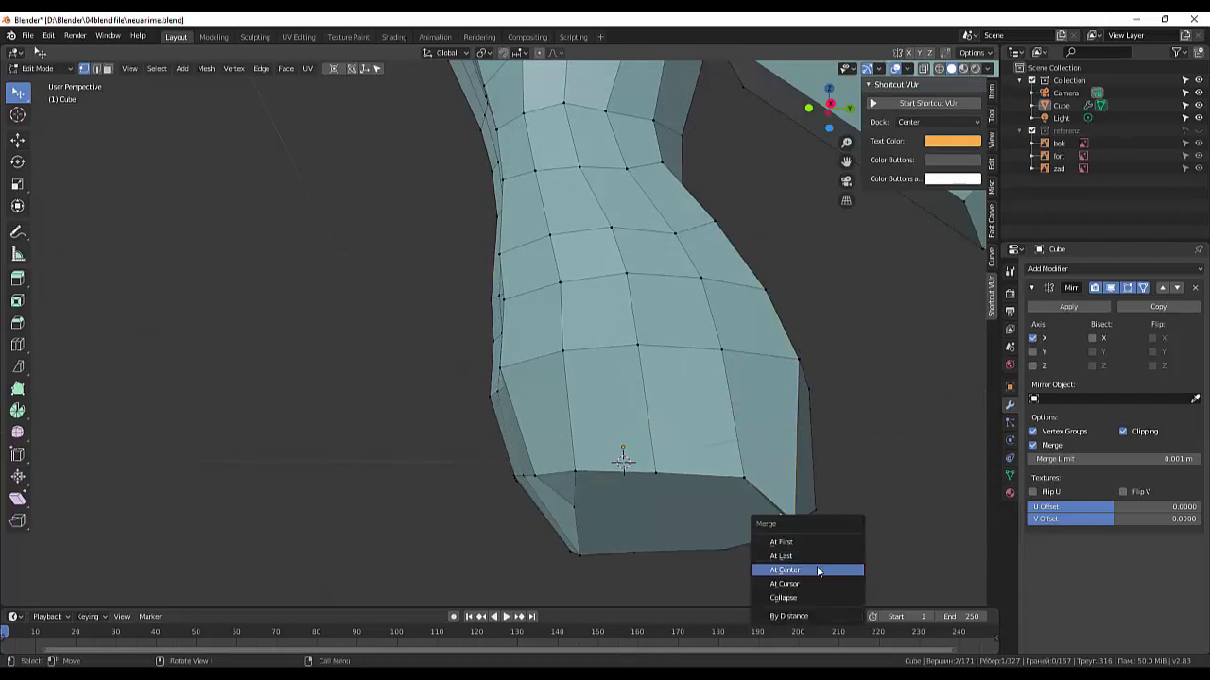
click(816, 566)
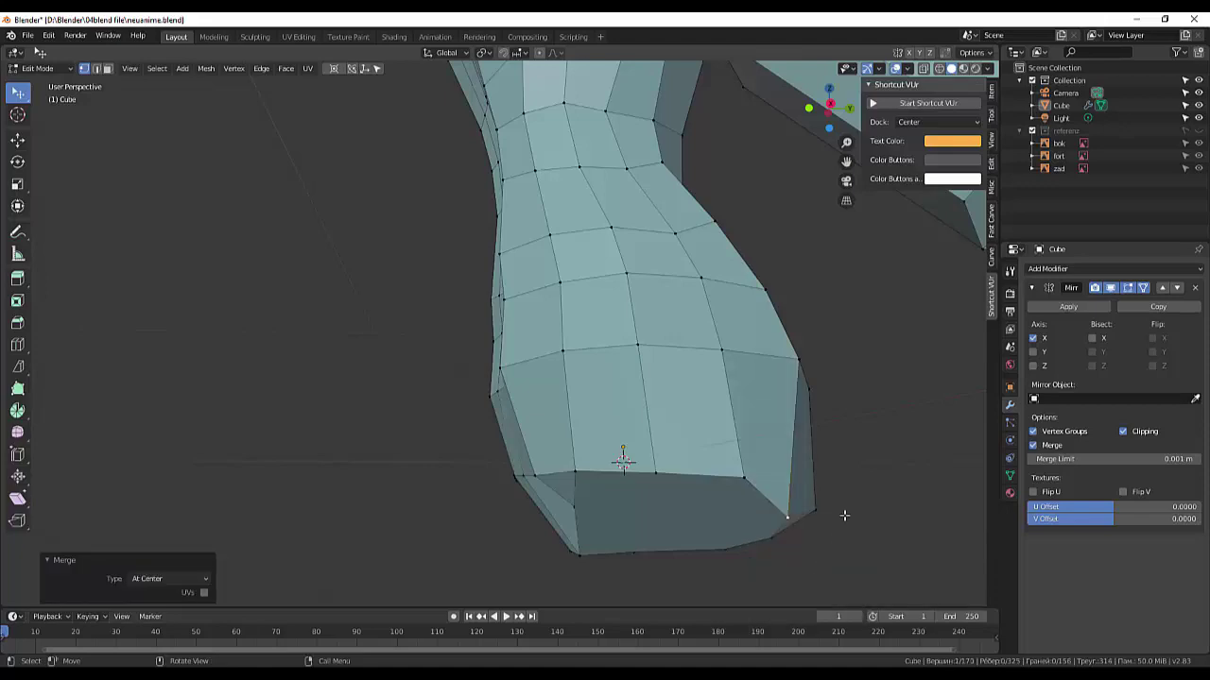
mouse_move(847, 514)
middle_down()
mouse_move(924, 535)
mouse_move(823, 495)
mouse_move(743, 500)
mouse_move(878, 507)
middle_up()
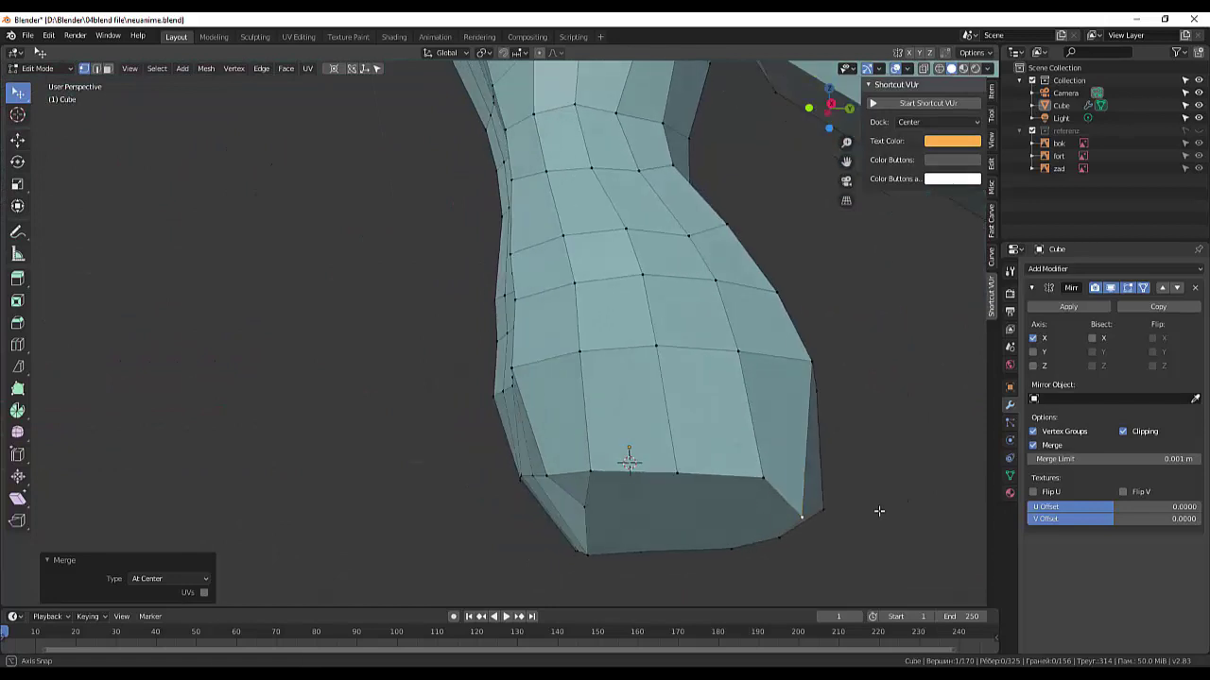
click(765, 481)
key(g)
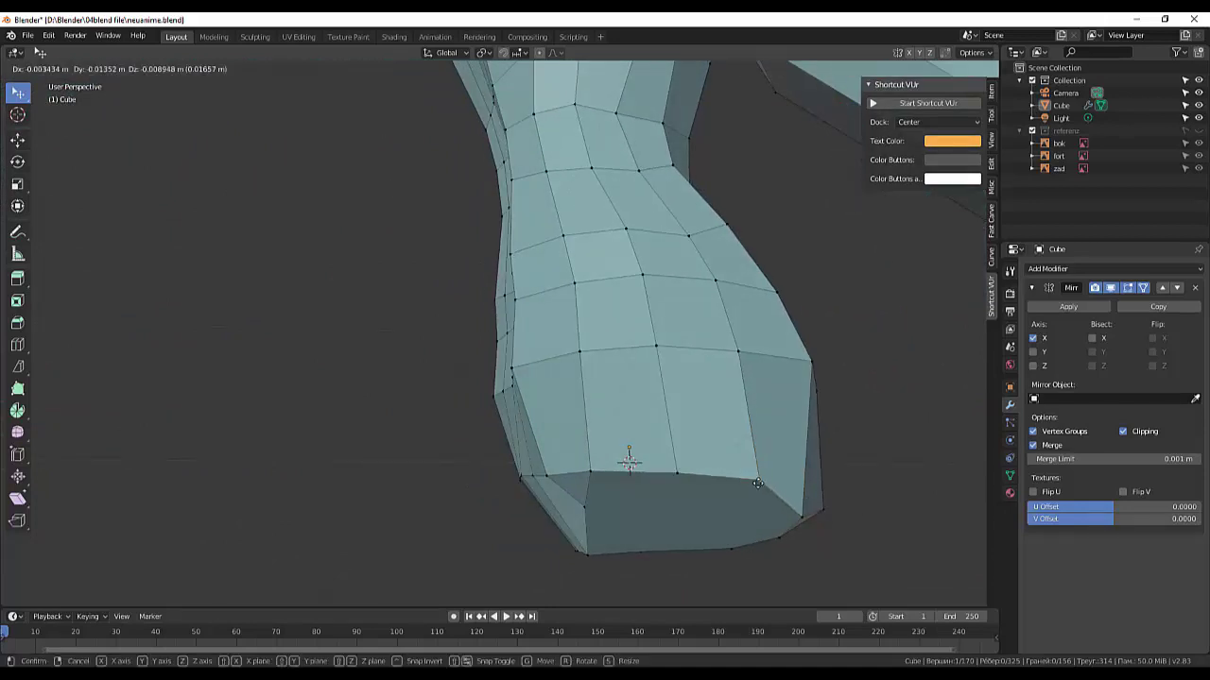
click(756, 492)
- Reposition two vertices on the rounded hip underside
middle_drag(802, 513, 801, 466)
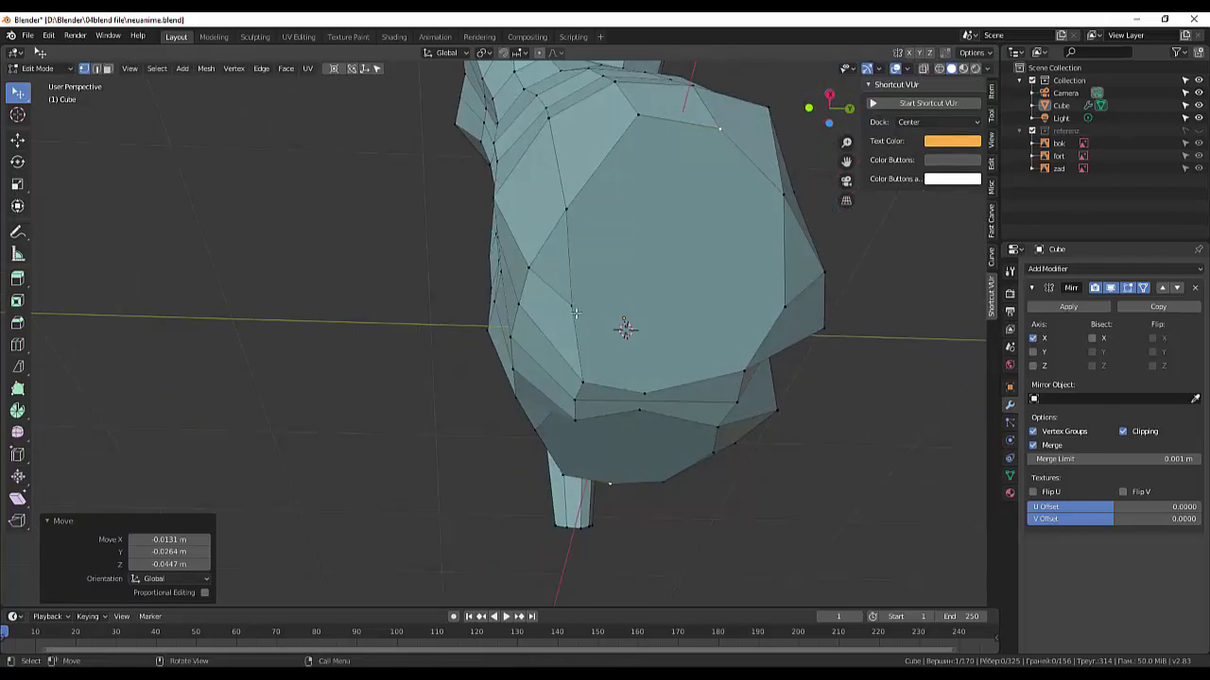
click(573, 309)
key(g)
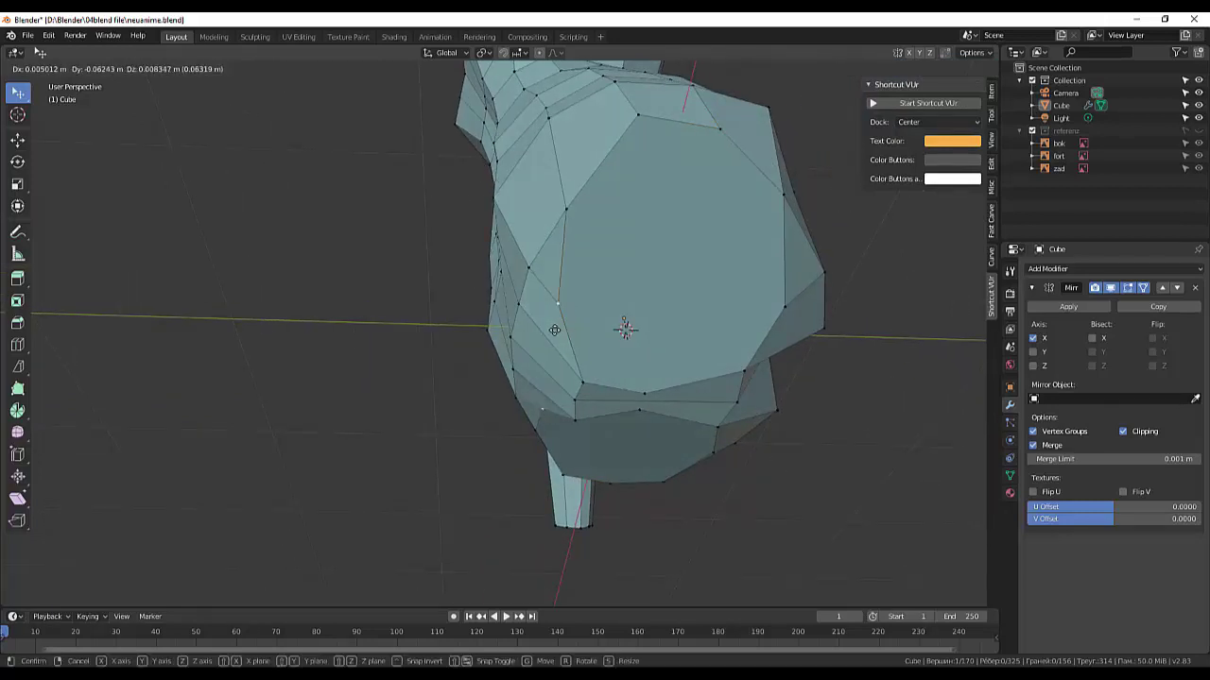
click(549, 330)
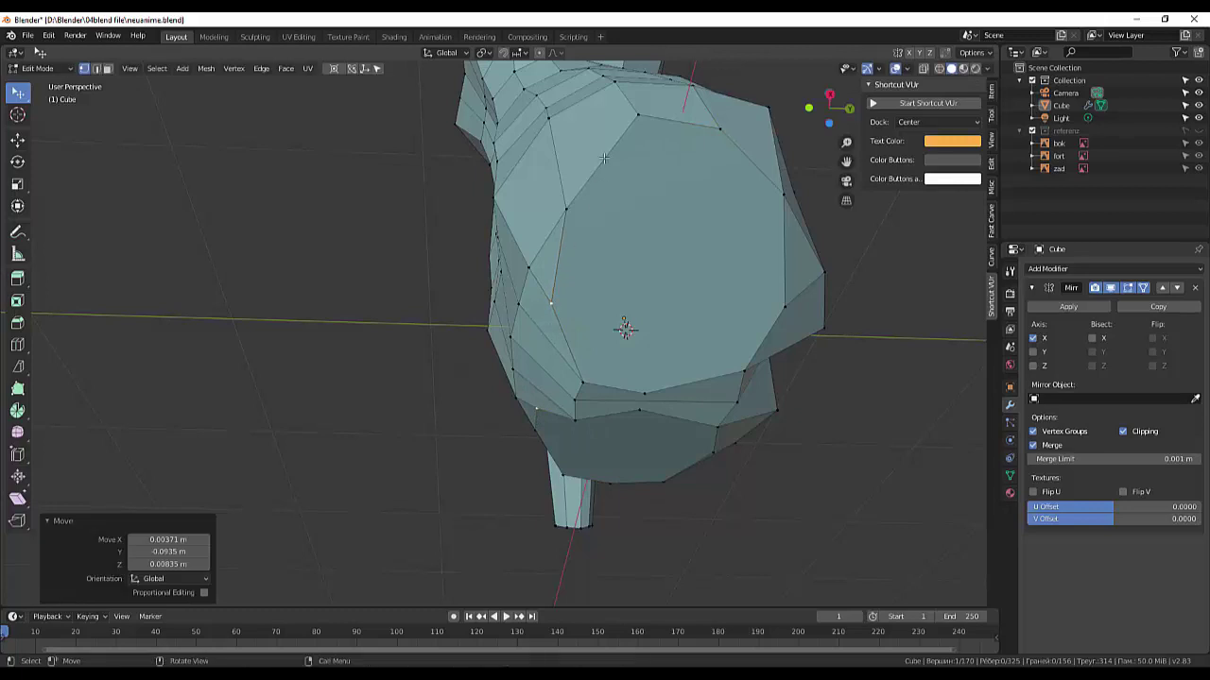
click(637, 119)
key(g)
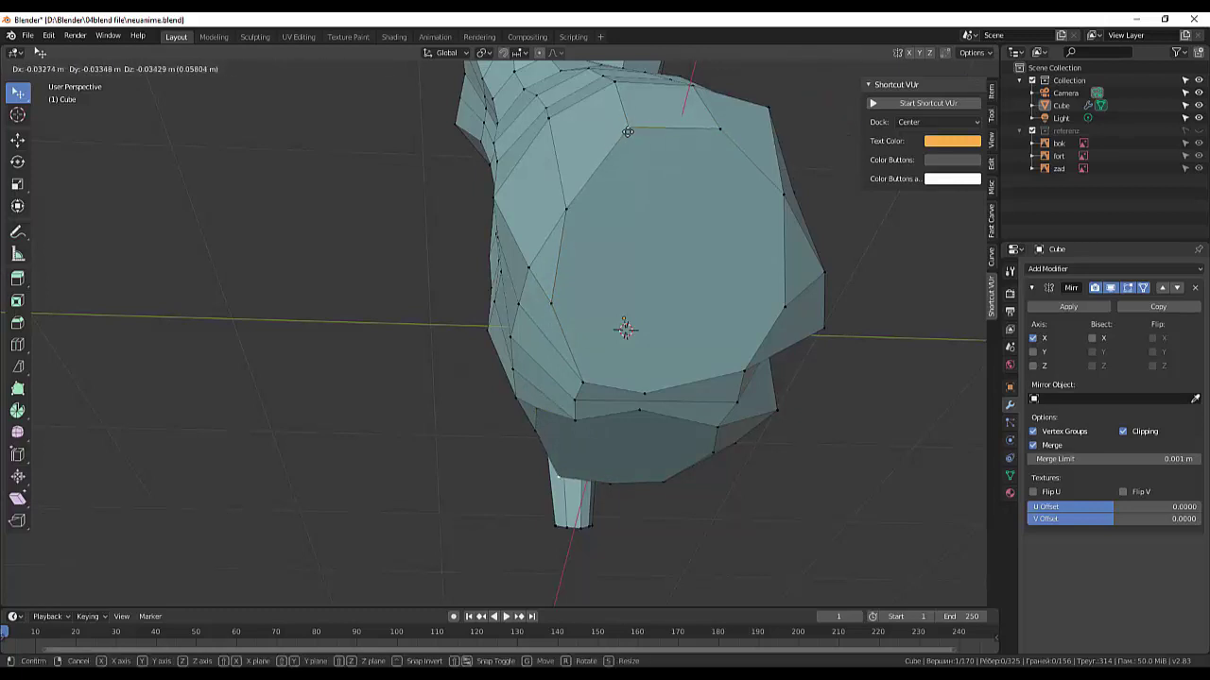
click(621, 145)
- Adjust the skirt-corner vertices into place with several small moves
mouse_move(686, 271)
middle_down()
mouse_move(892, 359)
mouse_move(916, 378)
mouse_move(919, 407)
middle_up()
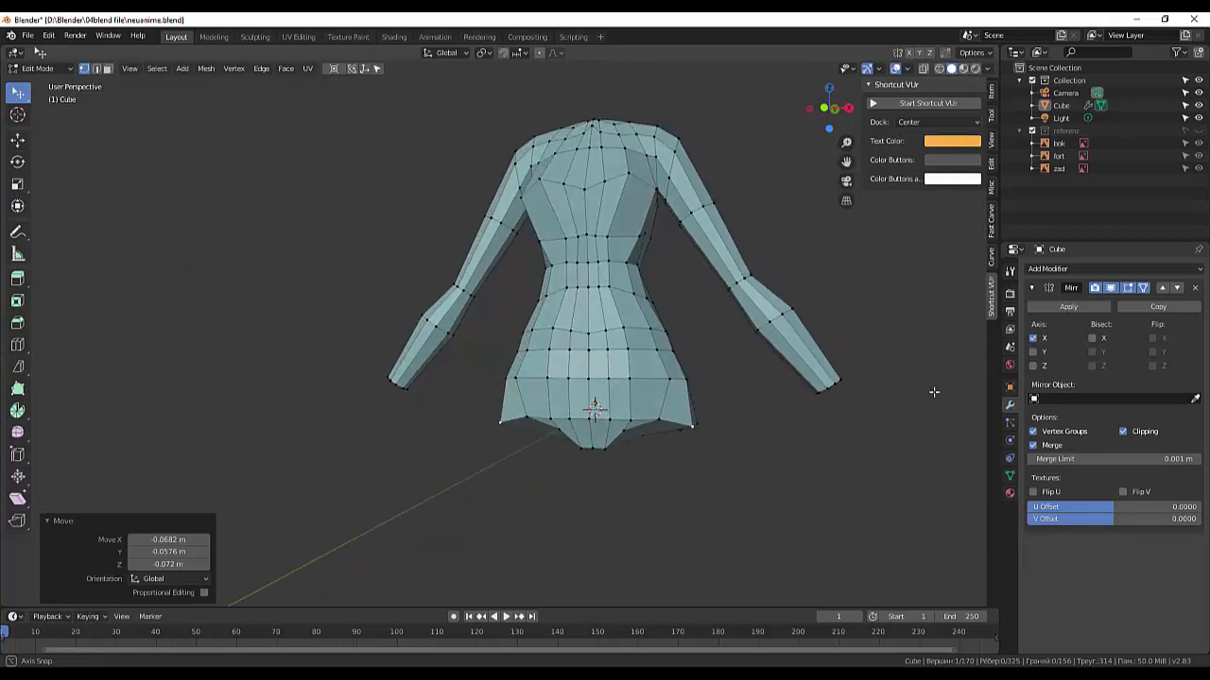
key(g)
click(819, 451)
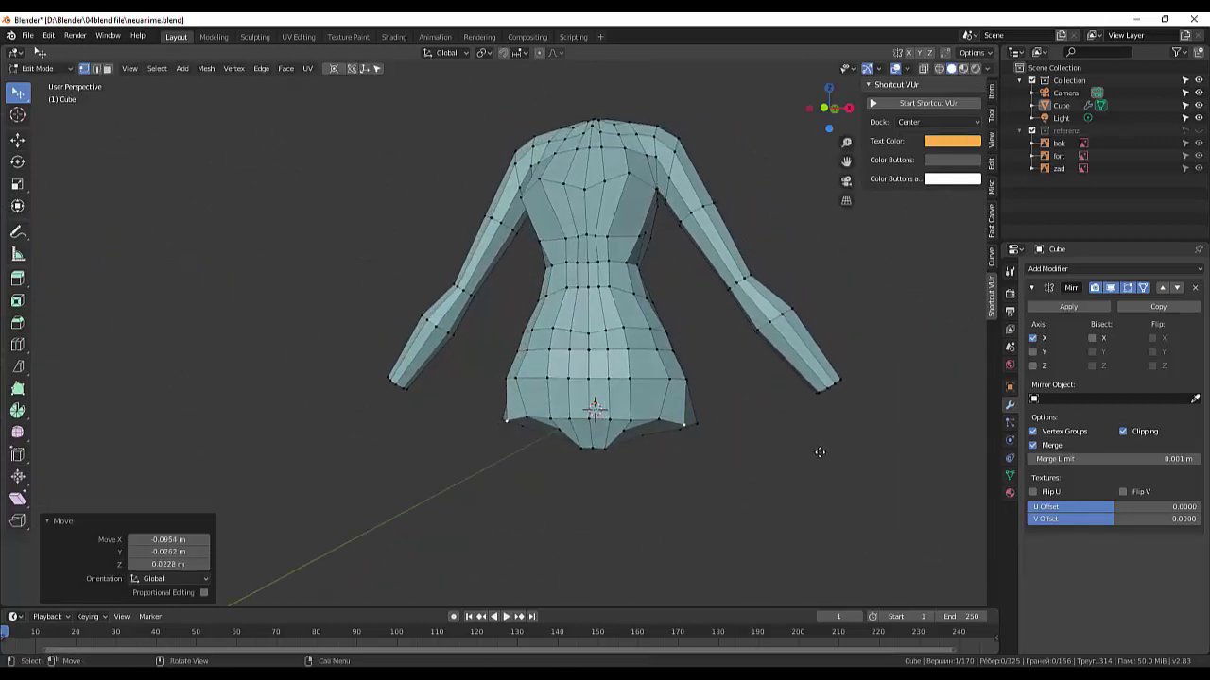
key(g)
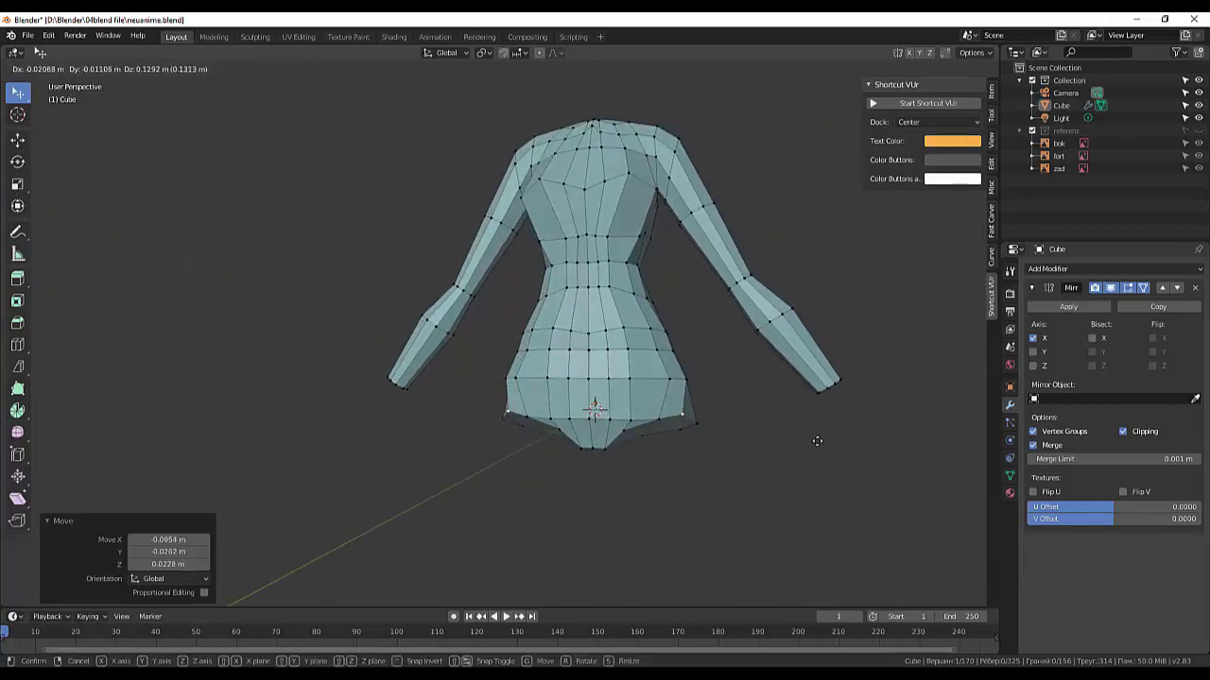
click(818, 441)
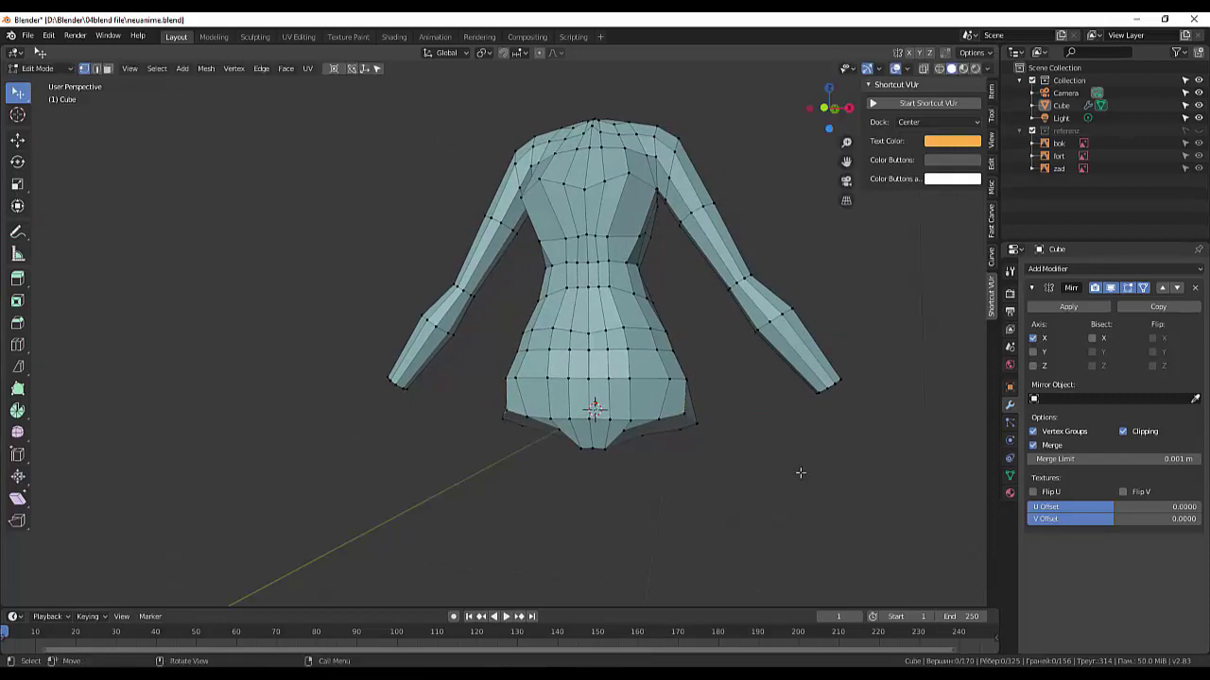
mouse_move(800, 475)
middle_down()
mouse_move(822, 463)
mouse_move(813, 458)
middle_up()
key(g)
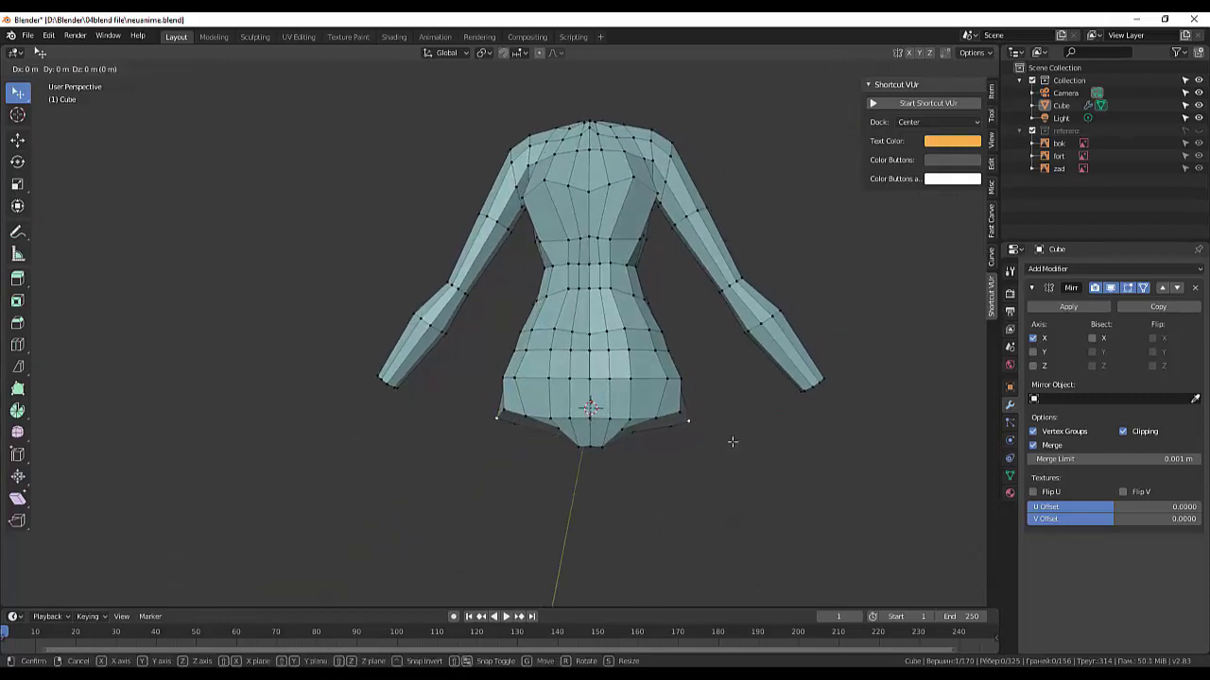
click(724, 442)
- Merge the selected vertices at their centre
mouse_move(723, 445)
middle_down()
mouse_move(678, 432)
mouse_move(764, 346)
mouse_move(768, 313)
mouse_move(727, 377)
mouse_move(731, 410)
mouse_move(646, 436)
middle_up()
click(631, 425)
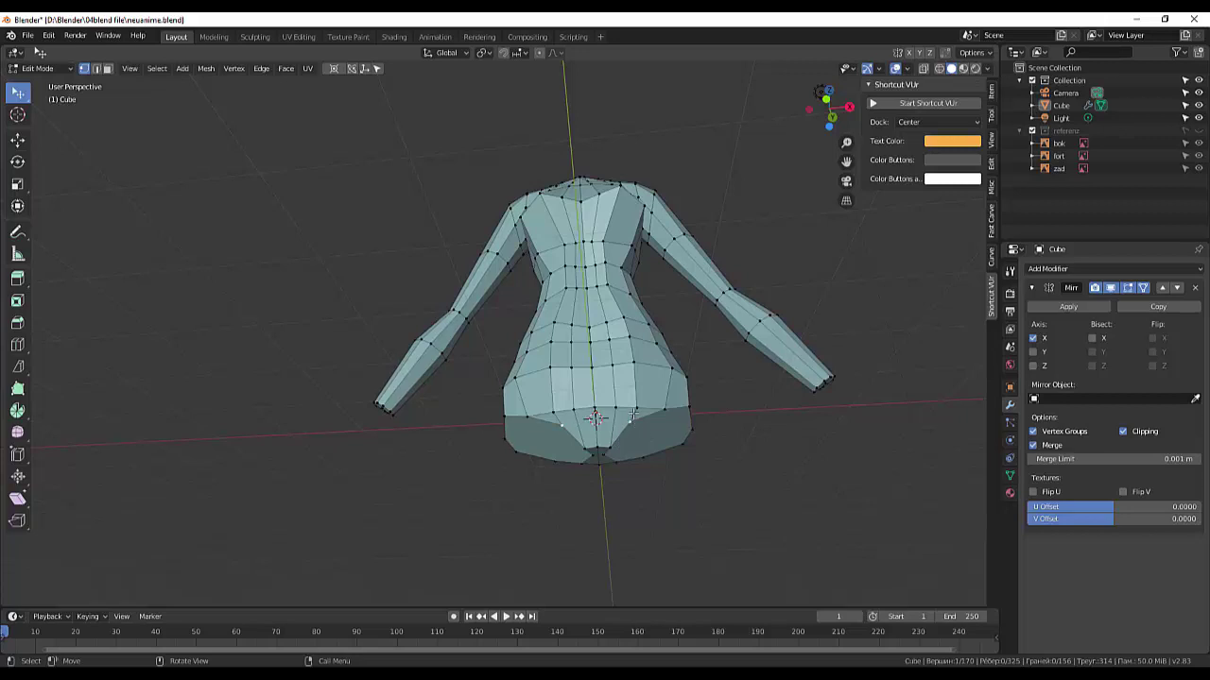
right_click(748, 432)
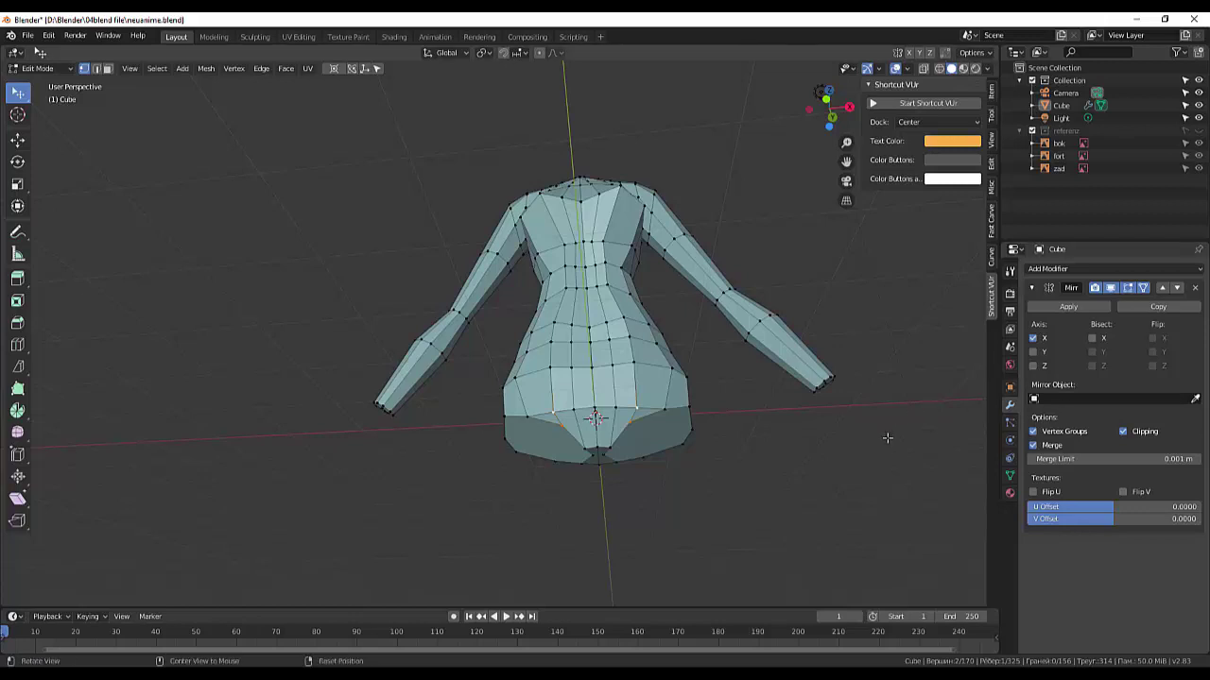
key(m)
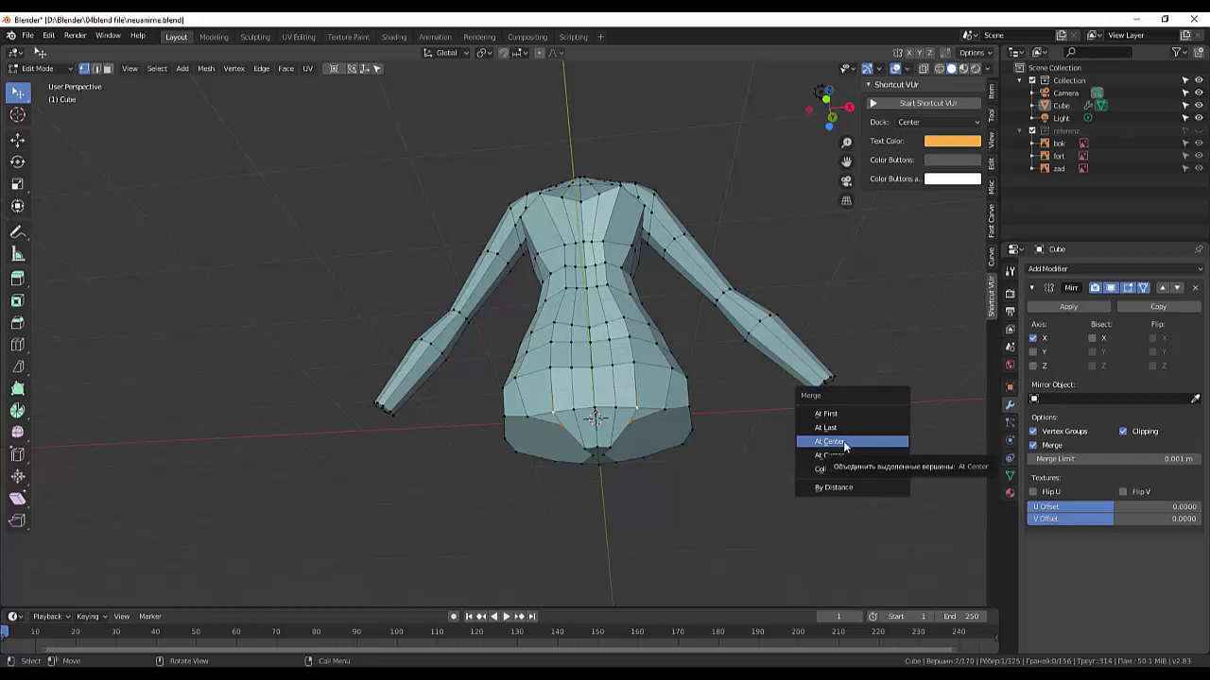
click(845, 443)
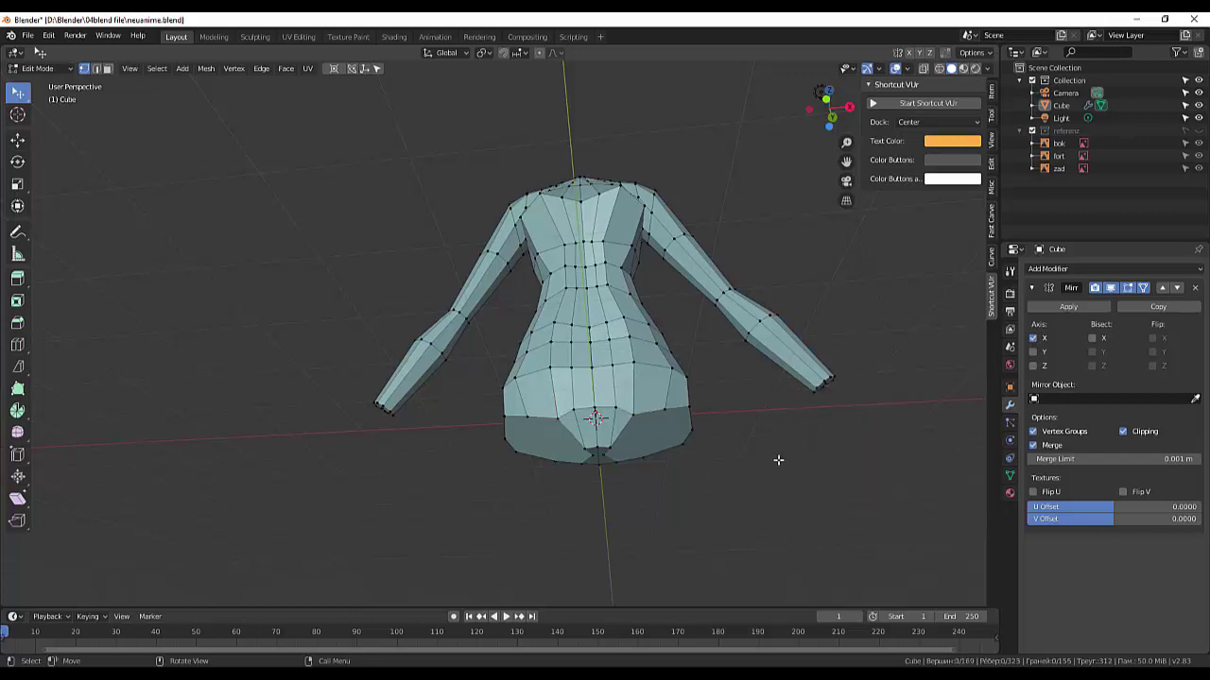
- Nudge three hip vertices into a smoother curve
mouse_move(777, 459)
middle_down()
mouse_move(678, 425)
mouse_move(584, 285)
middle_up()
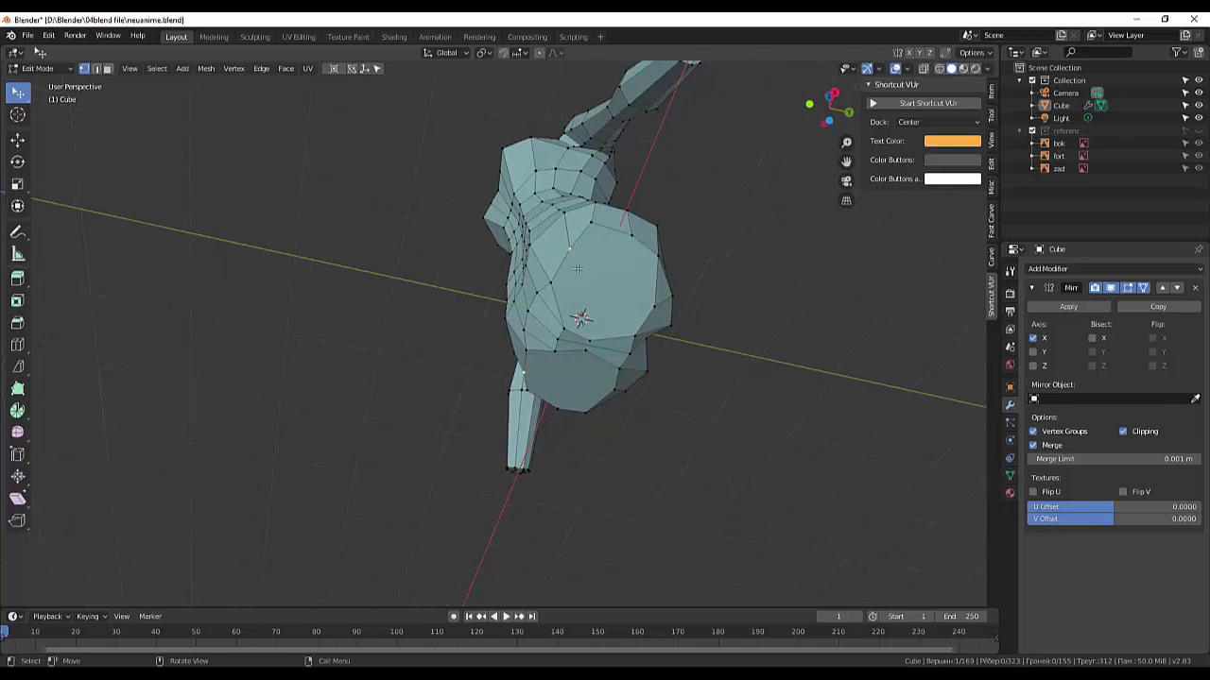
key(g)
click(558, 284)
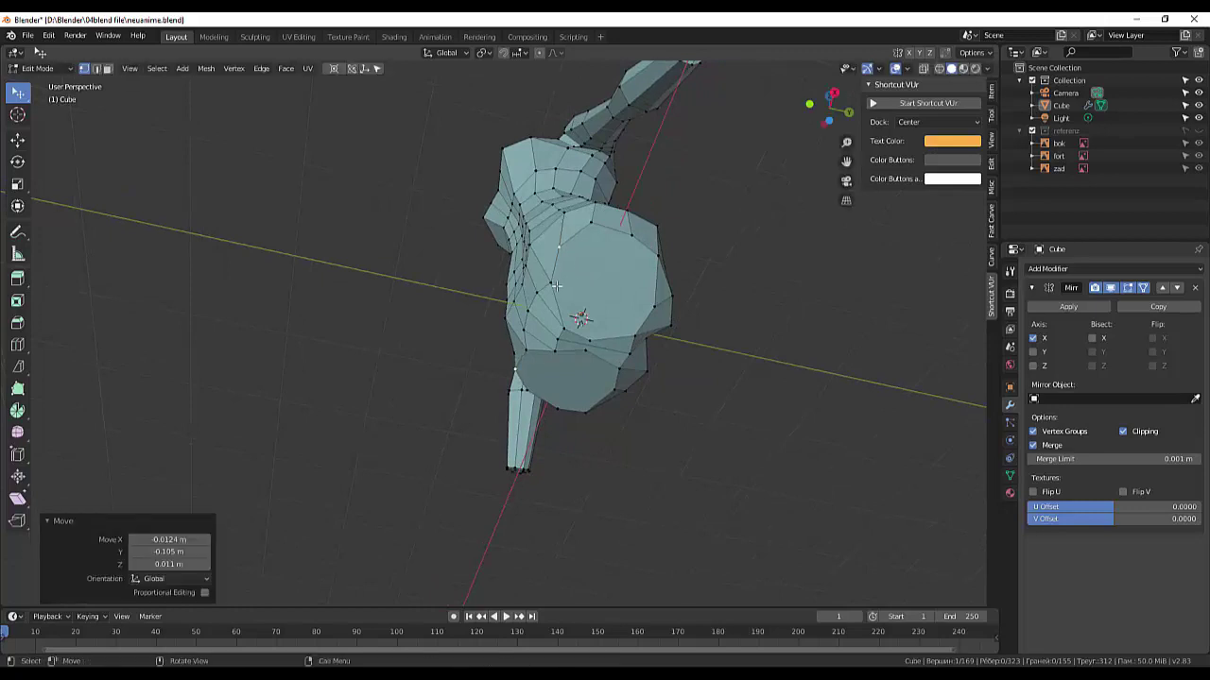
click(553, 288)
key(g)
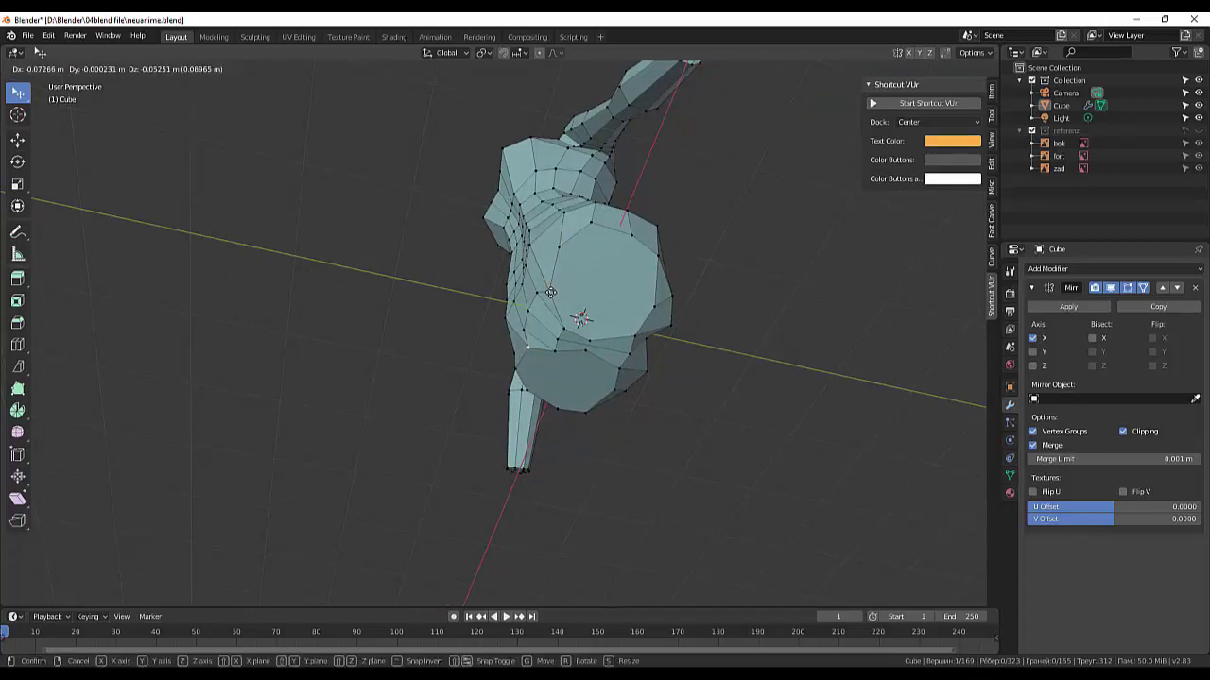
click(550, 292)
click(561, 330)
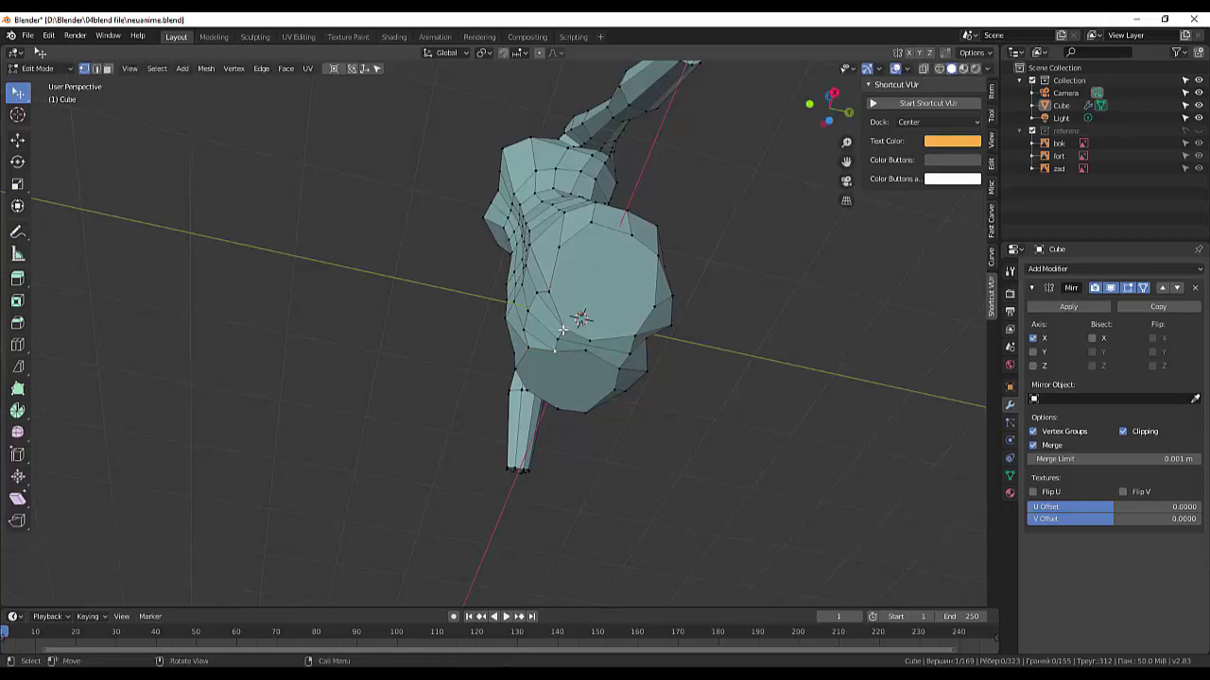
key(g)
click(564, 325)
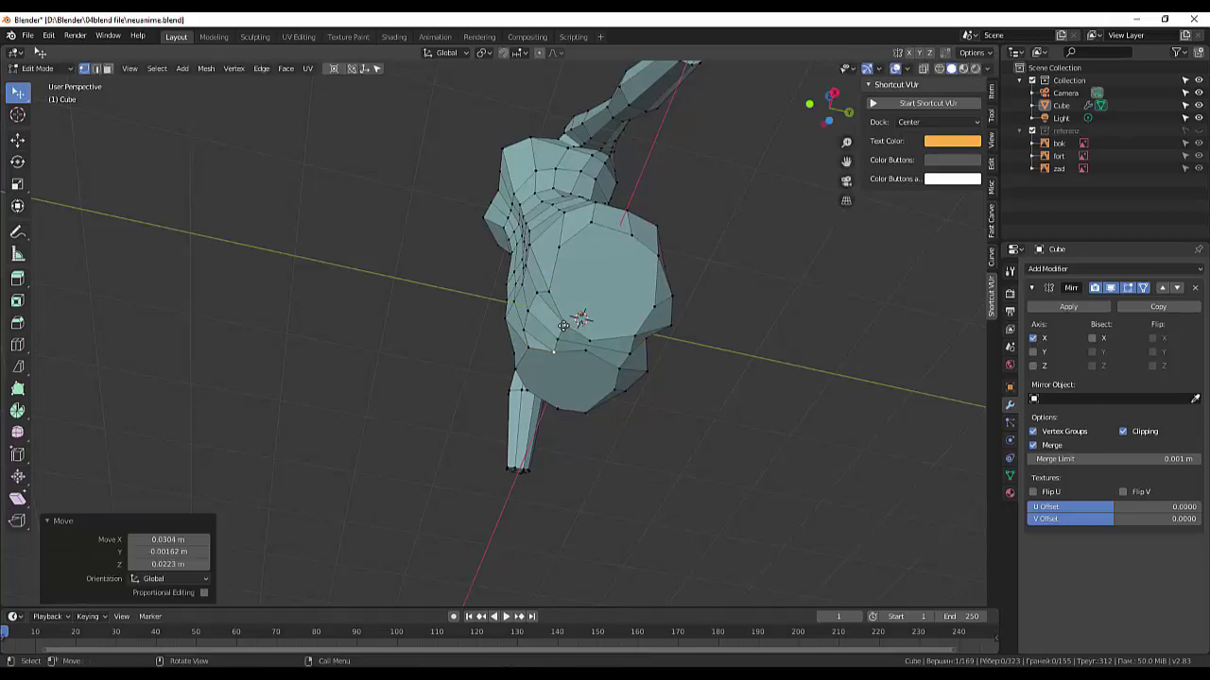
- Move vertices on the lower hip, hip centre and buttock to round them out
click(586, 337)
key(g)
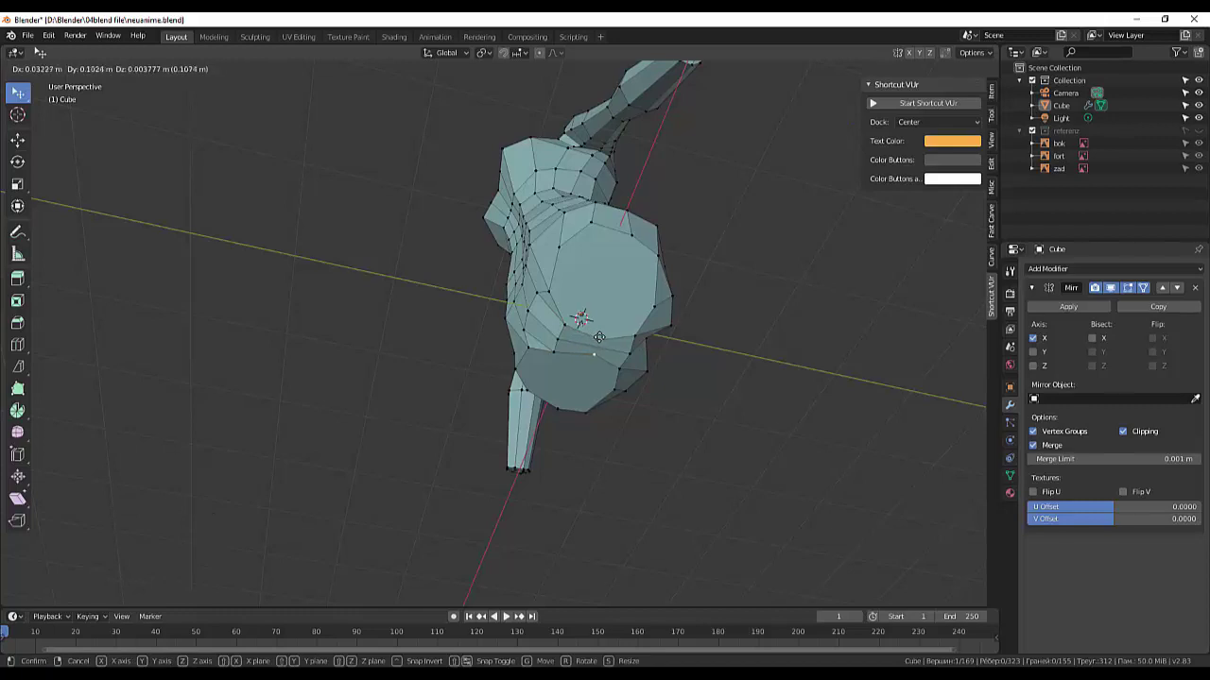
click(599, 337)
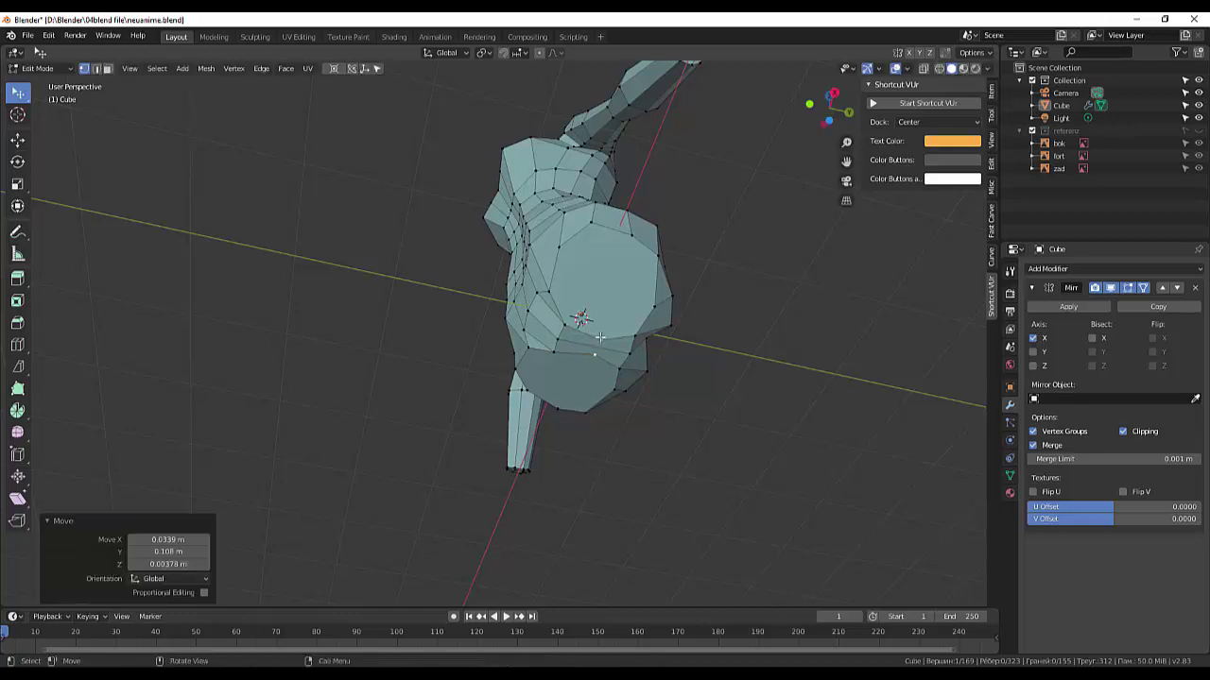
click(654, 254)
key(g)
click(637, 247)
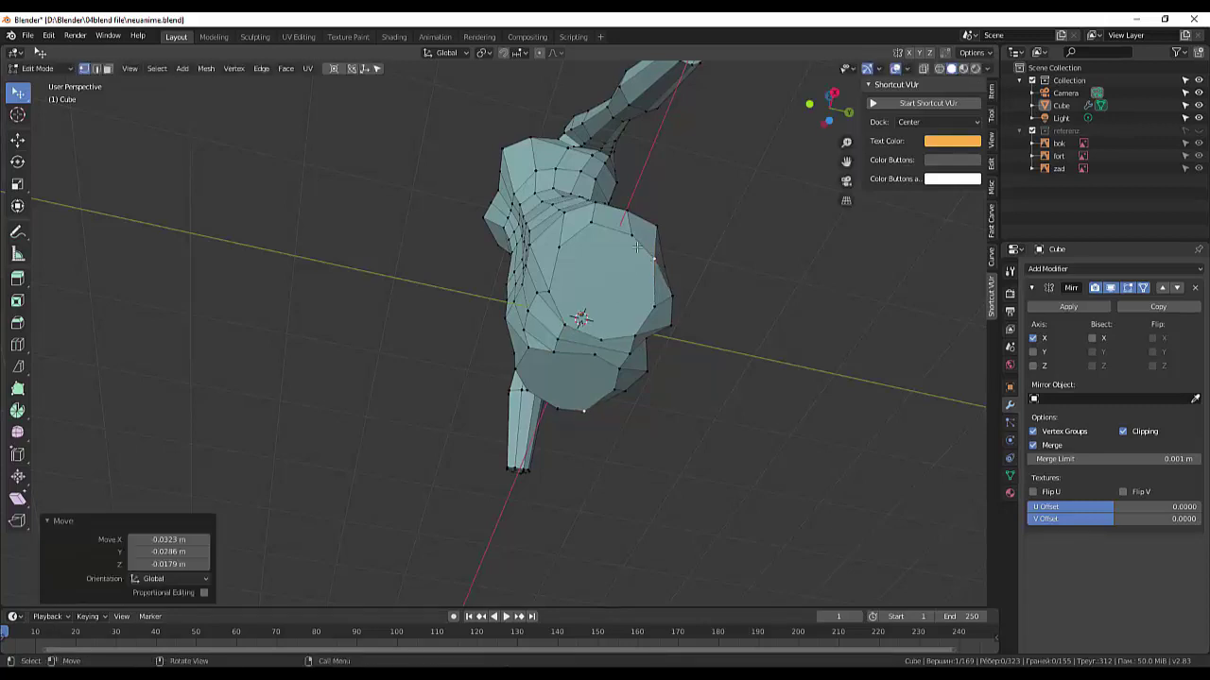
click(631, 234)
key(g)
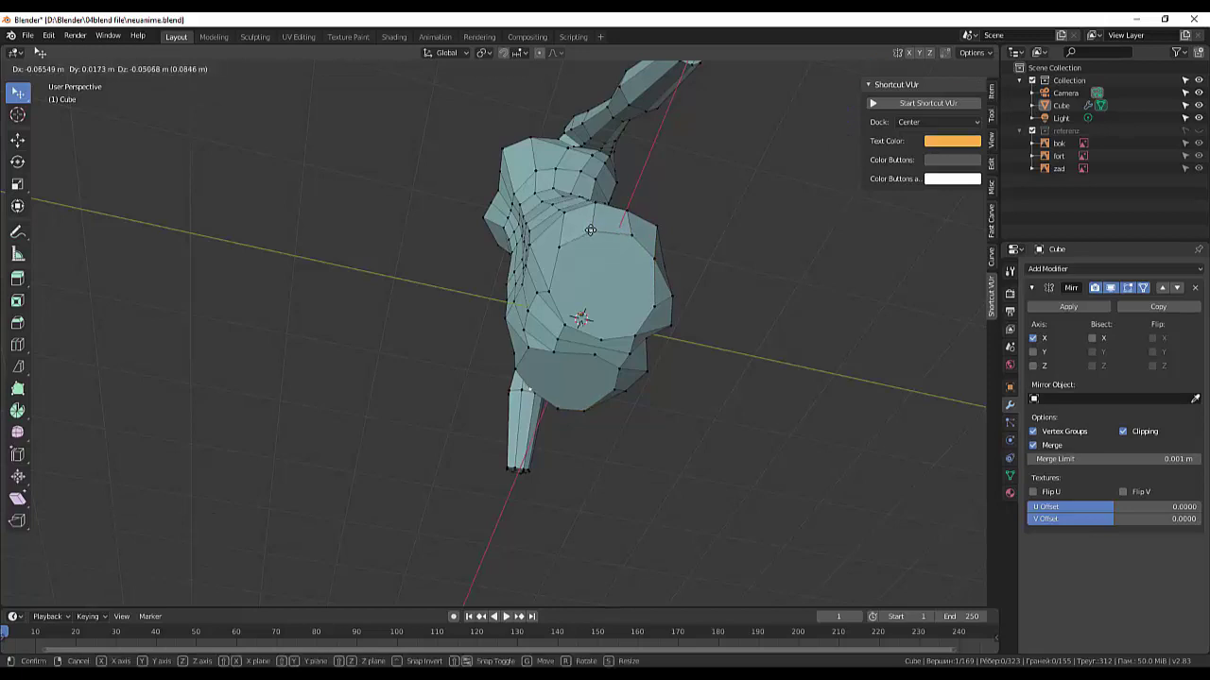
click(591, 232)
- Refine the buttock outline vertices, the last moved by -0.0199, -0.0546, 0 m
middle_drag(741, 289, 750, 249)
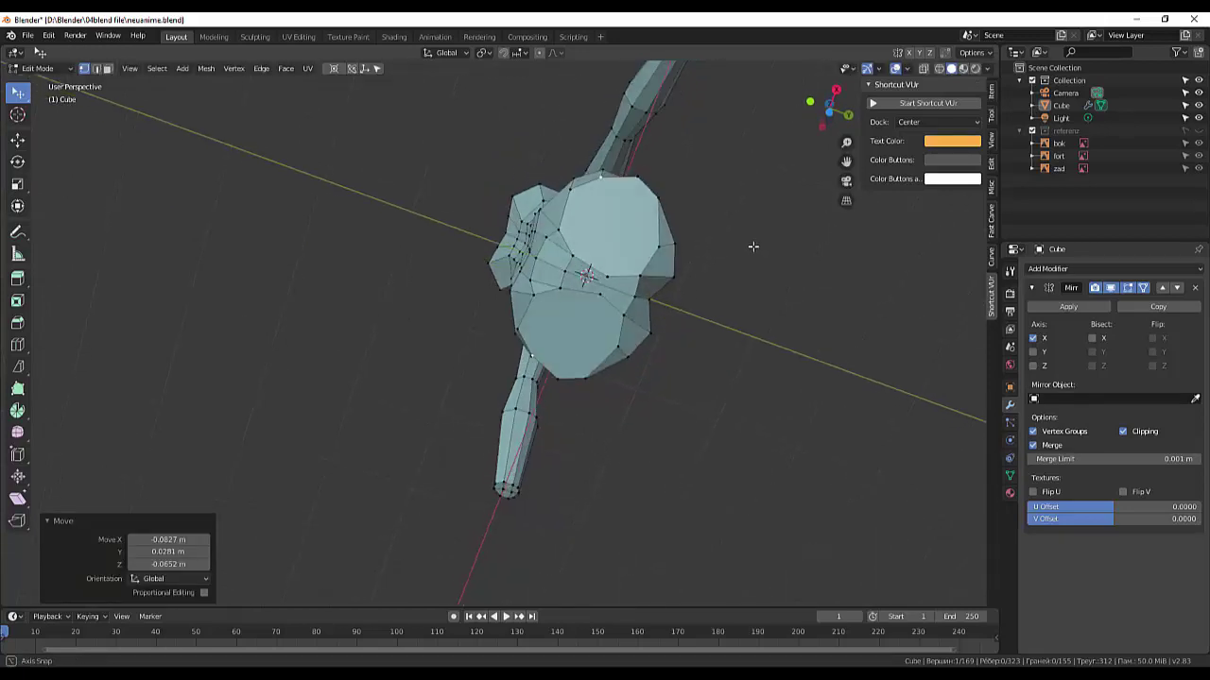
click(640, 180)
key(g)
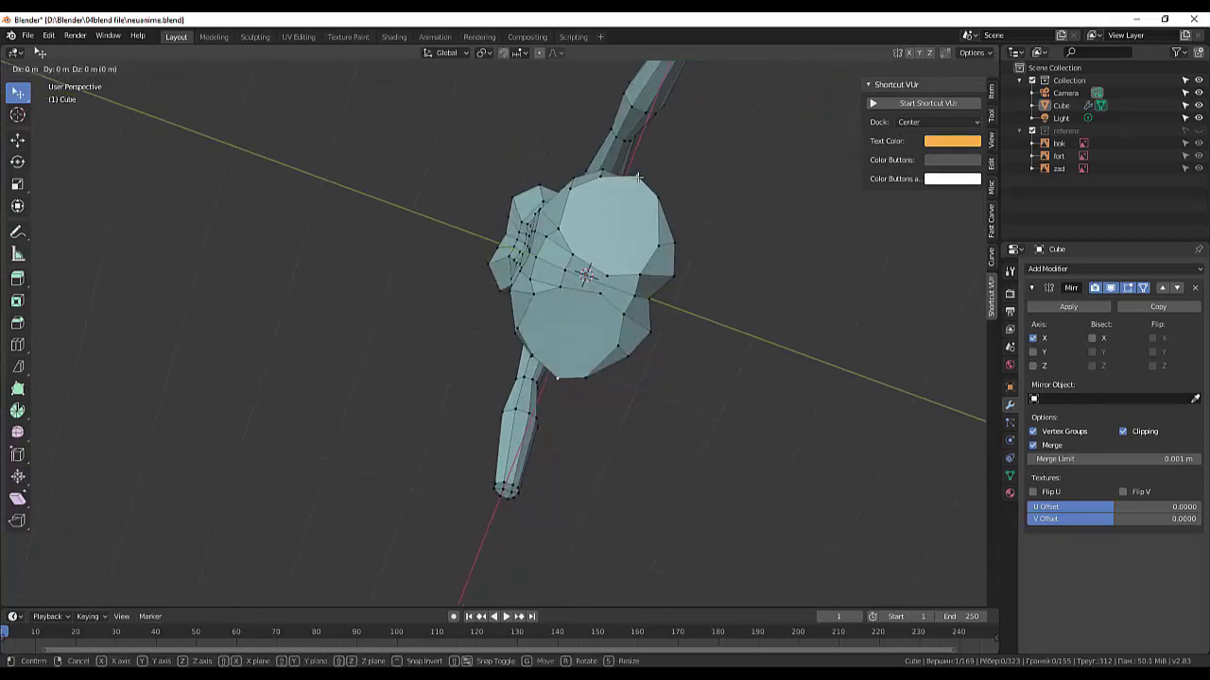
click(630, 177)
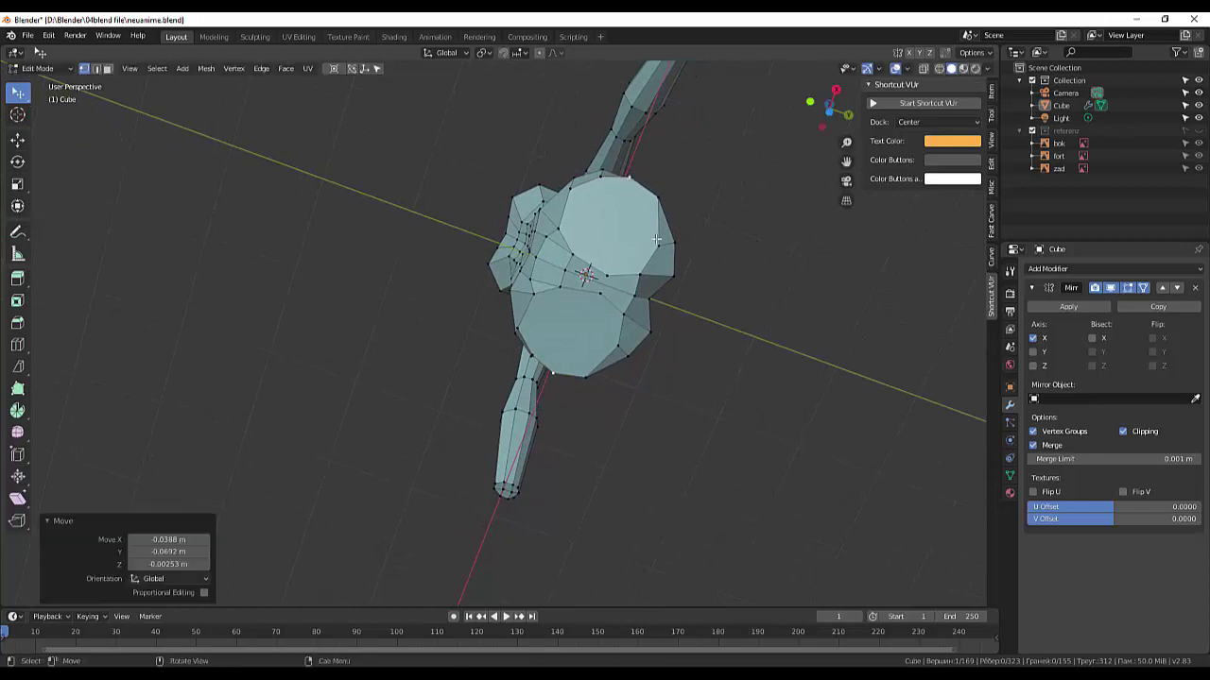
click(656, 239)
key(g)
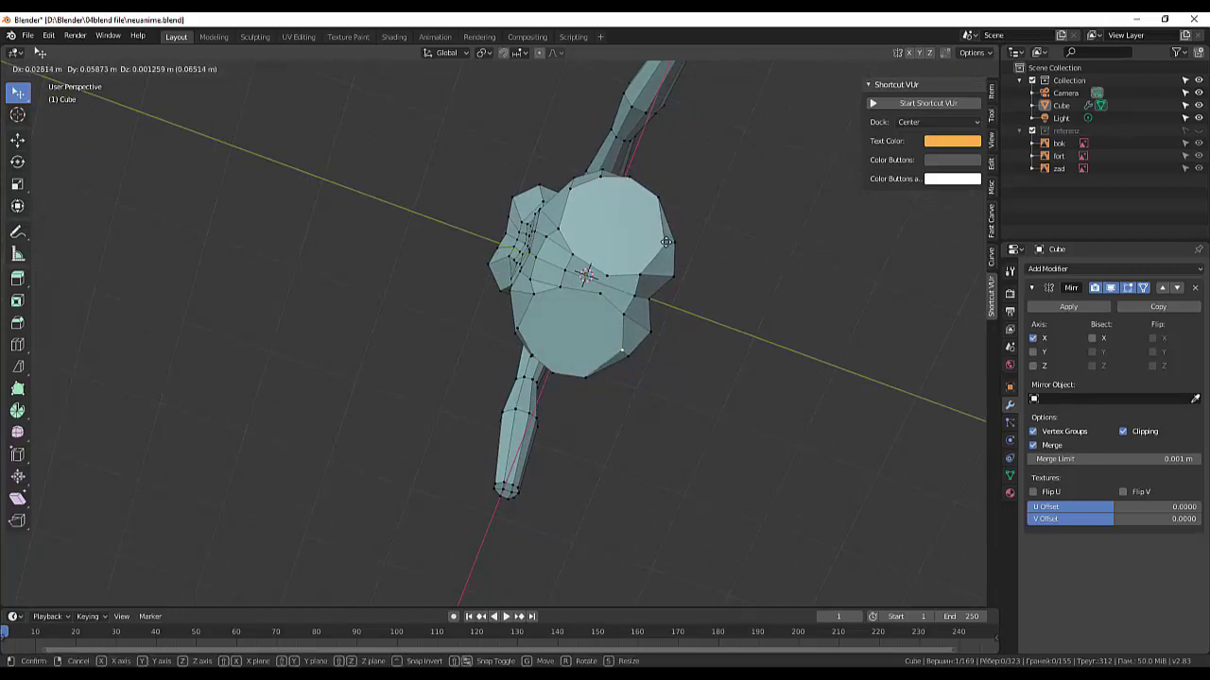
click(667, 242)
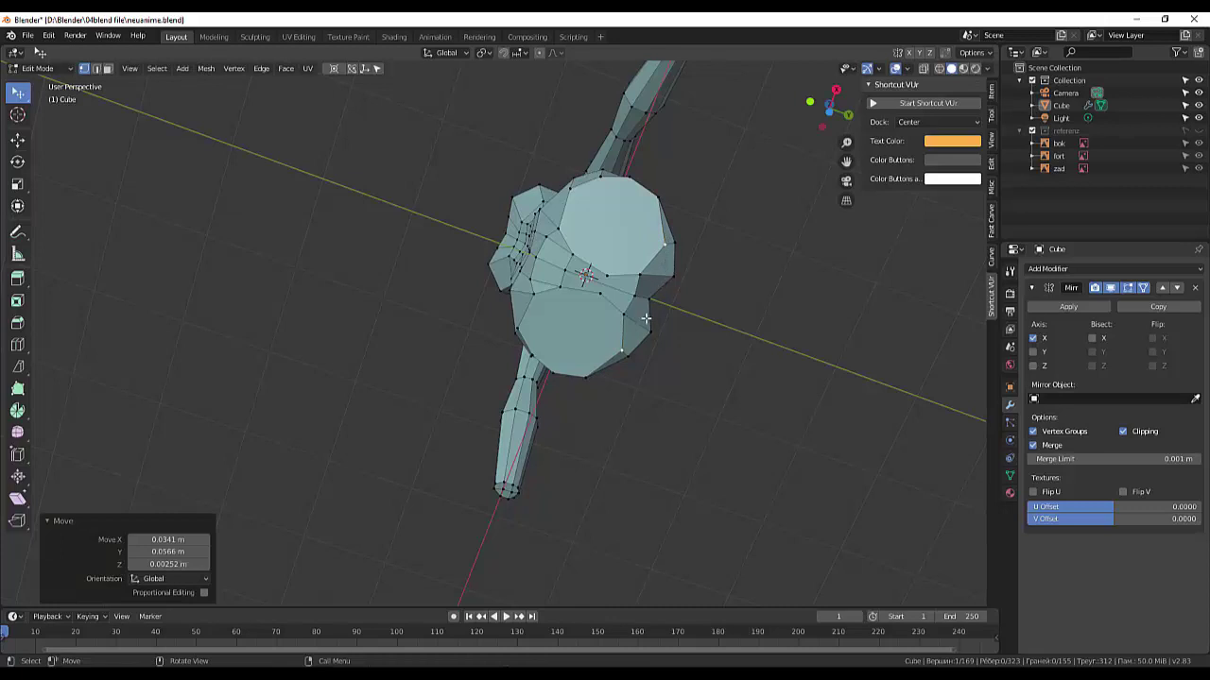
key(g)
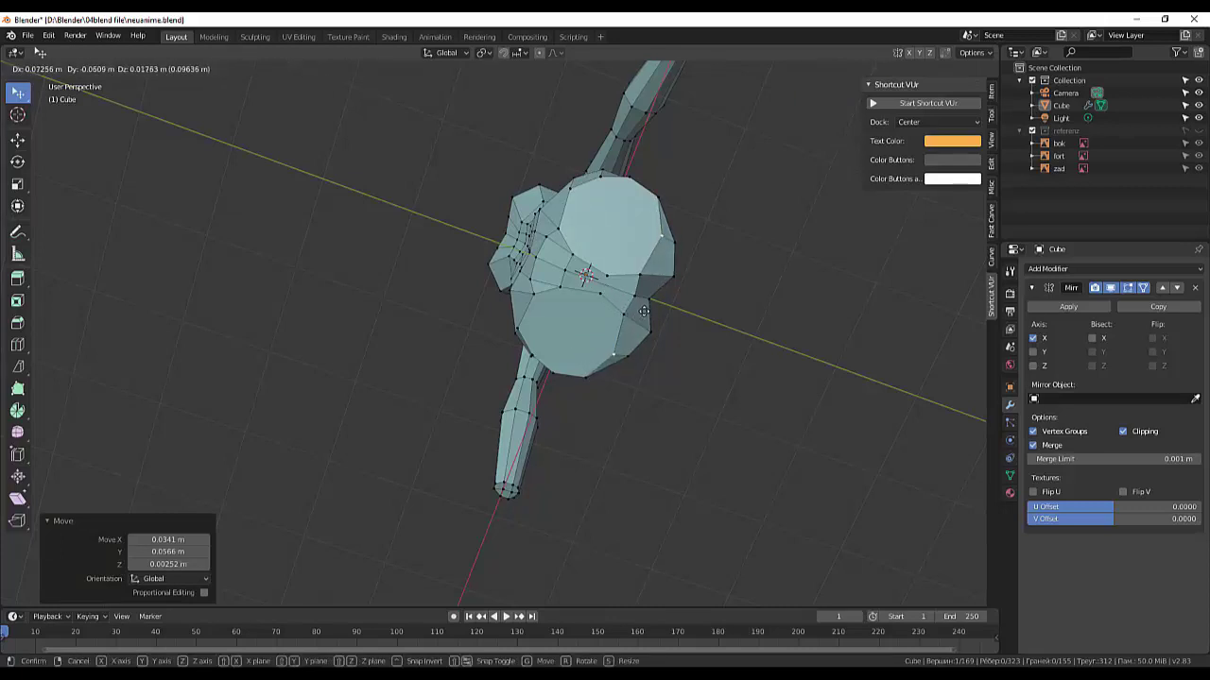
click(643, 310)
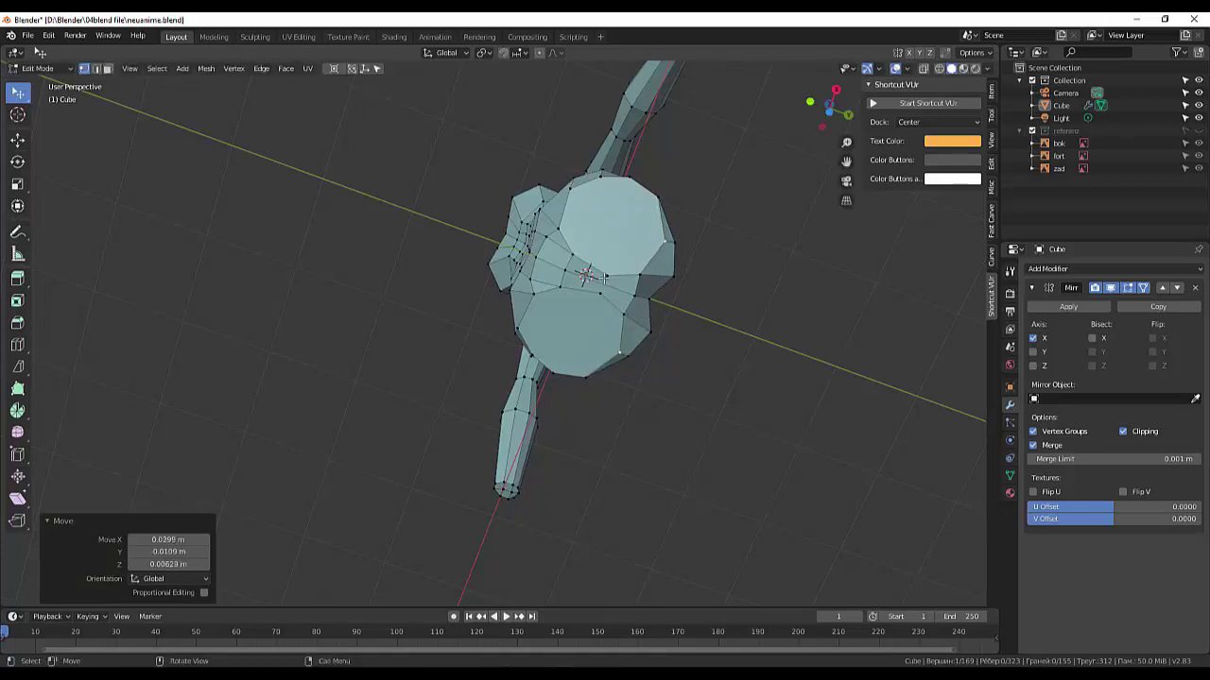
key(g)
click(591, 276)
- Flatten the two selected bottom loops with LoopTools > Flatten
mouse_move(775, 293)
middle_down()
mouse_move(906, 437)
mouse_move(850, 400)
mouse_move(917, 432)
mouse_move(855, 407)
mouse_move(886, 416)
mouse_move(843, 417)
mouse_move(879, 420)
mouse_move(855, 431)
middle_up()
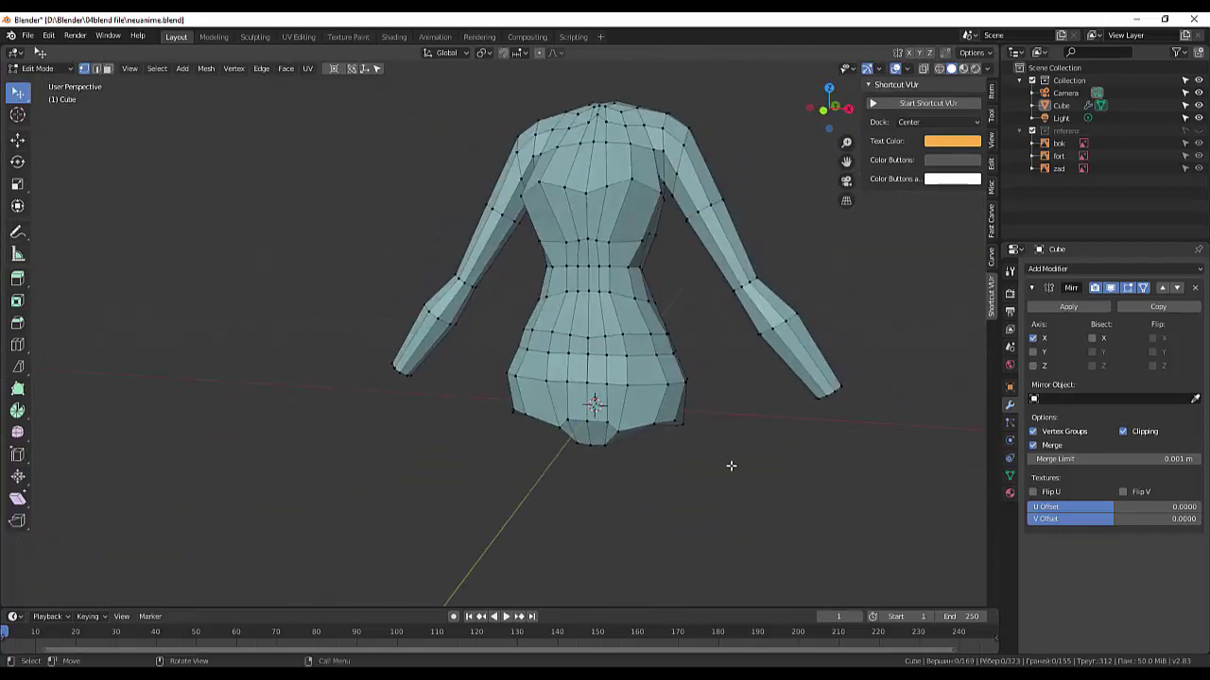
middle_drag(731, 466, 734, 403)
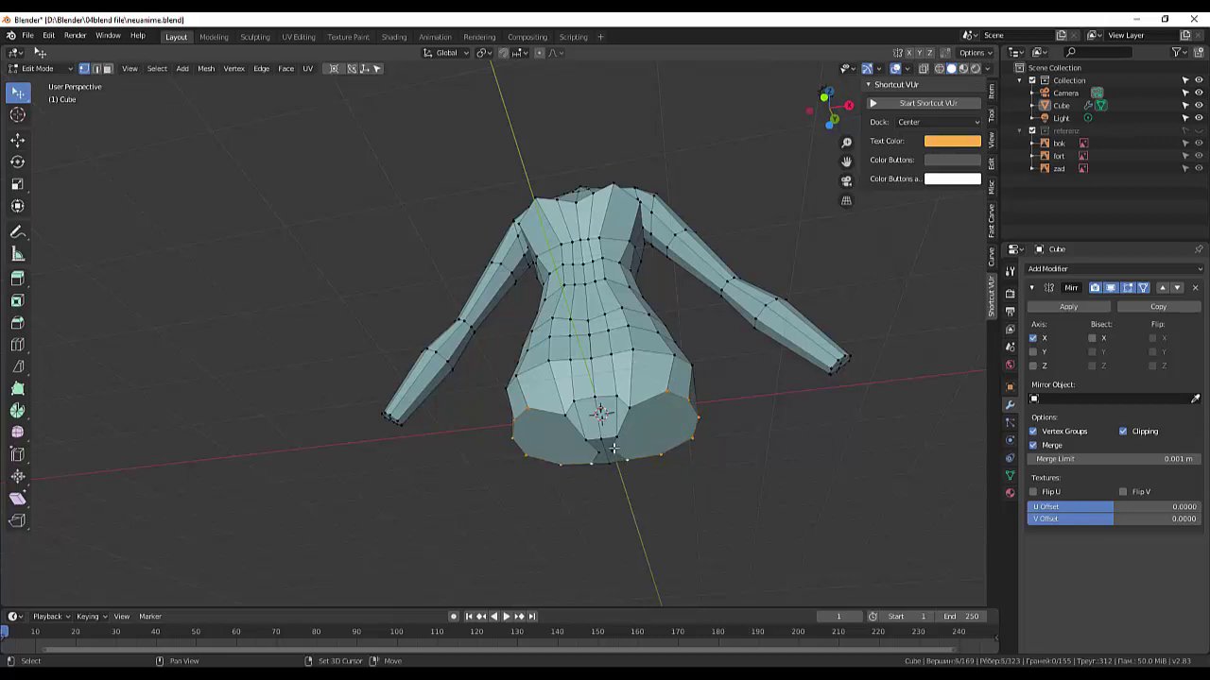
right_click(787, 439)
mouse_move(752, 315)
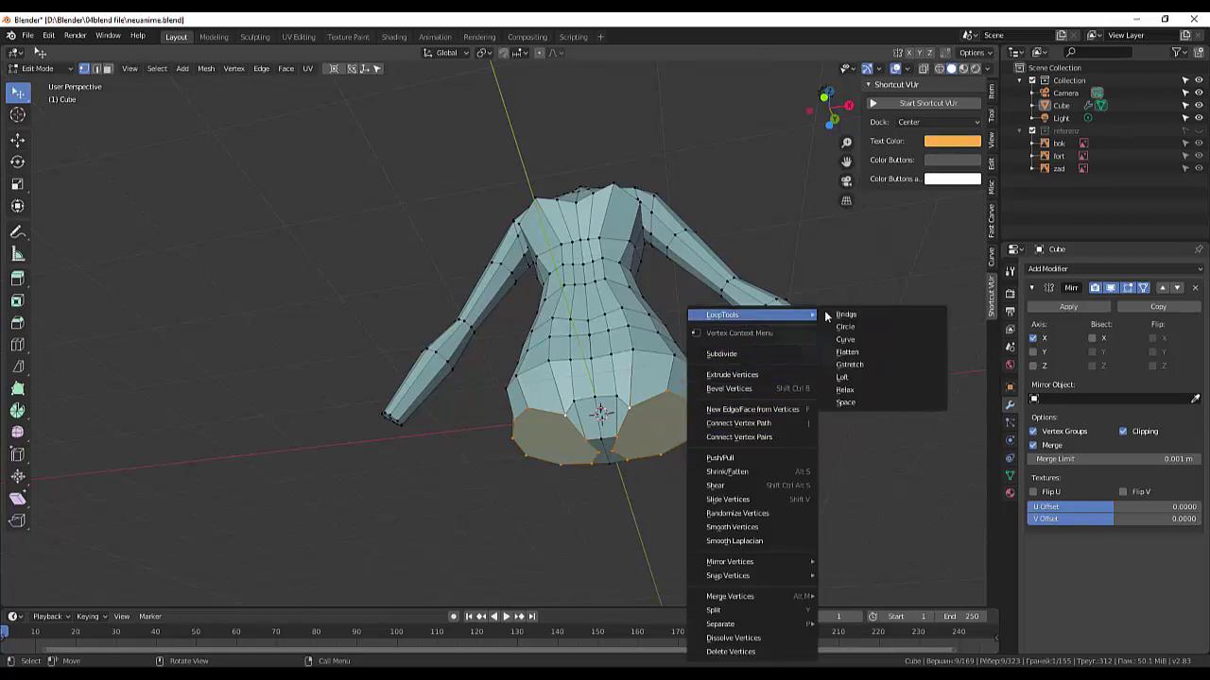
click(865, 351)
- Deselect and orbit around the body to check the flattened hip underside
click(849, 448)
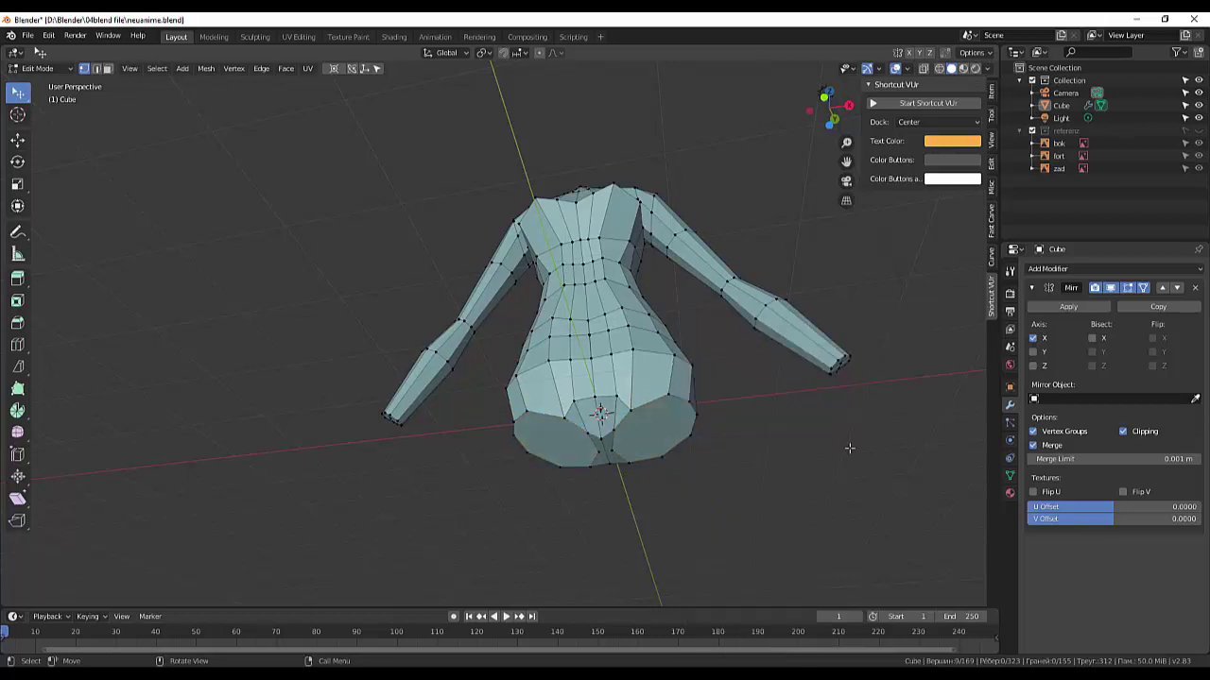
middle_drag(849, 448, 880, 513)
mouse_move(874, 515)
middle_down()
mouse_move(859, 466)
mouse_move(867, 431)
mouse_move(753, 502)
middle_up()
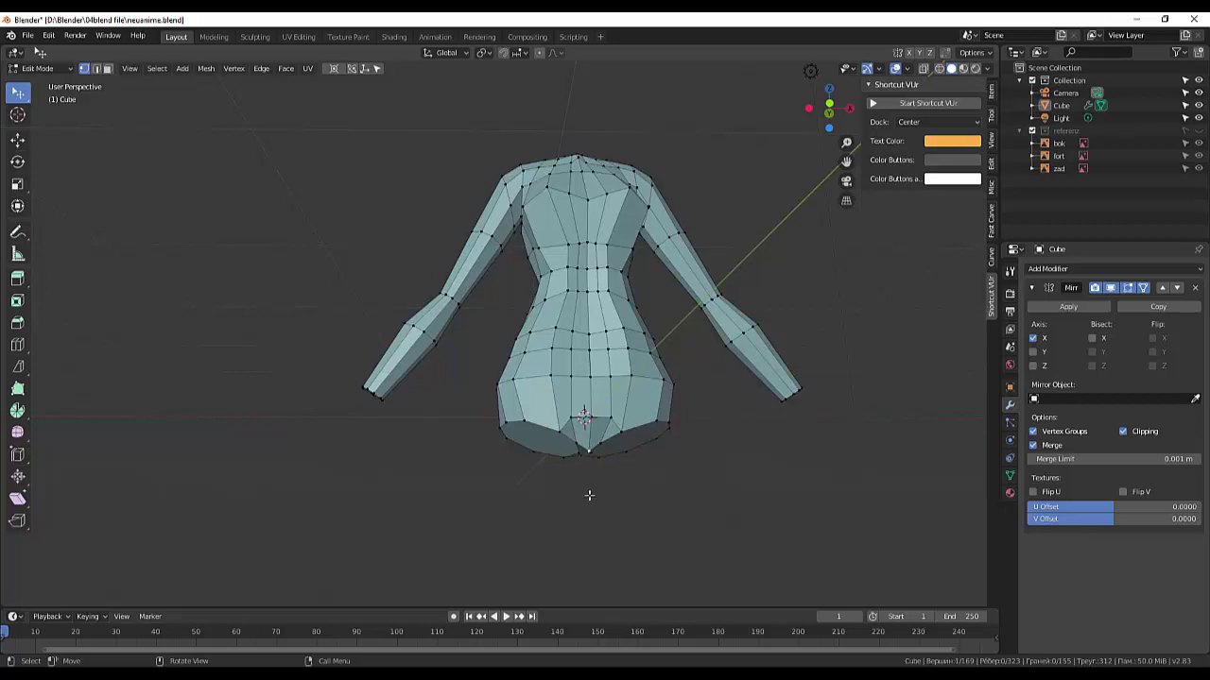
key(g)
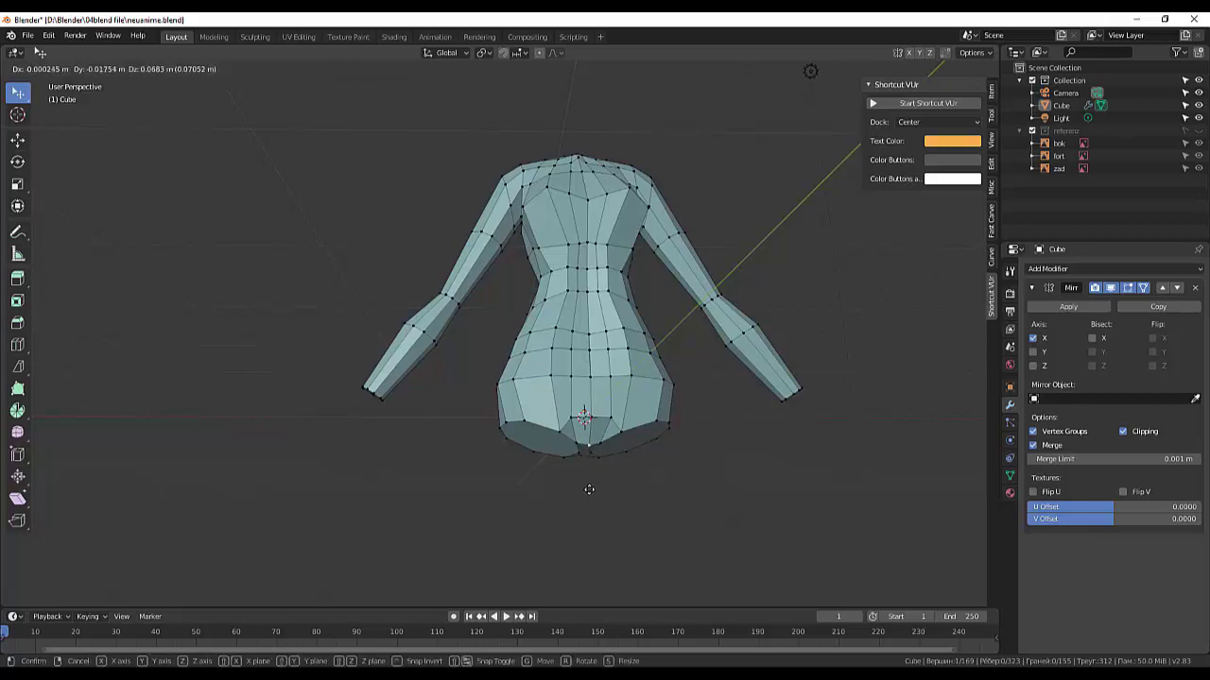
right_click(589, 489)
mouse_move(718, 483)
middle_down()
mouse_move(737, 540)
mouse_move(706, 529)
middle_up()
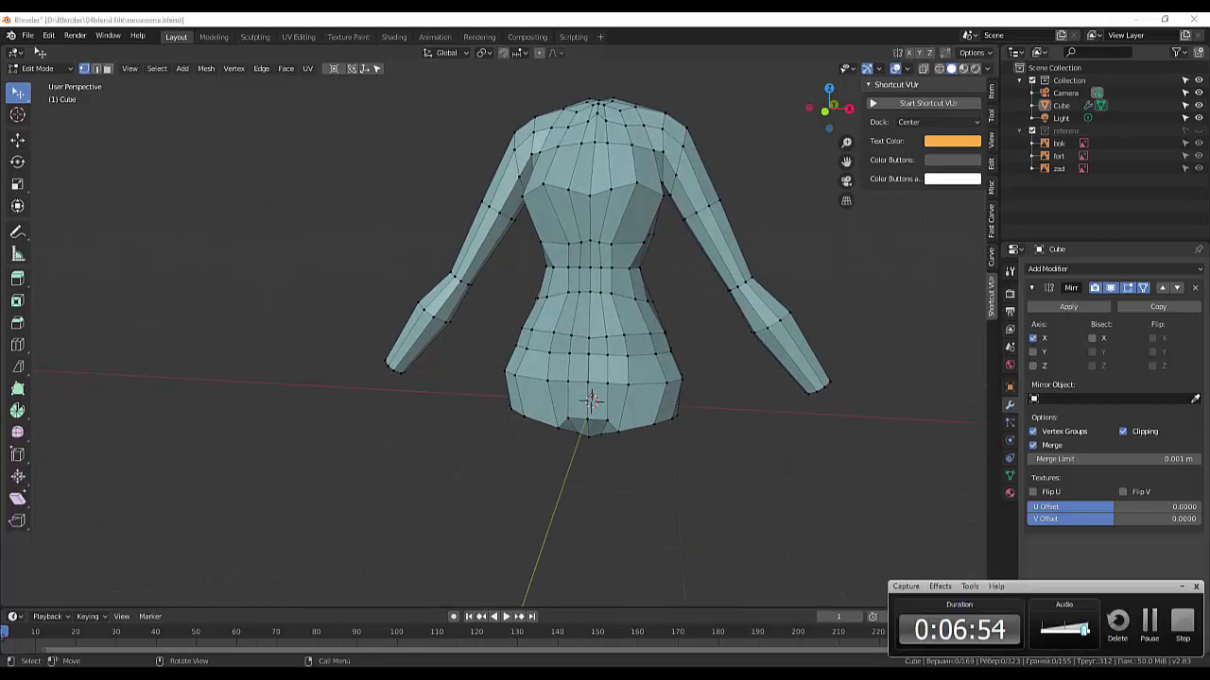
click(1142, 634)
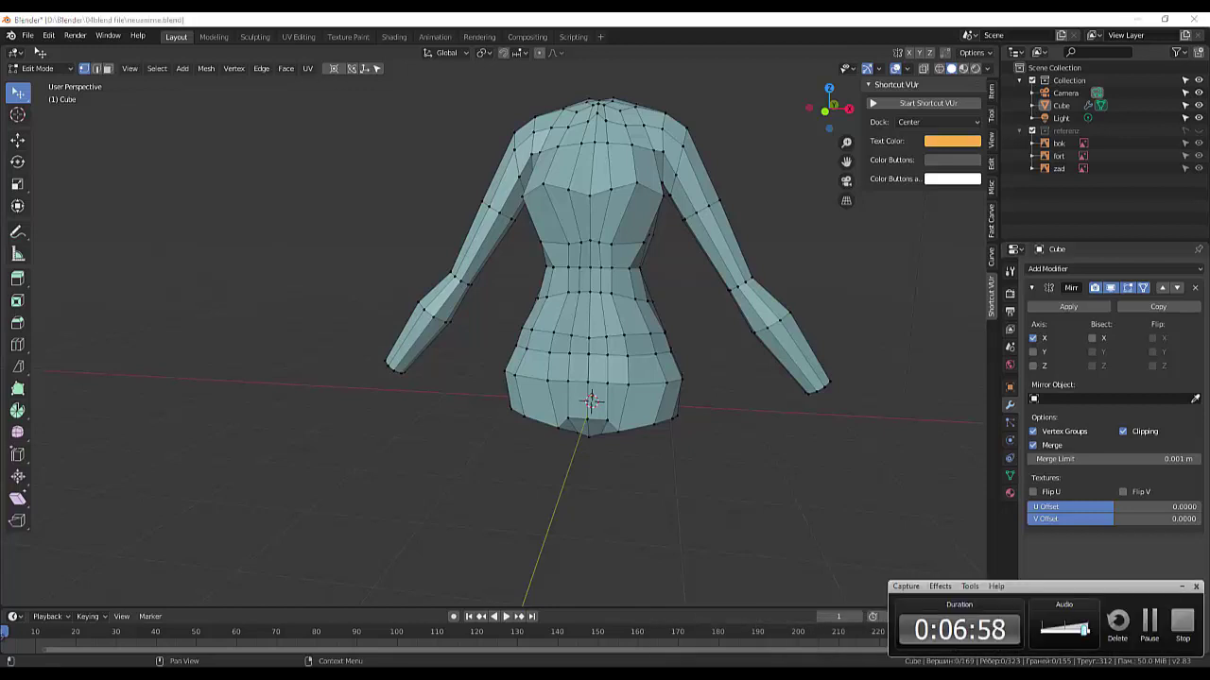
click(684, 538)
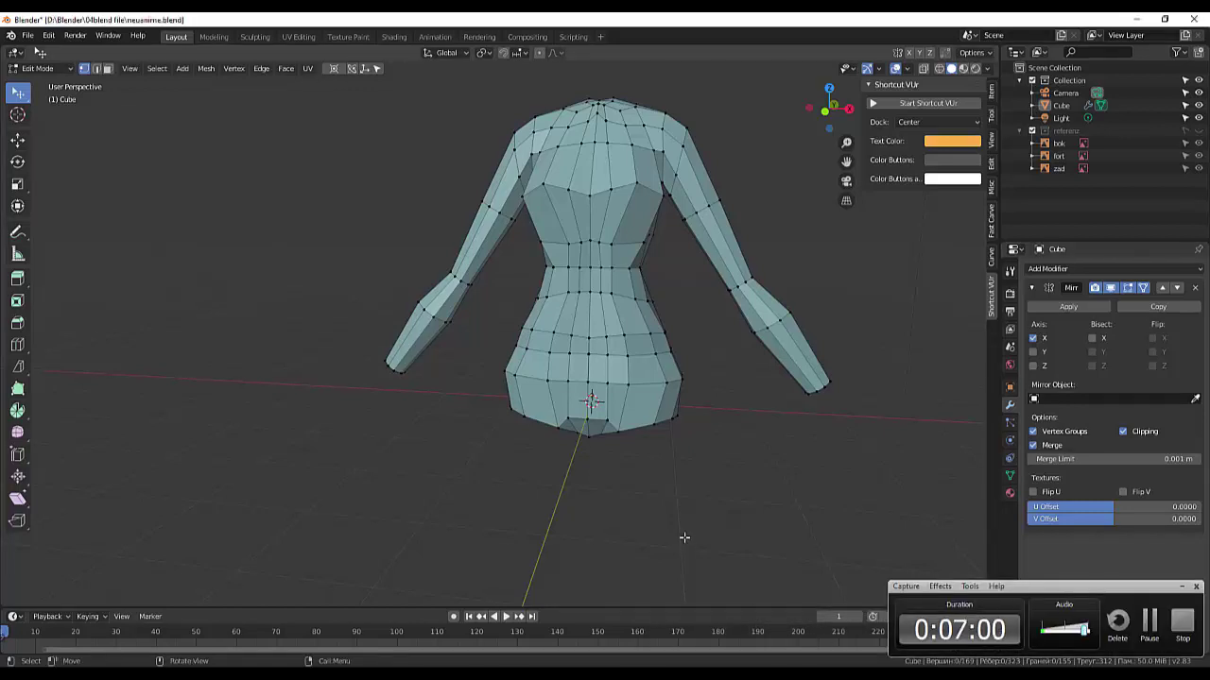
middle_drag(714, 510, 670, 425)
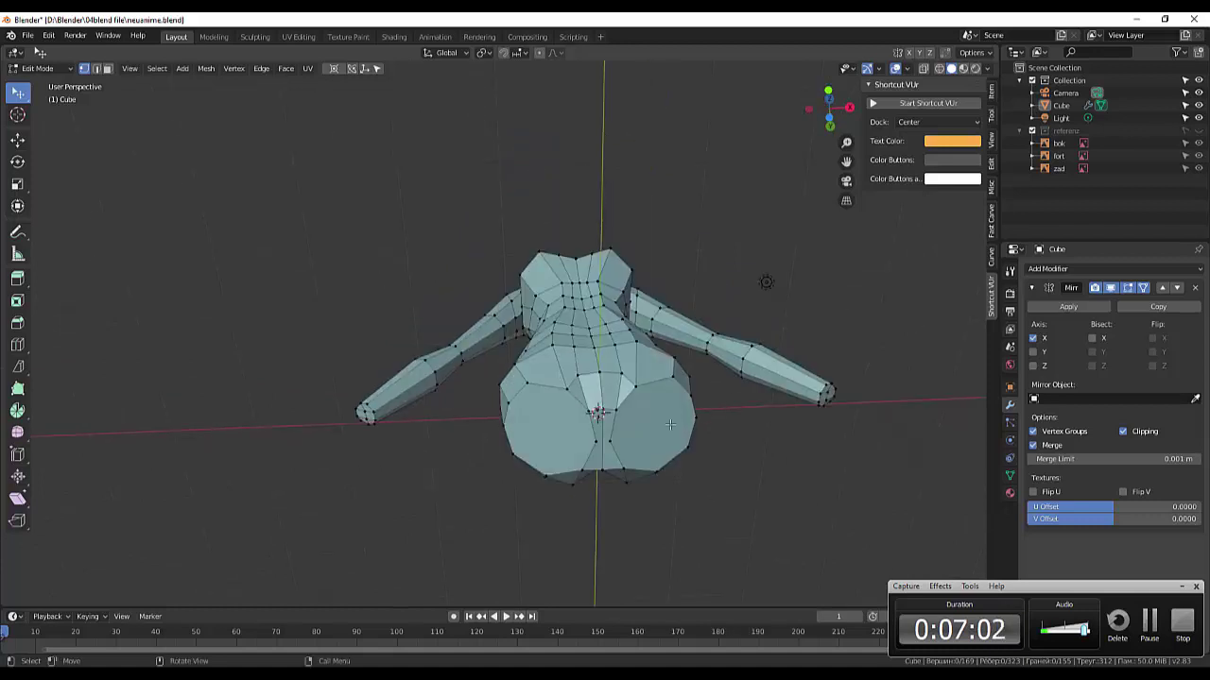
- Extrude the two flat faces under the hips downward into thigh stubs
click(108, 68)
click(645, 431)
mouse_move(645, 431)
middle_down()
mouse_move(684, 547)
mouse_move(662, 559)
middle_up()
scroll(657, 534, down, 2)
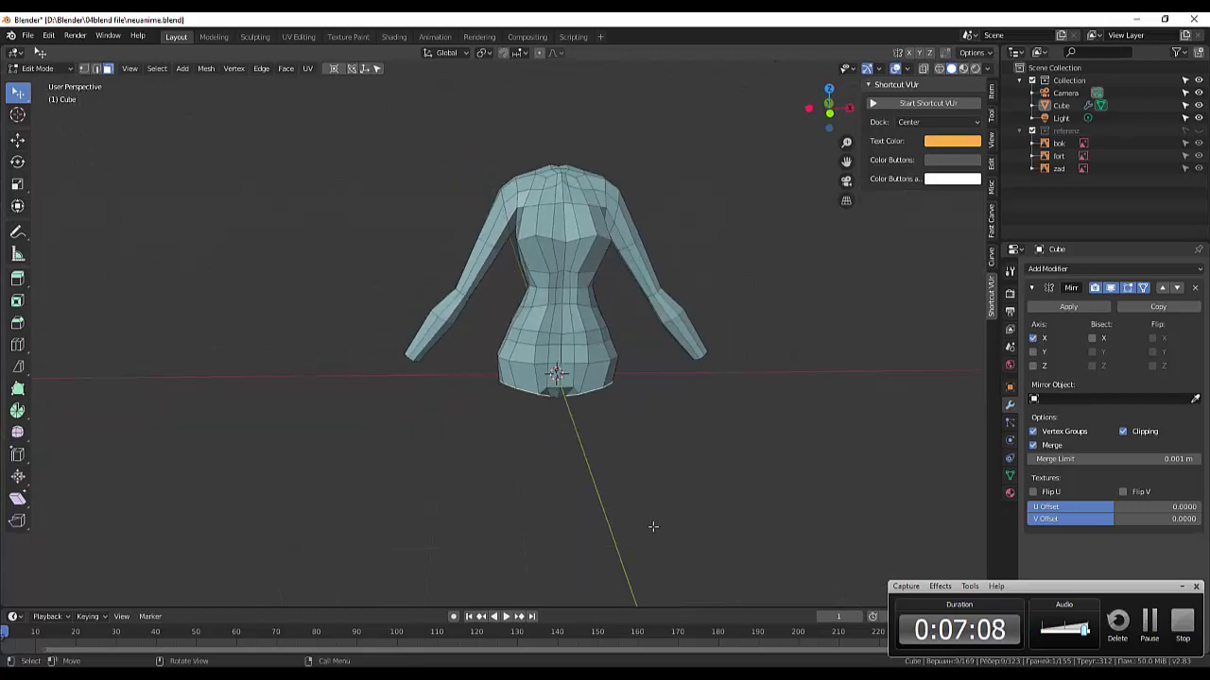
scroll(652, 526, down, 1)
key(e)
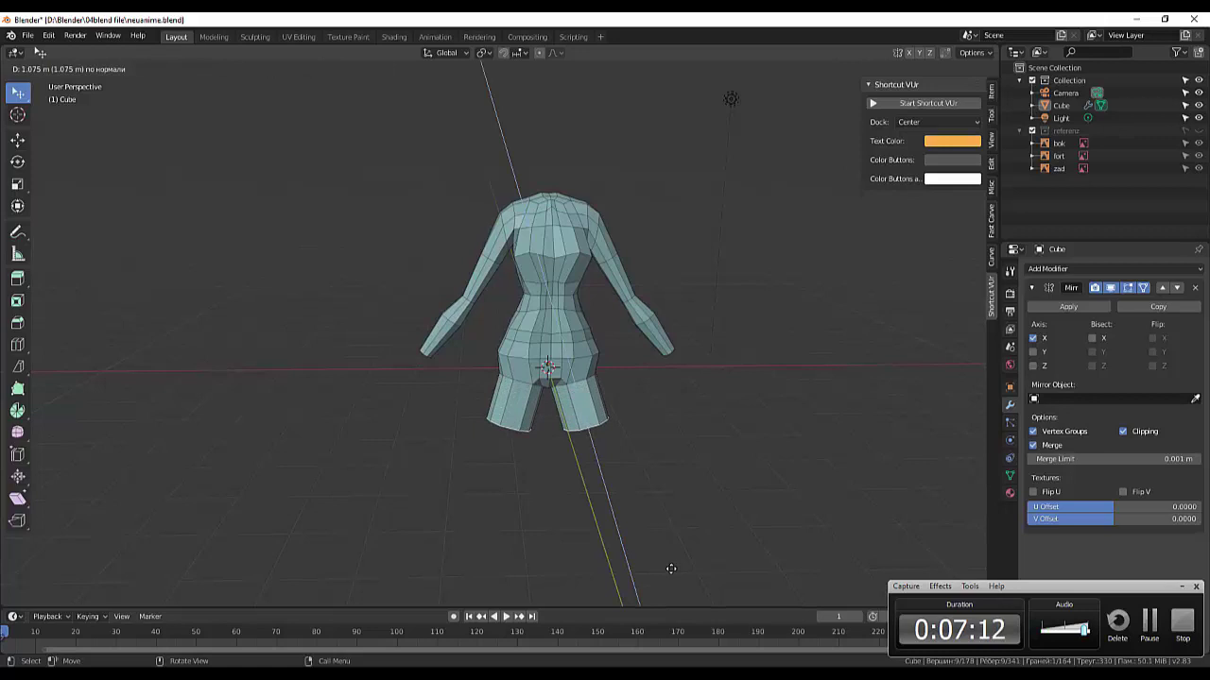
click(671, 569)
- In front view, slide the thigh-stub ends inward
middle_drag(681, 563, 670, 560)
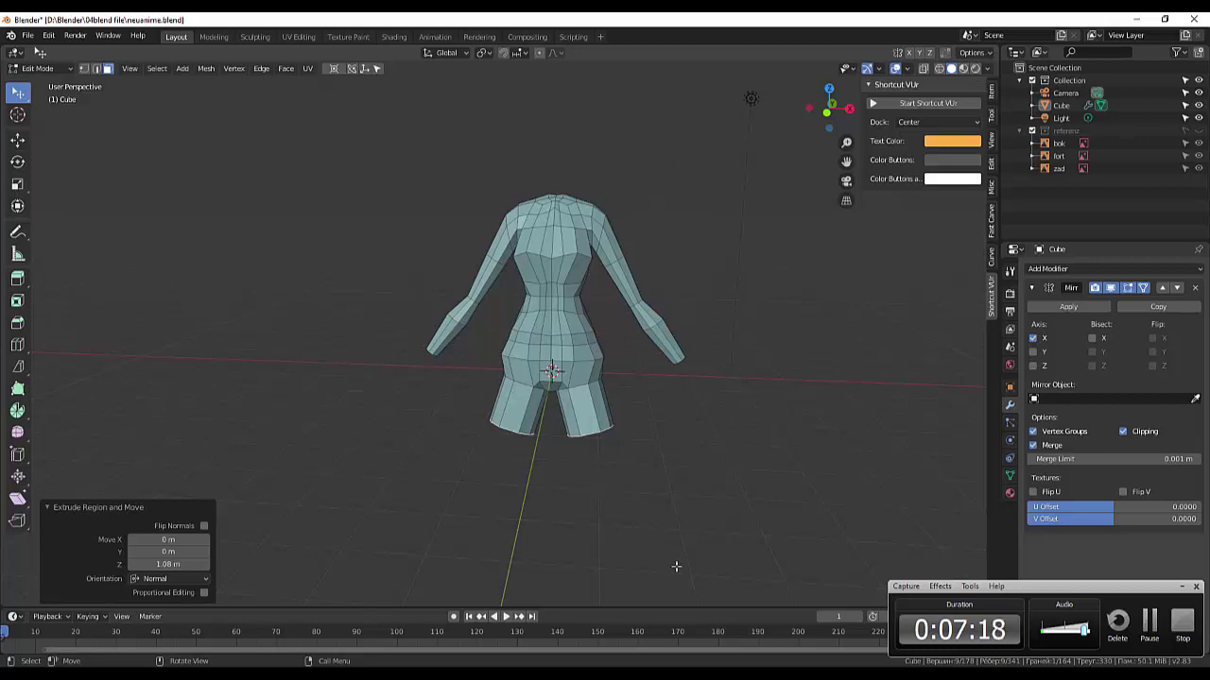
key(KP_1)
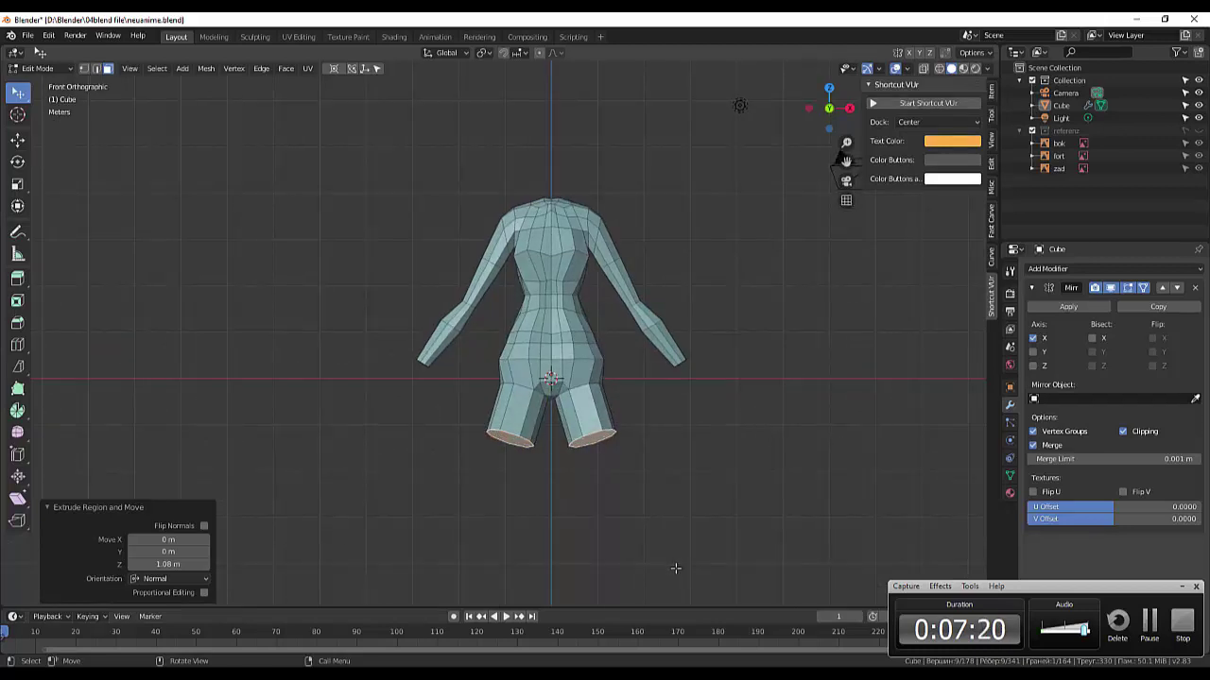
mouse_move(676, 566)
middle_down()
mouse_move(549, 578)
mouse_move(737, 562)
mouse_move(790, 570)
mouse_move(797, 582)
mouse_move(683, 580)
middle_up()
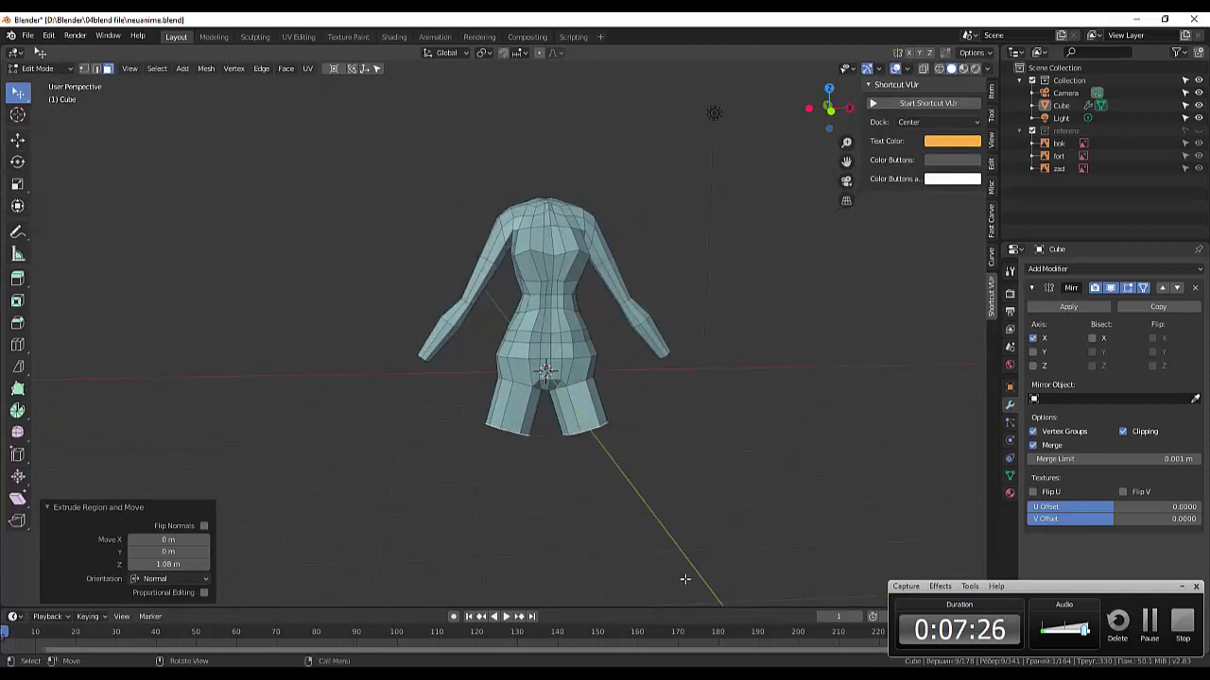
key(KP_1)
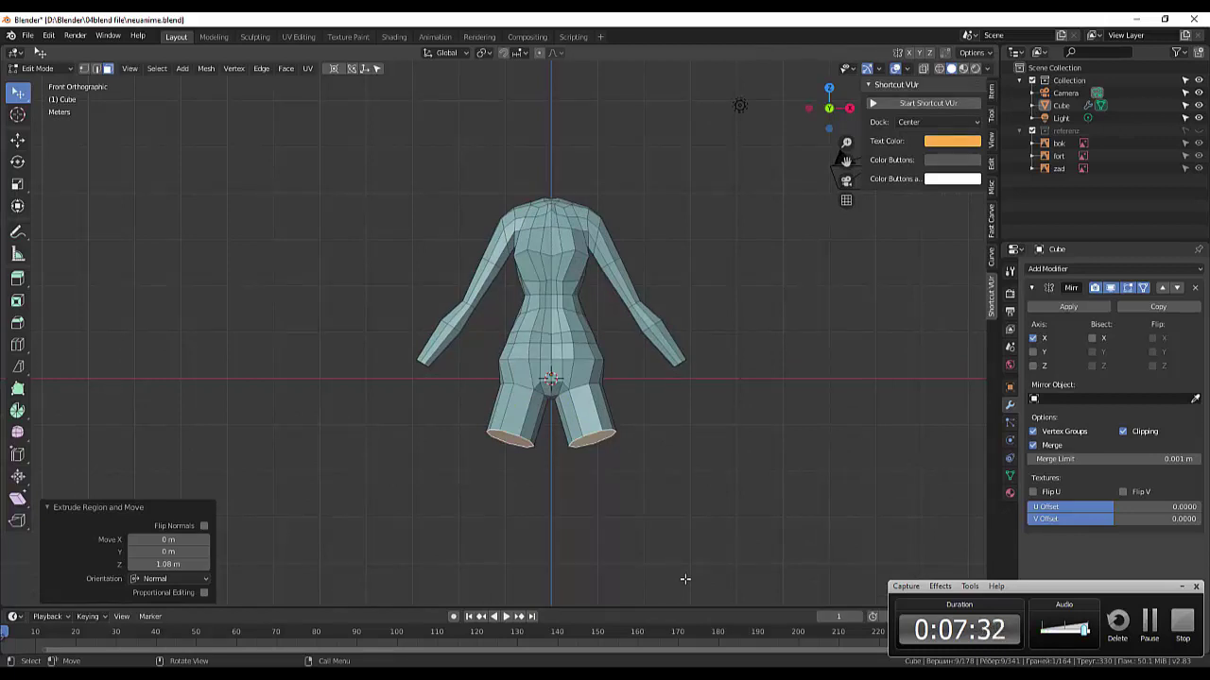
key(g)
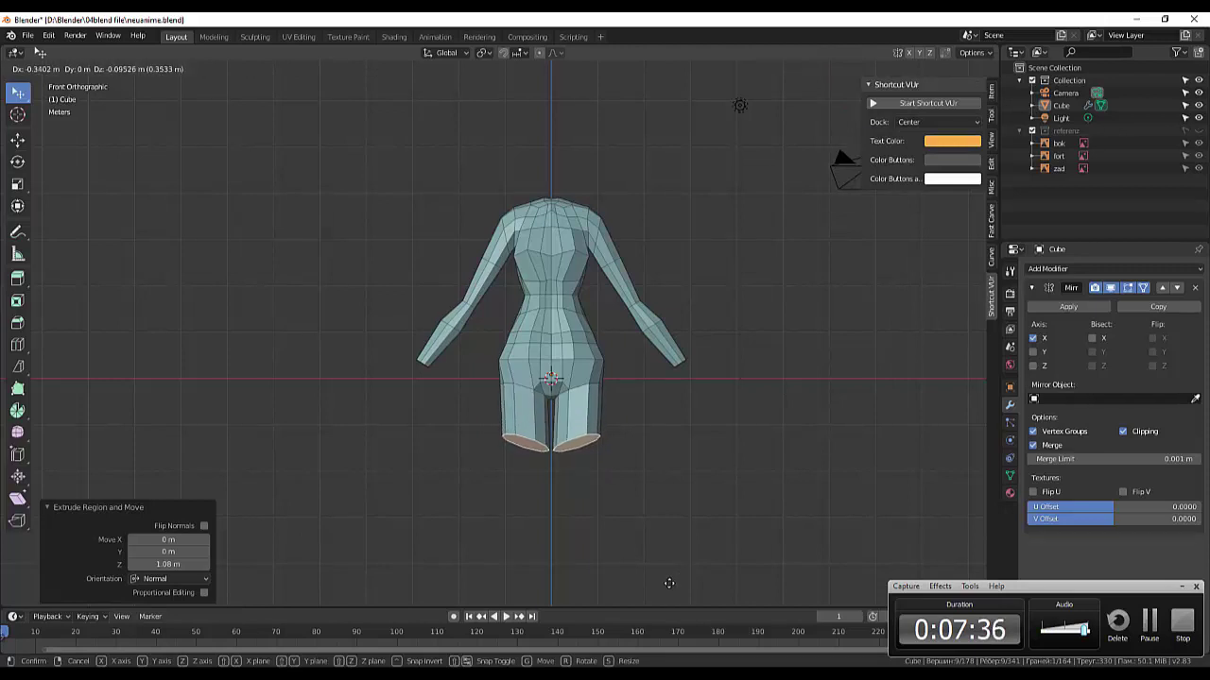
click(668, 583)
middle_drag(678, 558, 677, 561)
- Rotate the thigh-stub ends 16.4° and scale them to 0.858
key(r)
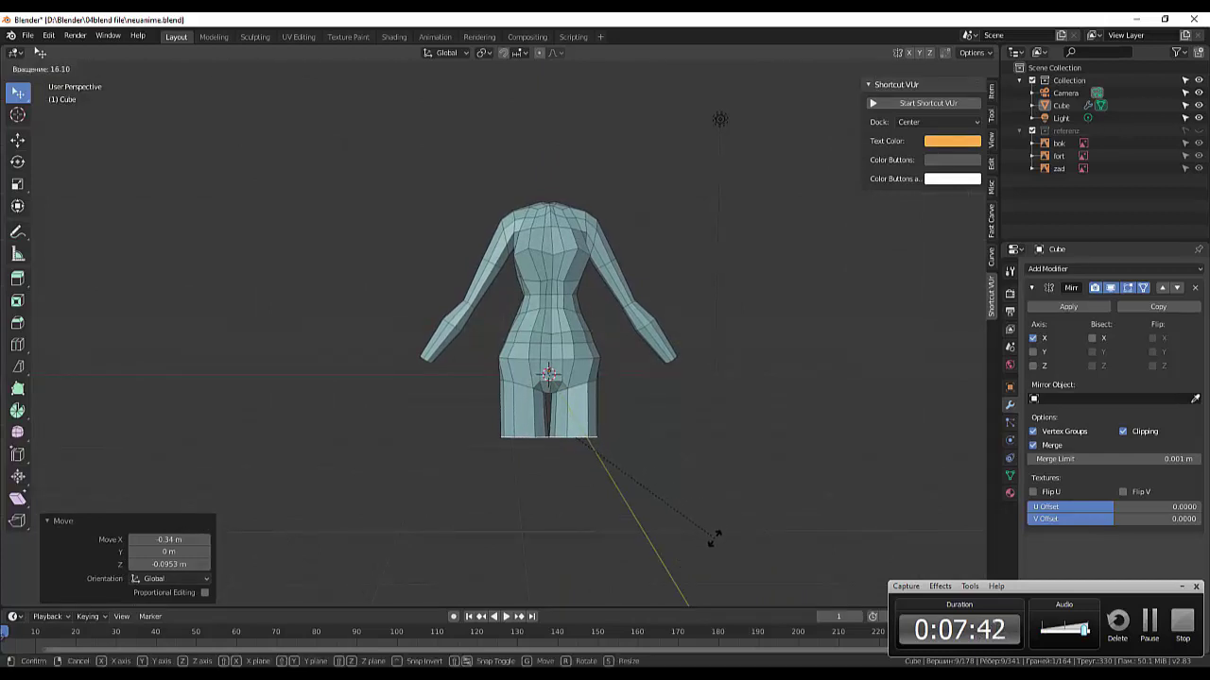
click(715, 536)
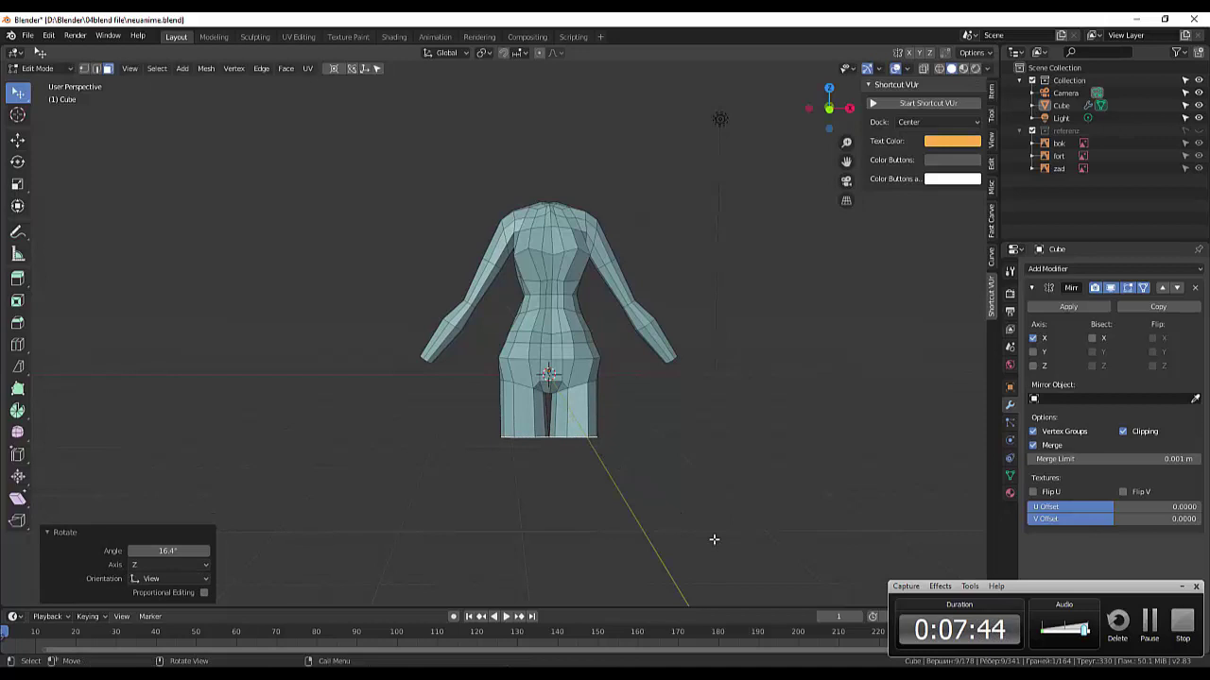
key(s)
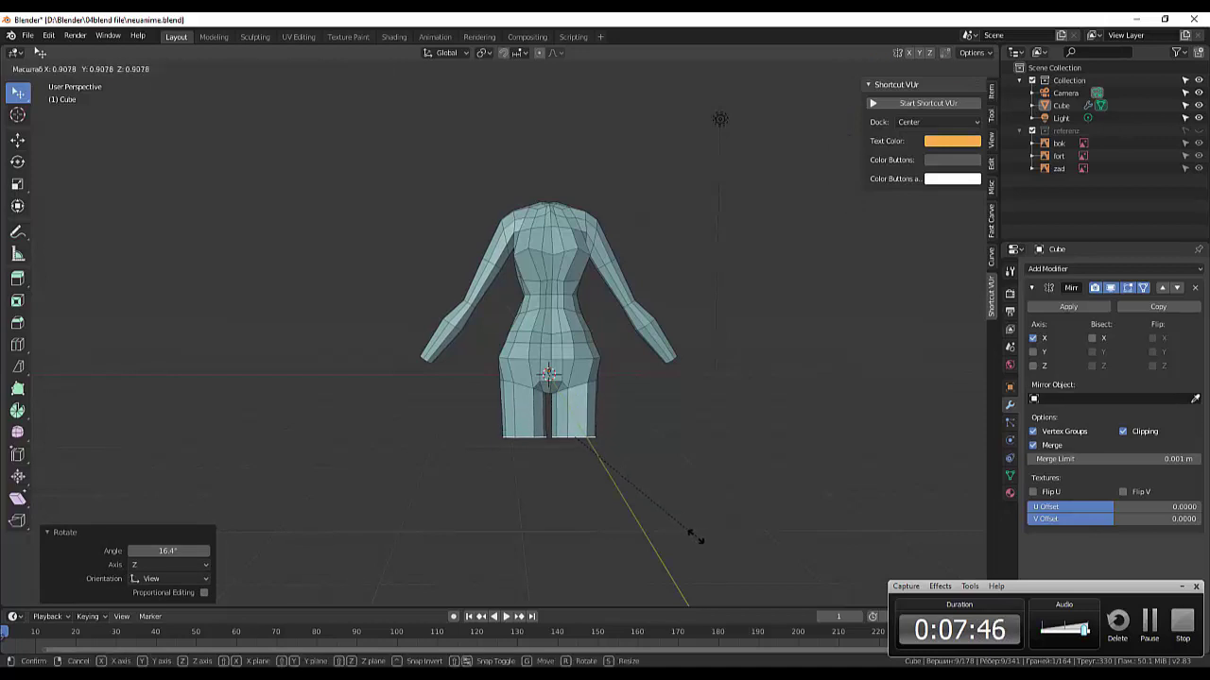
click(690, 534)
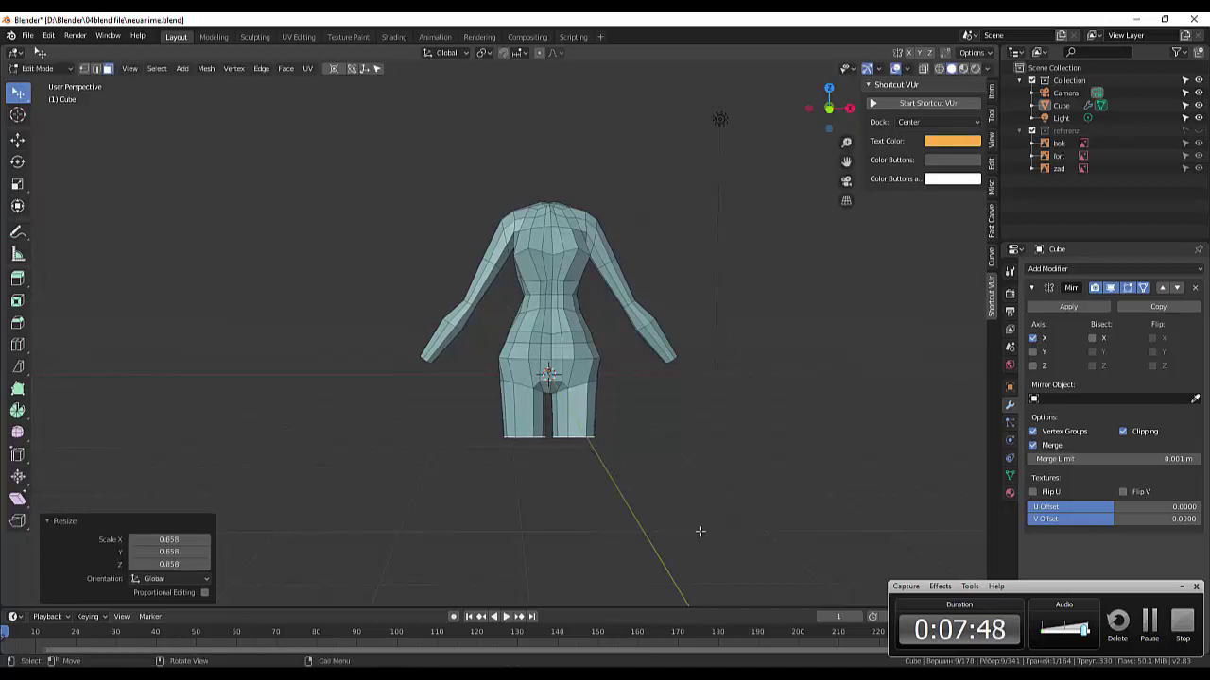
scroll(700, 532, up, 2)
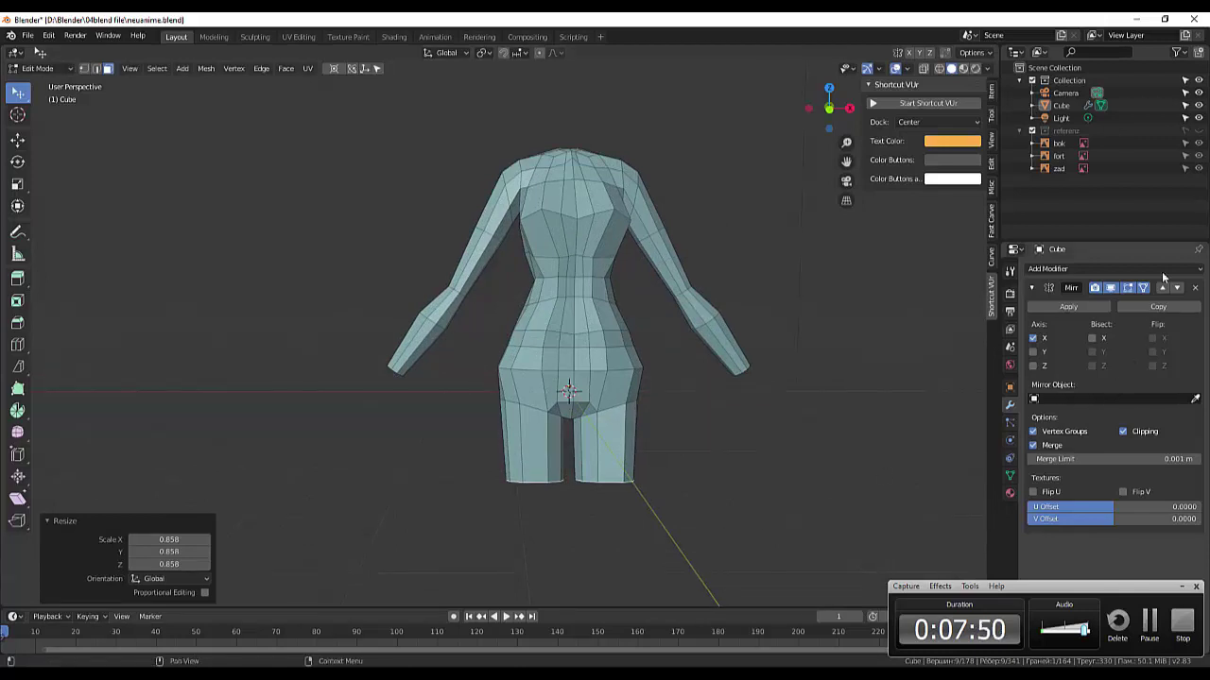
- Show the referenz images in front view and lower the shorts hem
click(1198, 131)
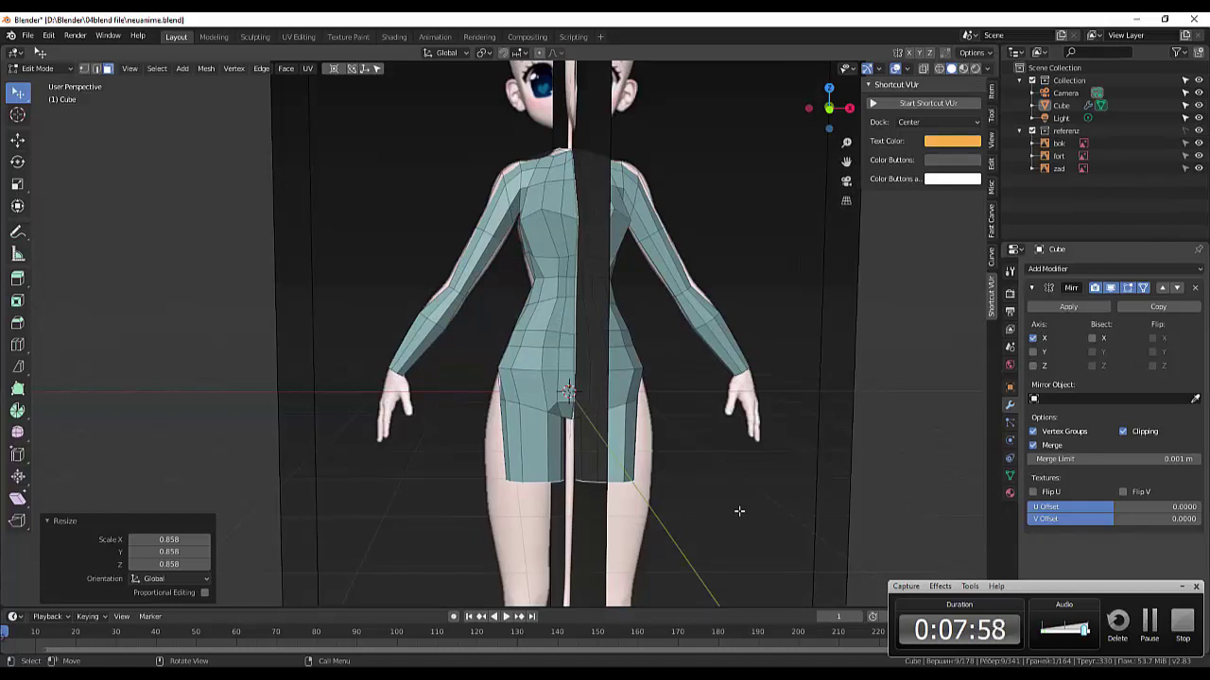
key(KP_1)
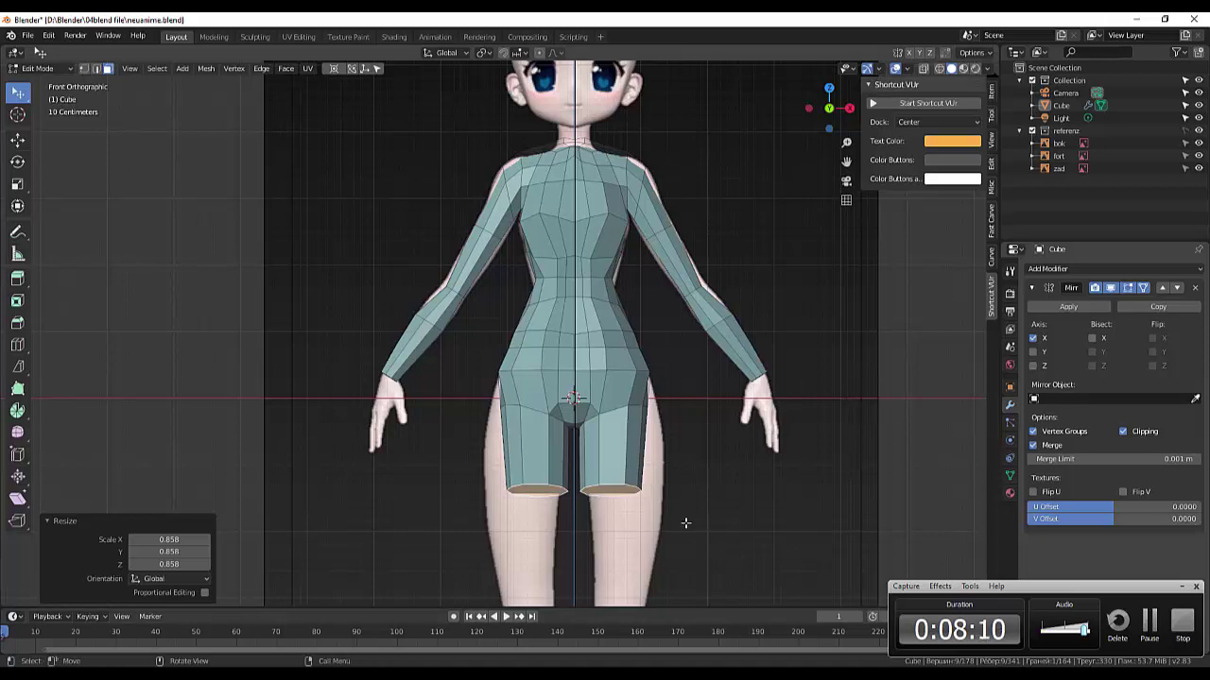
key(h)
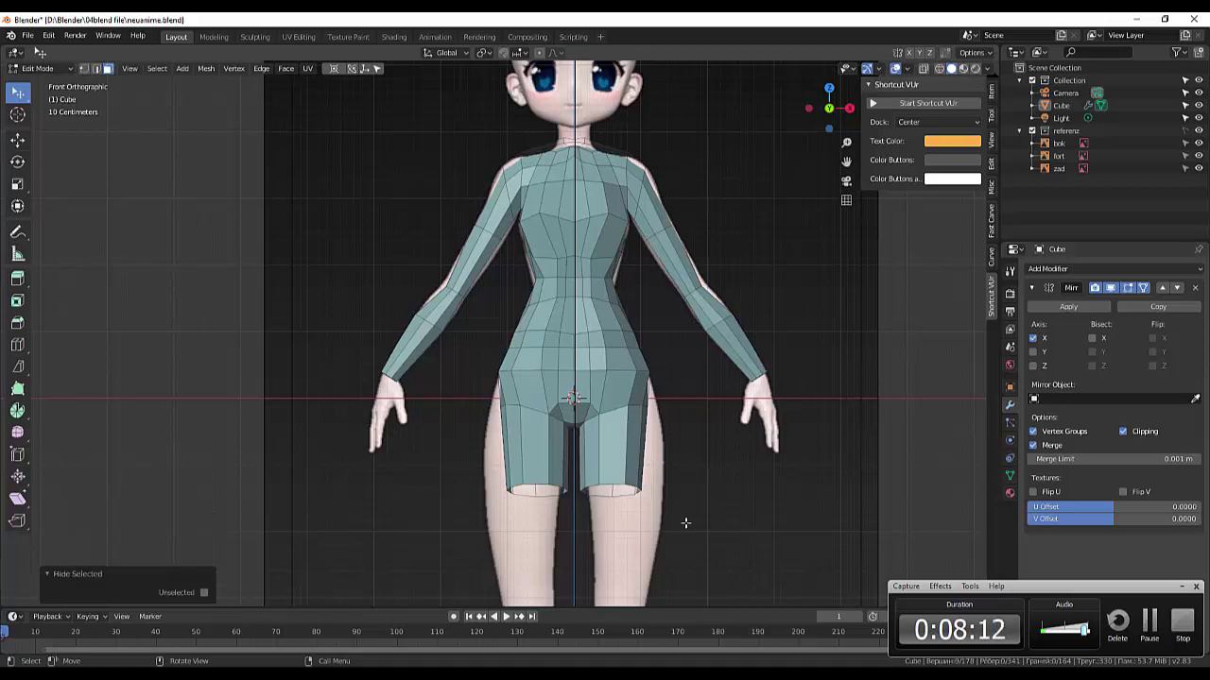
key(ctrl)
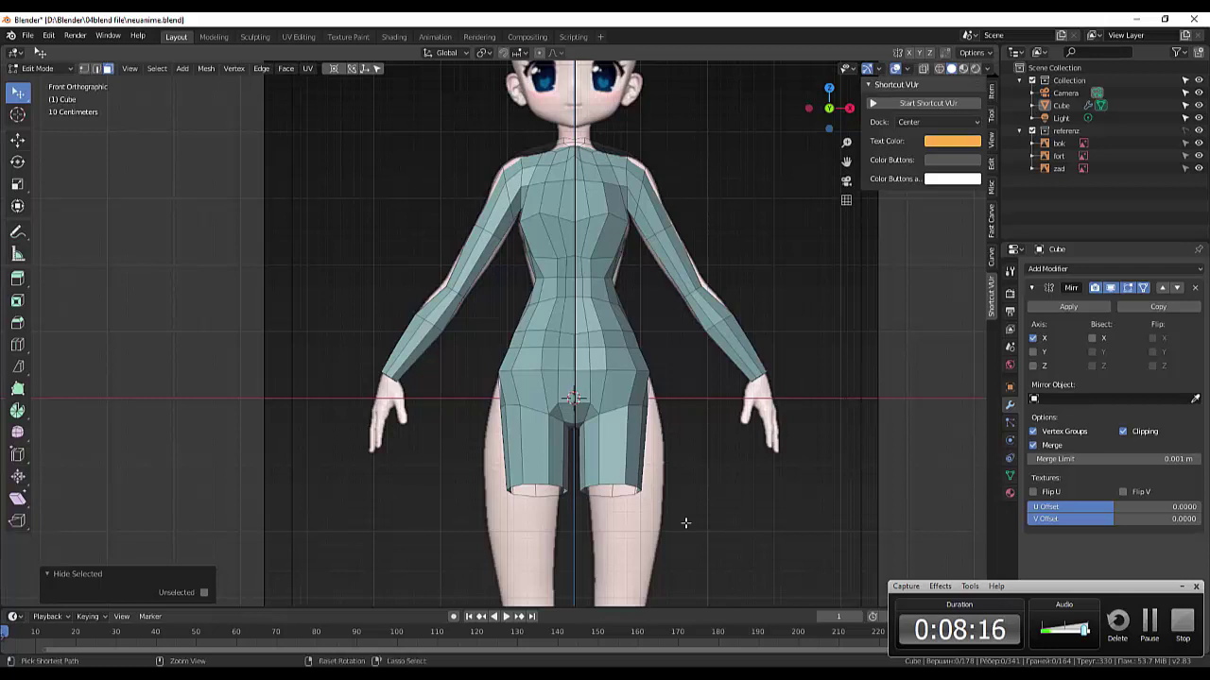
key(ctrl+z)
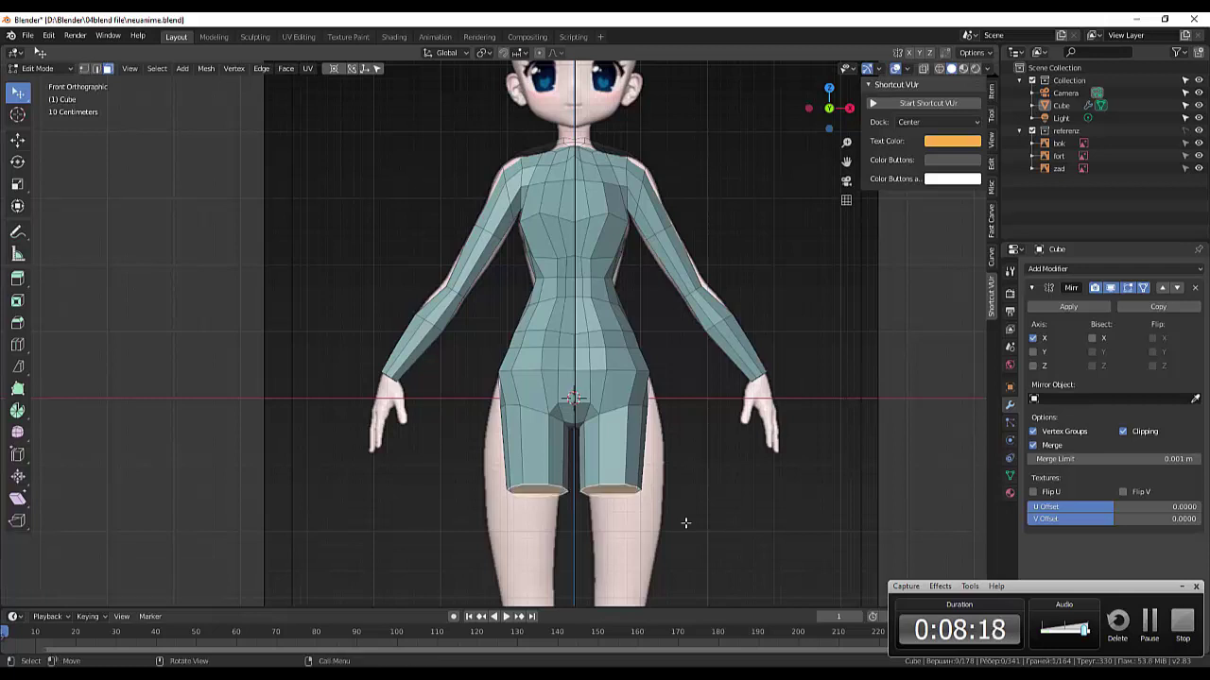
key(g)
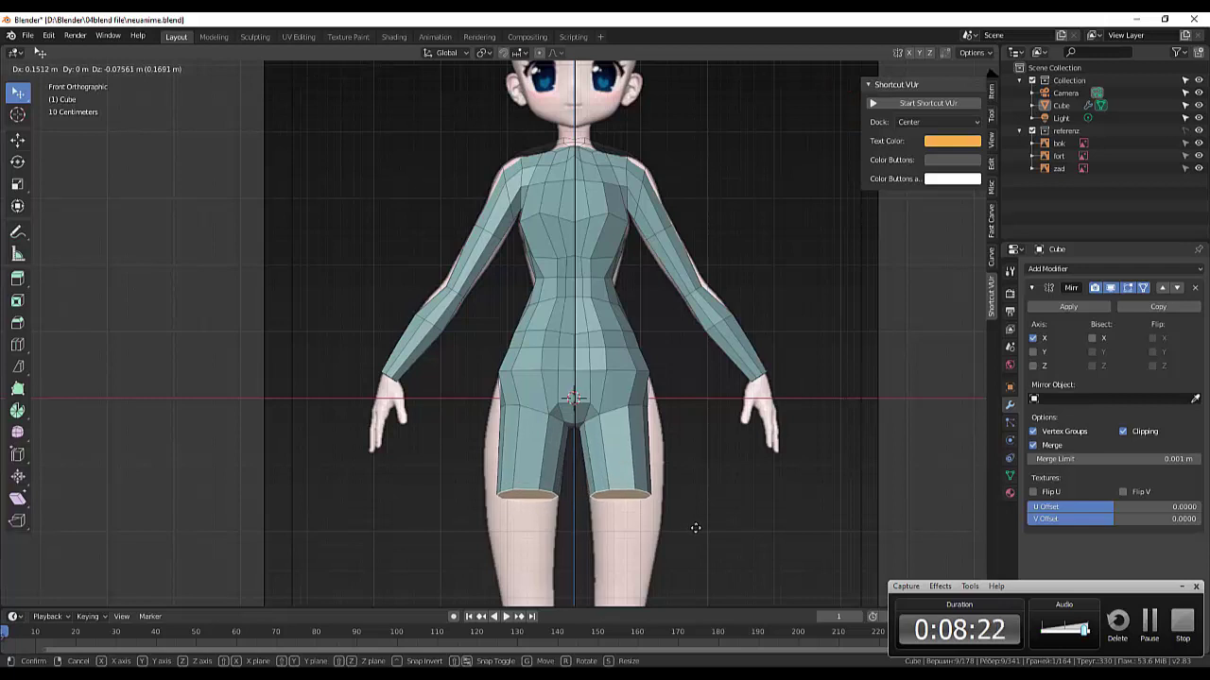
click(695, 528)
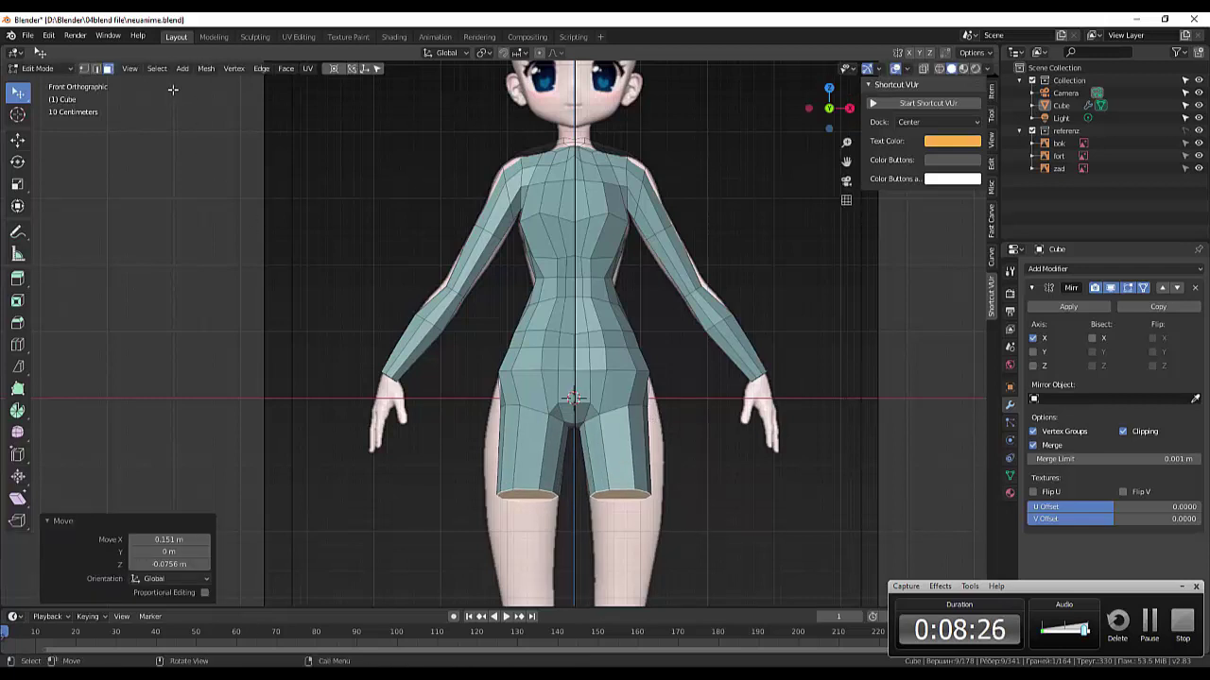
- Widen the outer hip vertices using proportional editing
click(84, 68)
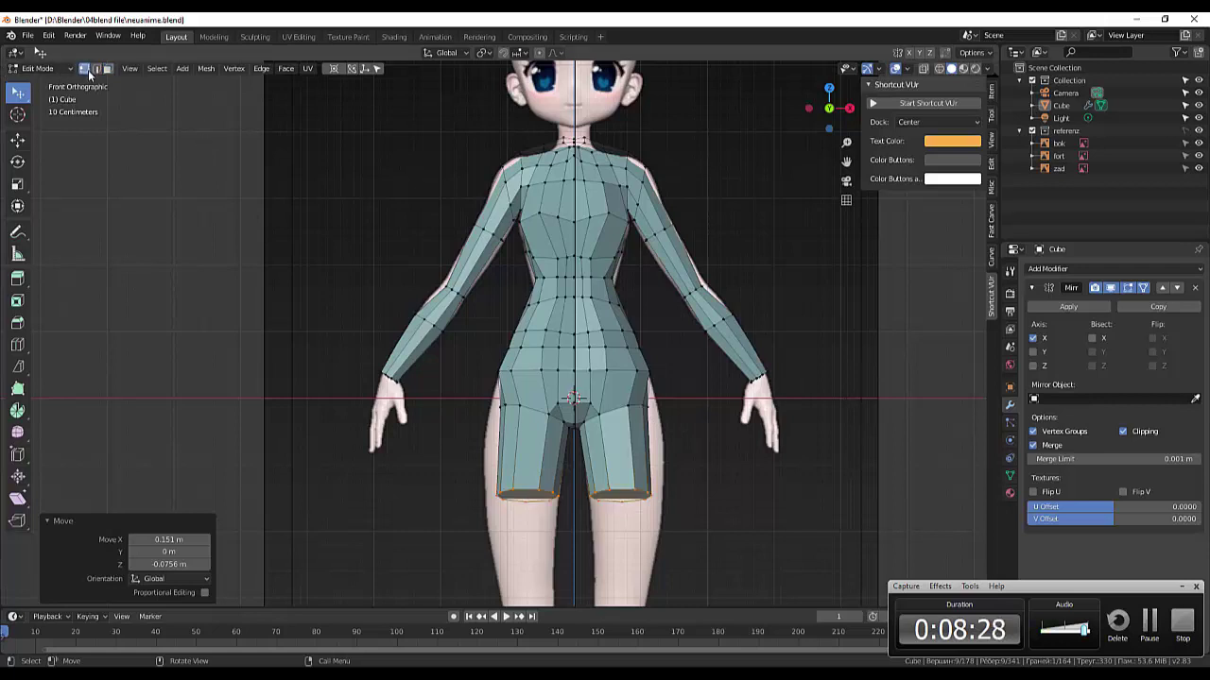
click(648, 407)
click(648, 406)
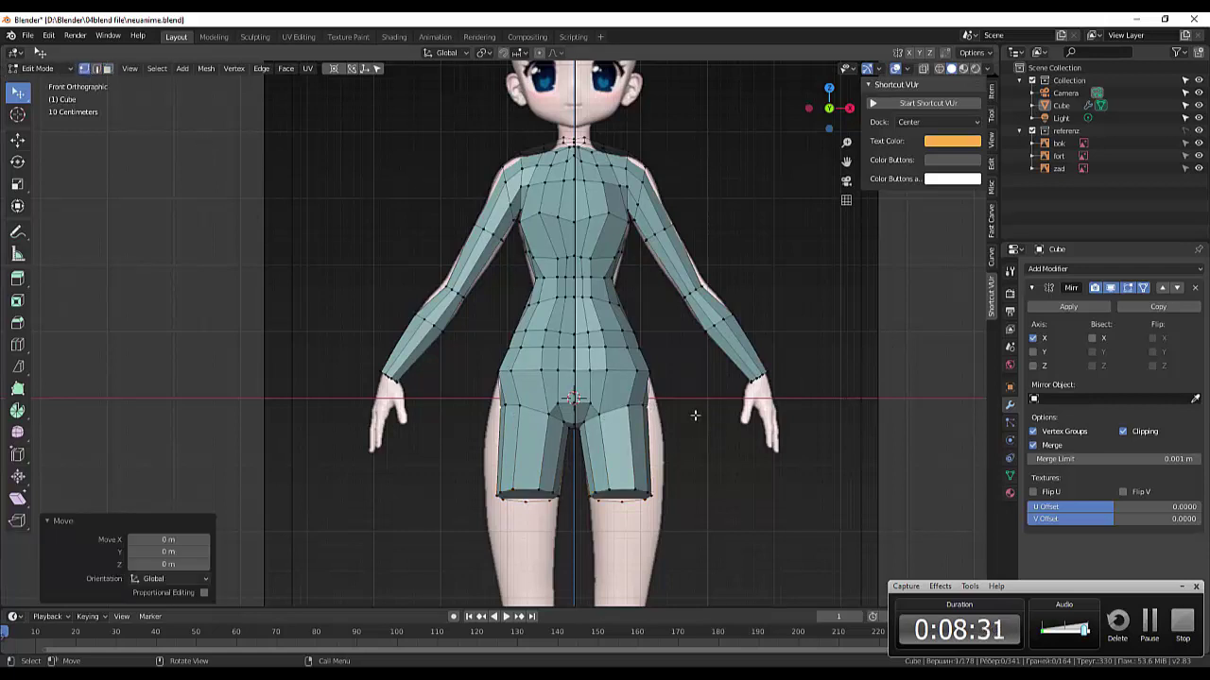
click(539, 52)
key(g)
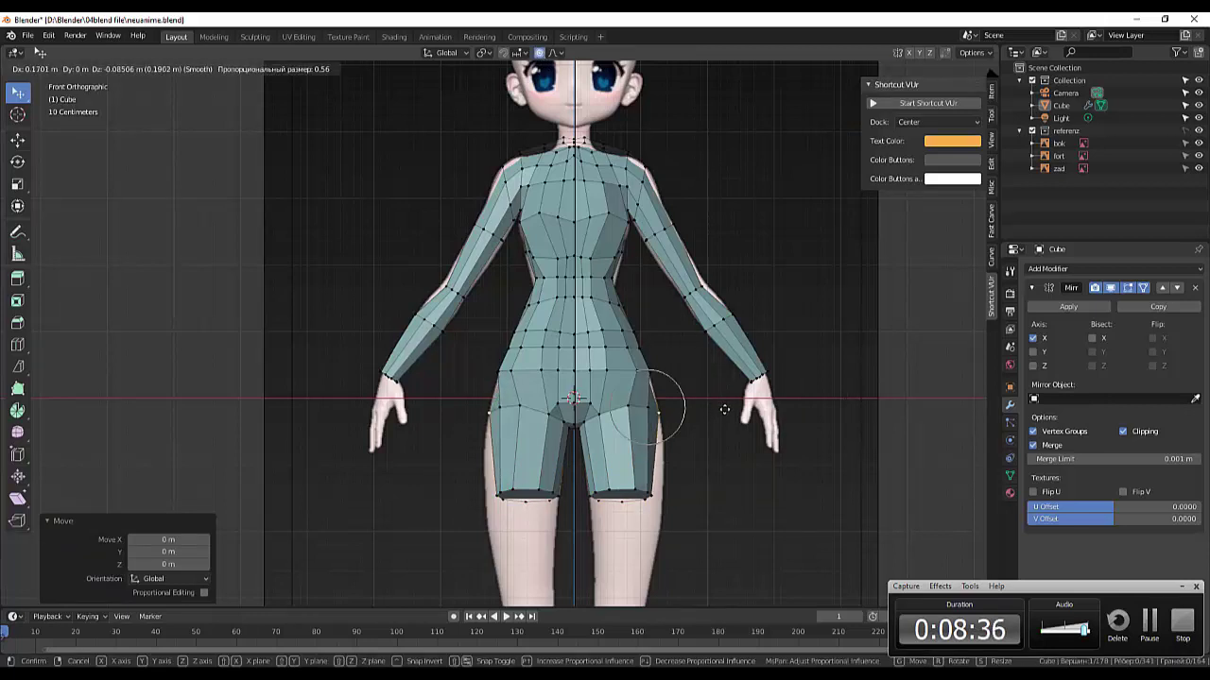
scroll(724, 408, down, 1)
scroll(724, 410, down, 1)
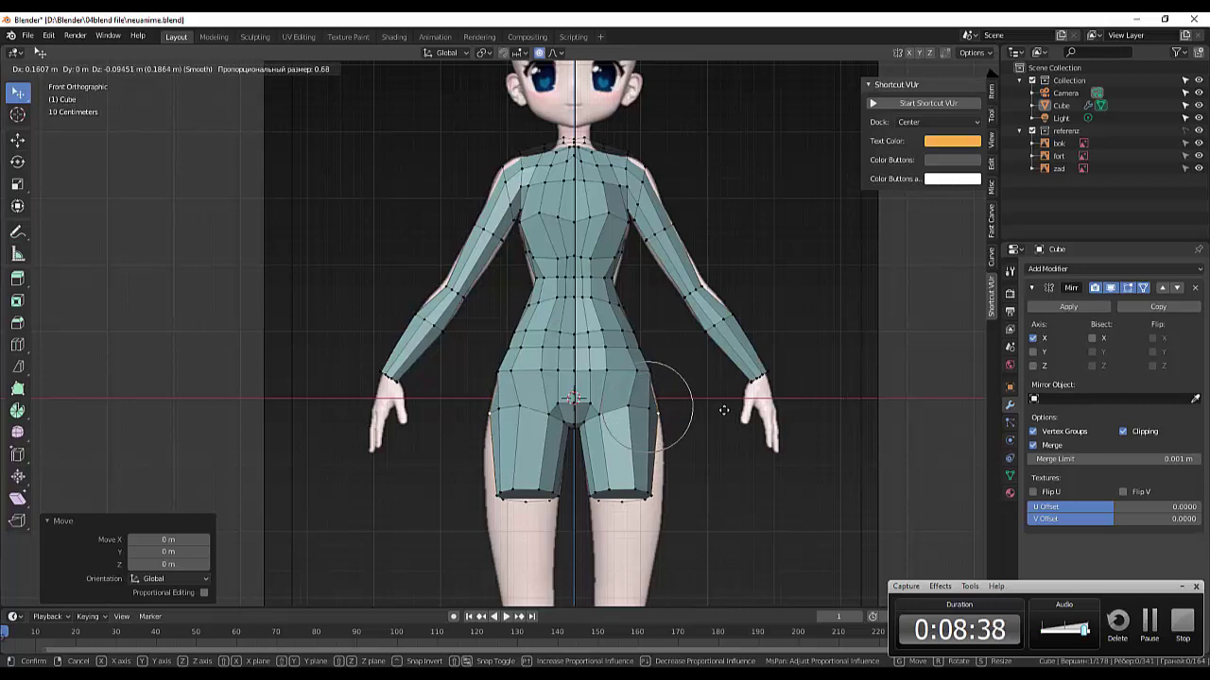
scroll(725, 411, down, 1)
scroll(728, 414, down, 1)
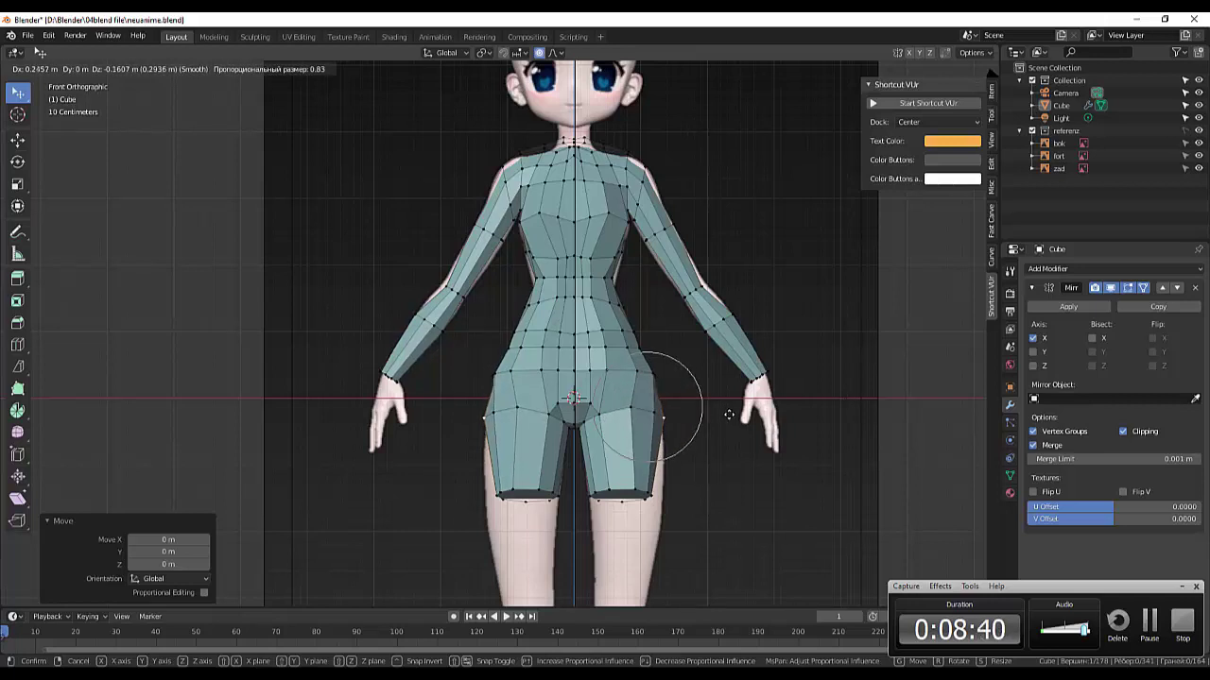
click(725, 425)
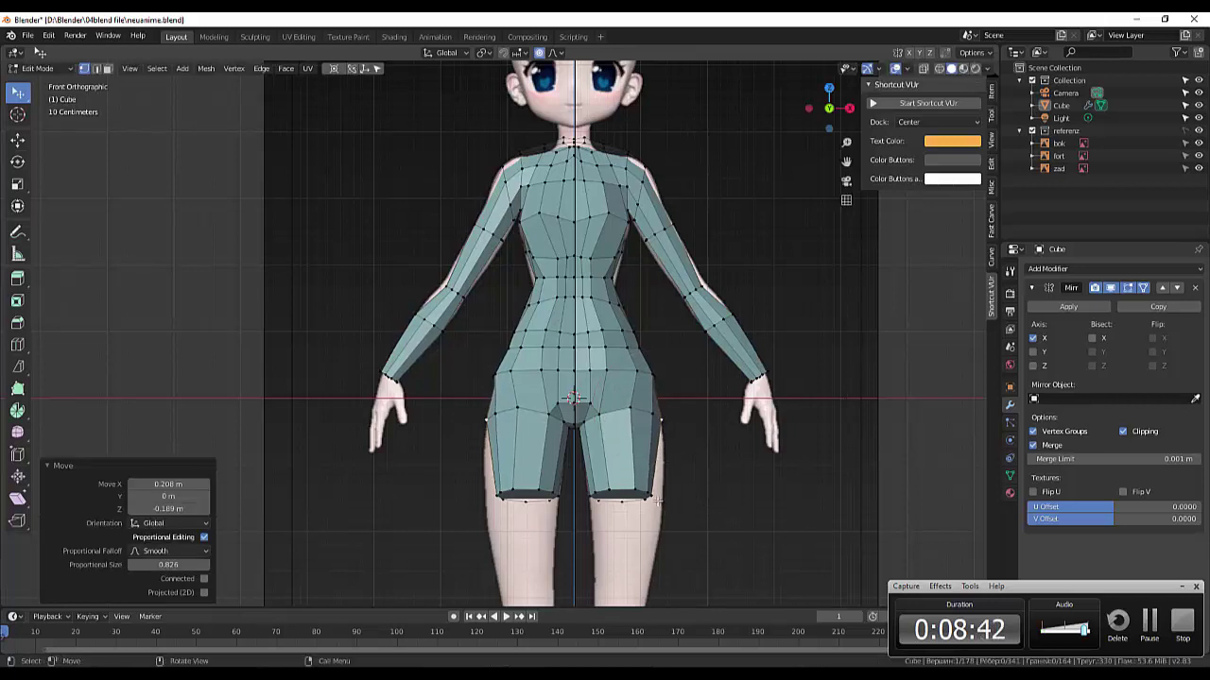
- Move and widen the leg openings to 1.31, then nudge the outer leg bottom to fit
alt+click(652, 494)
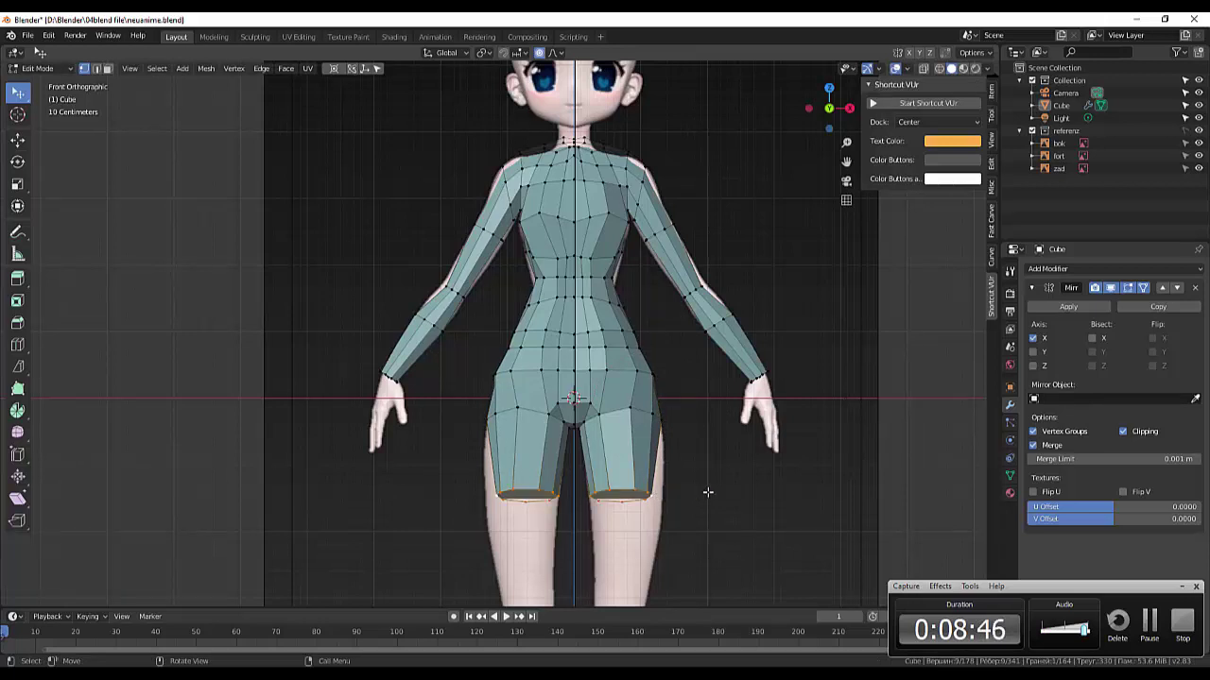
key(g)
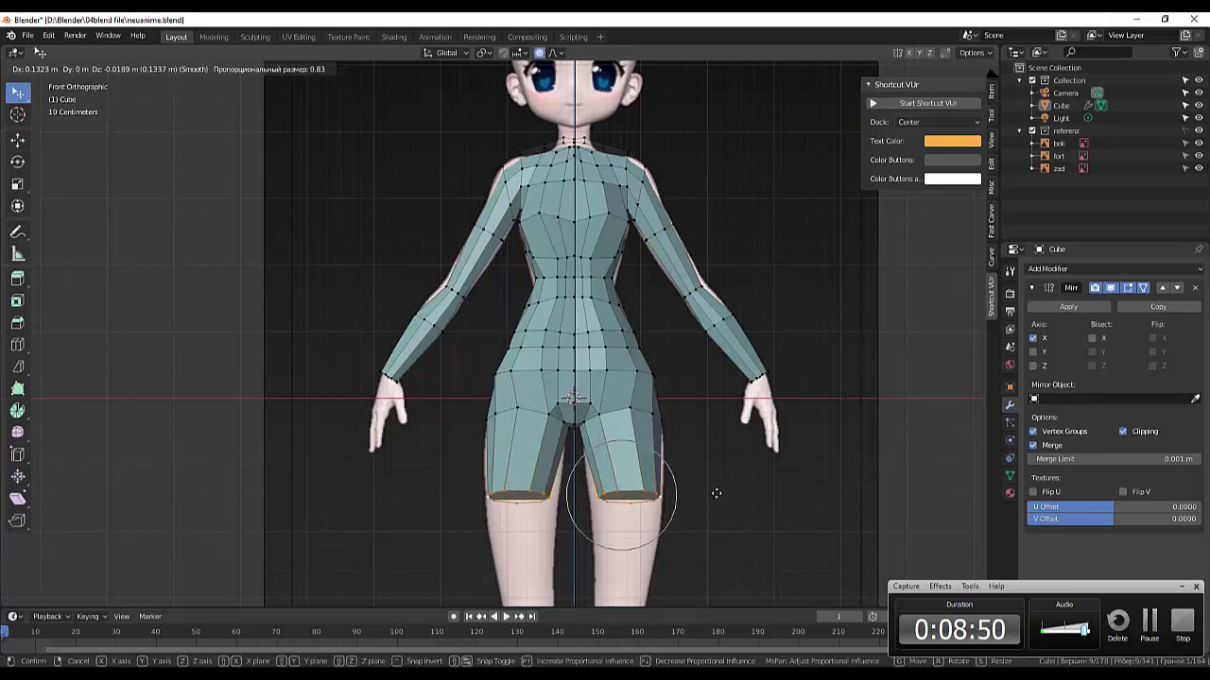
click(716, 495)
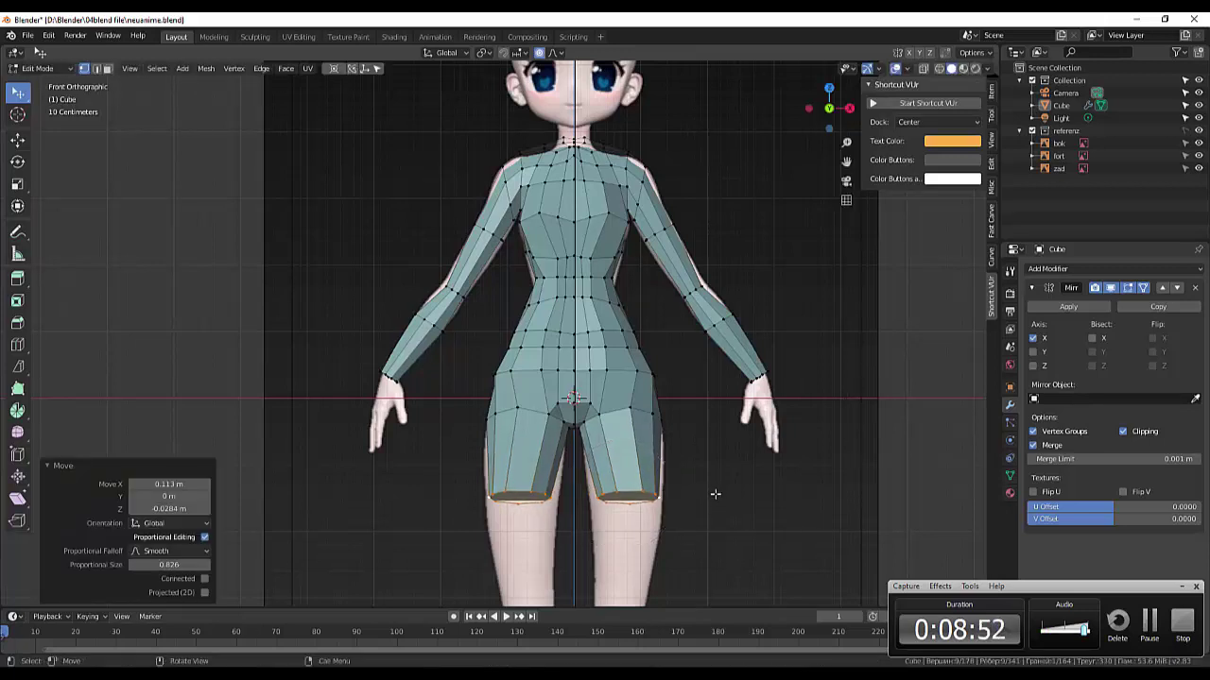
key(s)
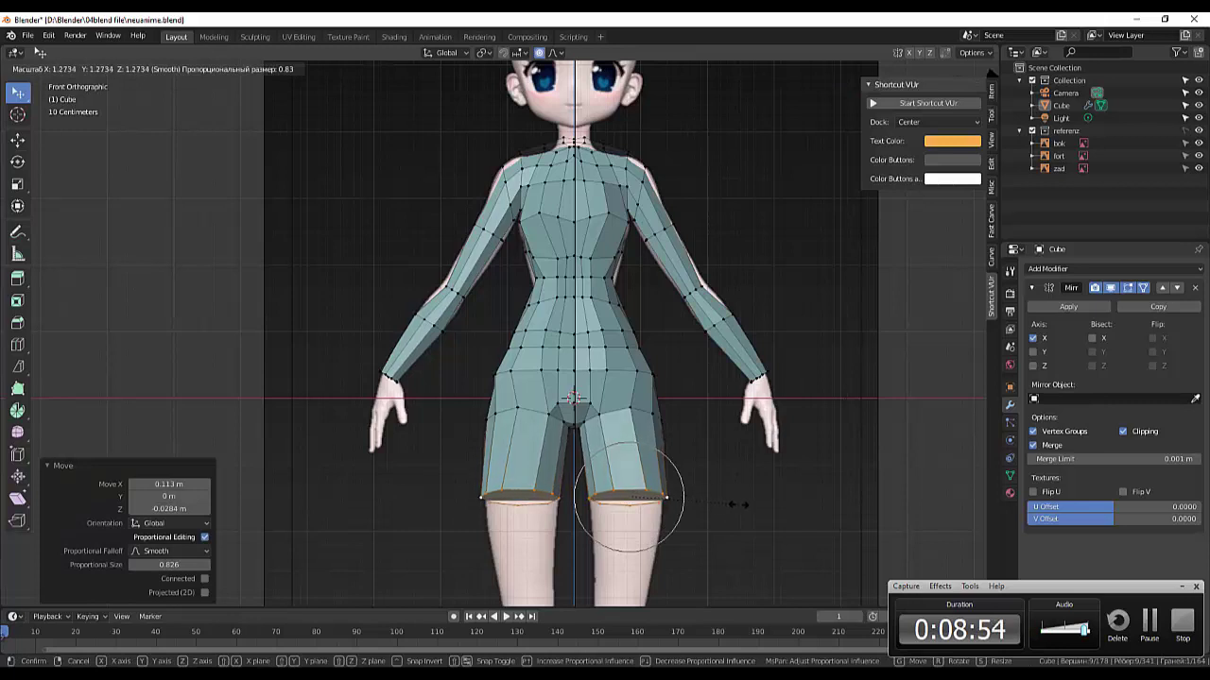
click(742, 505)
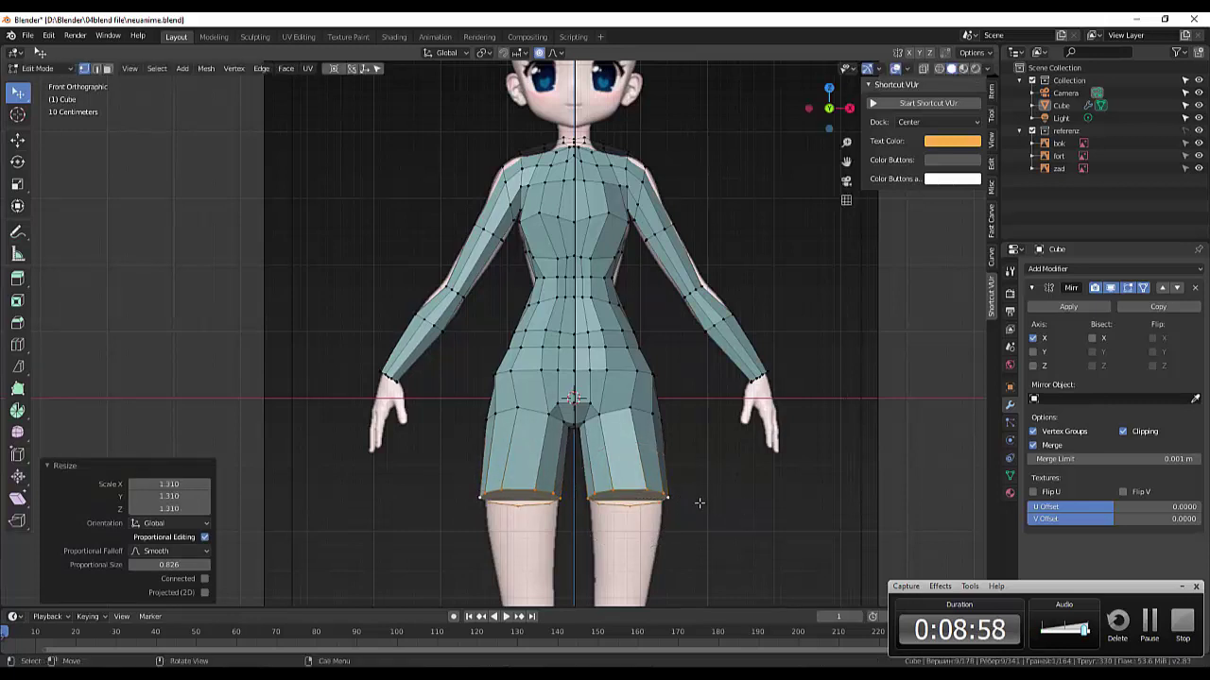
key(g)
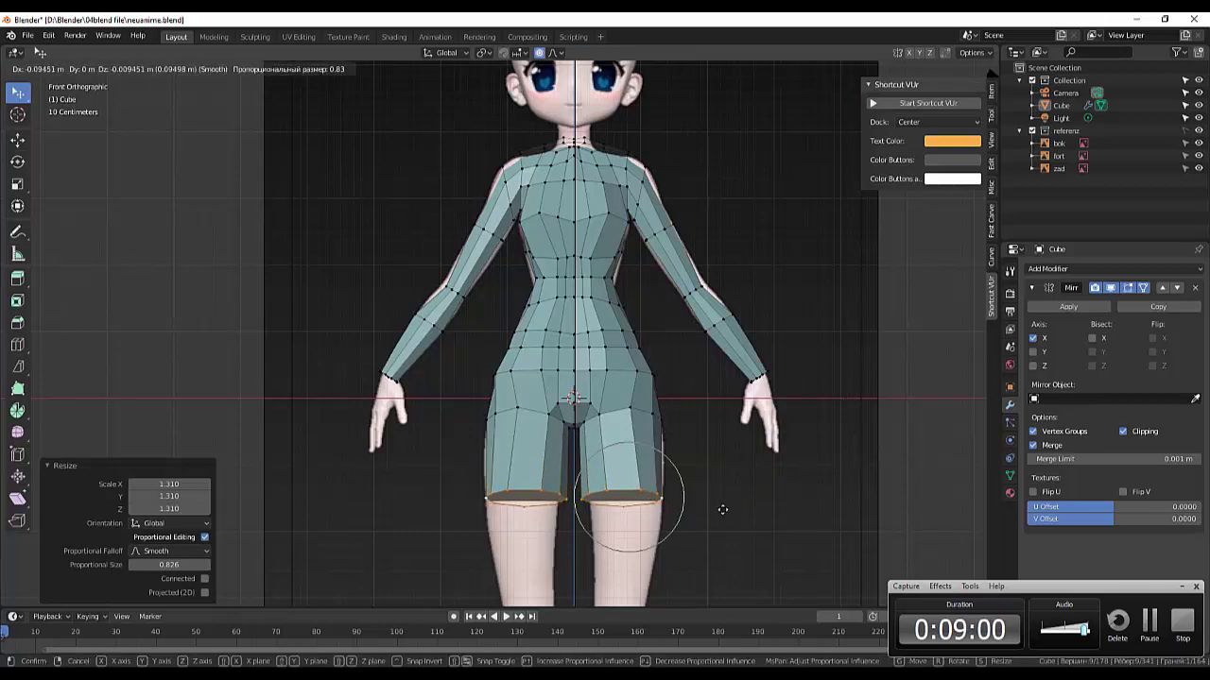
right_click(723, 510)
click(730, 506)
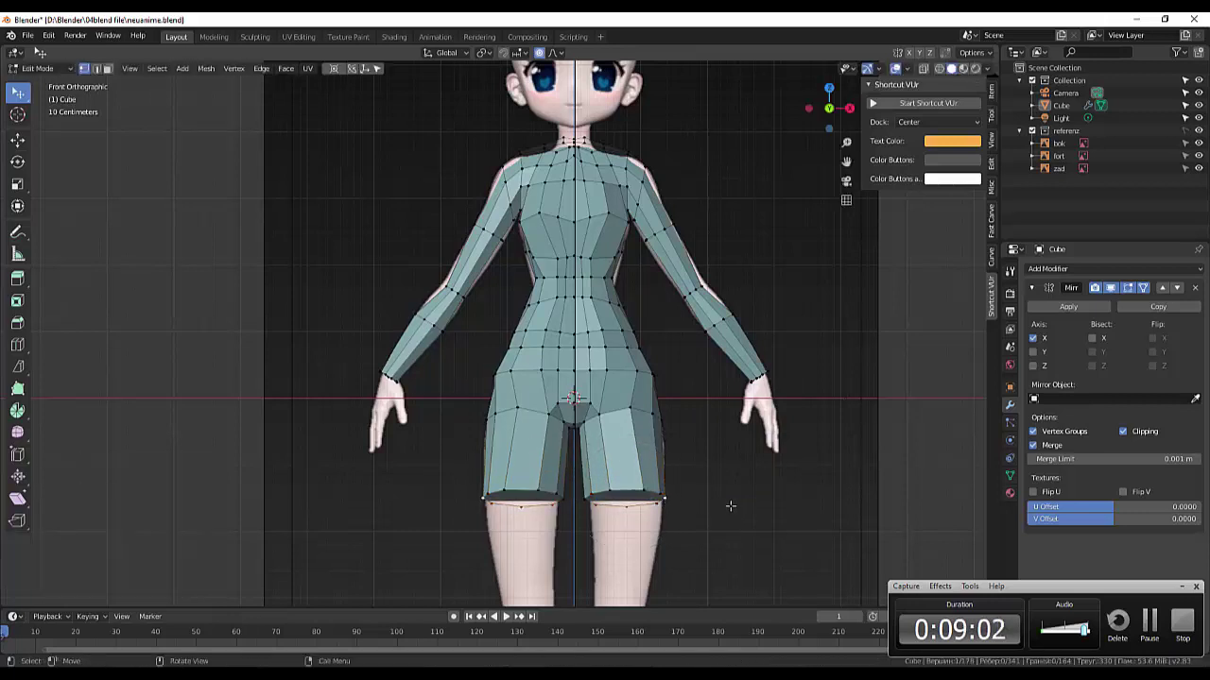
key(g)
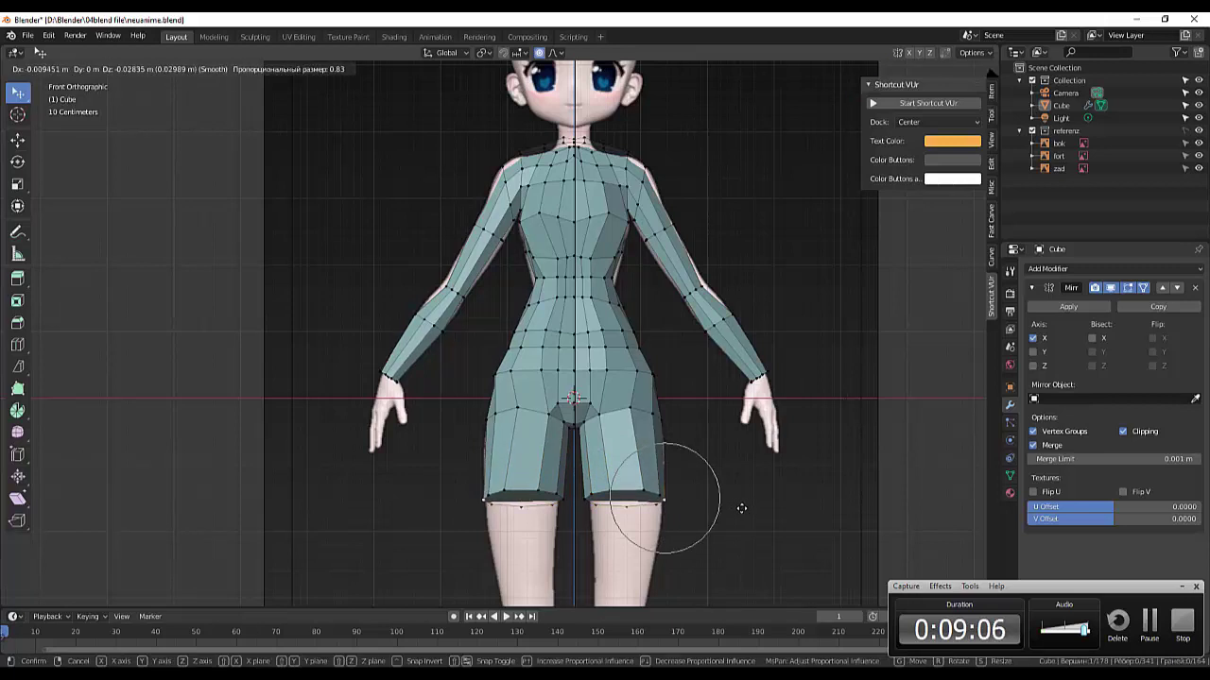
click(741, 510)
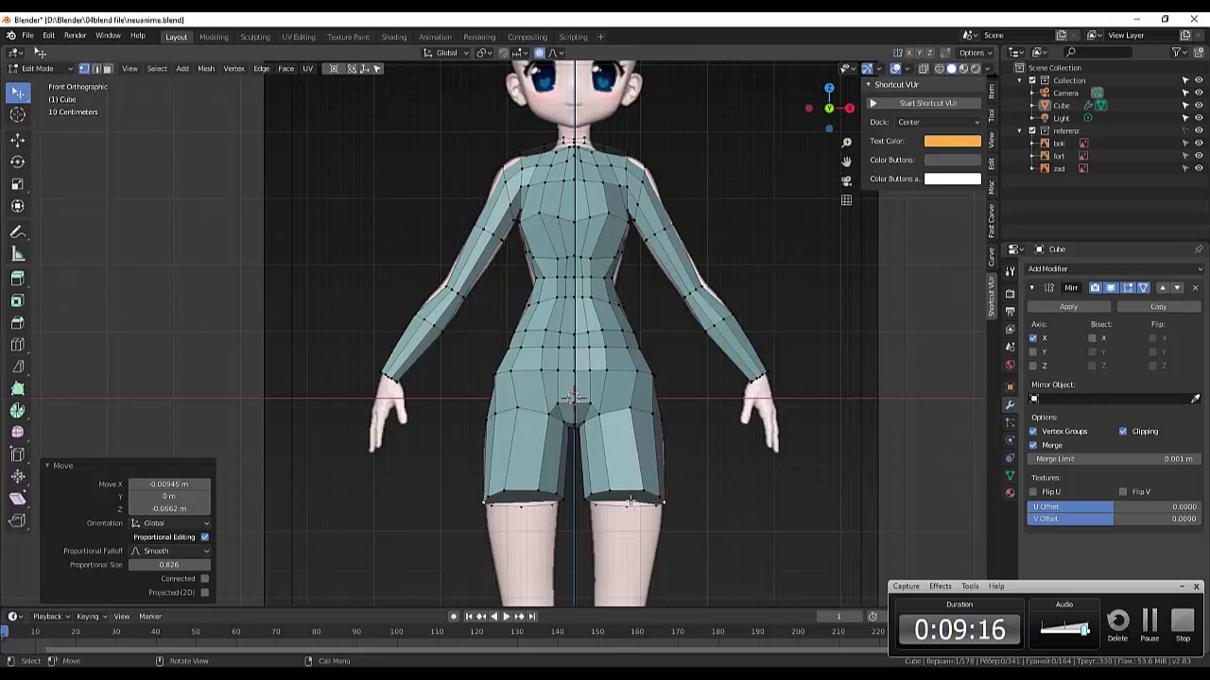
scroll(628, 501, down, 2)
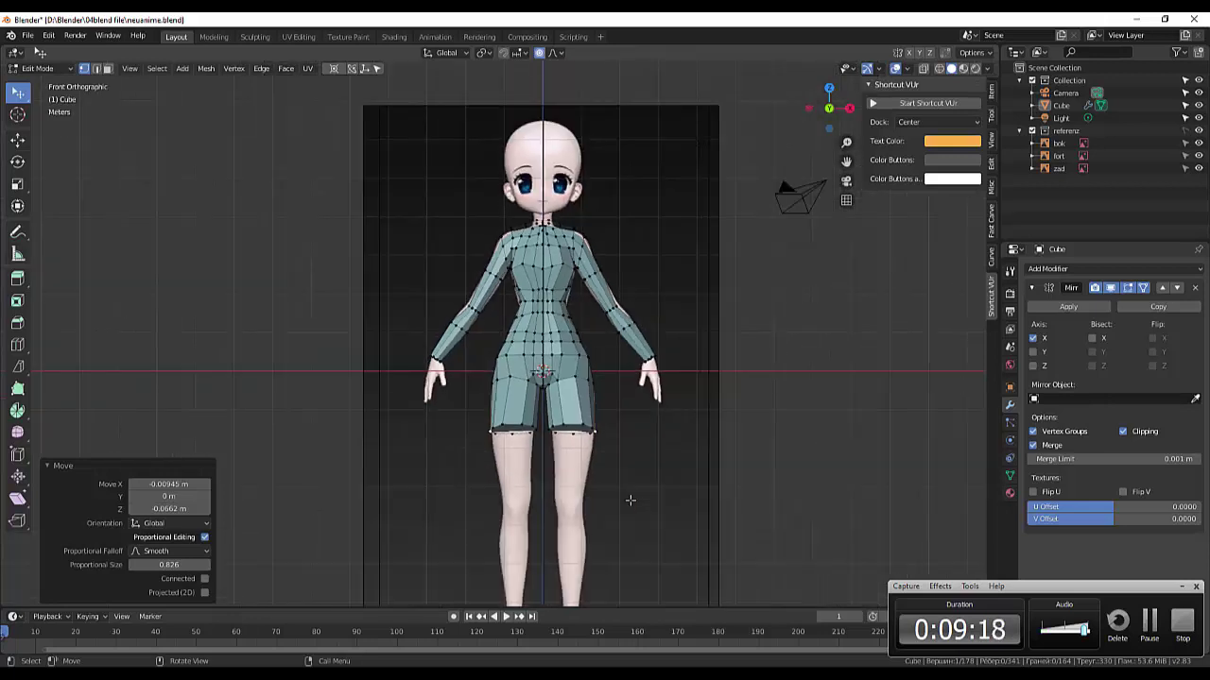
- Select the hem faces and move them to match the side reference
click(107, 70)
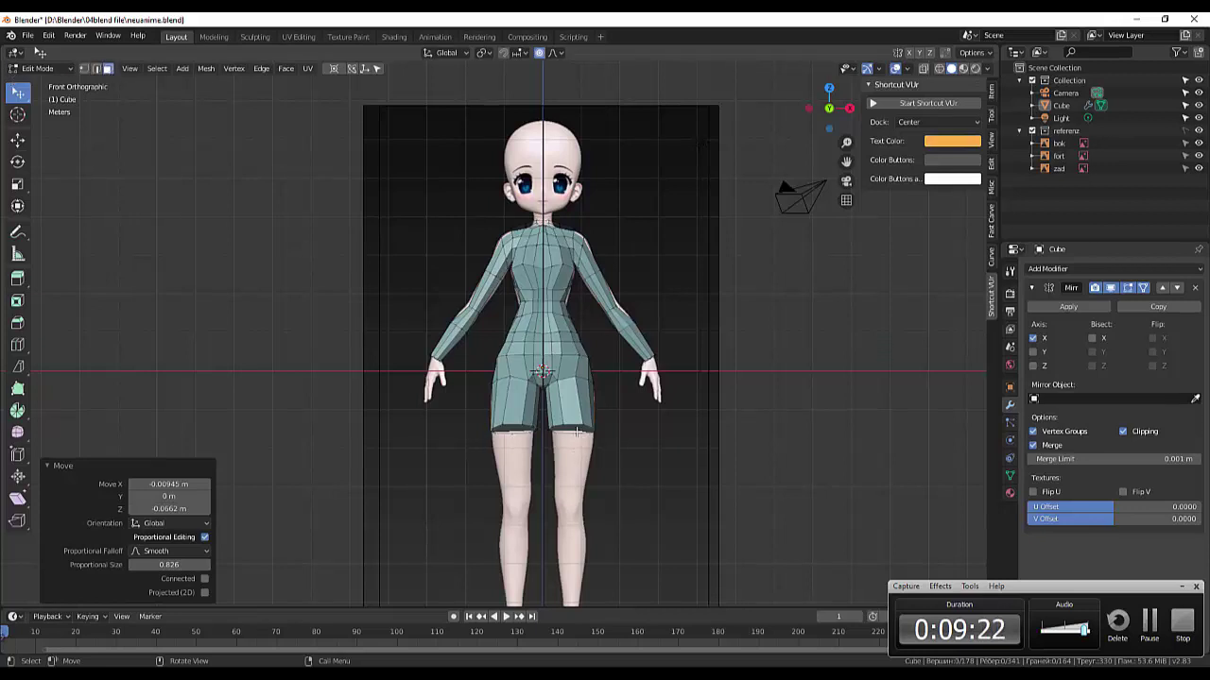
click(578, 437)
mouse_move(696, 426)
middle_down()
mouse_move(585, 446)
mouse_move(572, 421)
middle_up()
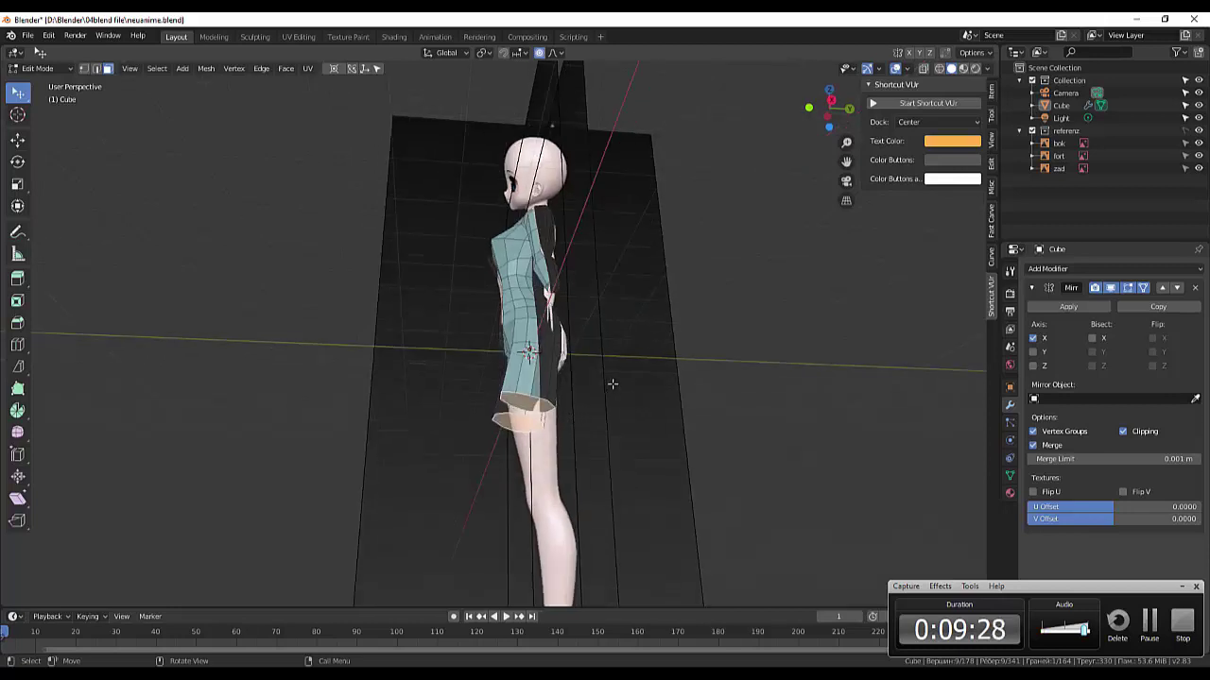
key(KP_3)
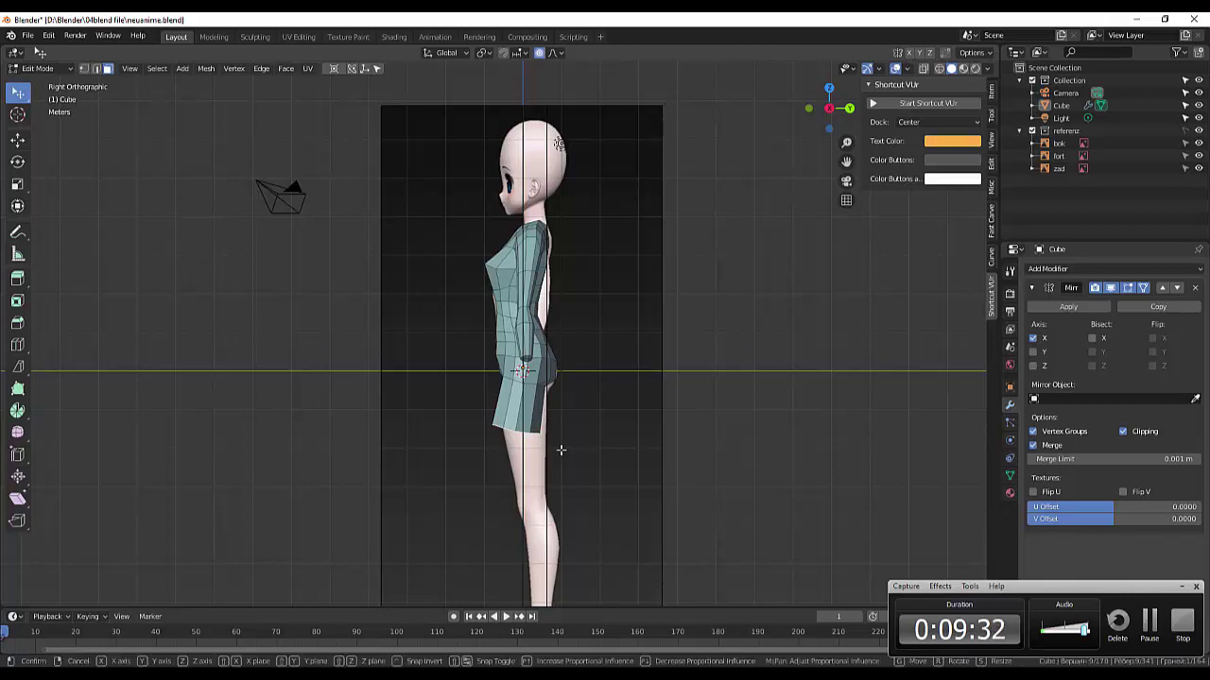
key(g)
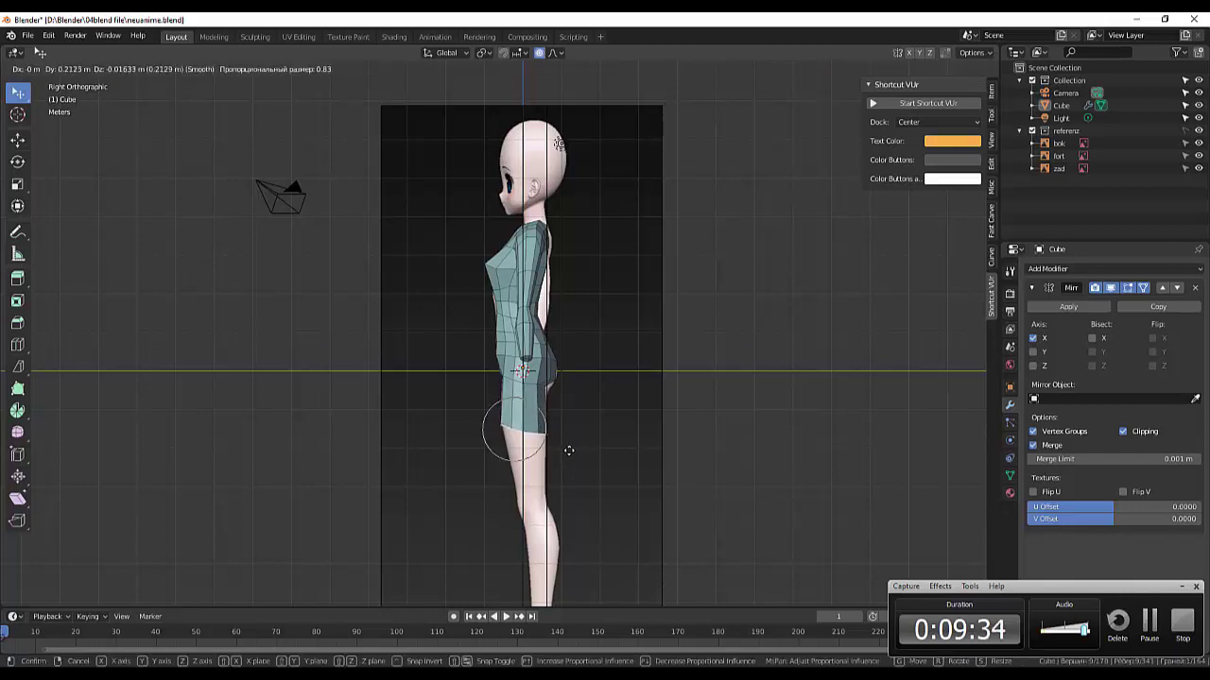
click(569, 451)
- Tilt the hem -14°, scale it to 0.897 and raise it 0.748 m proportionally
key(r)
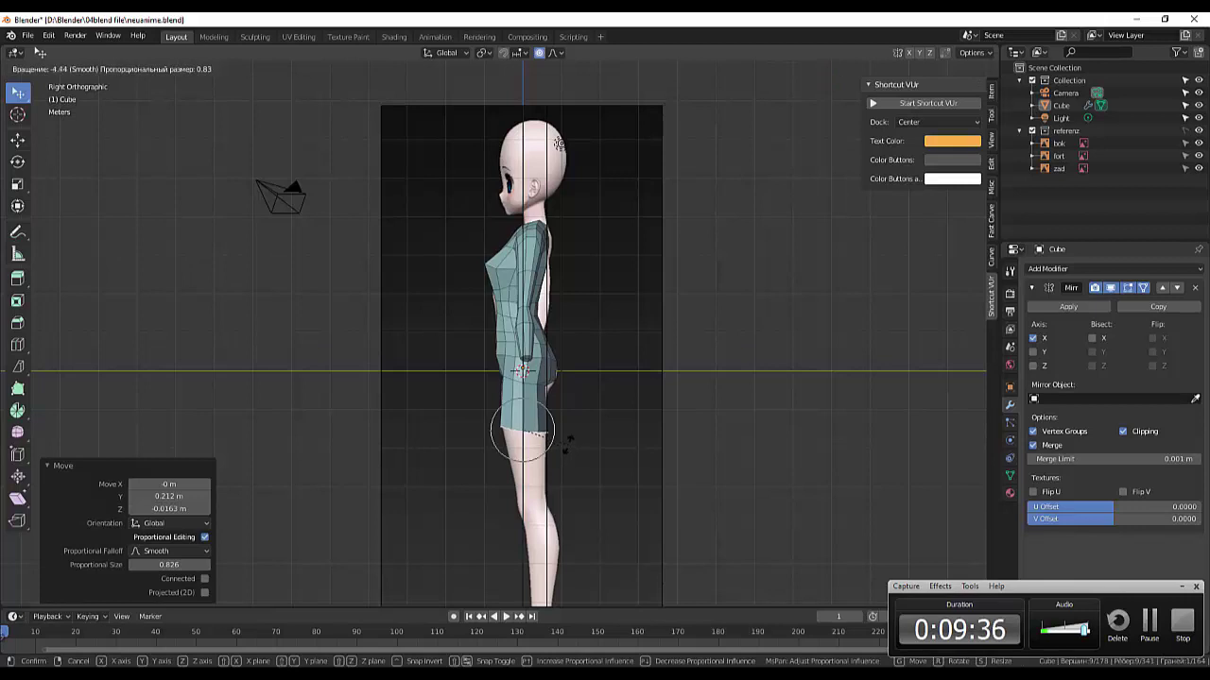
click(539, 430)
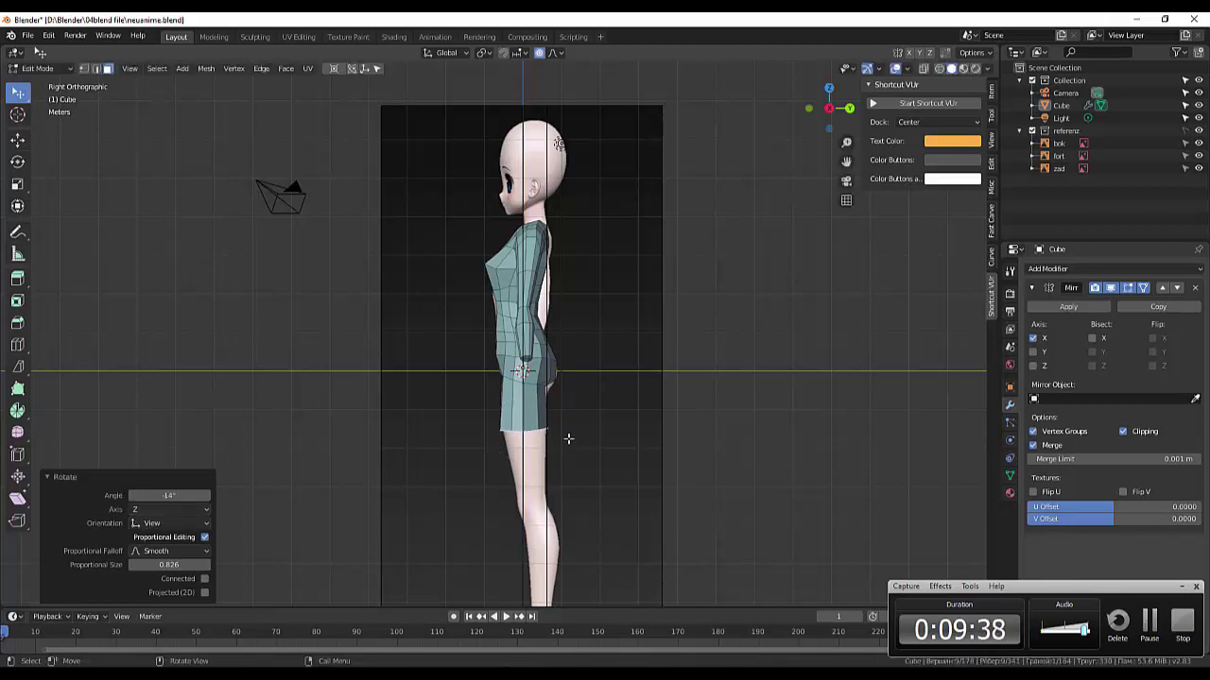
key(s)
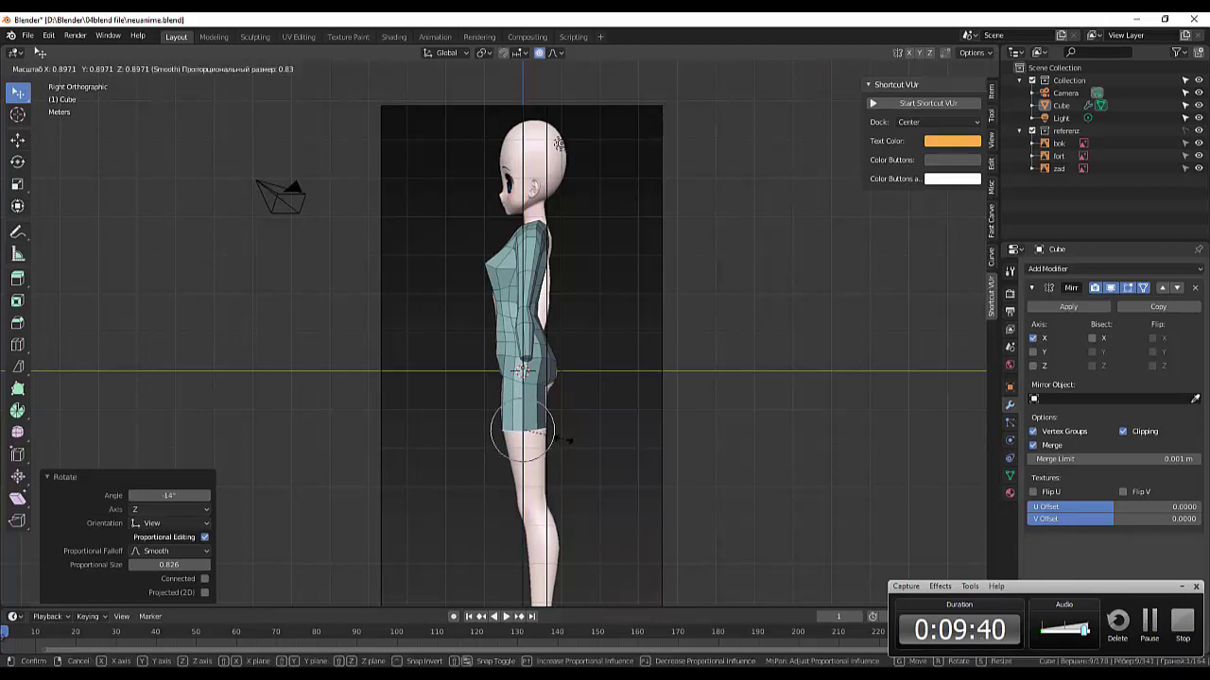
click(567, 439)
scroll(566, 444, up, 2)
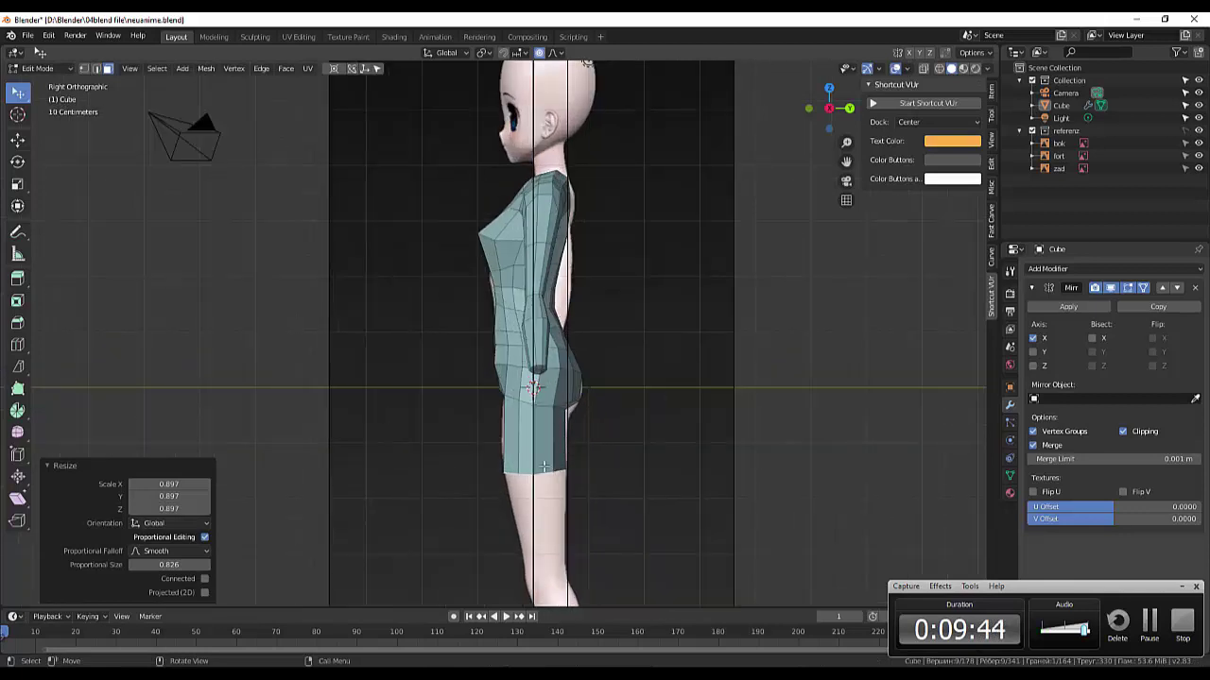
key(g)
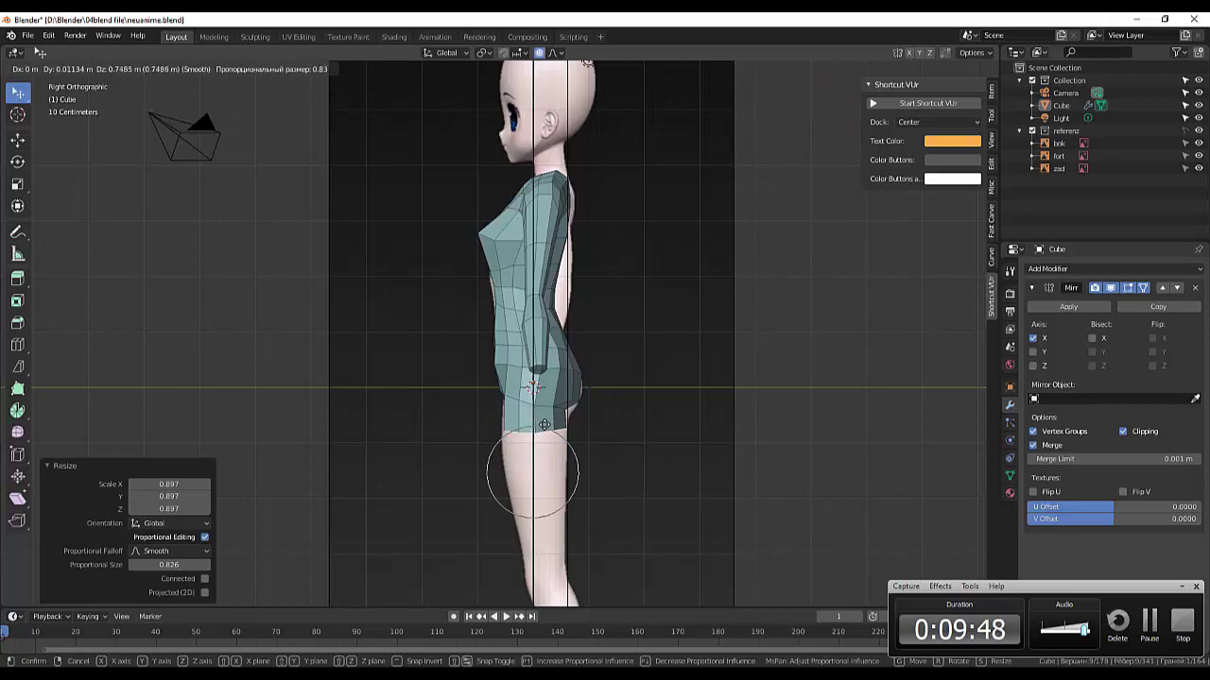
click(547, 430)
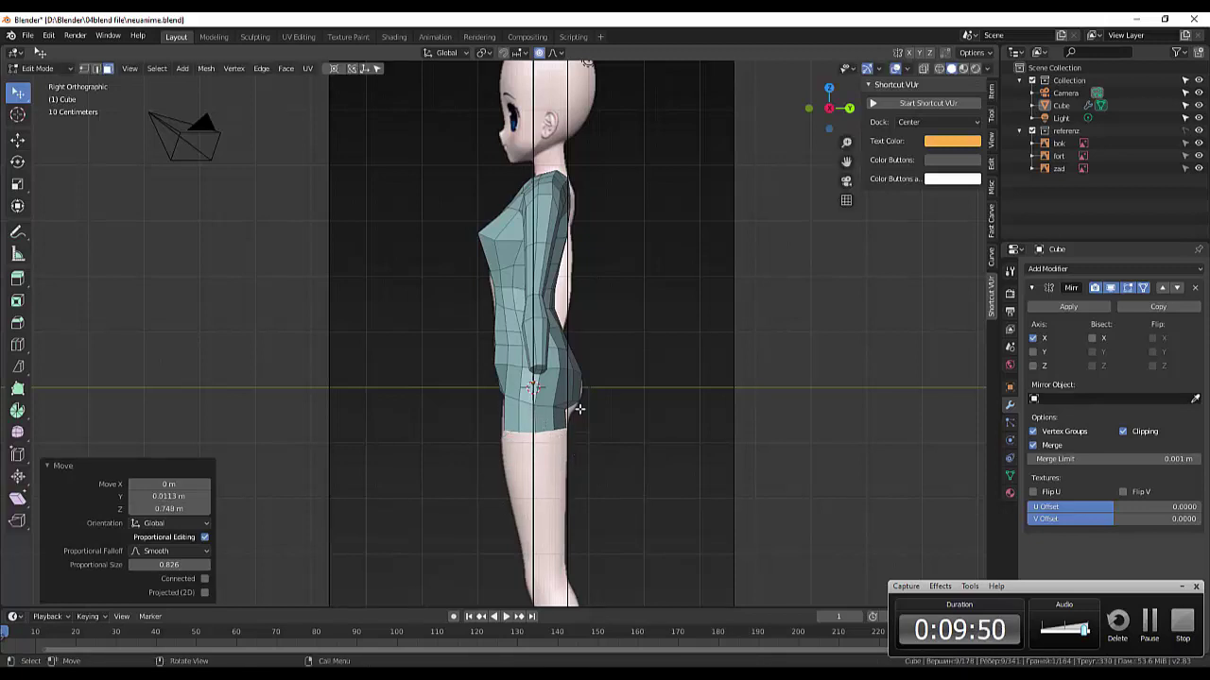
scroll(582, 414, up, 1)
scroll(593, 448, up, 1)
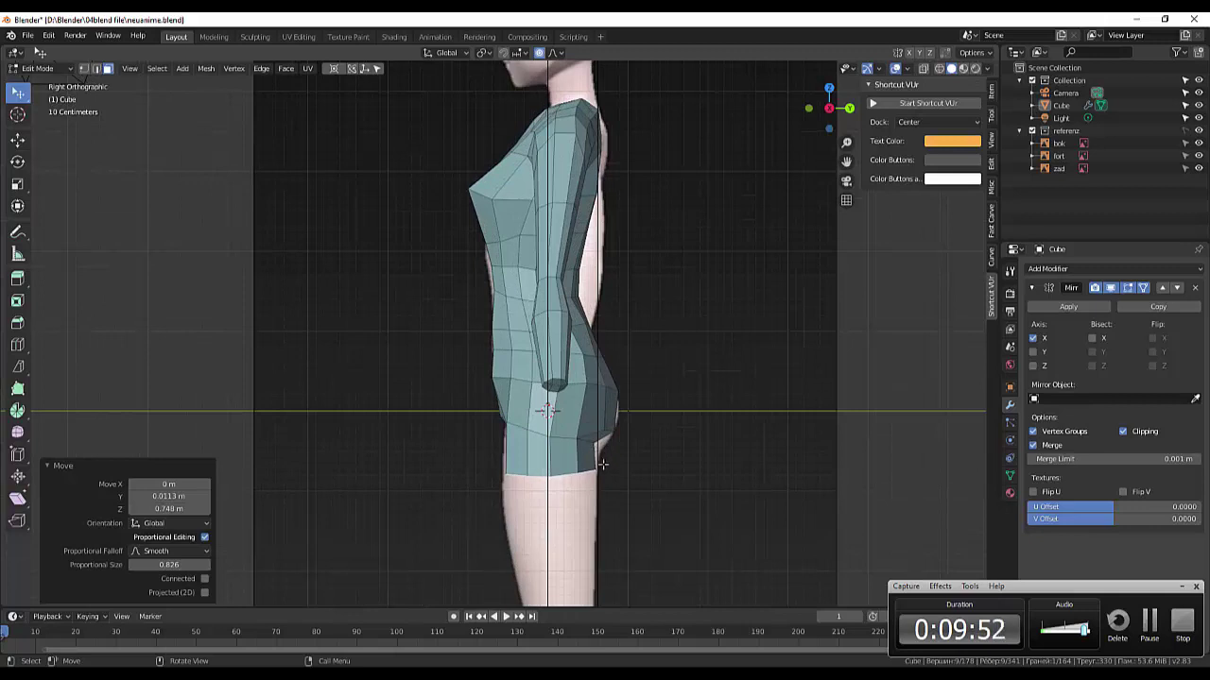
click(84, 69)
click(593, 443)
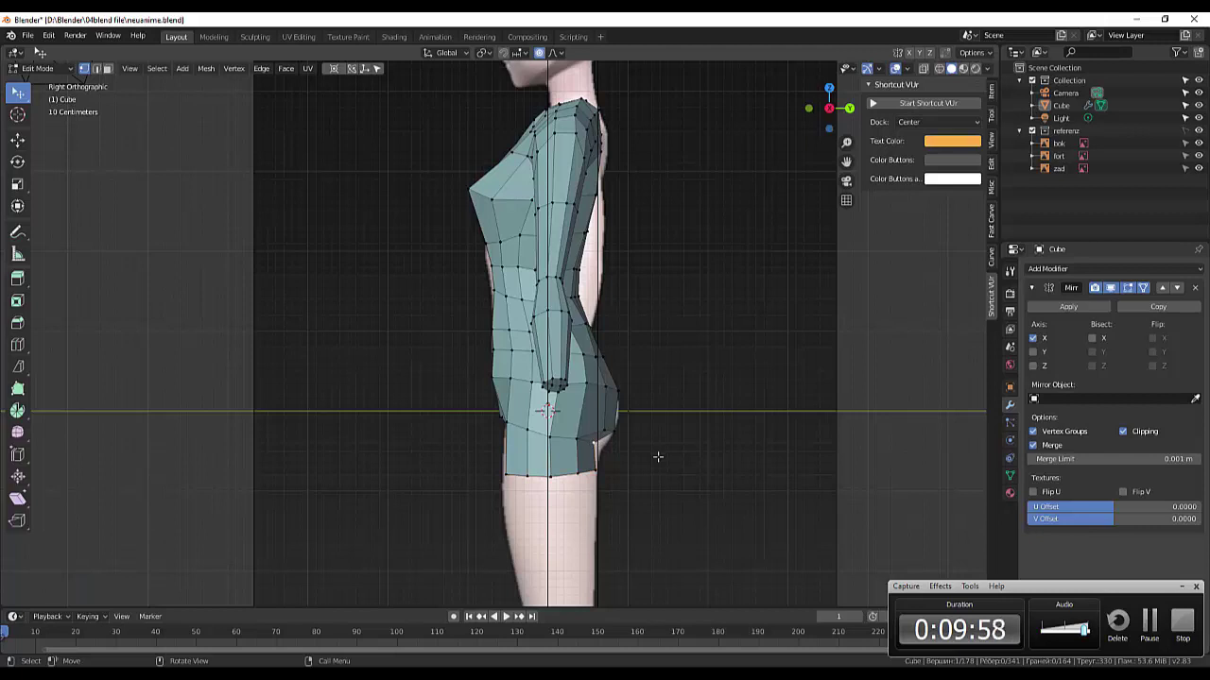
- Move the buttock vertex and the back and front hip vertices with proportional editing to shape the hips
key(g)
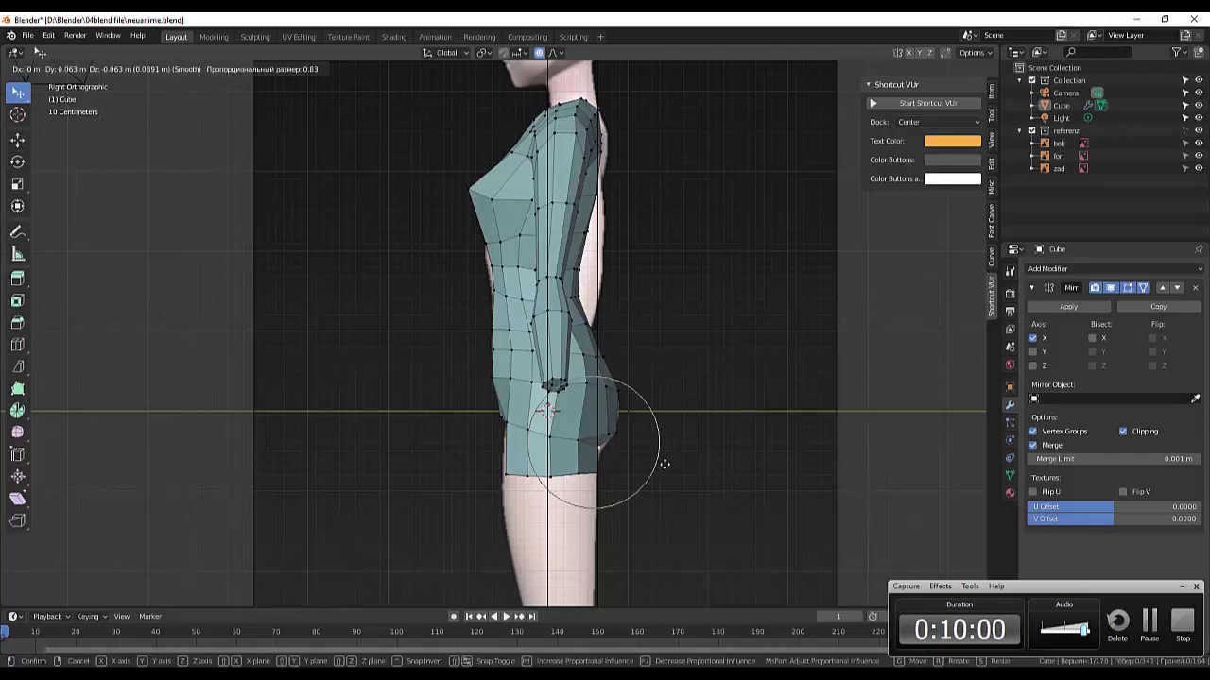
click(662, 467)
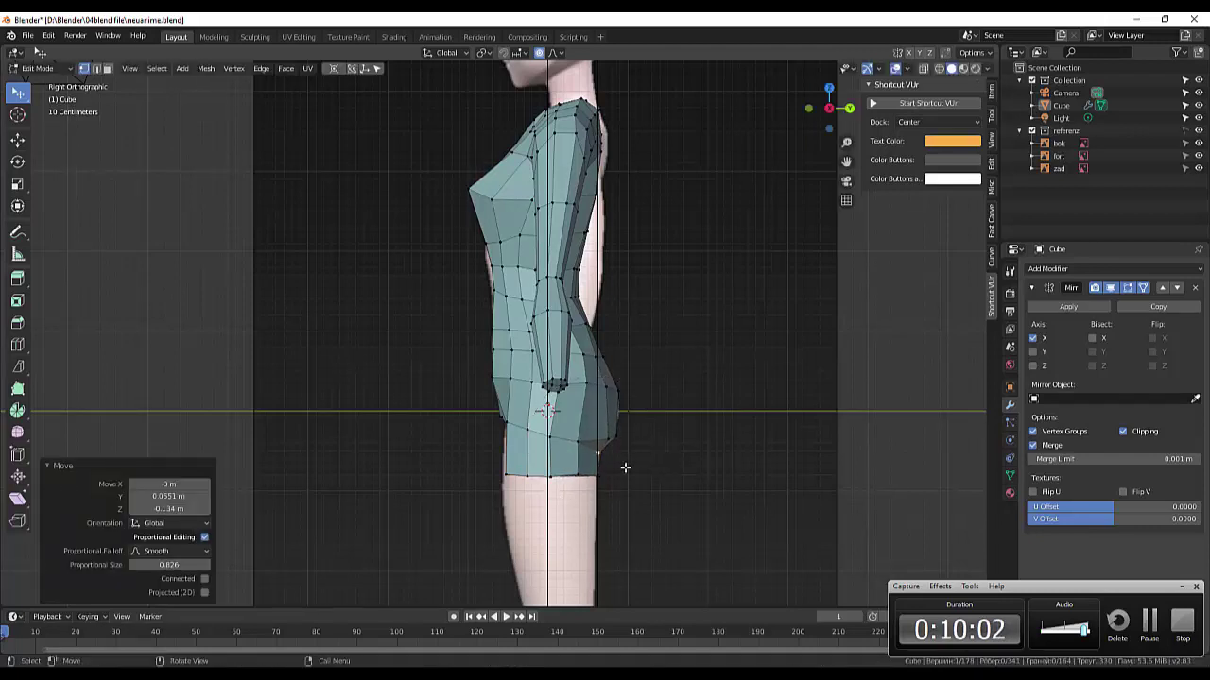
click(615, 438)
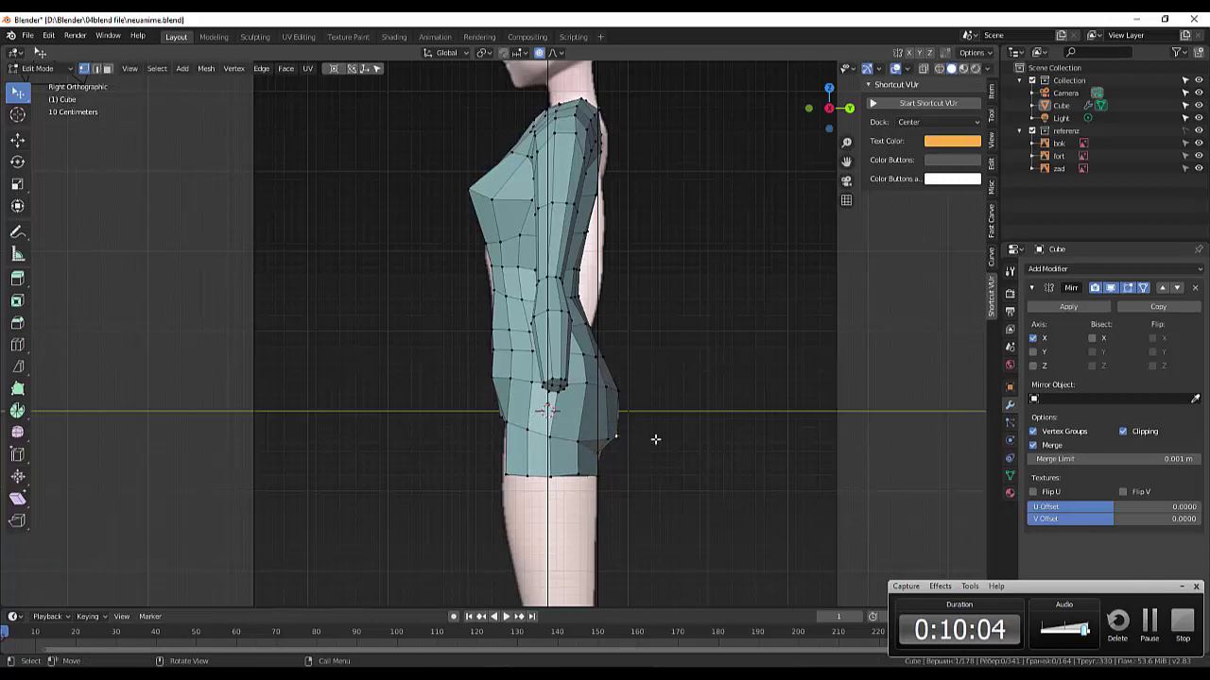
key(g)
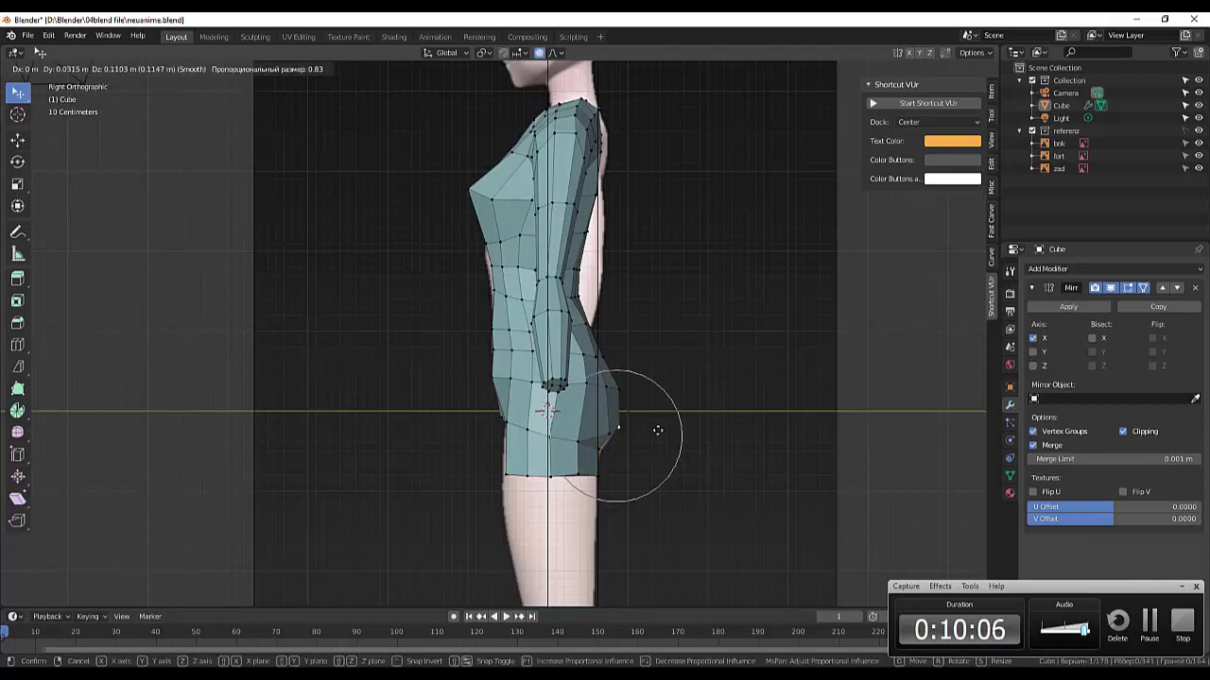
click(659, 431)
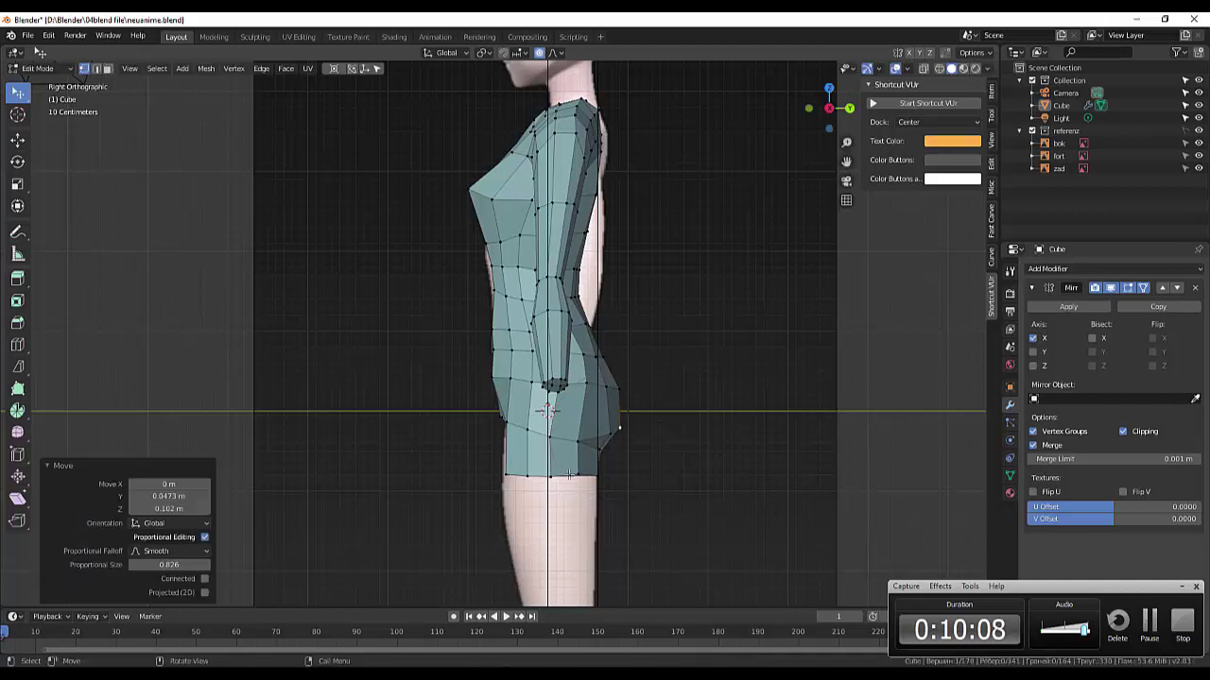
click(507, 425)
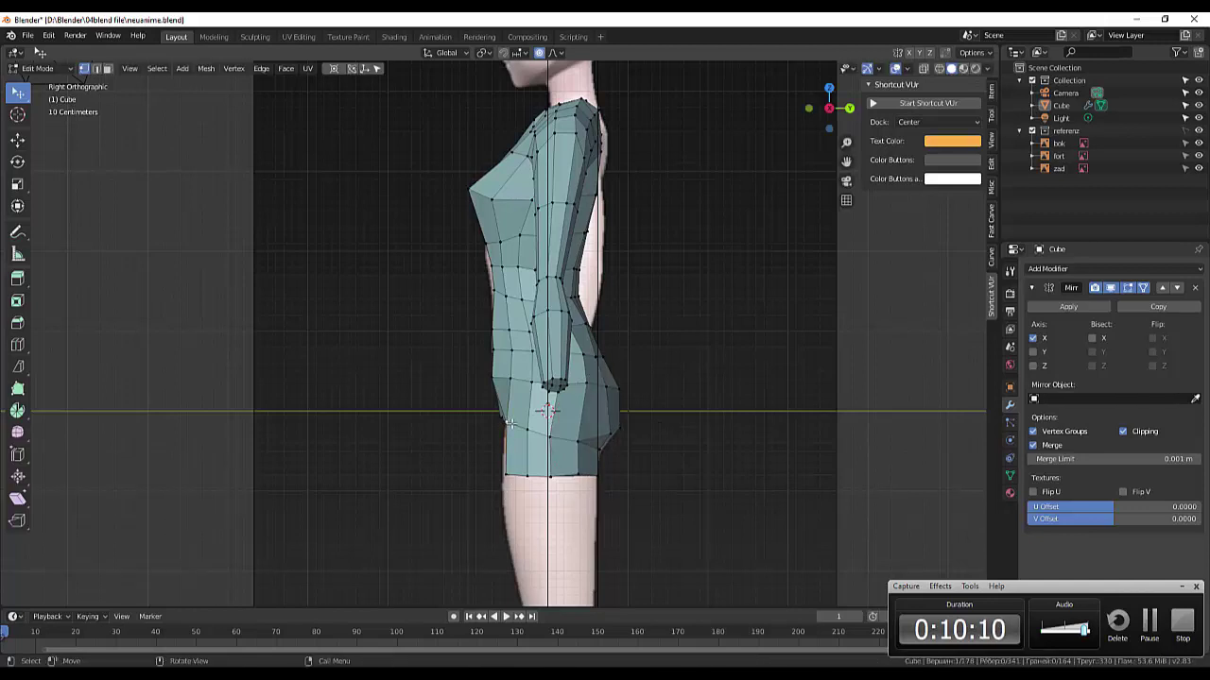
key(g)
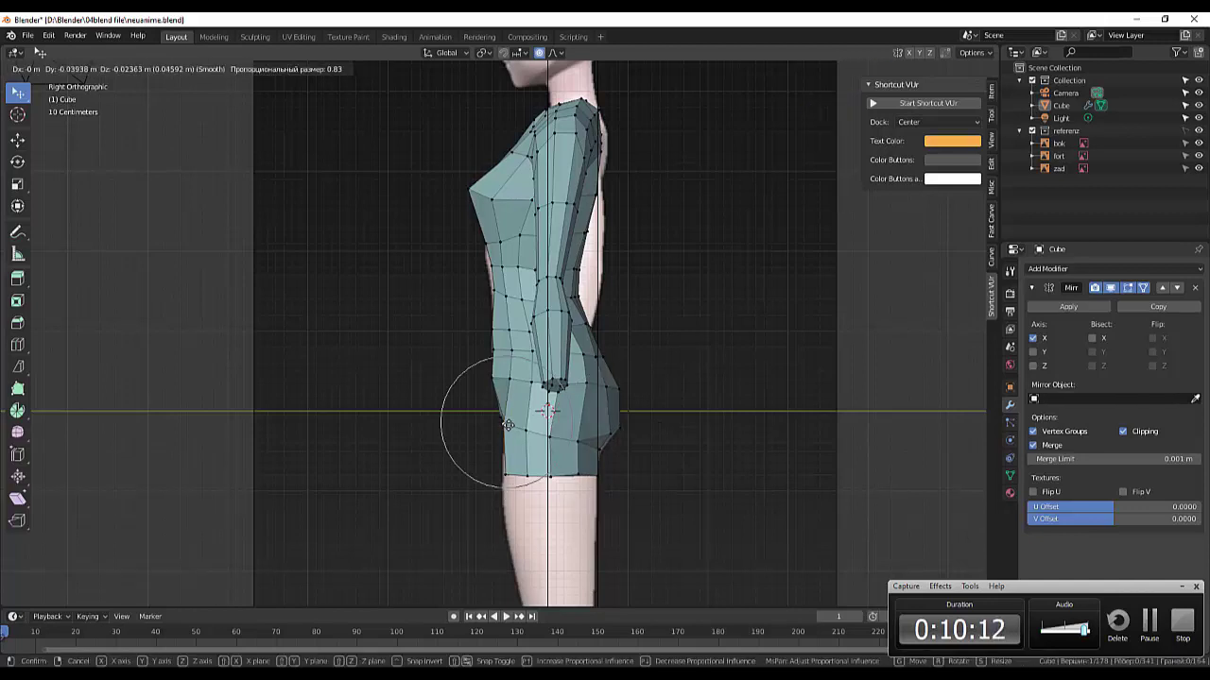
click(507, 466)
- Pull the front lower hip vertex into place and clear the selection
click(508, 475)
key(g)
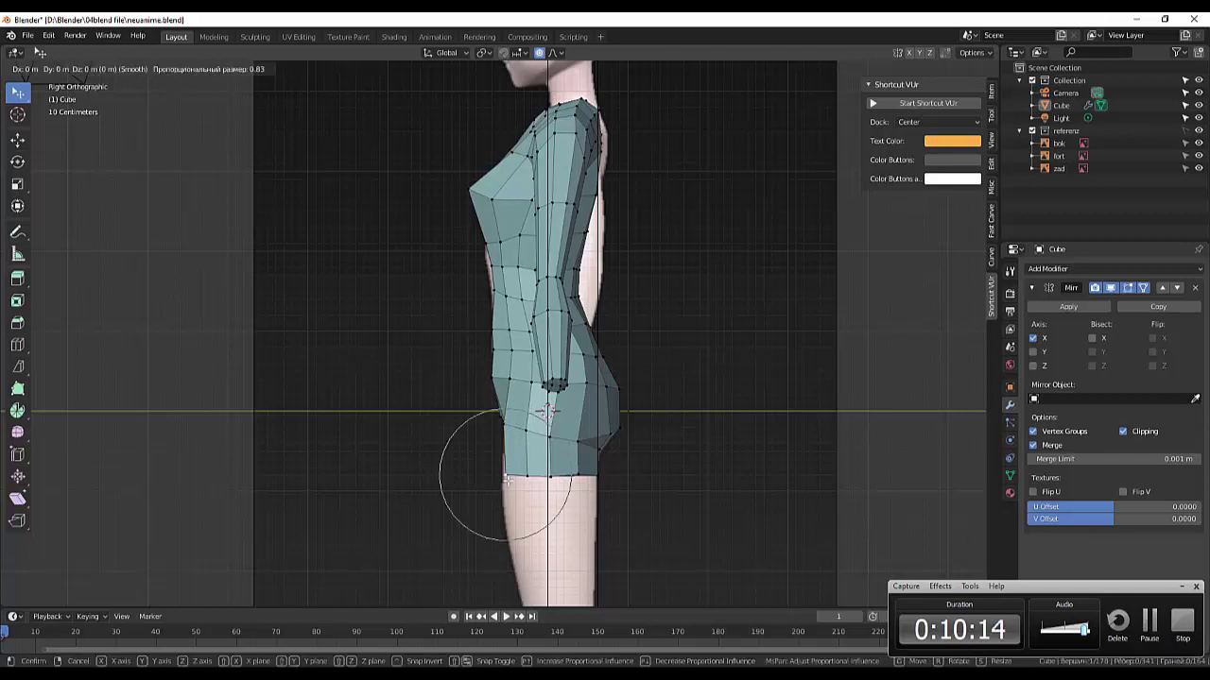
click(505, 478)
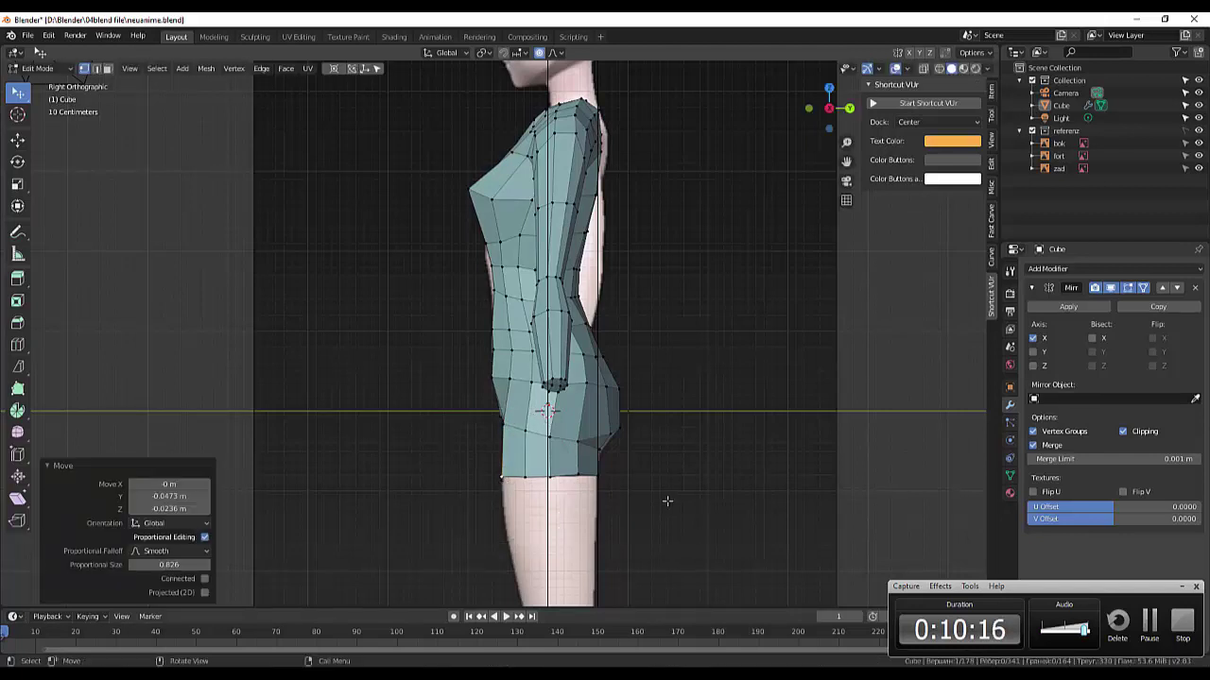
click(667, 501)
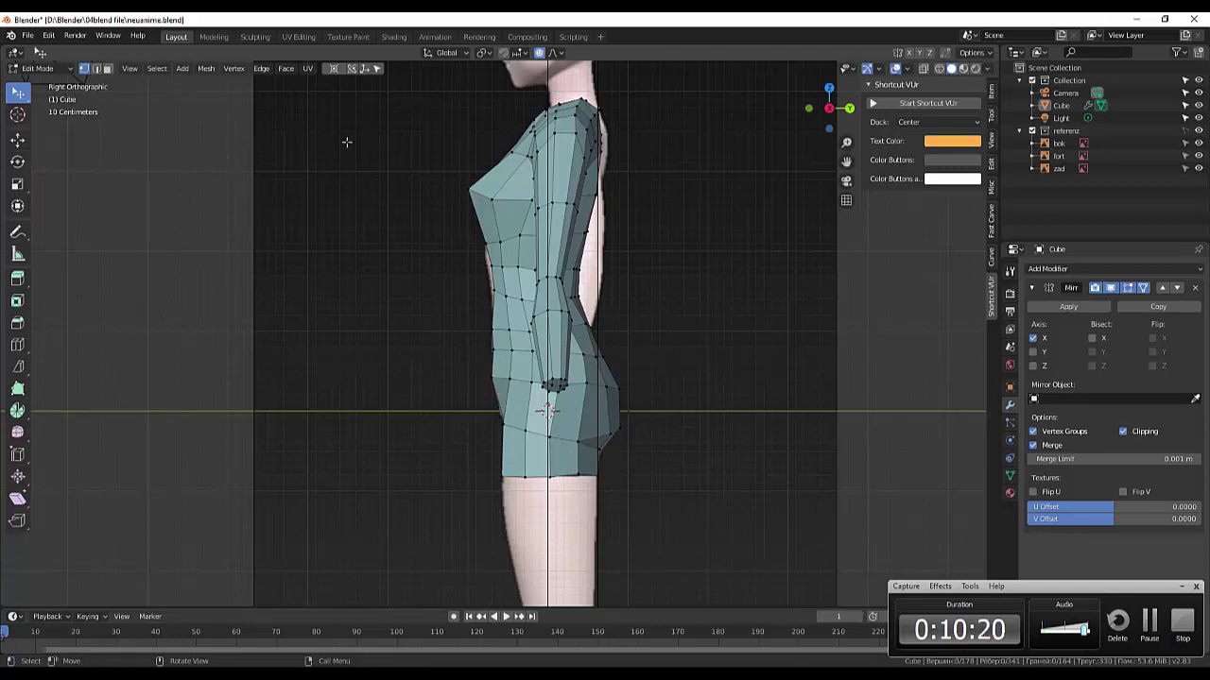
- With proportional editing off, move a rear hip vertex by 0, 0.0236, -0.0158 m to round the buttock
click(544, 52)
key(g)
click(638, 482)
key(g)
click(609, 457)
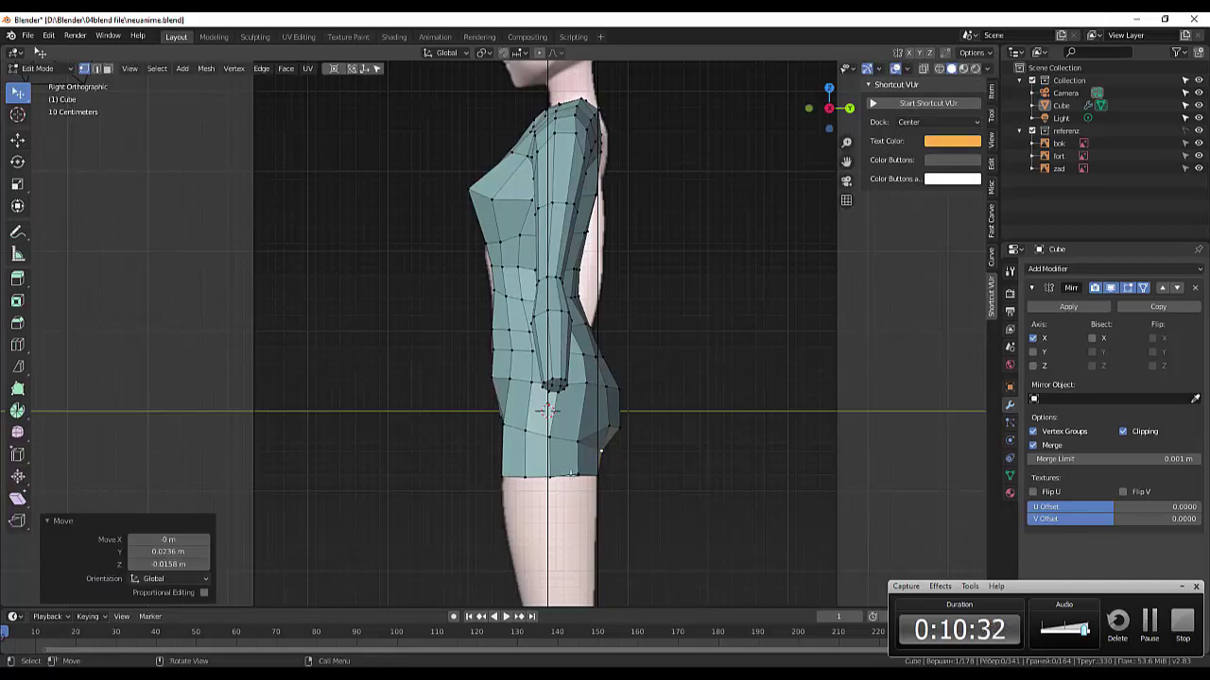
drag(580, 476, 584, 486)
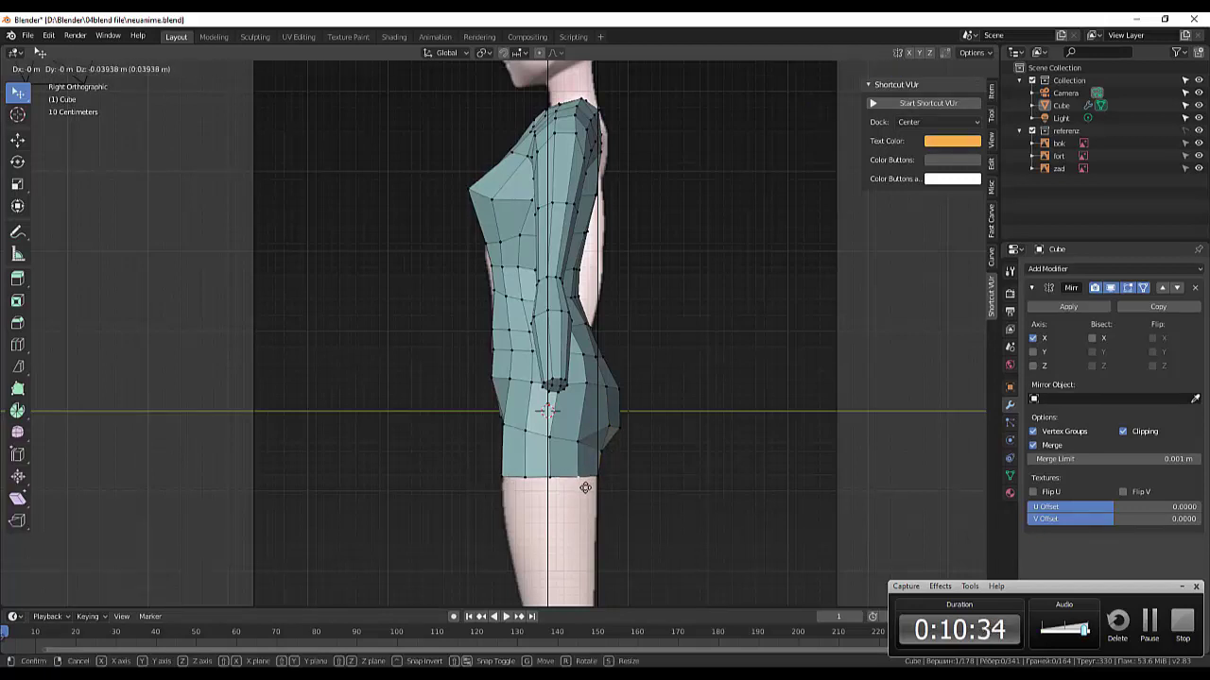
middle_drag(690, 494, 834, 493)
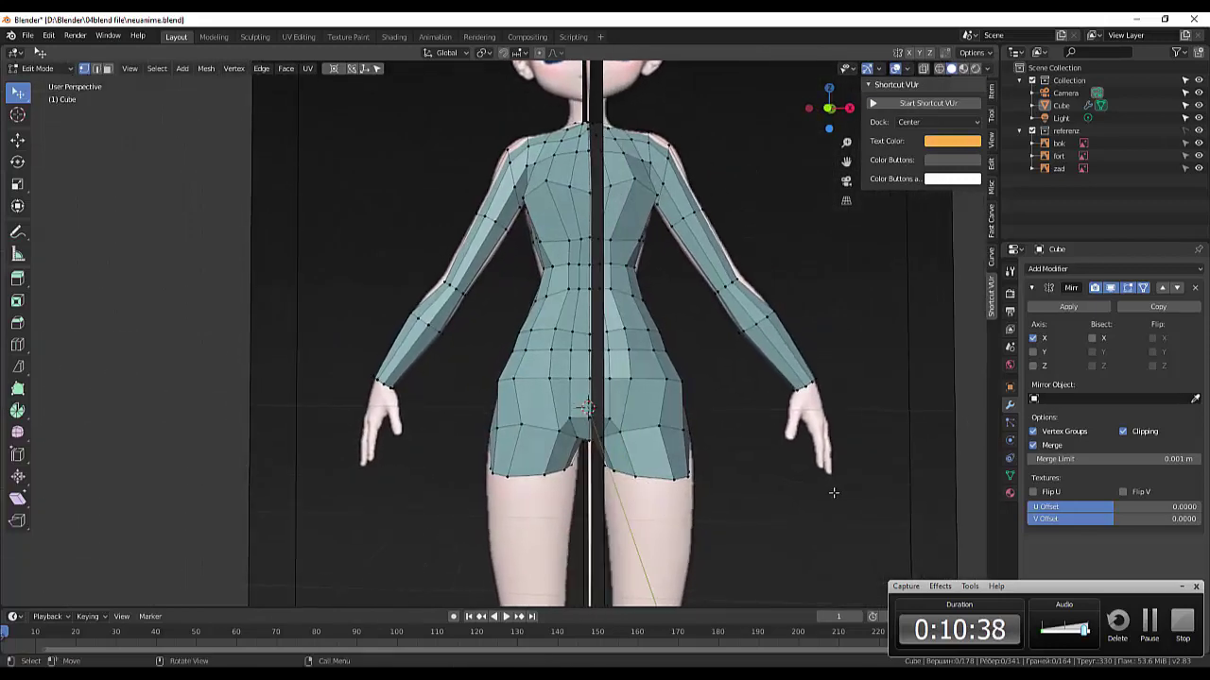
- In front view, scale the hips' bottom hem loop up by 1.136 to widen the leg openings
key(KP_1)
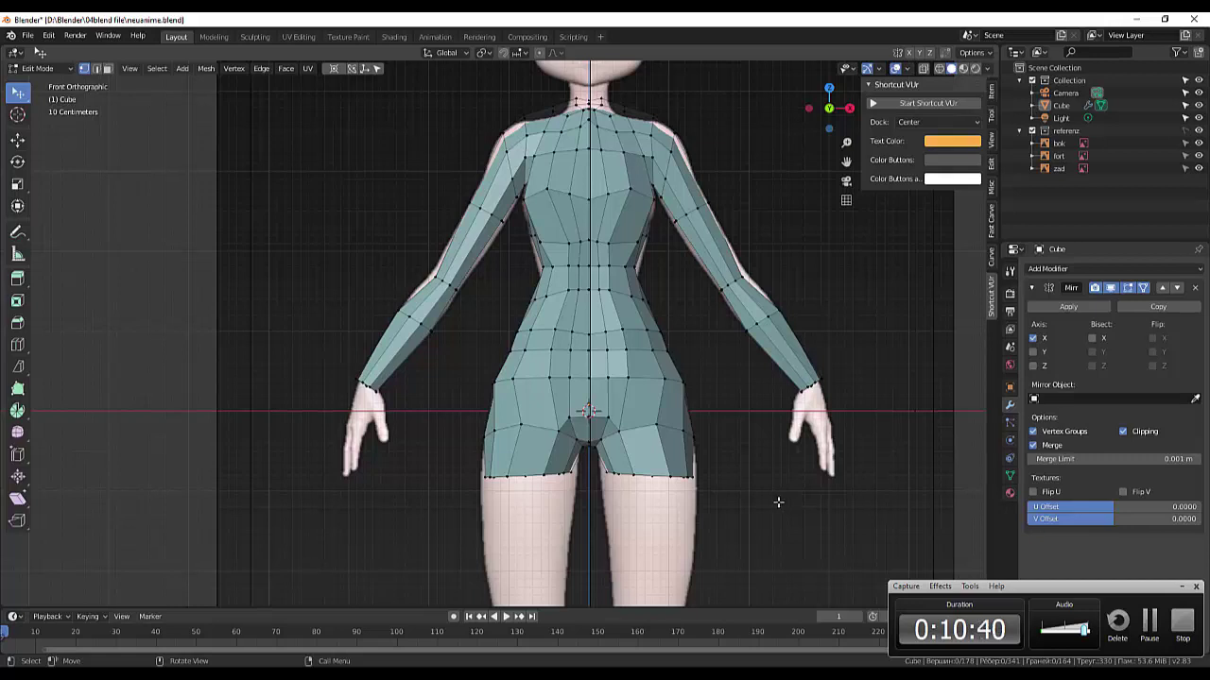
alt+click(663, 476)
key(s)
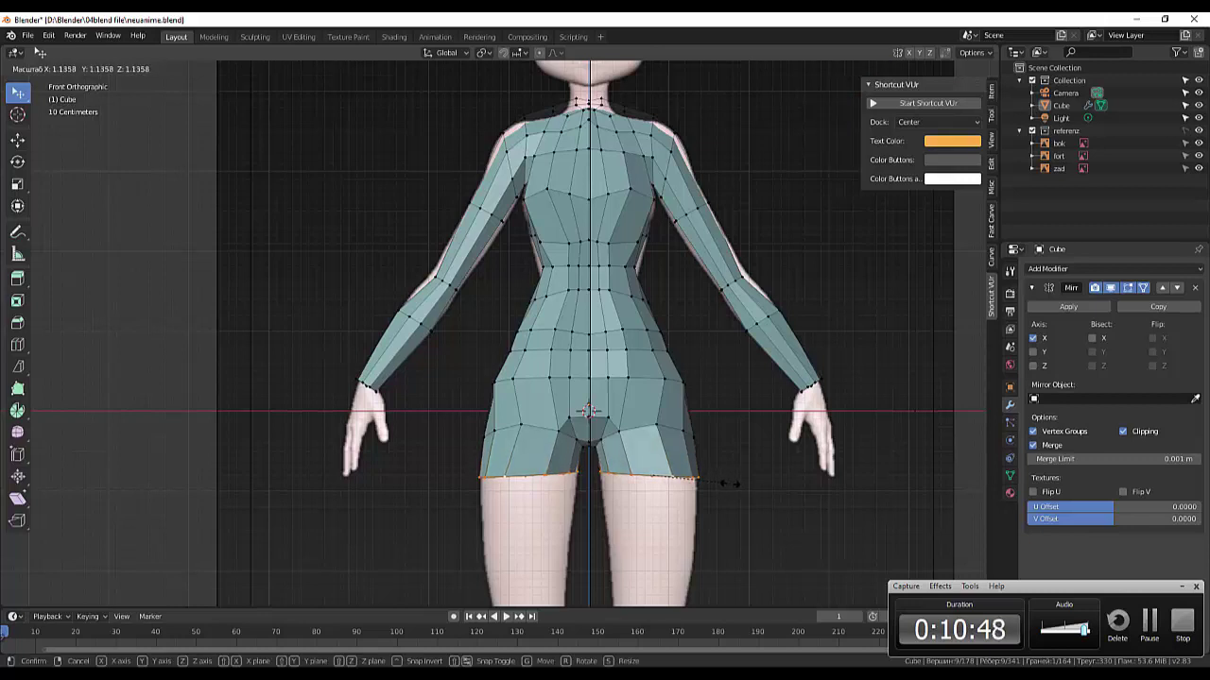
click(727, 484)
scroll(724, 500, down, 3)
scroll(725, 506, down, 2)
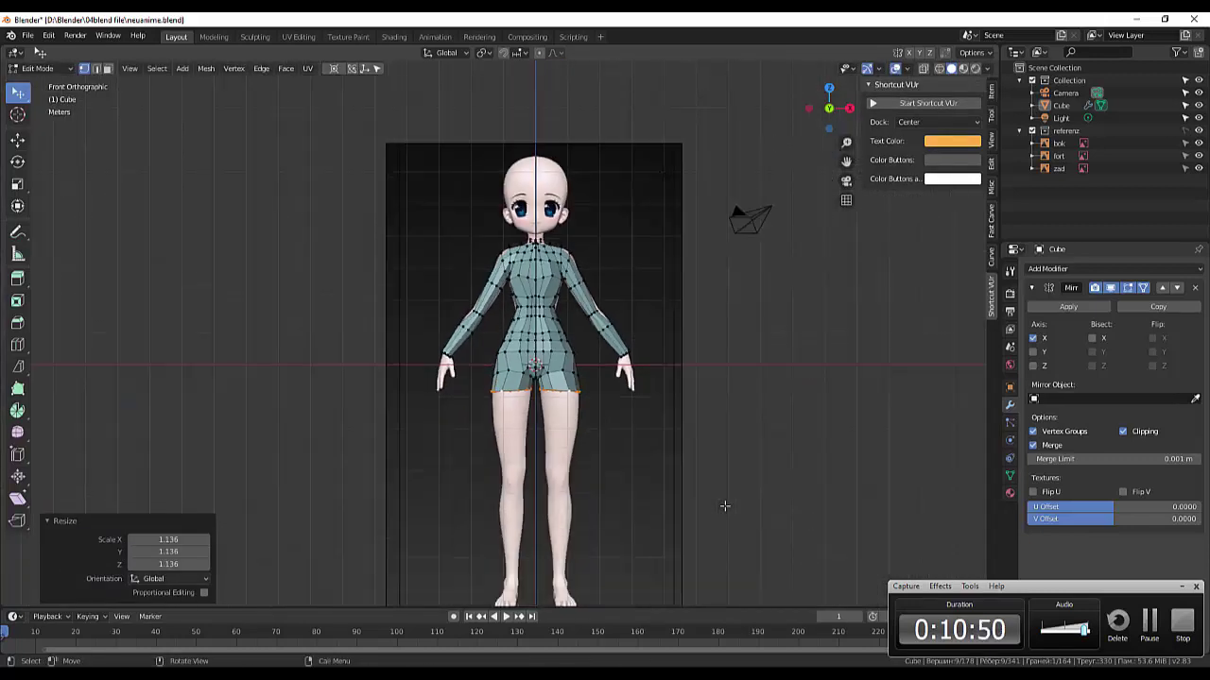
middle_drag(709, 478, 688, 484)
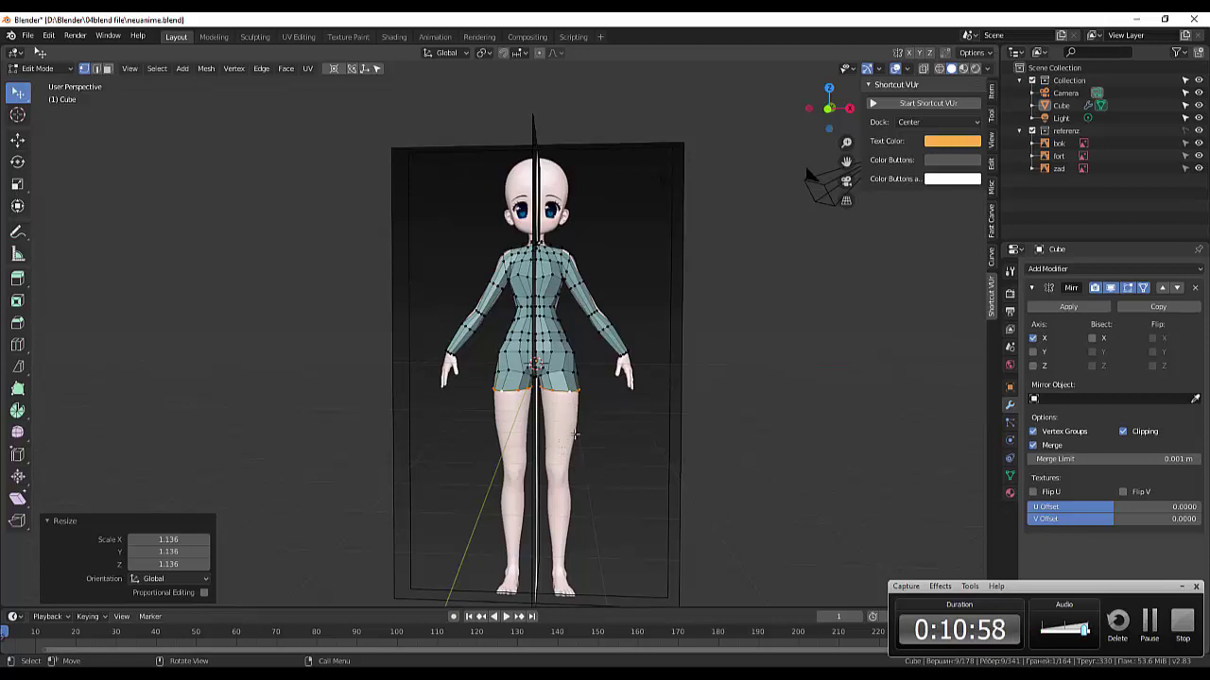
key(KP_1)
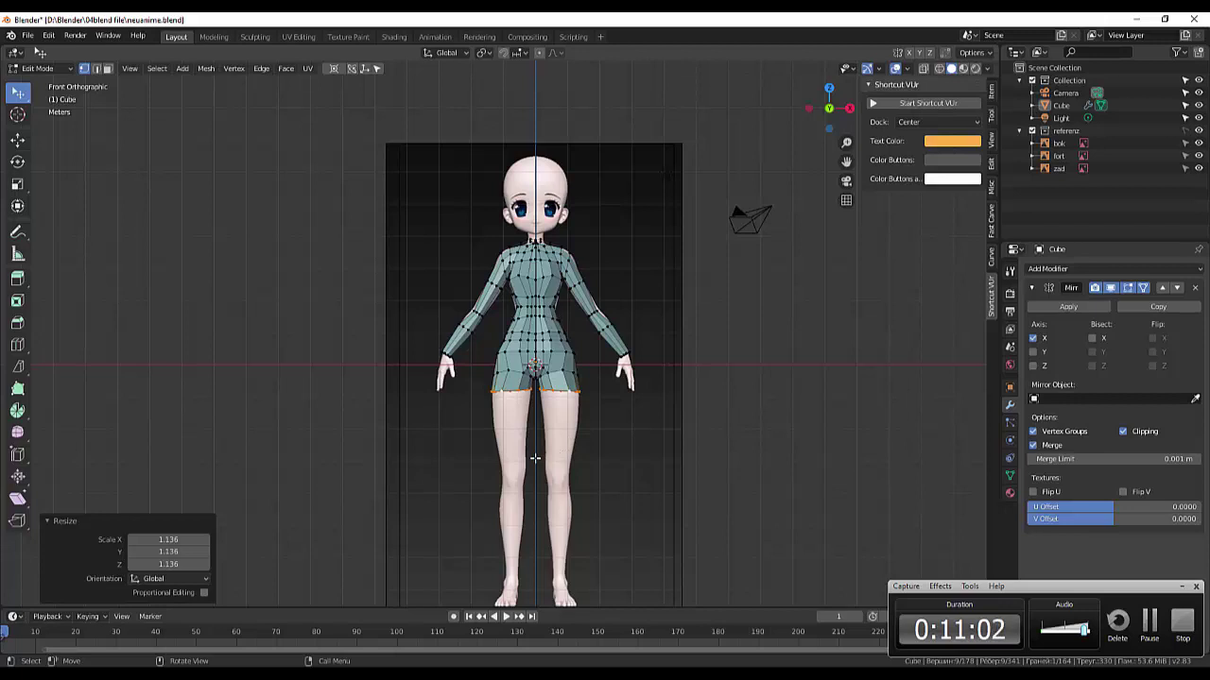
- Extrude the hem loops down into legs and narrow the new bottom edge to 0.591
key(e)
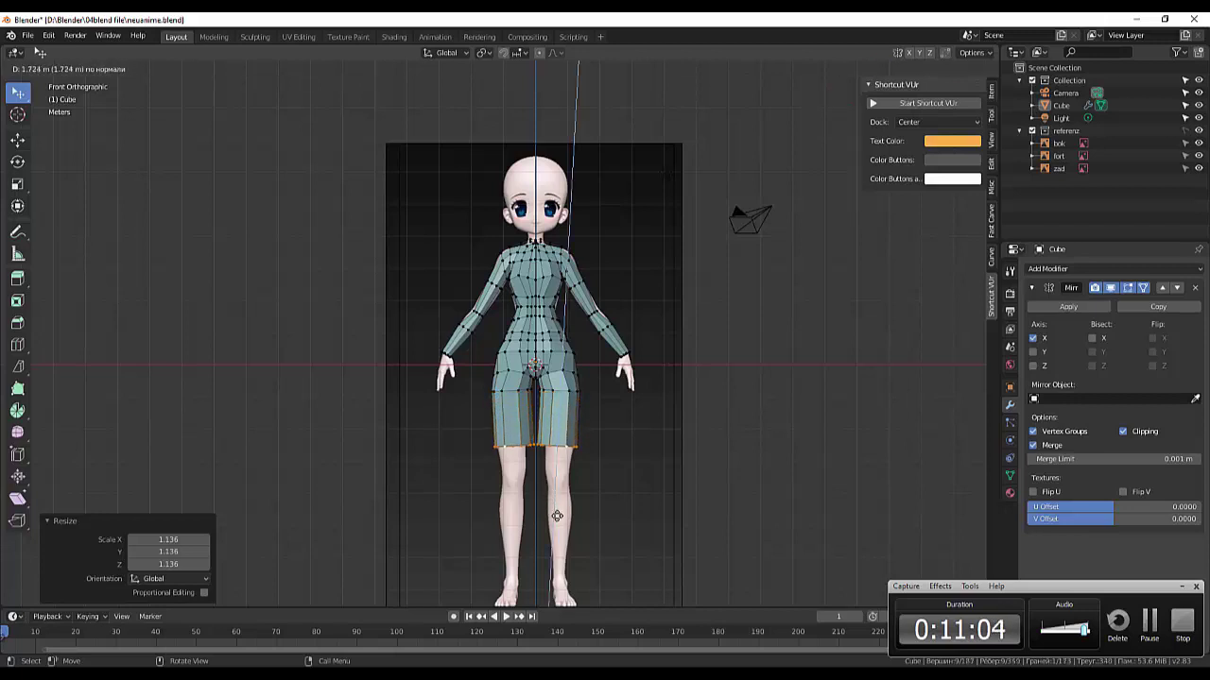
click(567, 538)
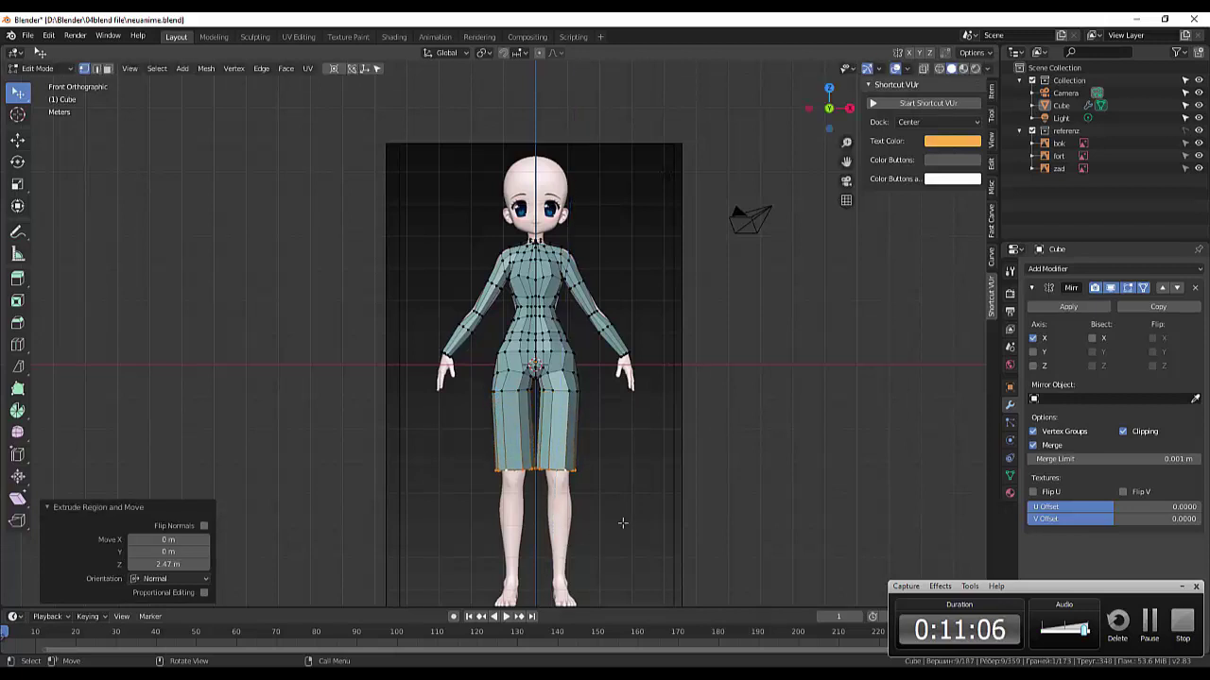
key(s)
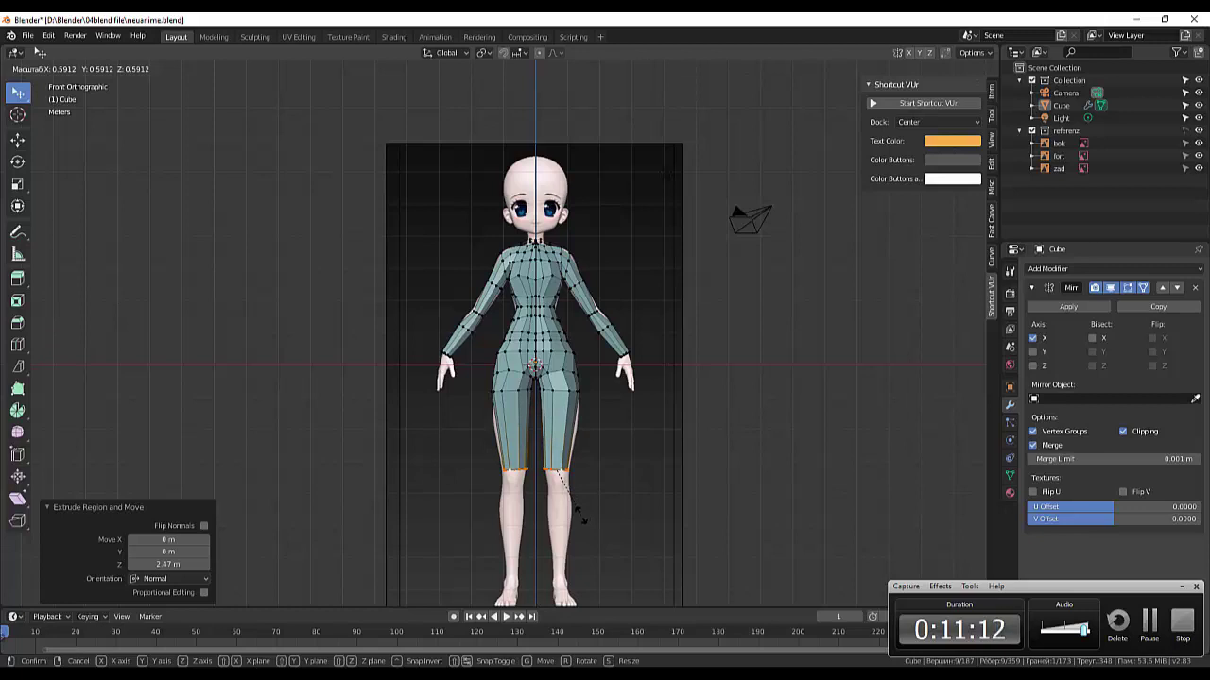
click(583, 515)
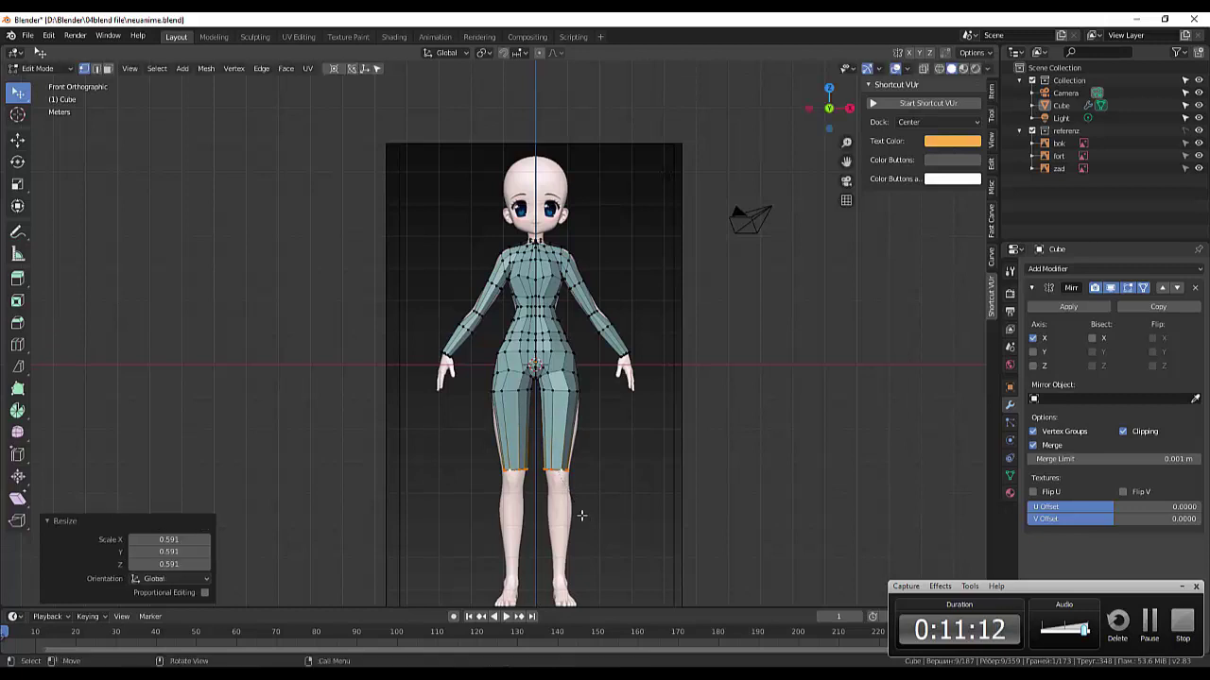
click(499, 427)
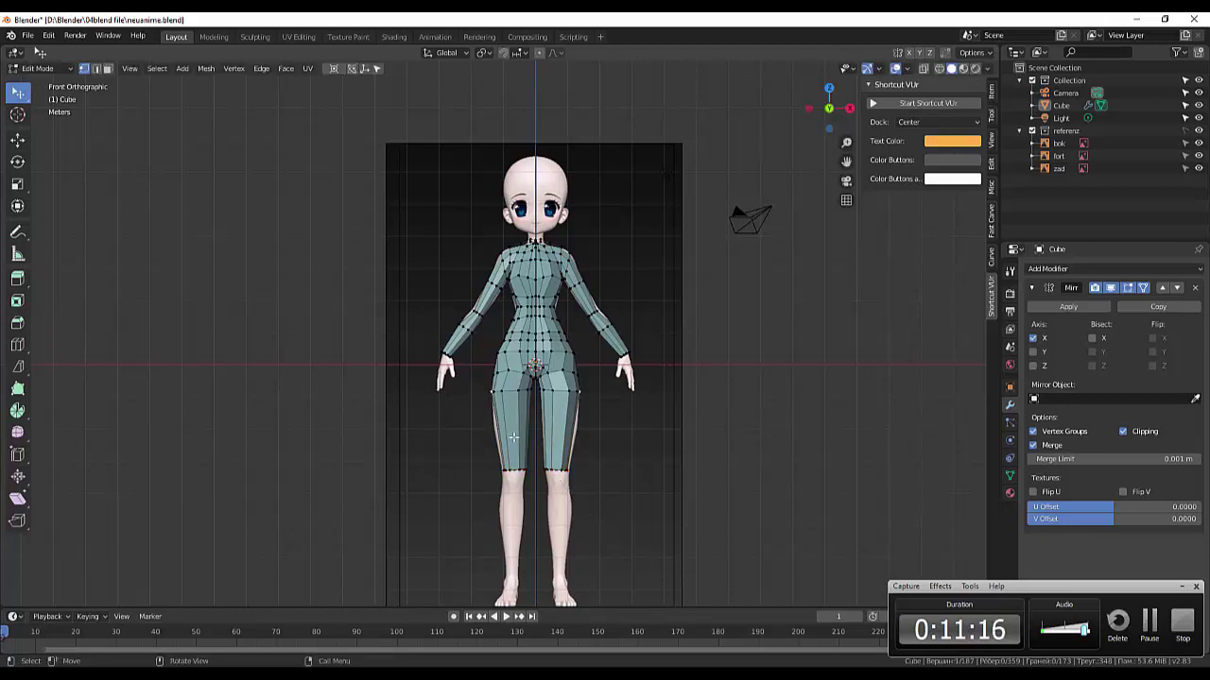
- In Edge select mode, insert a loop cut across the thighs
click(96, 68)
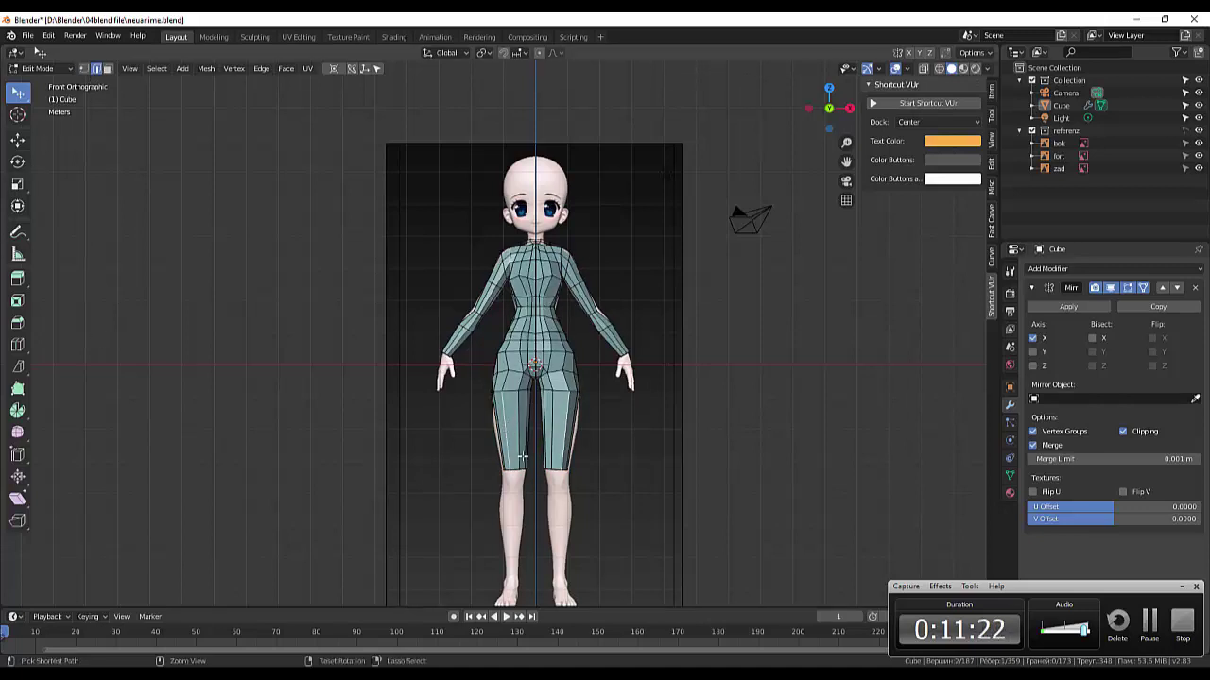
key(ctrl+r)
click(522, 457)
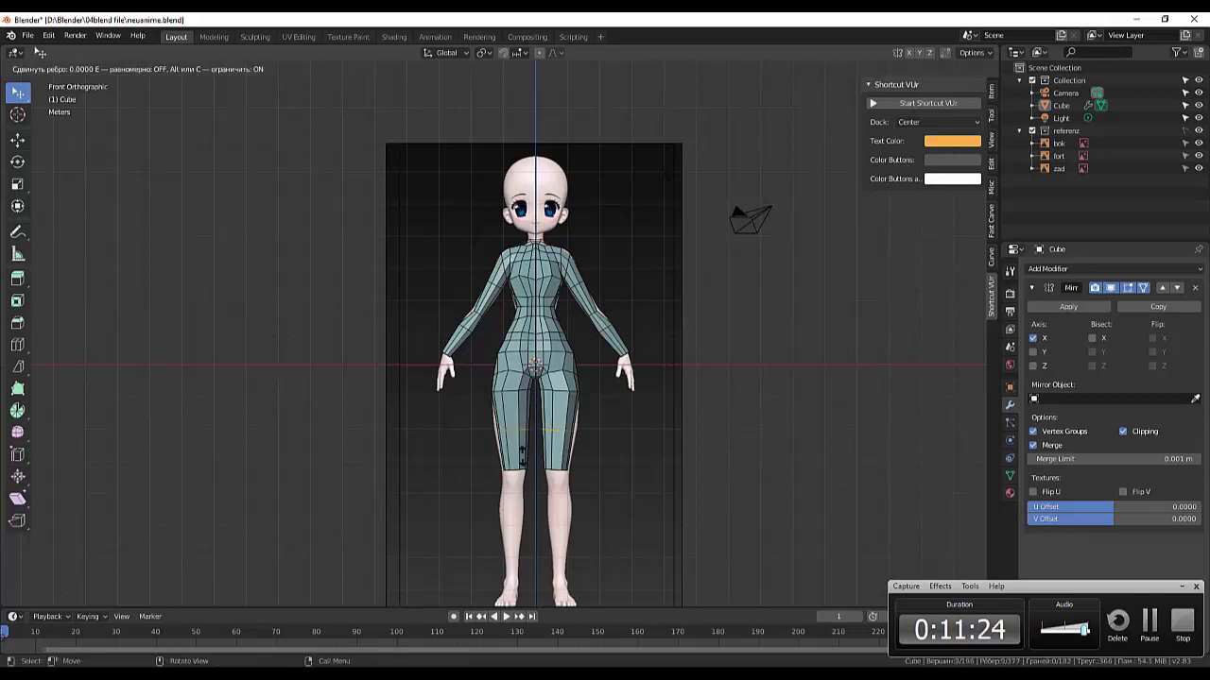
- Place the new thigh loop, widen it slightly and move it into position
click(522, 458)
key(s)
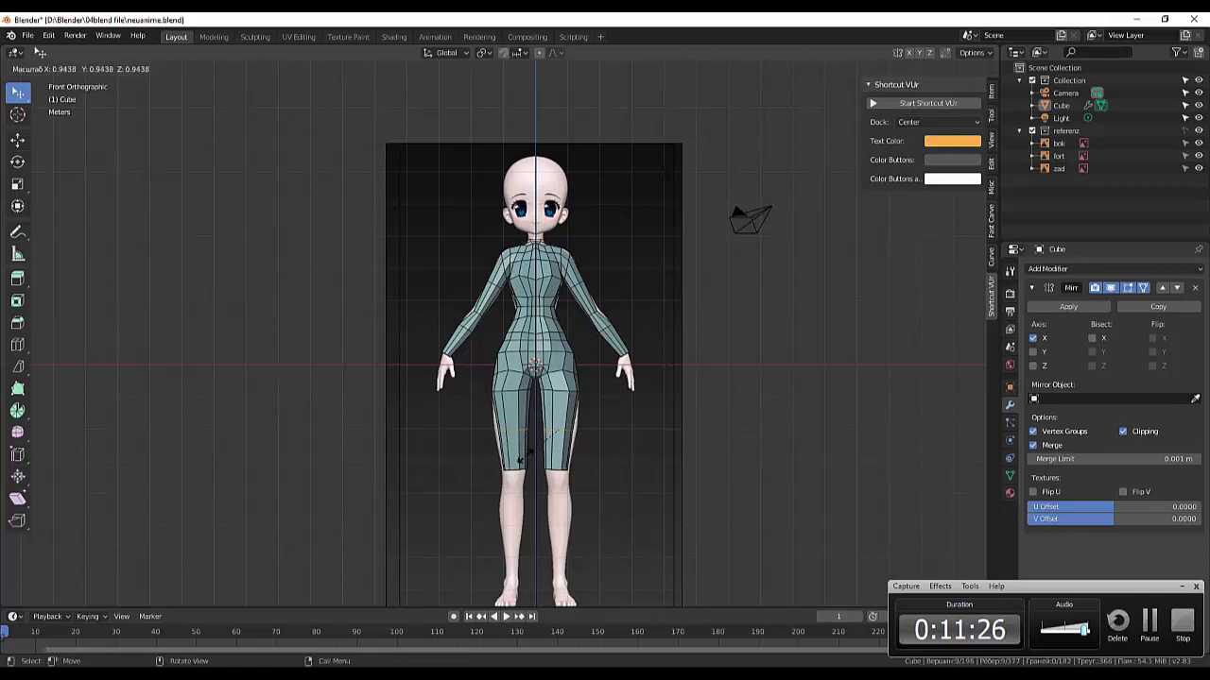
click(516, 457)
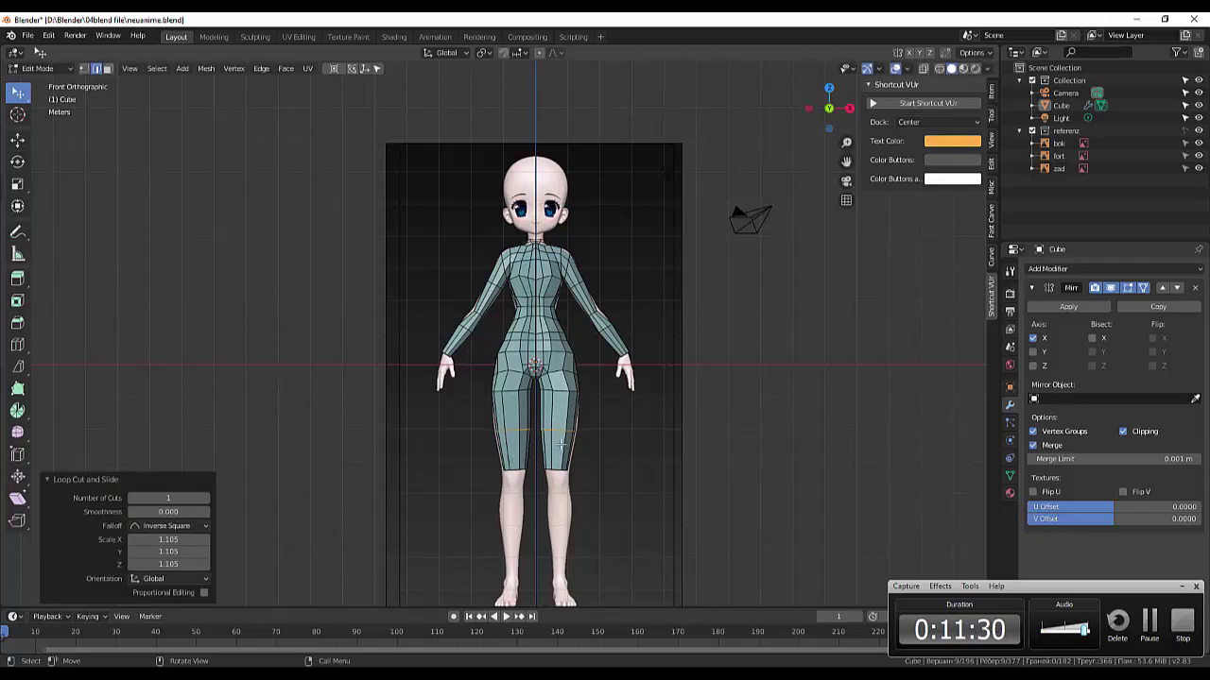
key(g)
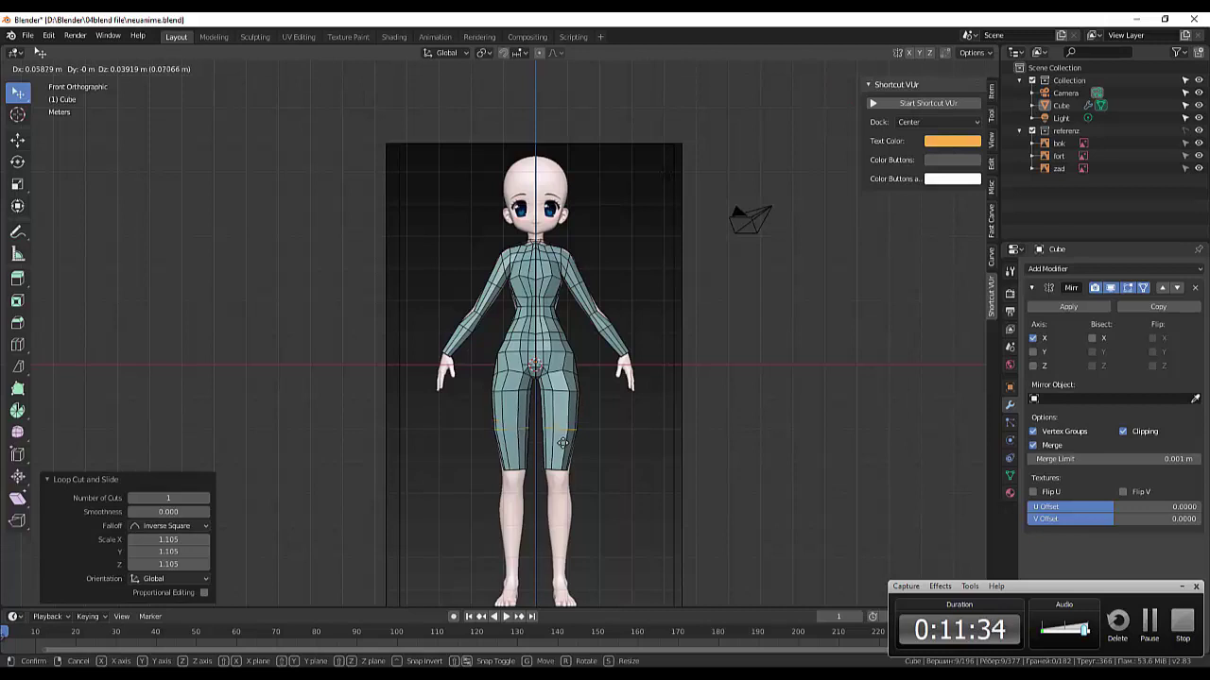
click(563, 442)
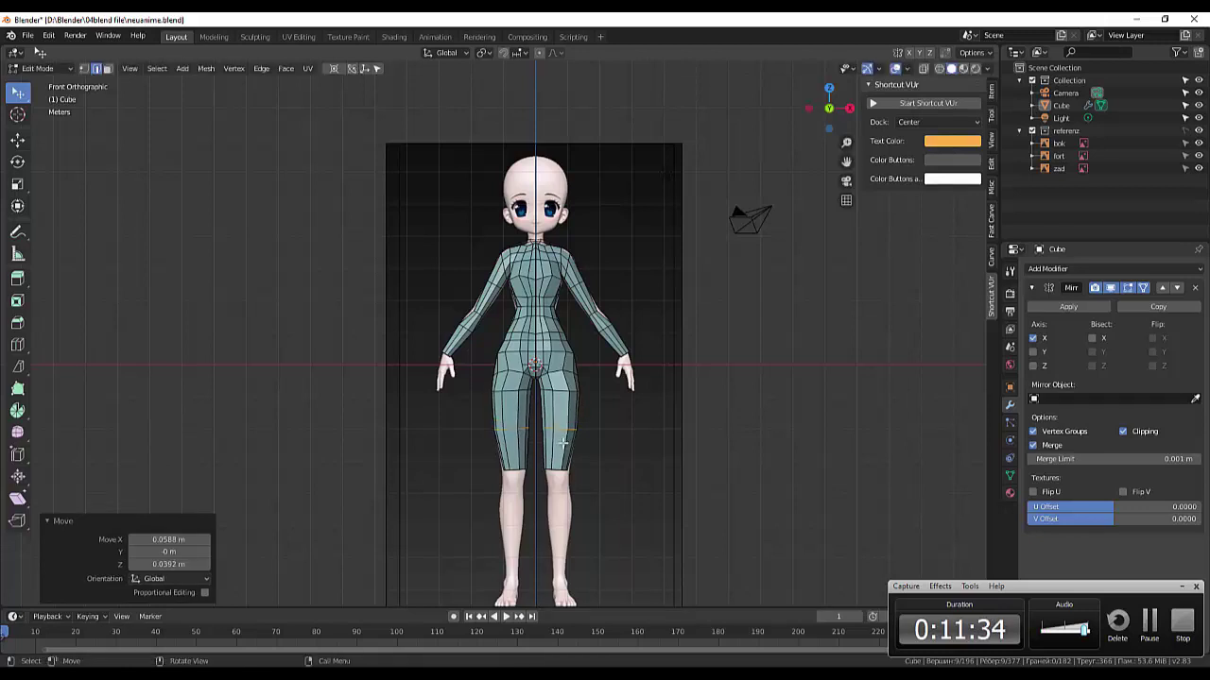
- Inspect the knee-length legs from several angles, ending in front view
click(603, 487)
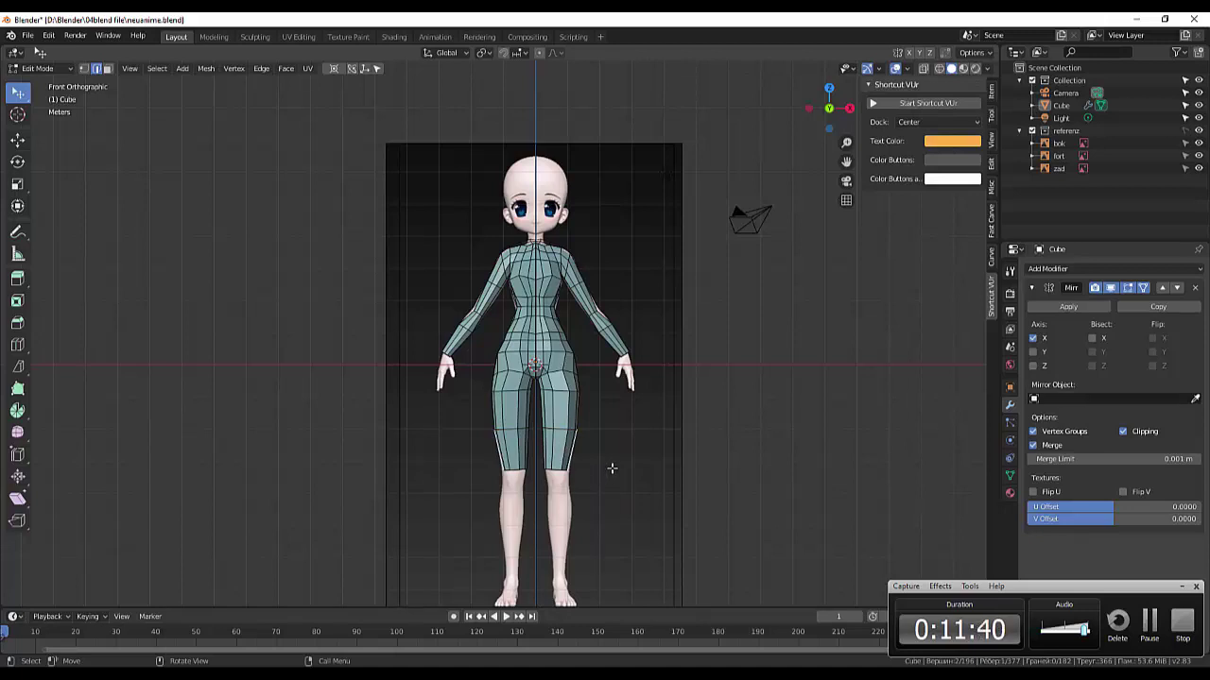
mouse_move(610, 467)
middle_down()
mouse_move(607, 432)
mouse_move(557, 450)
middle_up()
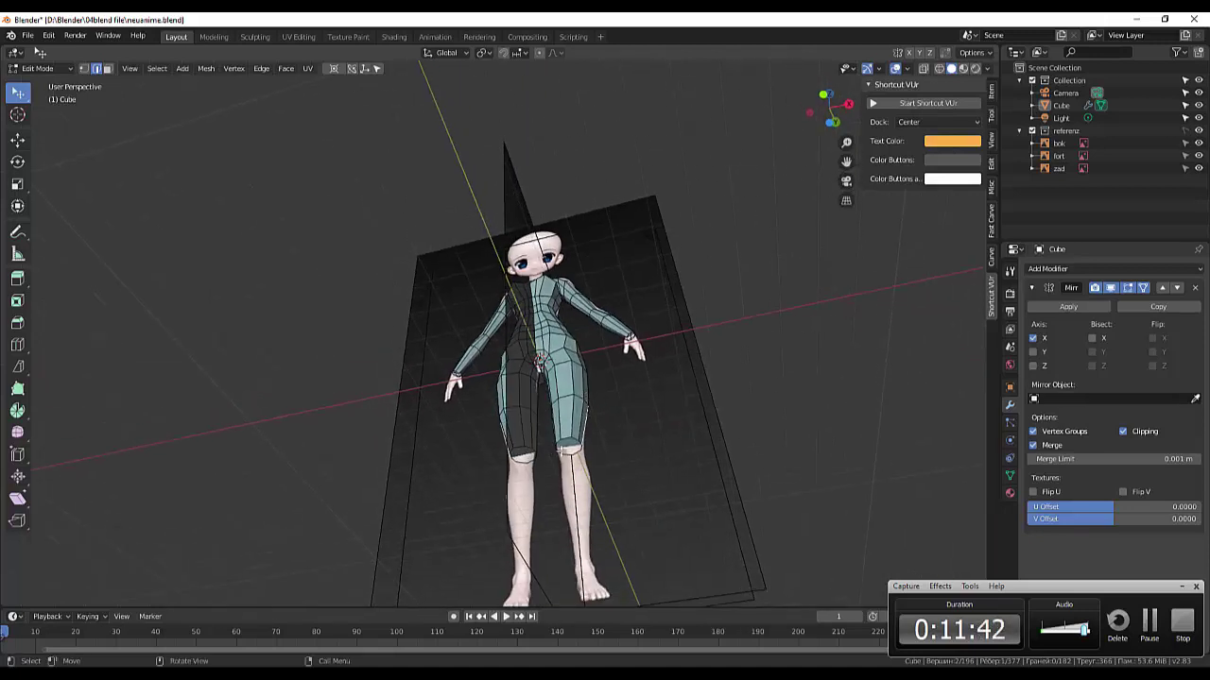
click(106, 68)
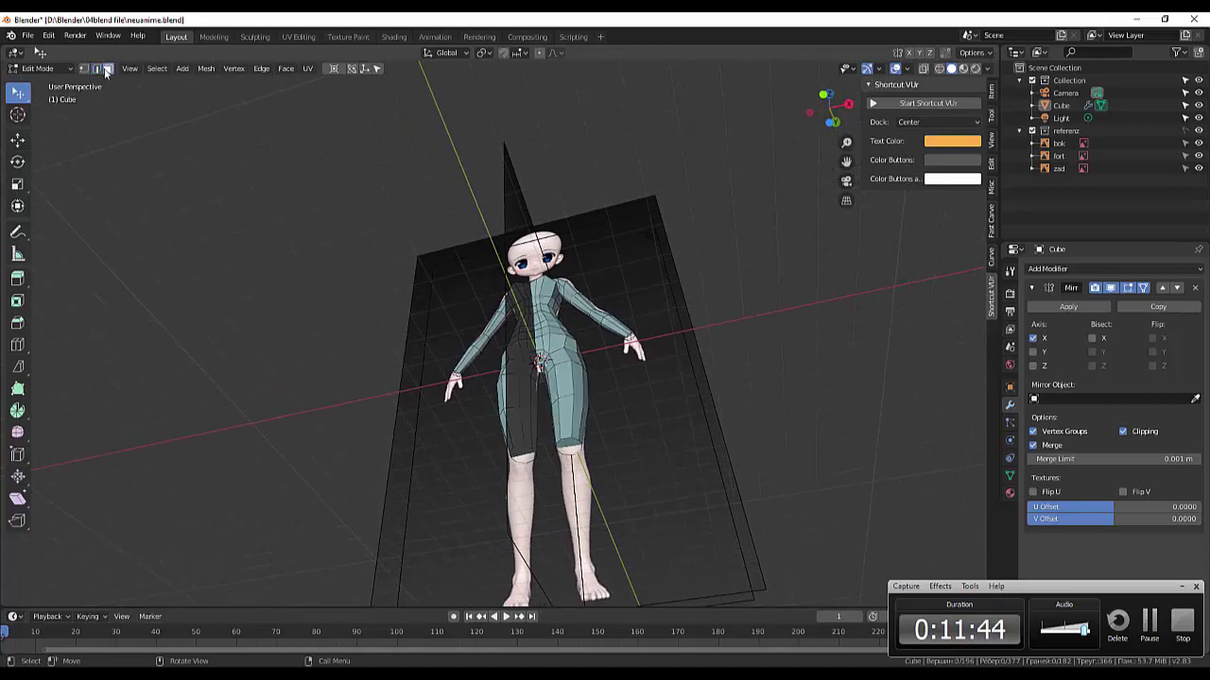
middle_drag(602, 465, 503, 531)
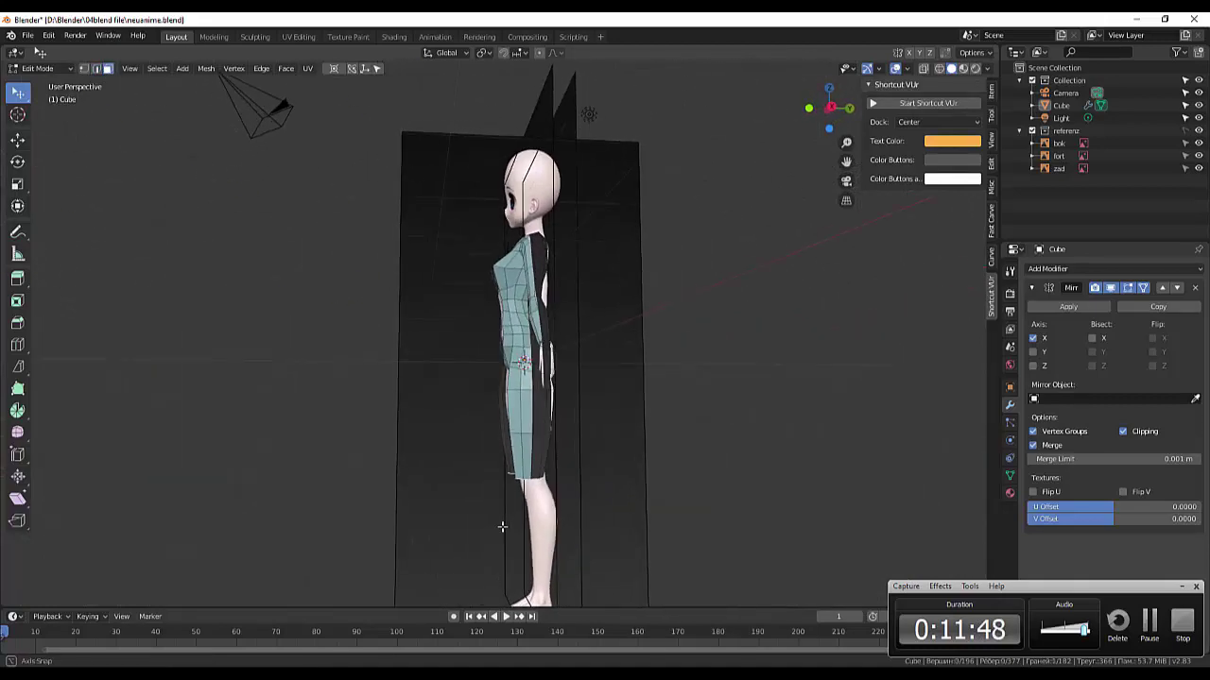
mouse_move(504, 532)
middle_down()
mouse_move(628, 540)
mouse_move(618, 532)
middle_up()
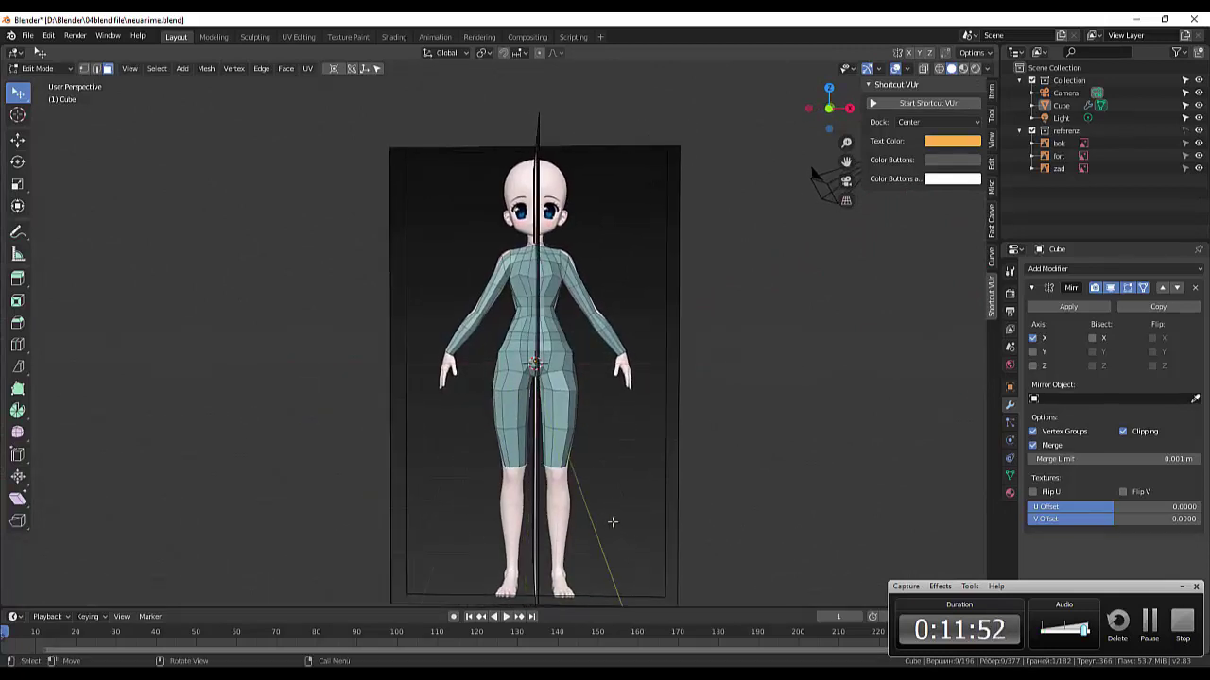
key(KP_1)
scroll(611, 523, down, 1)
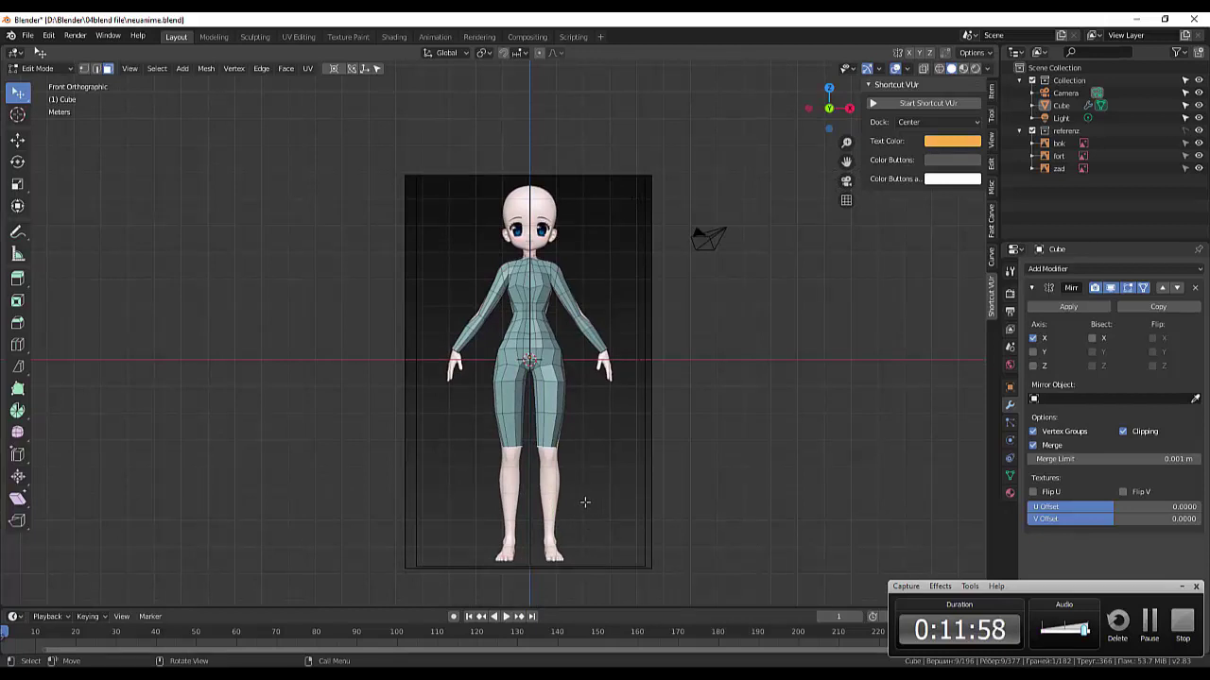
- Extrude the leg ends down to the ankles, shift them sideways and narrow them
key(e)
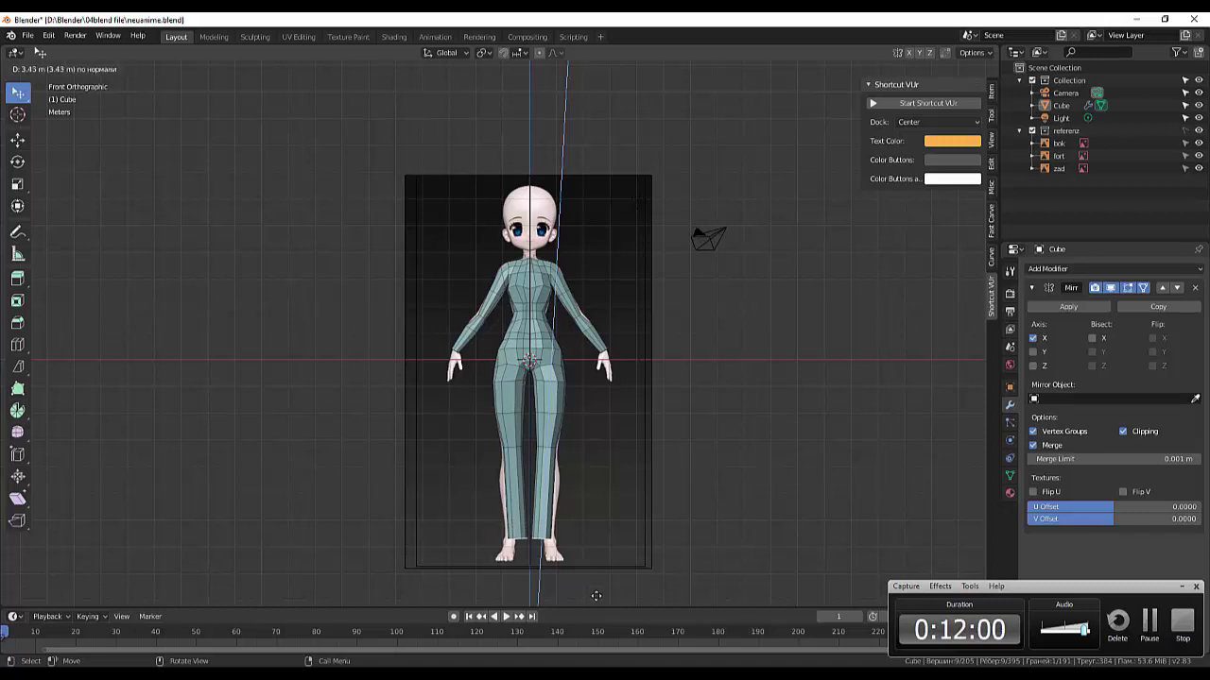
click(596, 600)
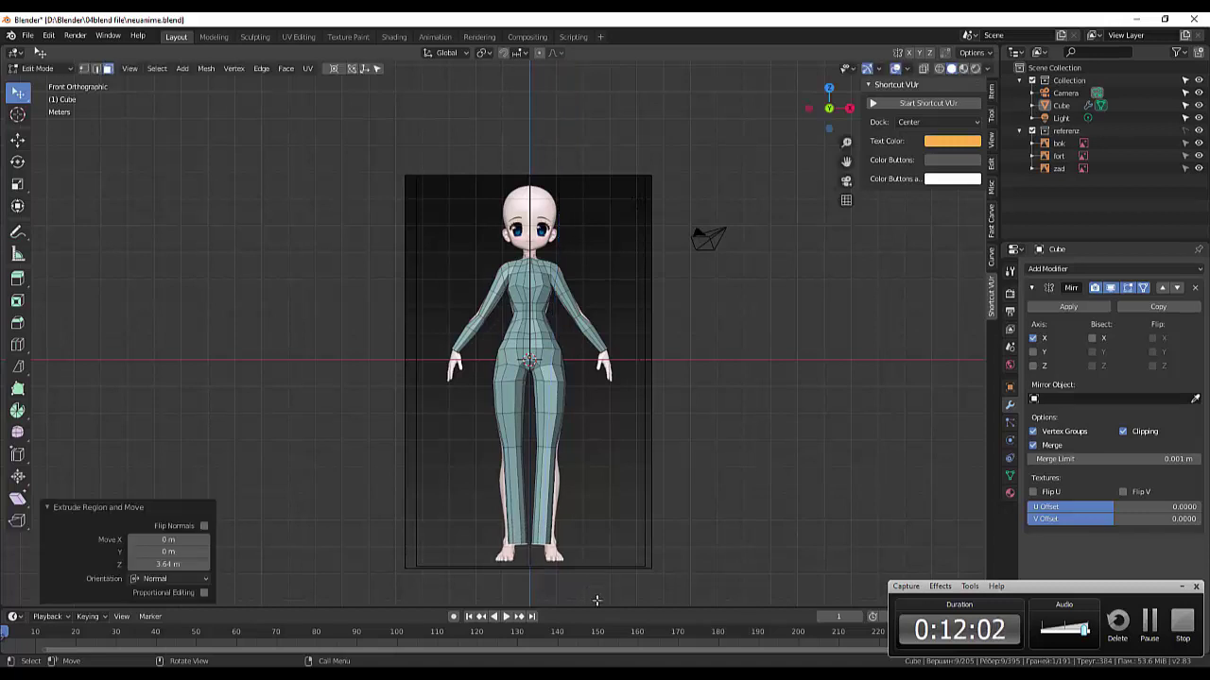
key(g)
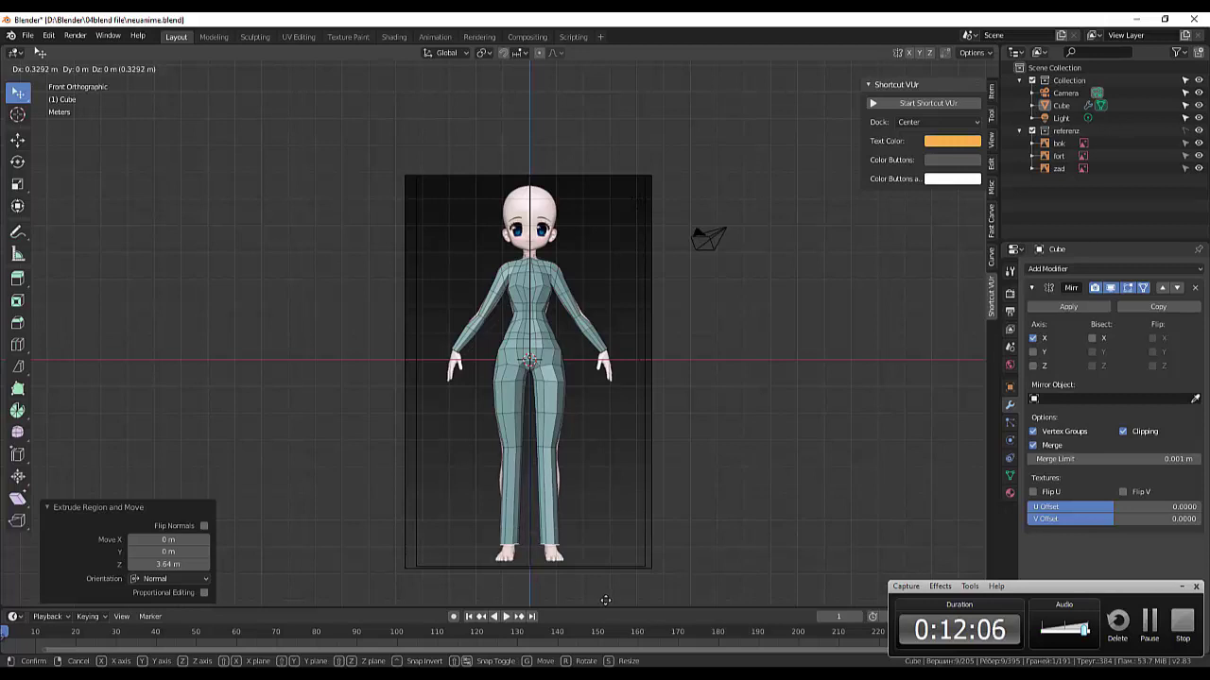
click(605, 600)
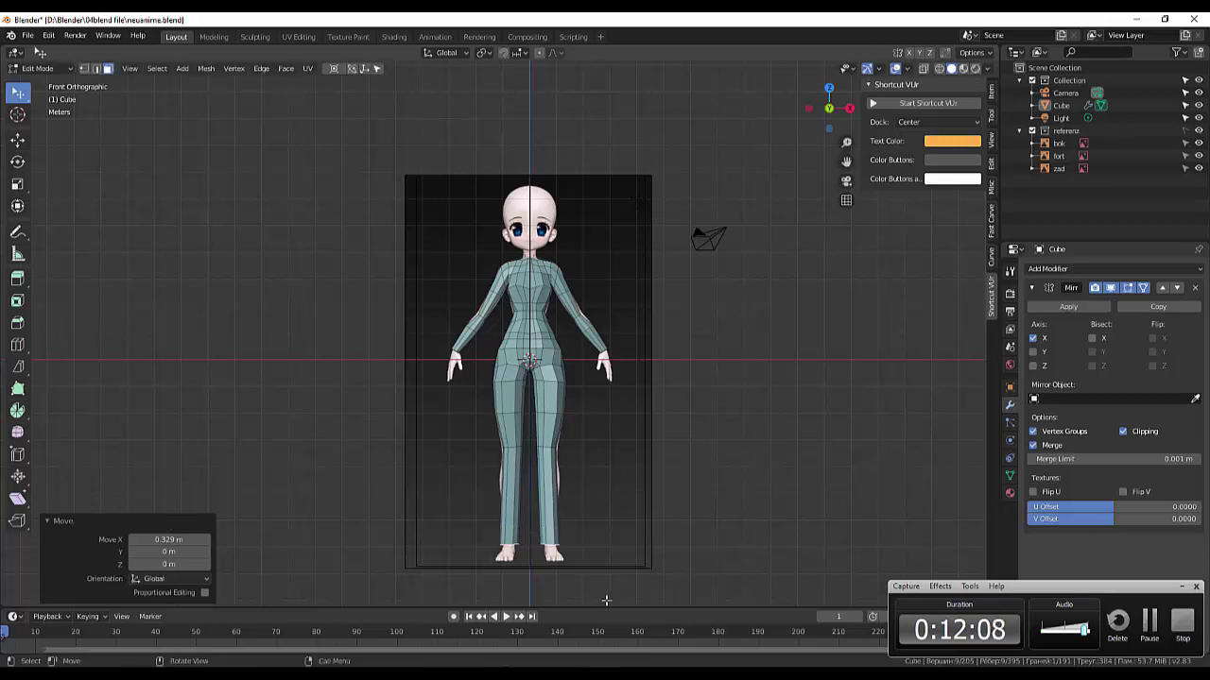
key(s)
click(573, 591)
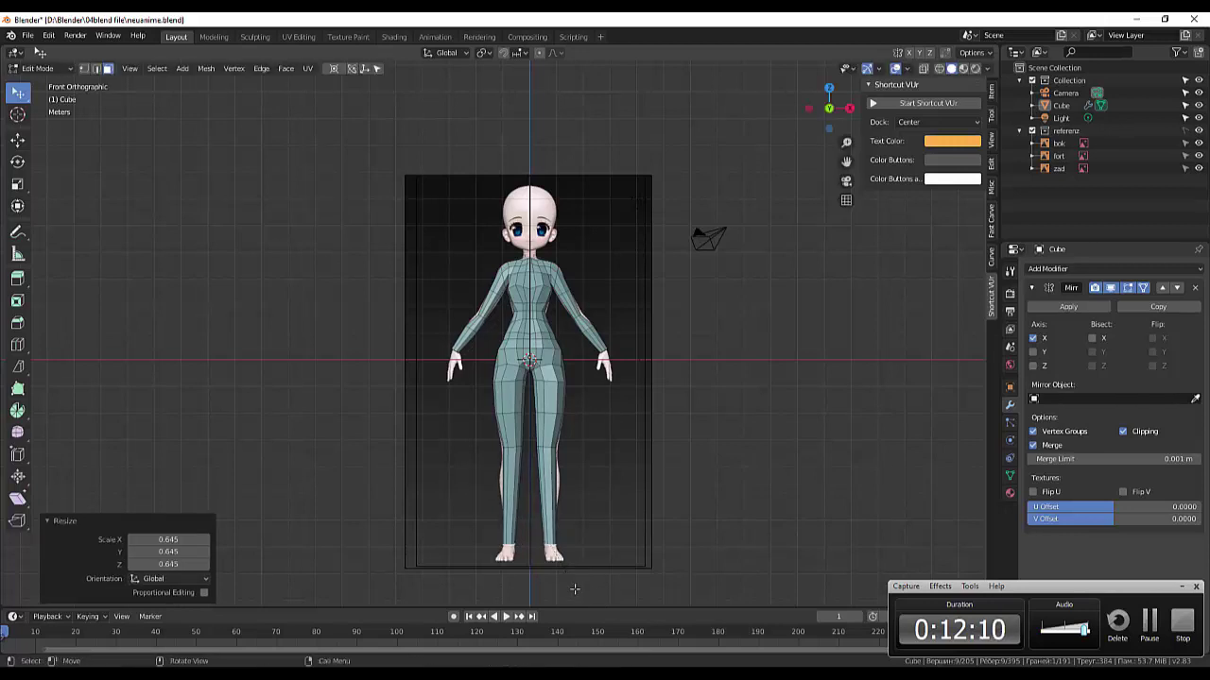
- Add a knee loop on the lower legs, scale it to 1.041 and move it 0.047, 0, 0.4 m
alt+click(550, 489)
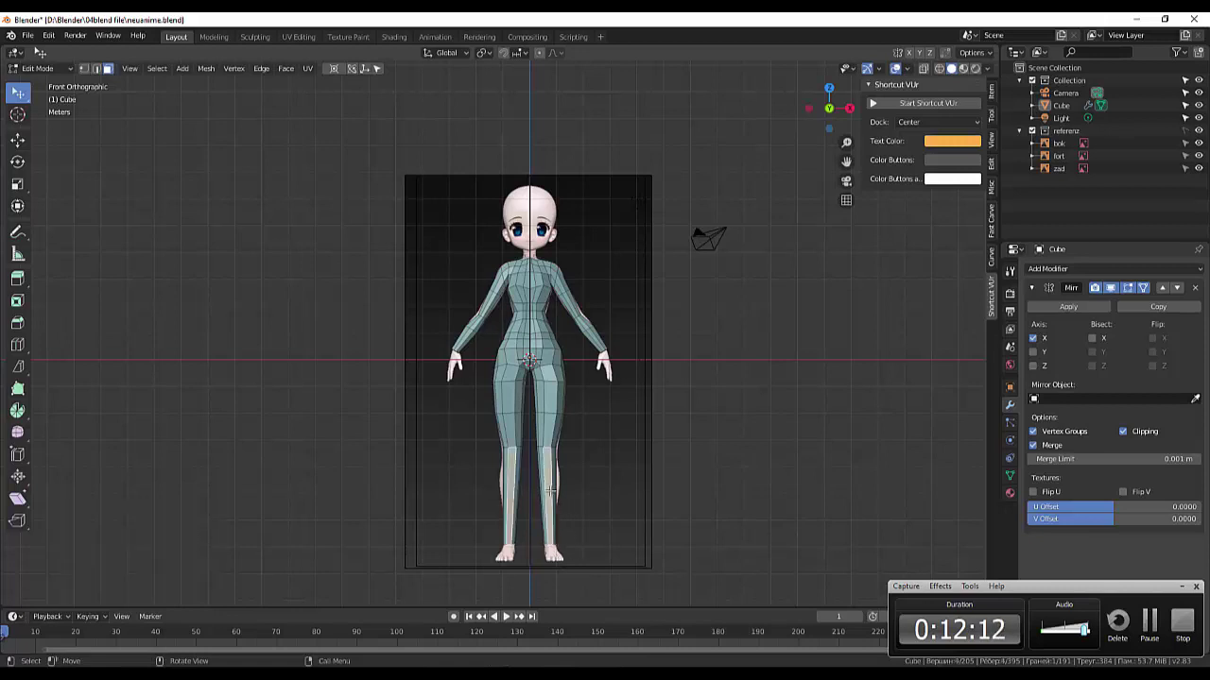
key(ctrl+r)
click(550, 492)
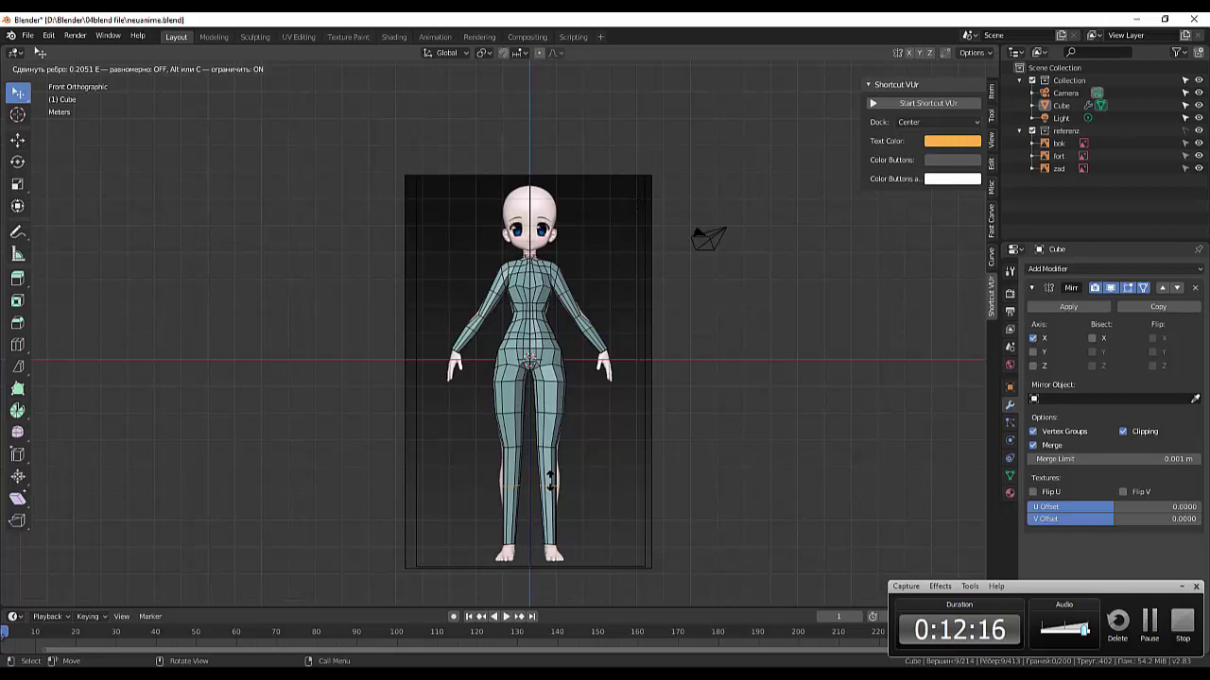
click(550, 482)
key(s)
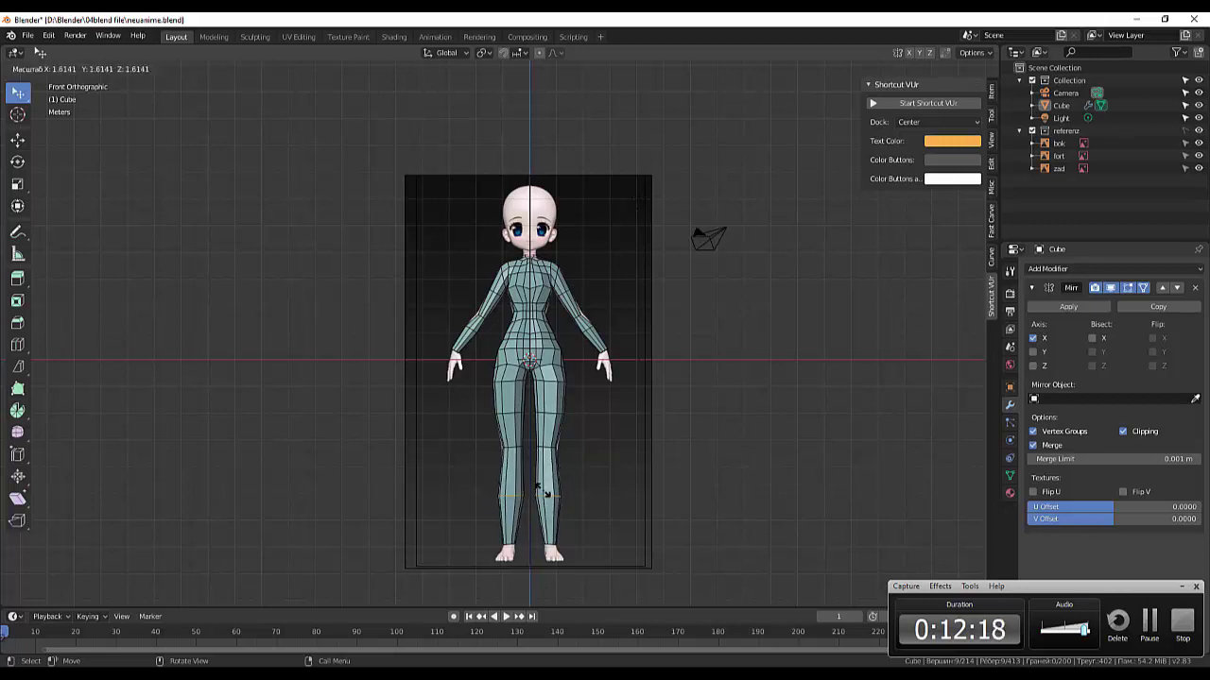
click(545, 490)
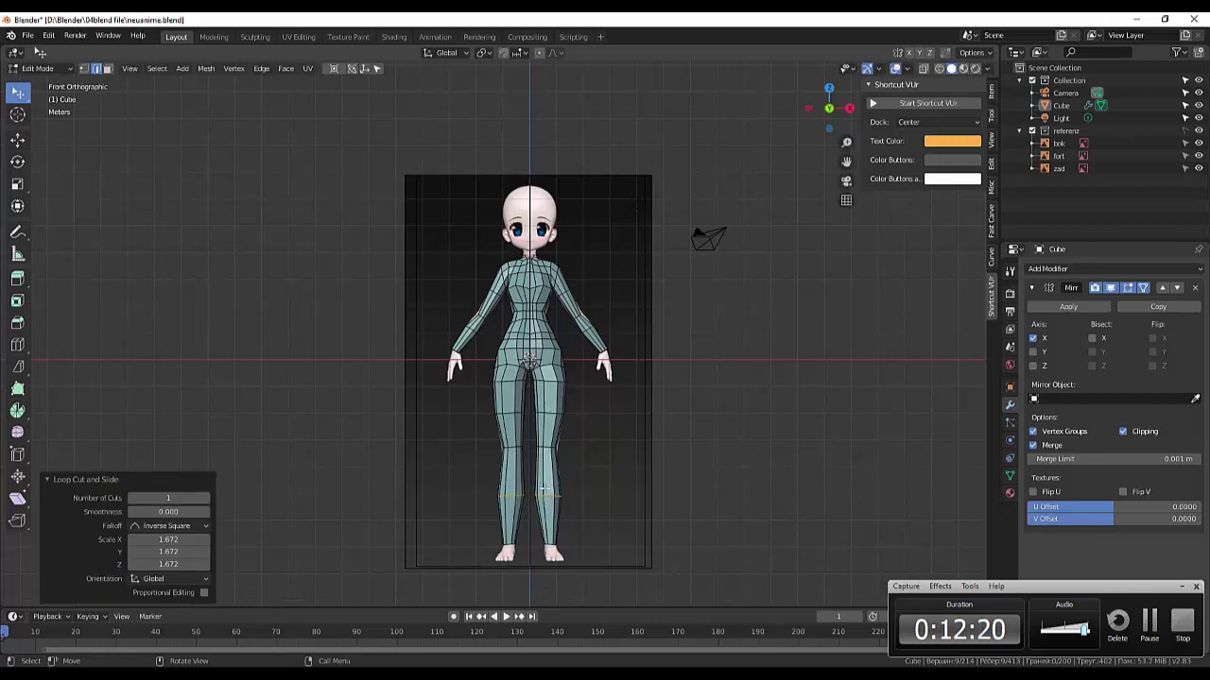
key(s)
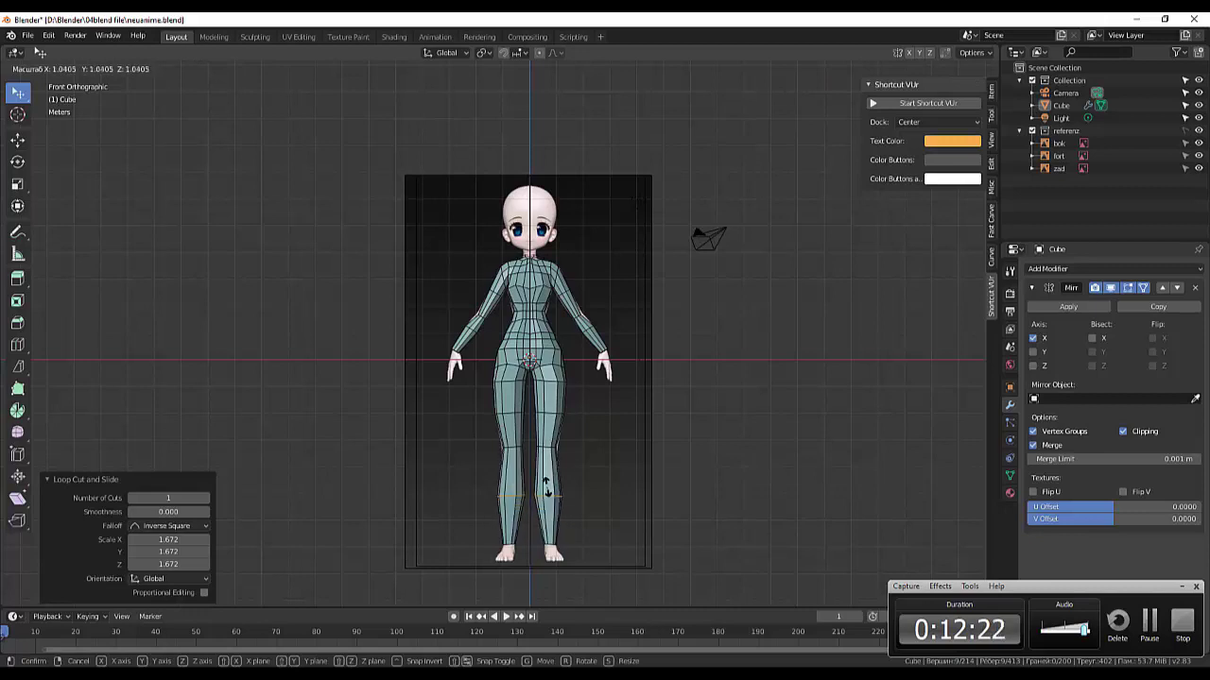
click(546, 487)
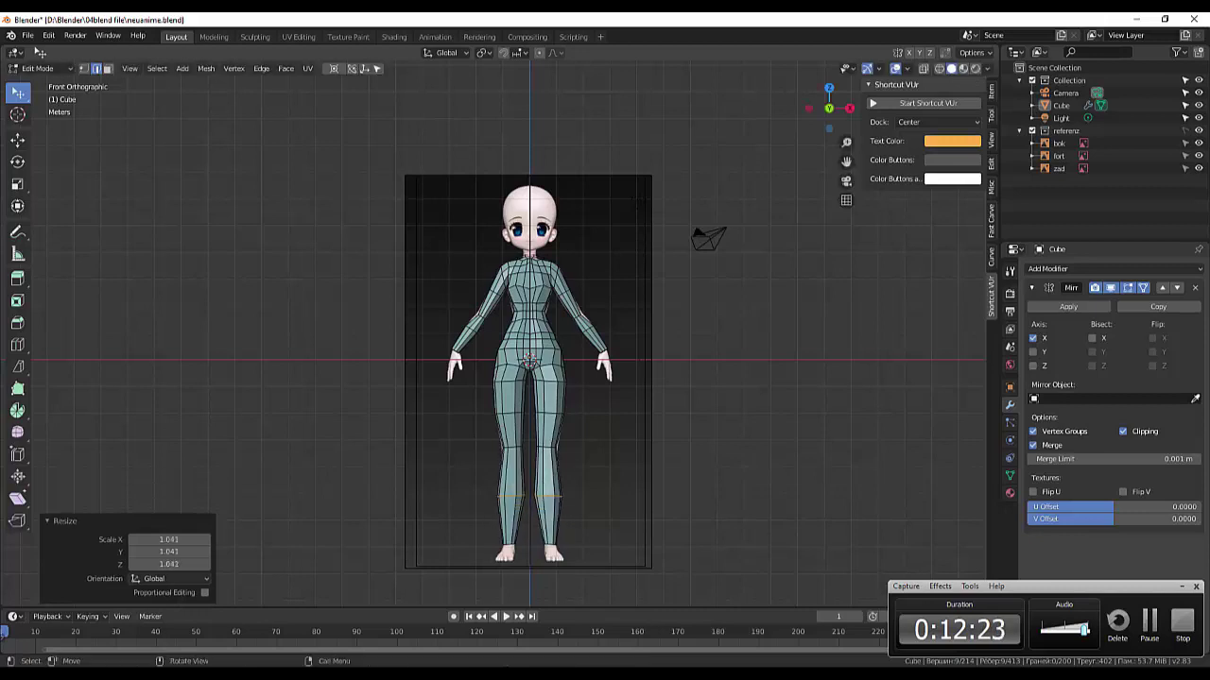
key(g)
click(549, 486)
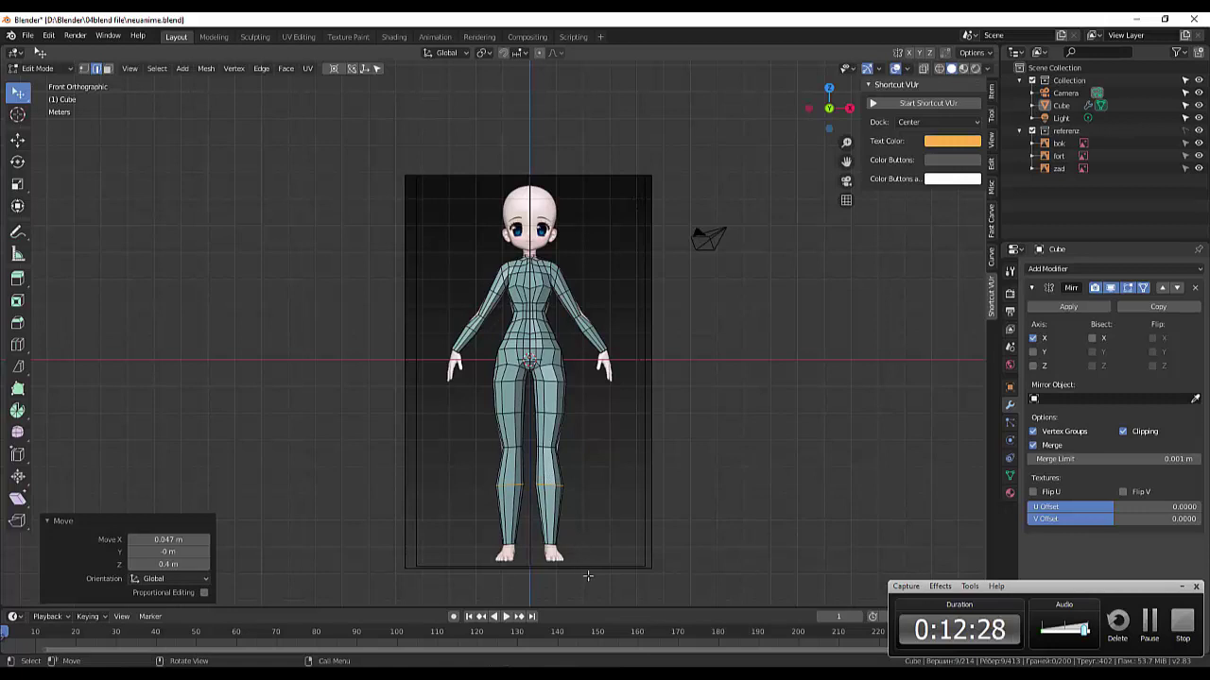
- Nudge an inner-thigh edge slightly into place
scroll(527, 427, up, 1)
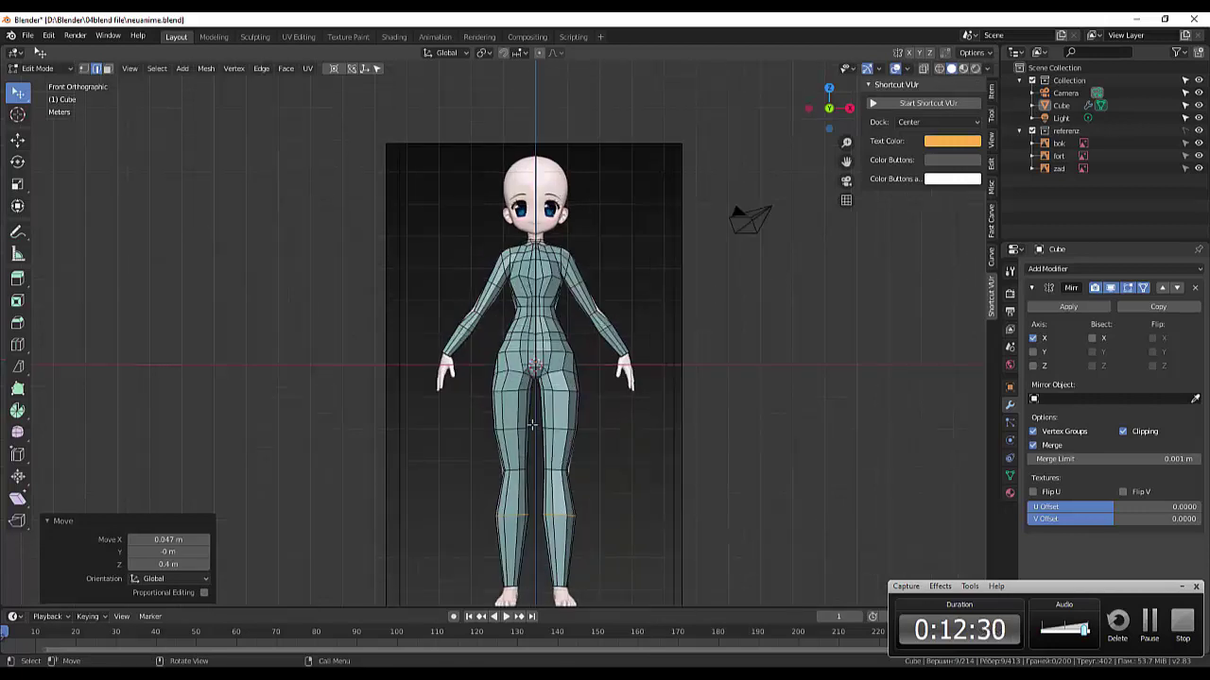
scroll(534, 433, up, 1)
click(549, 433)
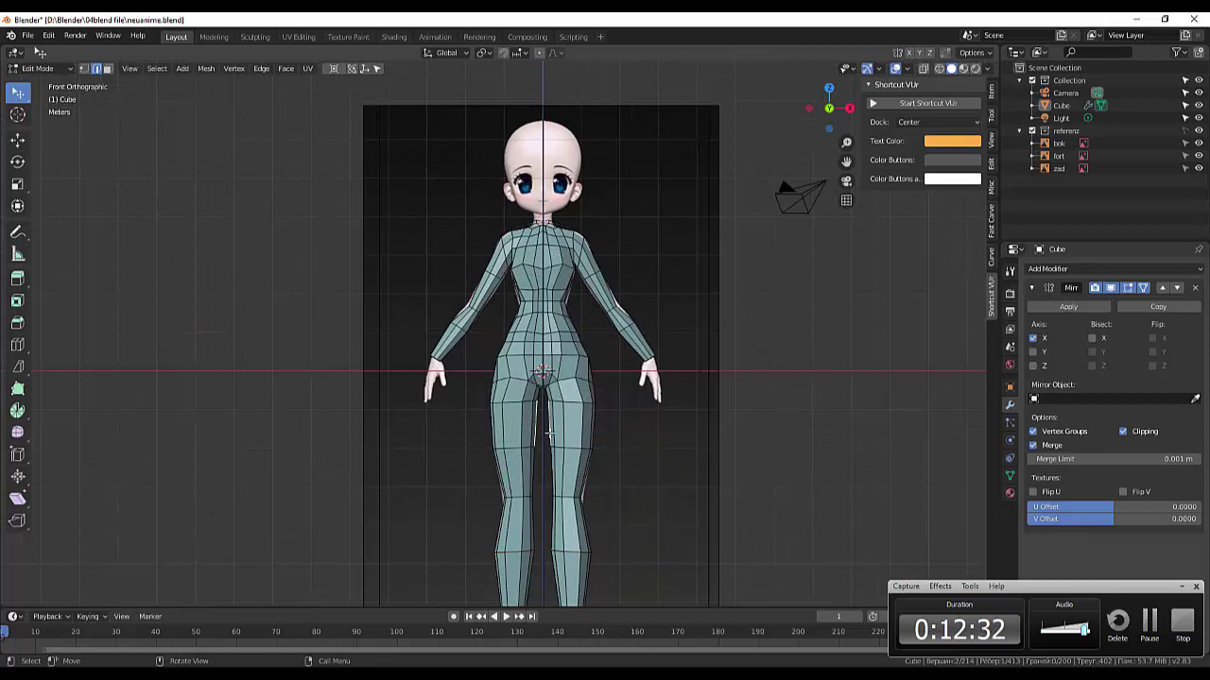
key(g)
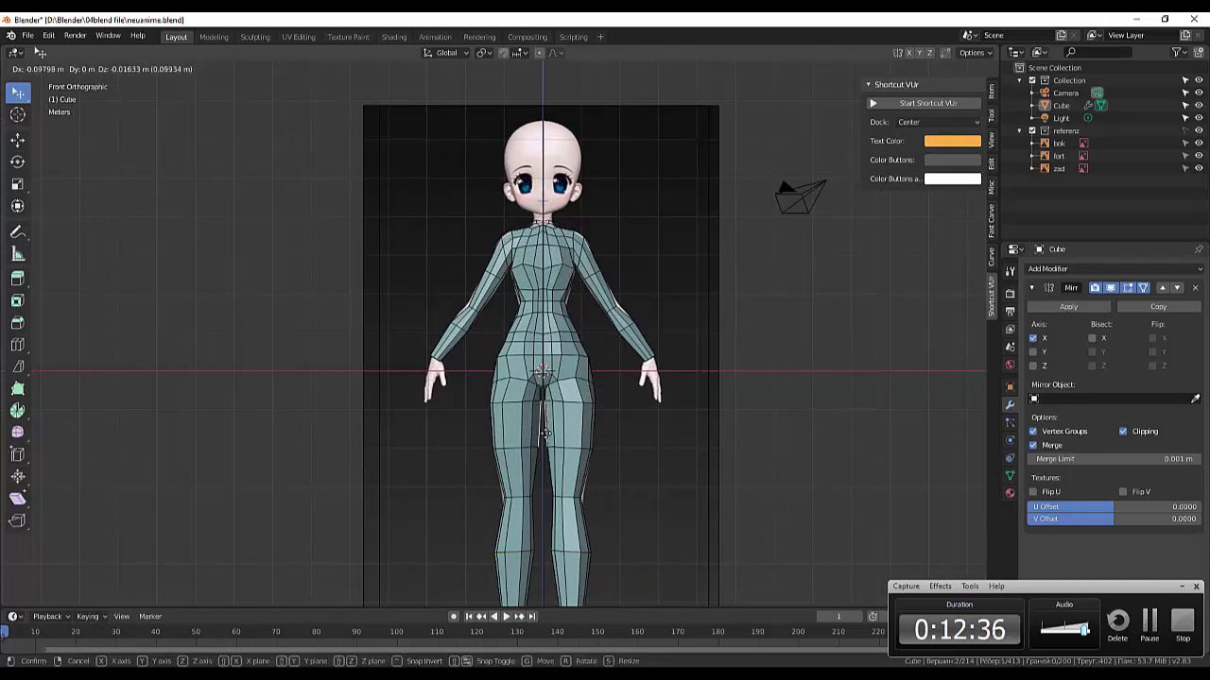
click(544, 433)
- In right side view, reposition the leg vertices to follow the side reference
mouse_move(584, 501)
middle_down()
mouse_move(757, 420)
mouse_move(842, 481)
middle_up()
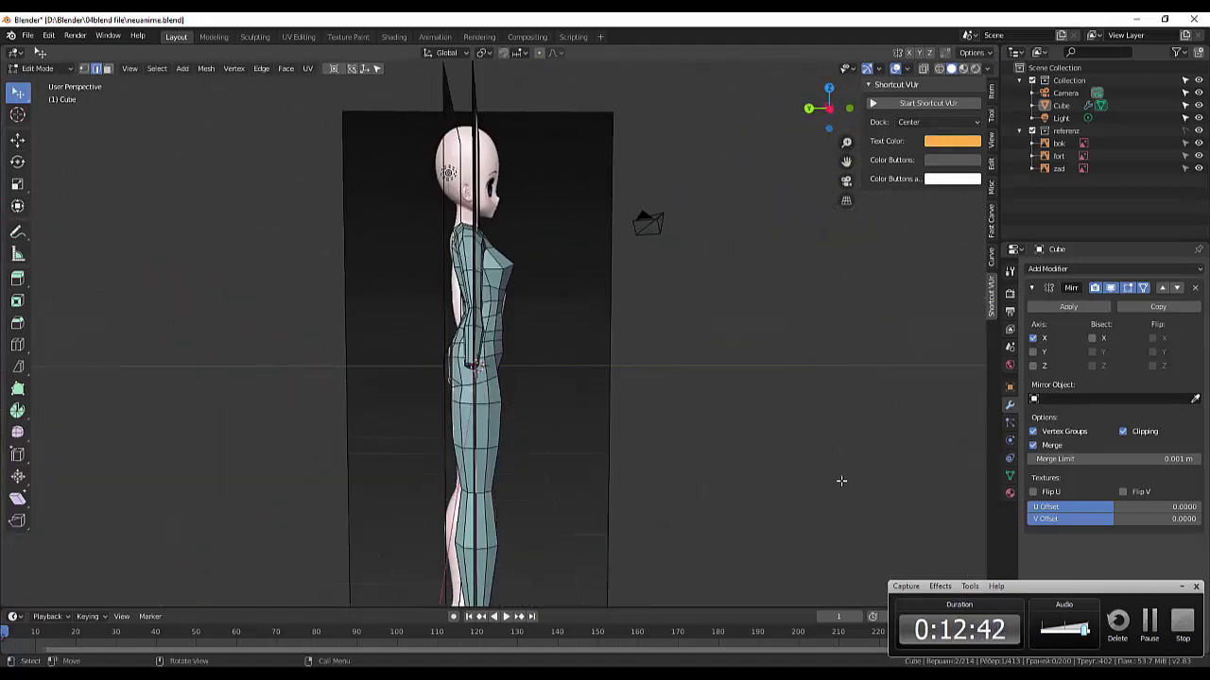
key(KP_3)
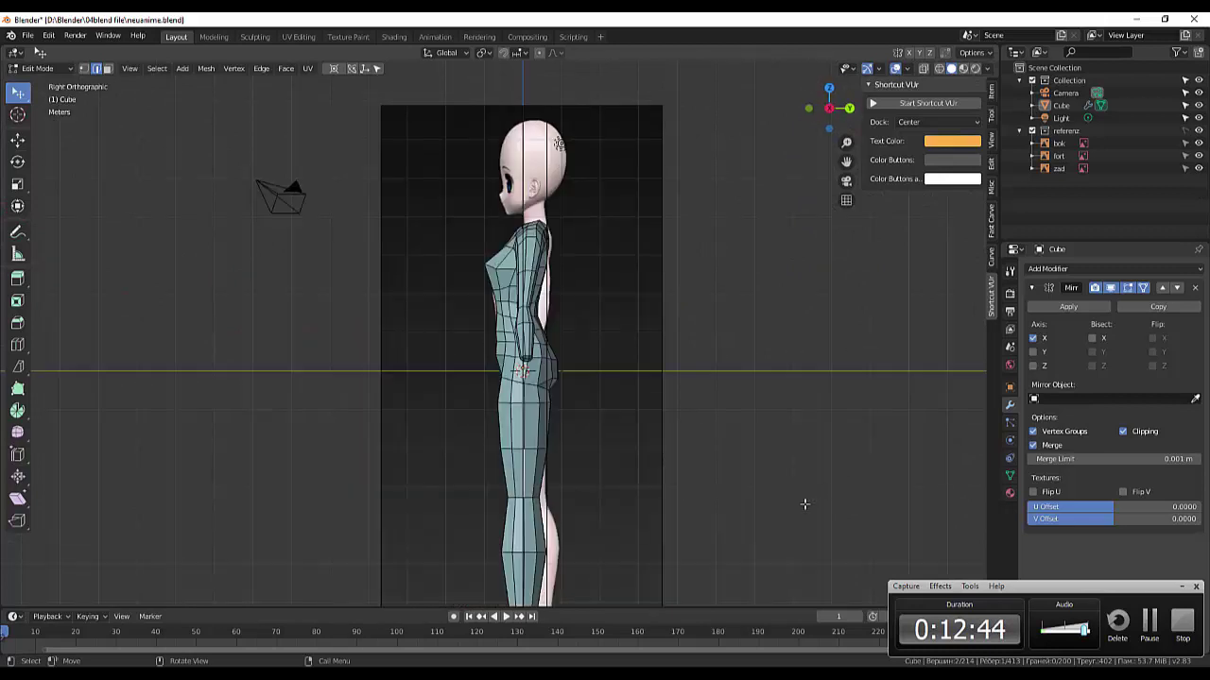
scroll(658, 528, down, 2)
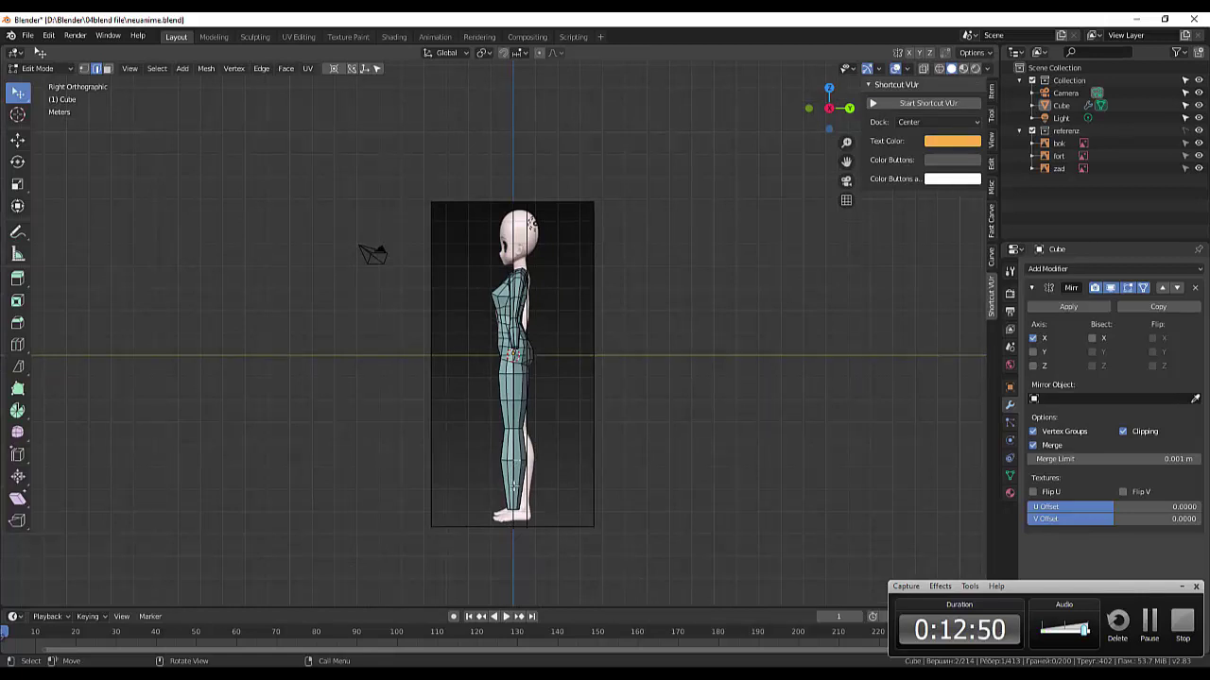
key(g)
click(664, 483)
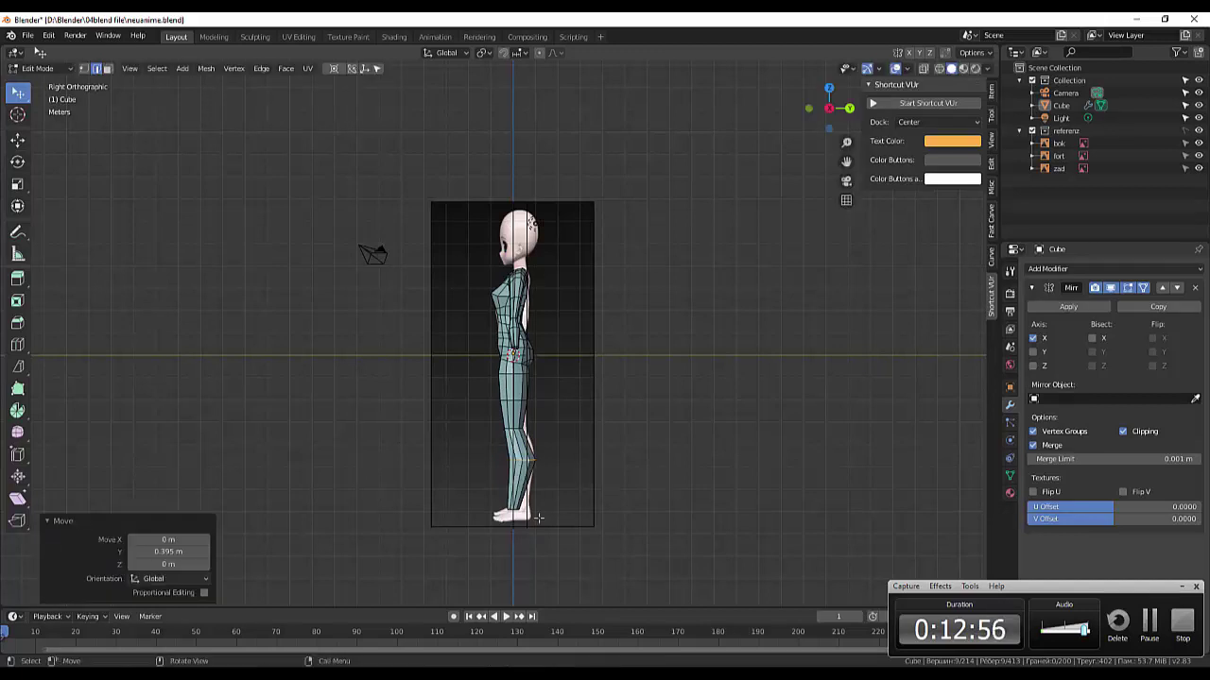
key(ctrl+z)
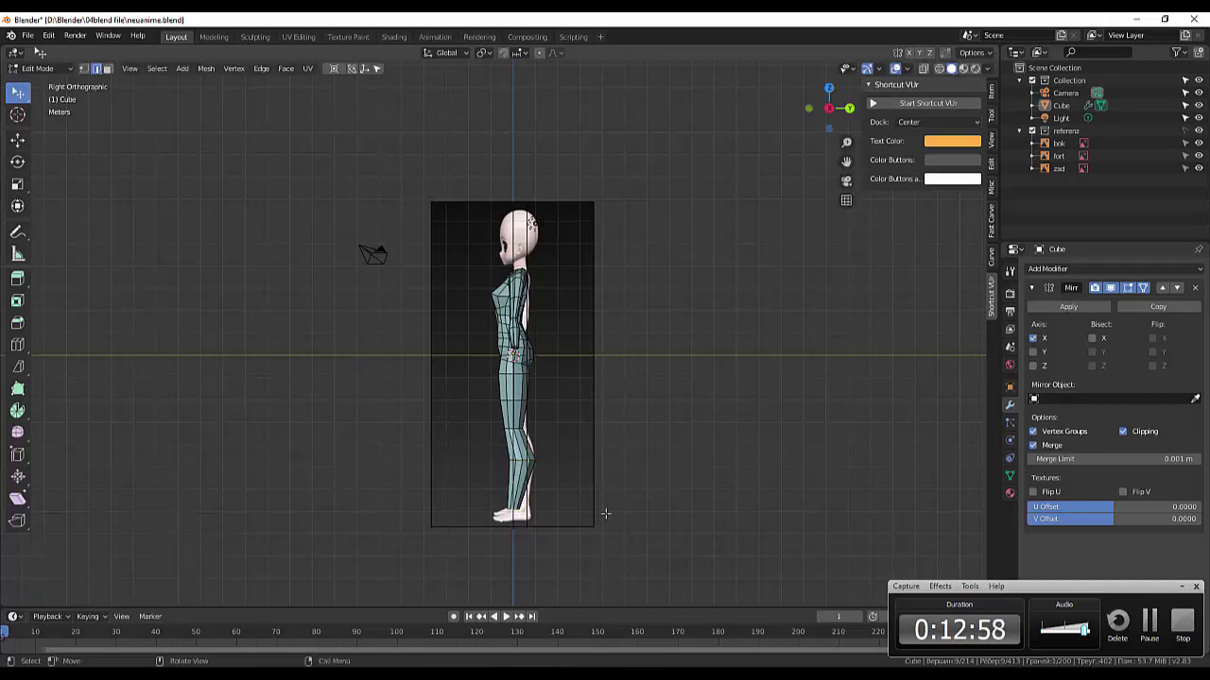
key(g)
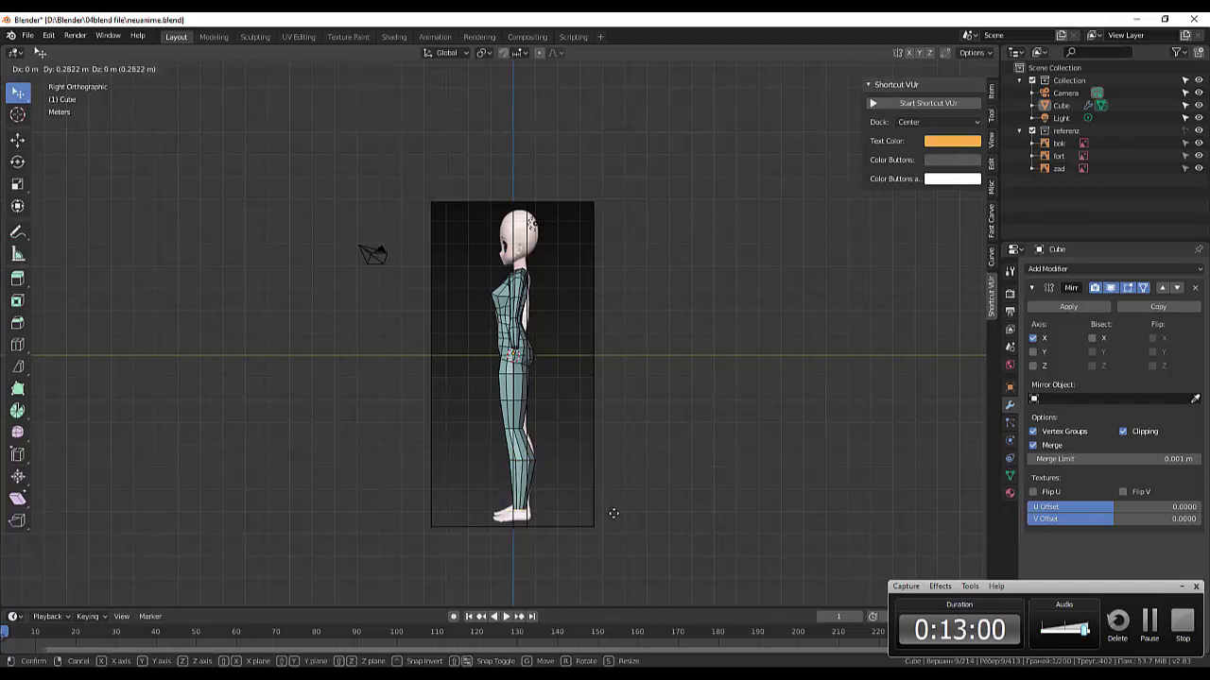
click(615, 513)
scroll(555, 503, up, 1)
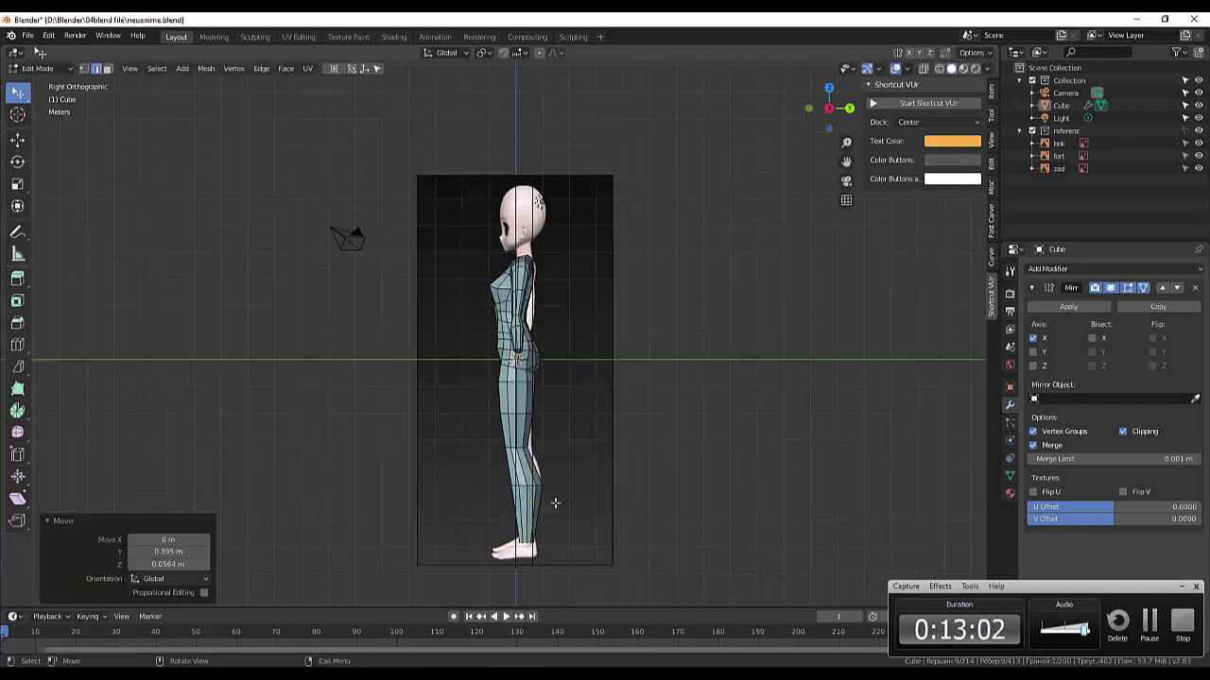
- Shift the lower-leg loops by 0, 0.0235, 0.141 m and scale them to 0.895
click(526, 448)
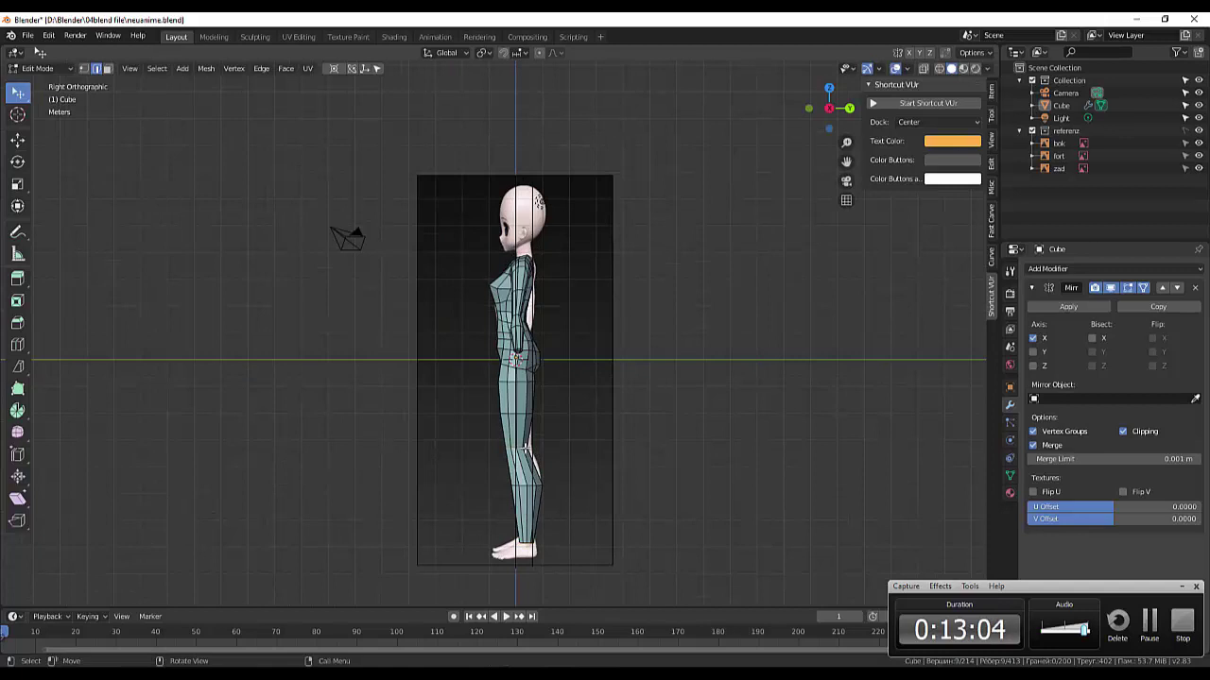
key(g)
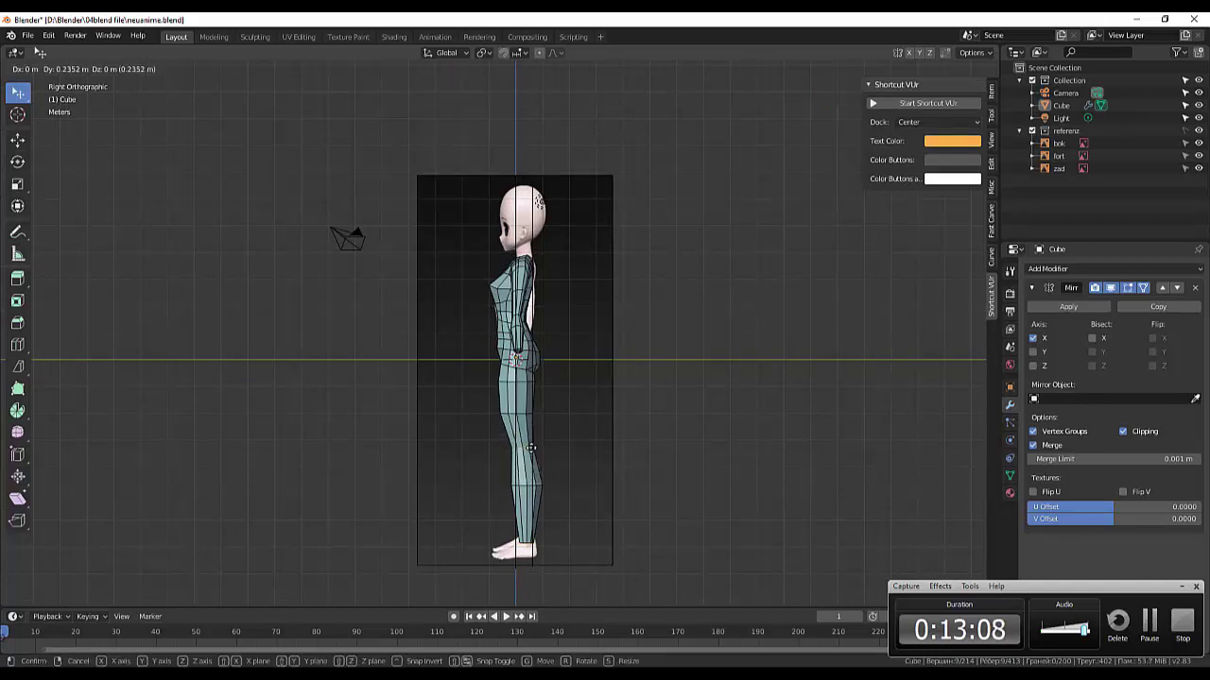
click(530, 450)
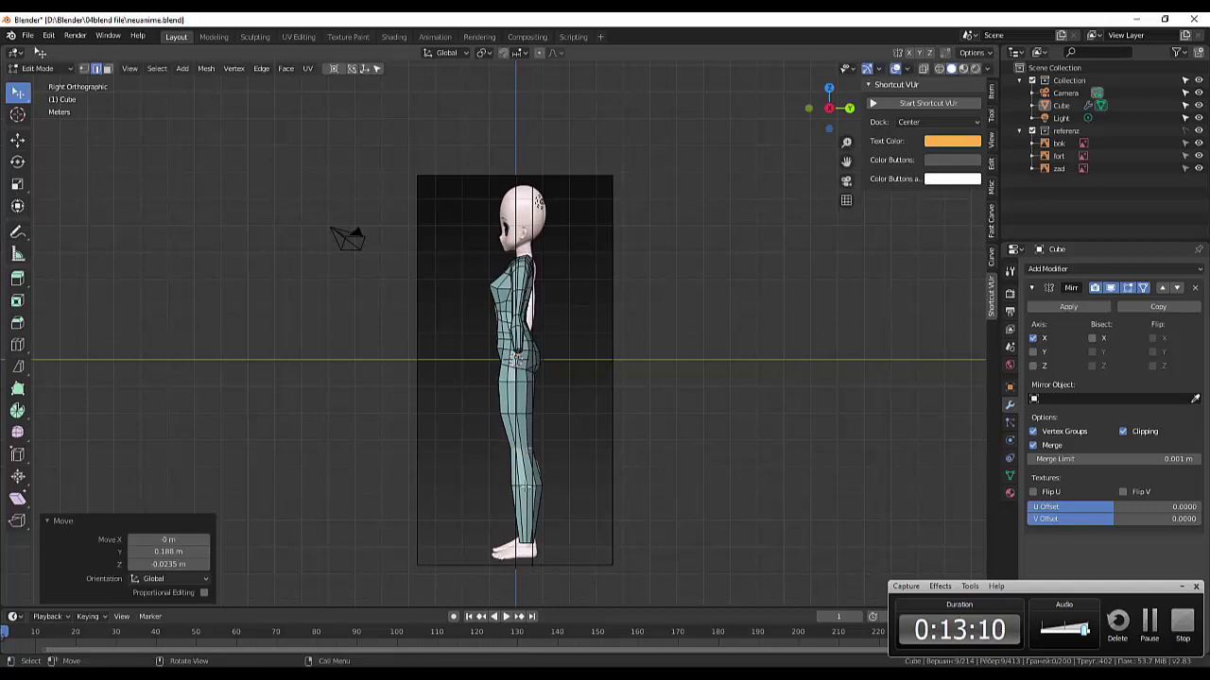
click(526, 488)
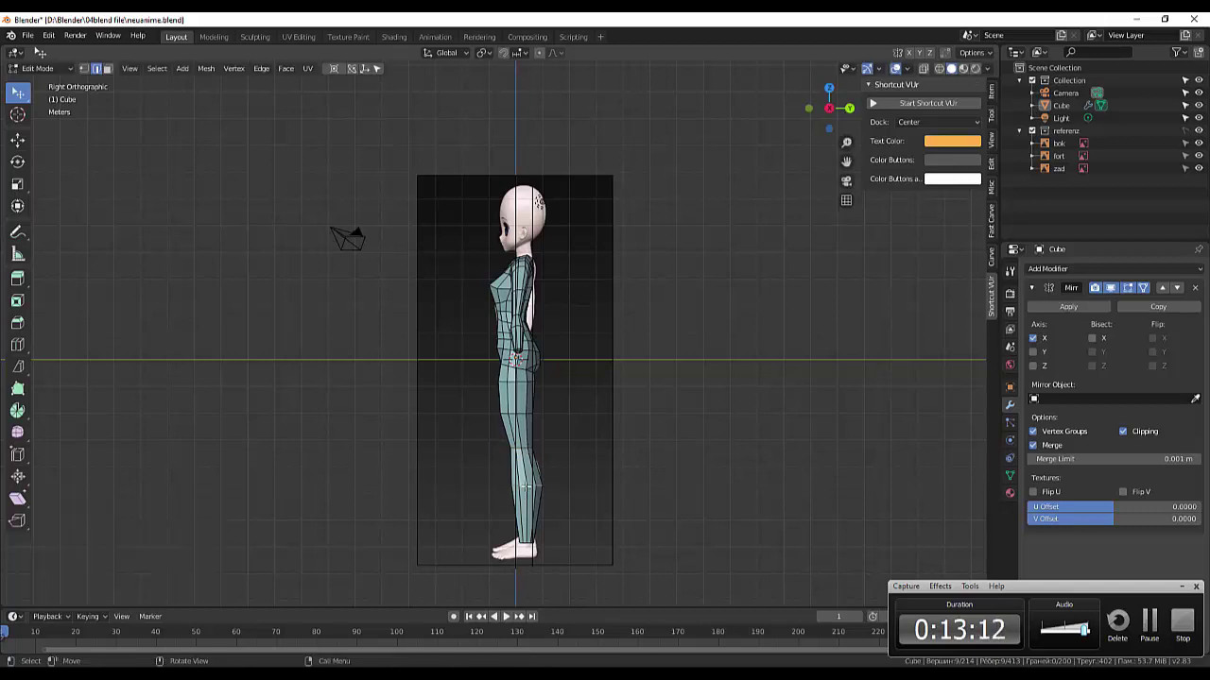
key(g)
click(526, 483)
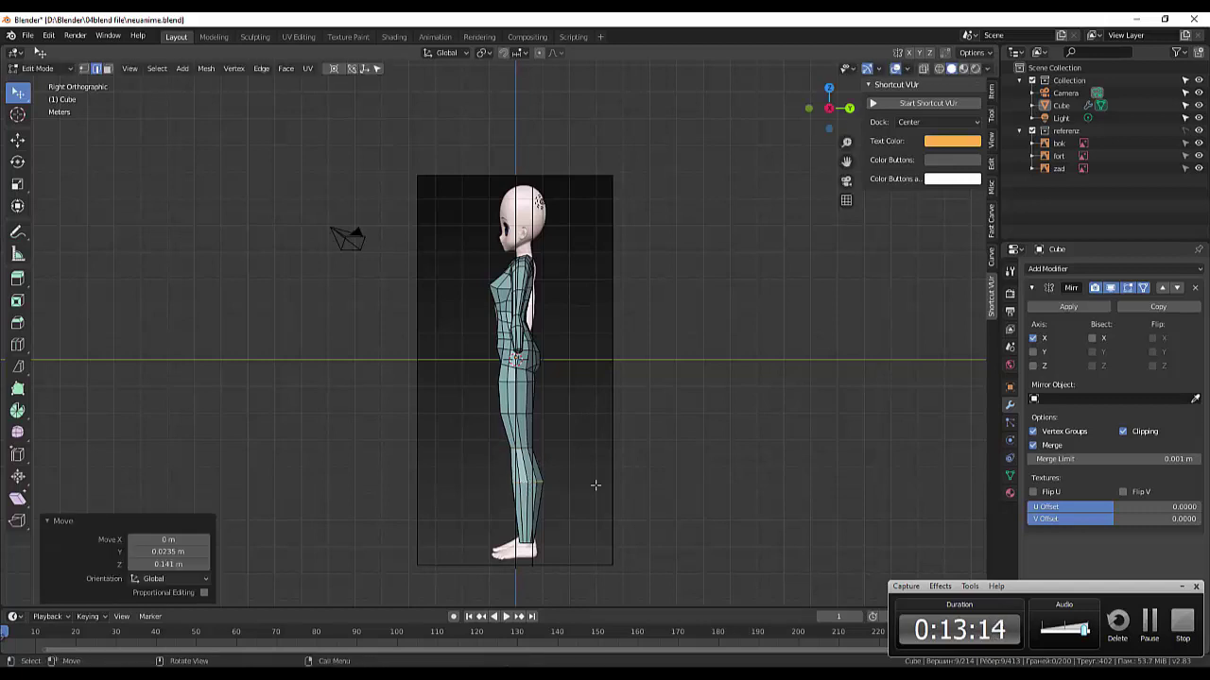
key(s)
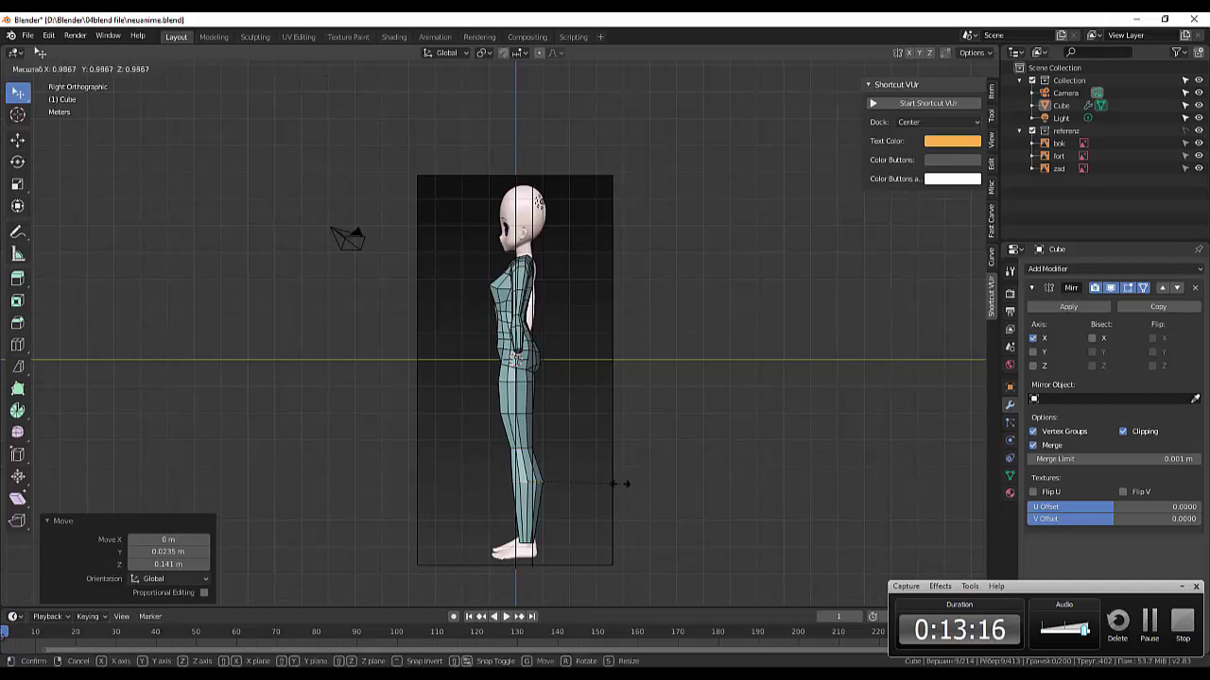
click(609, 485)
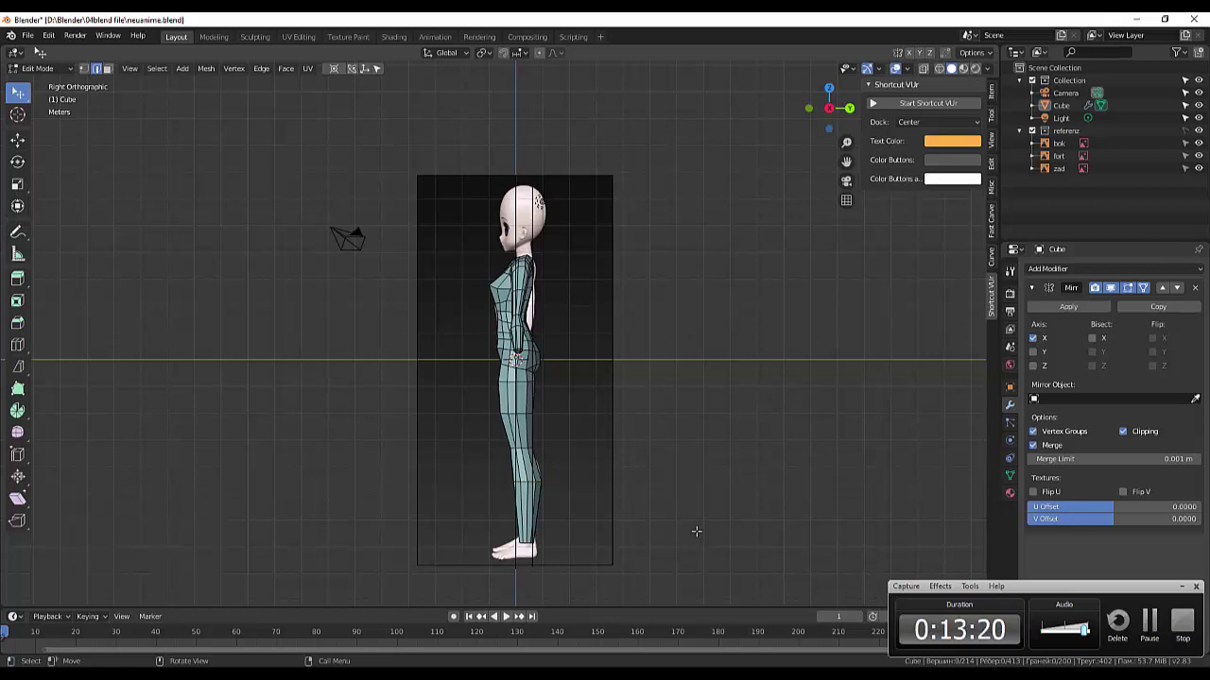
middle_drag(694, 536, 855, 515)
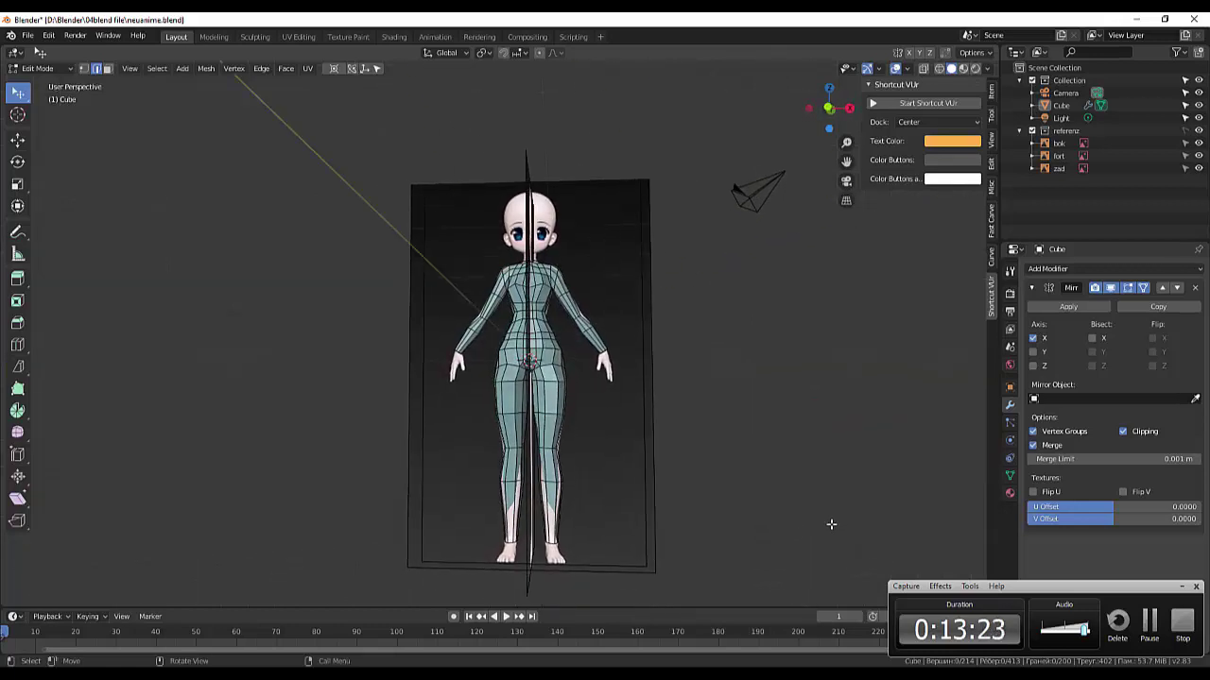
- Hide the referenz reference image collection in the Outliner
click(1198, 130)
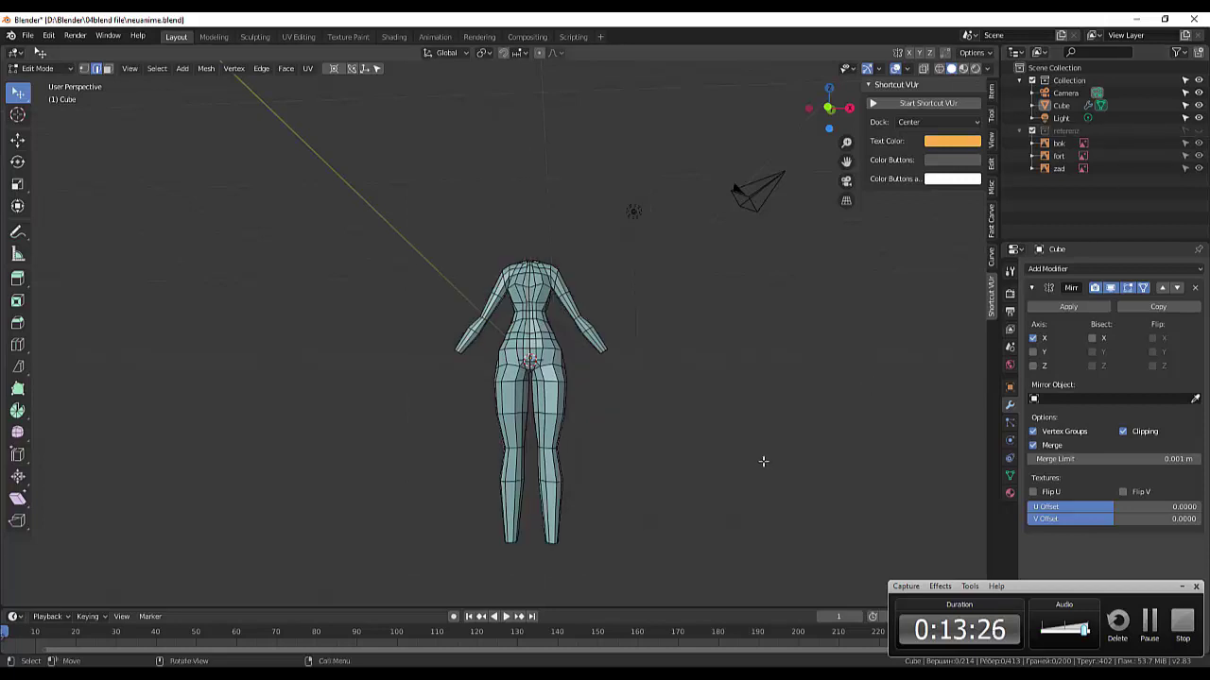
mouse_move(762, 461)
middle_down()
mouse_move(627, 462)
mouse_move(778, 470)
middle_up()
scroll(651, 434, up, 1)
scroll(651, 435, up, 3)
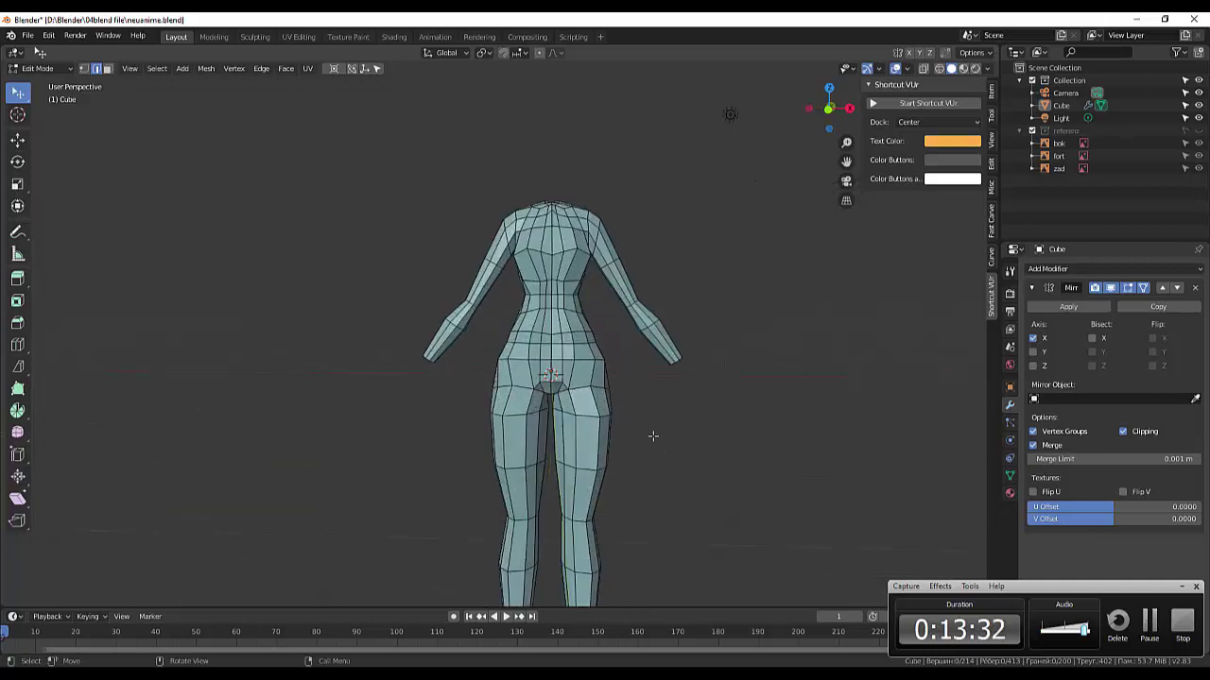
middle_drag(652, 435, 650, 416)
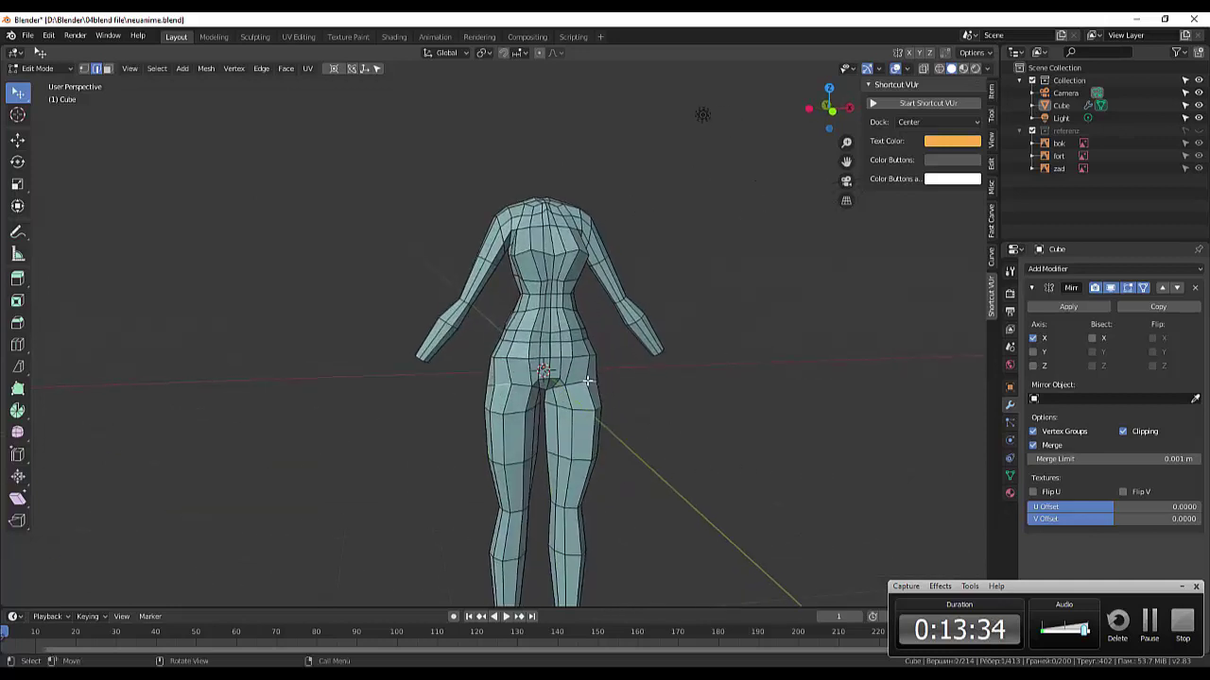
- In vertex select mode, move individual side and hip vertices to round the hip
click(84, 69)
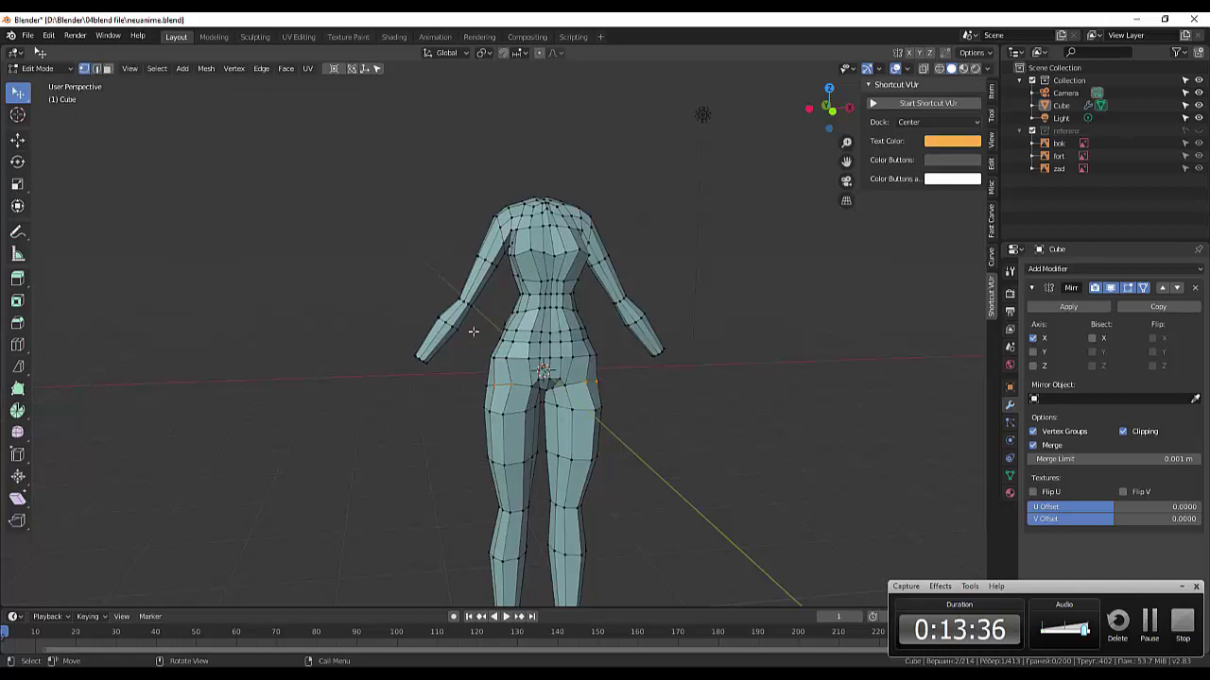
mouse_move(585, 381)
middle_down()
mouse_move(661, 406)
mouse_move(697, 399)
mouse_move(658, 416)
middle_up()
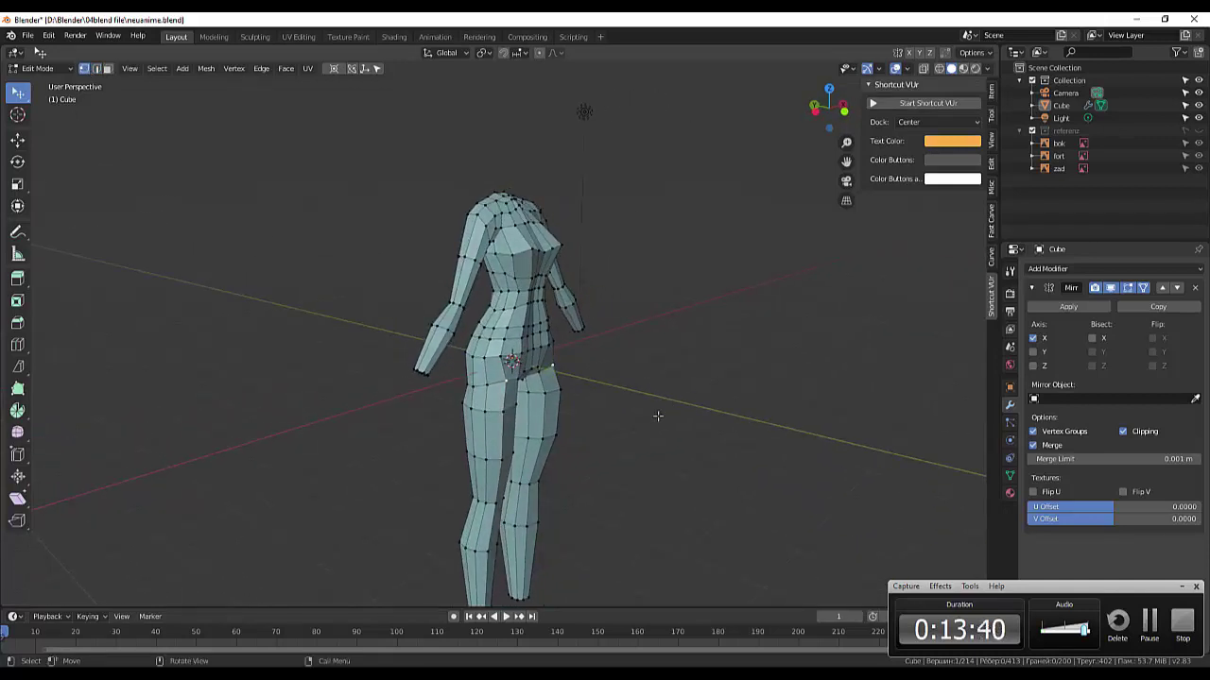
key(g)
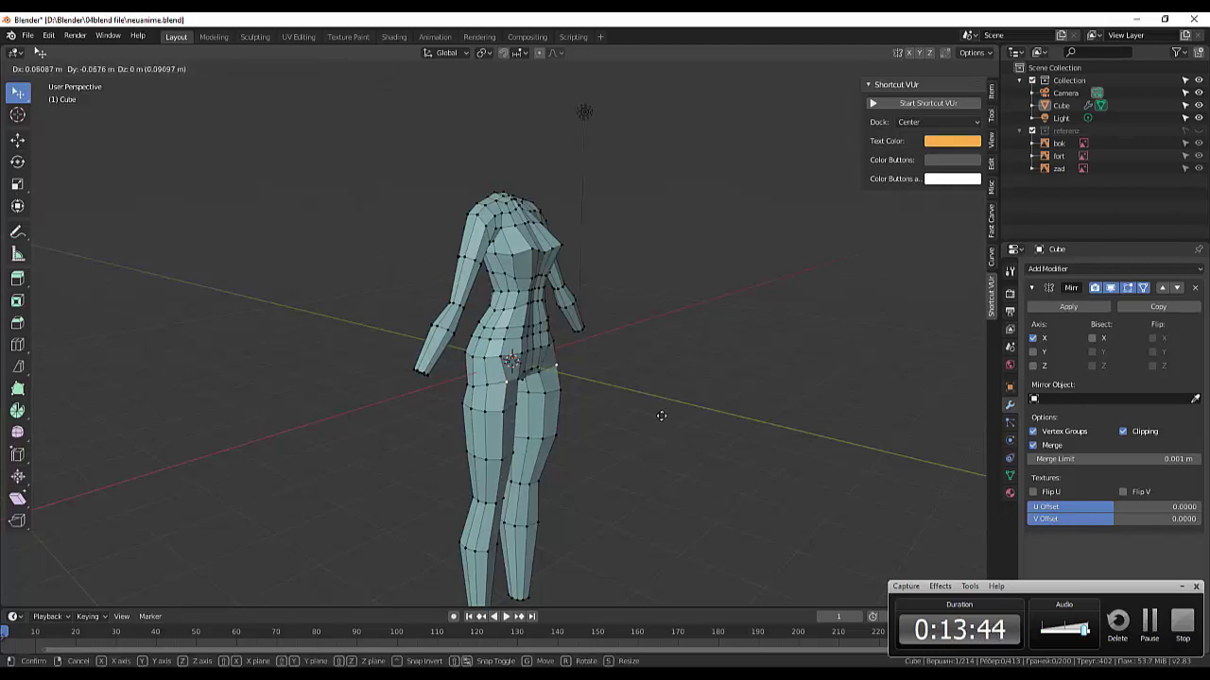
click(661, 416)
mouse_move(680, 406)
middle_down()
mouse_move(480, 389)
mouse_move(504, 366)
middle_up()
click(531, 380)
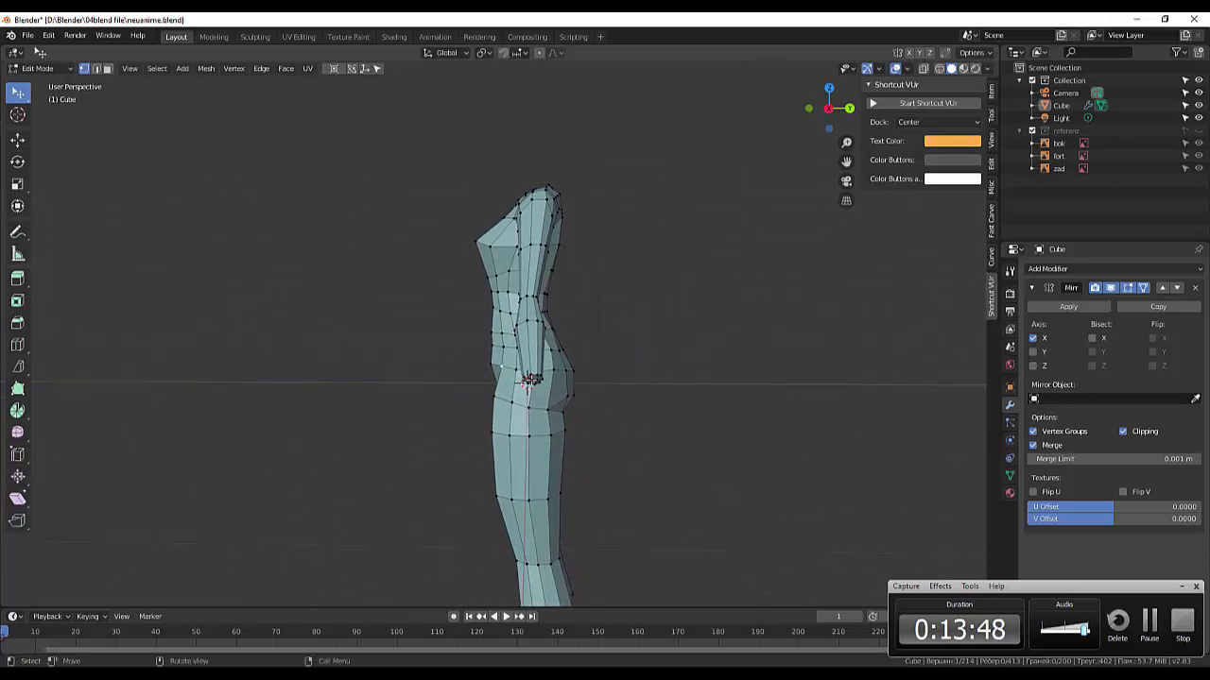
key(g)
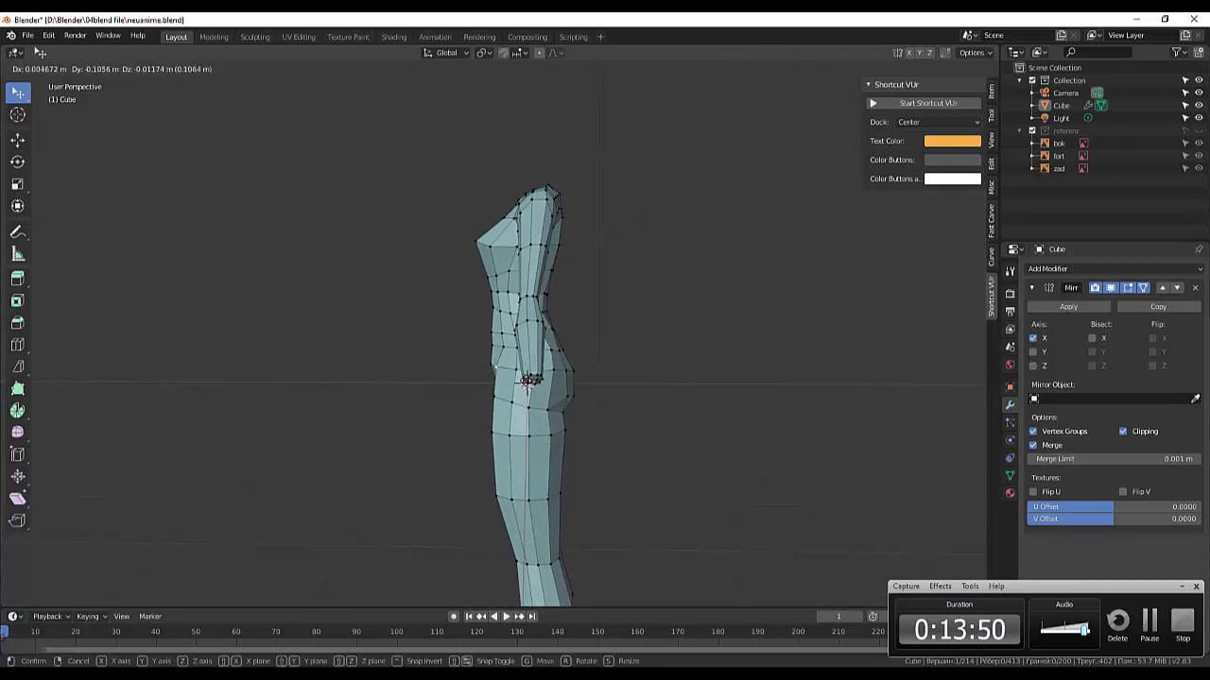
click(531, 381)
- Push the front hip vertices outward and adjust neighbouring vertices from a side angle
middle_drag(597, 413, 729, 419)
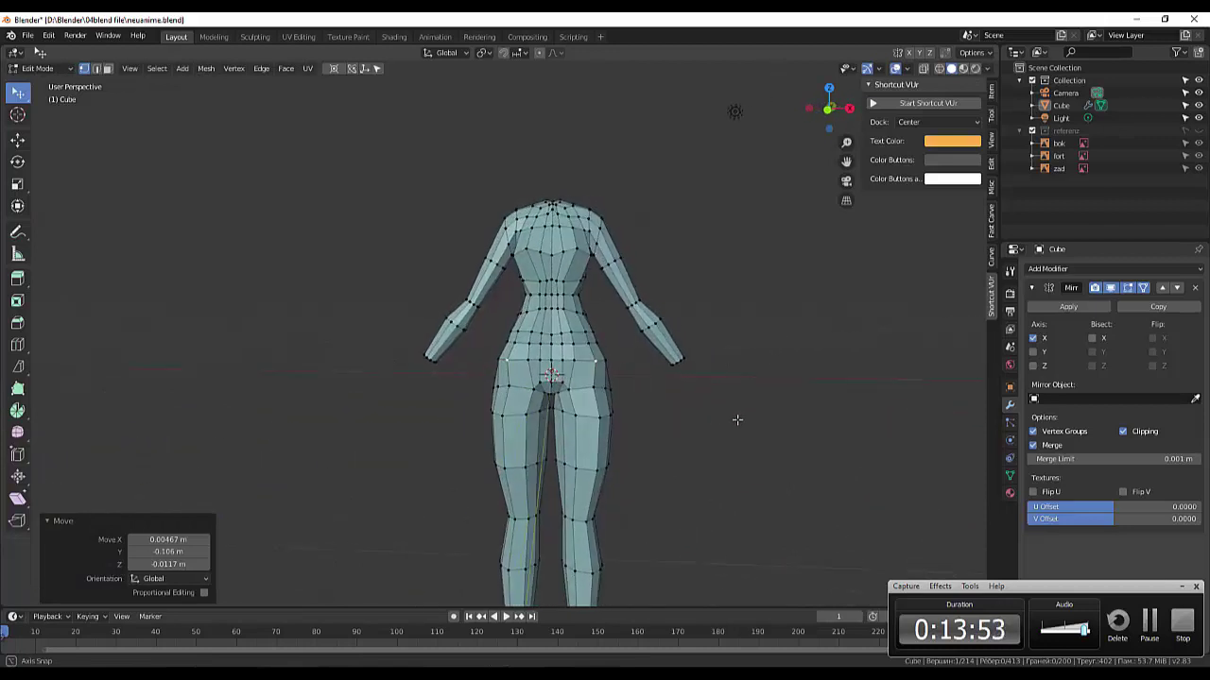
click(608, 389)
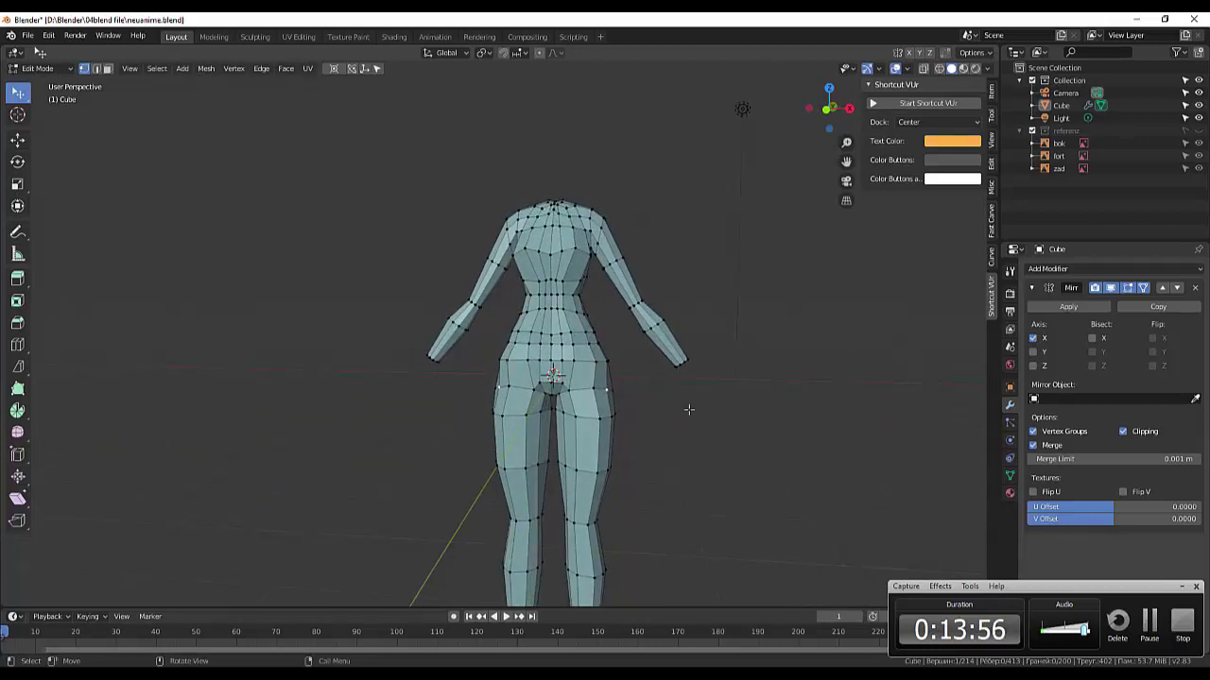
key(g)
click(693, 438)
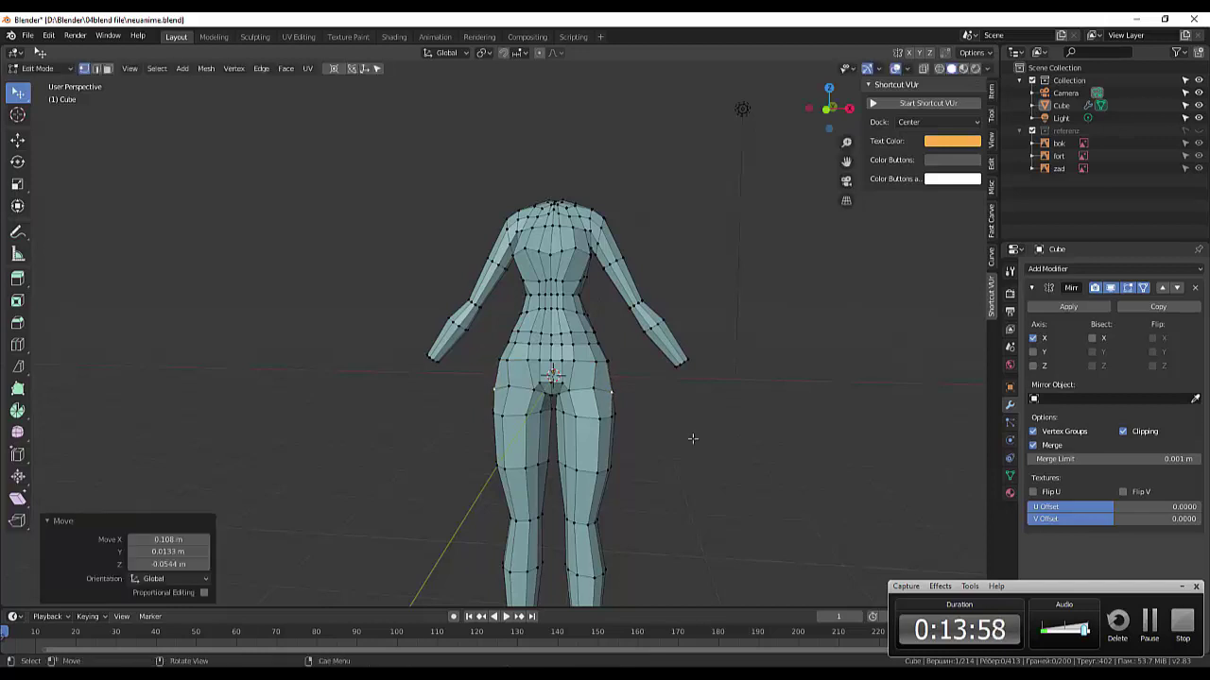
mouse_move(713, 433)
middle_down()
mouse_move(808, 450)
mouse_move(823, 438)
mouse_move(829, 462)
mouse_move(847, 453)
mouse_move(818, 432)
middle_up()
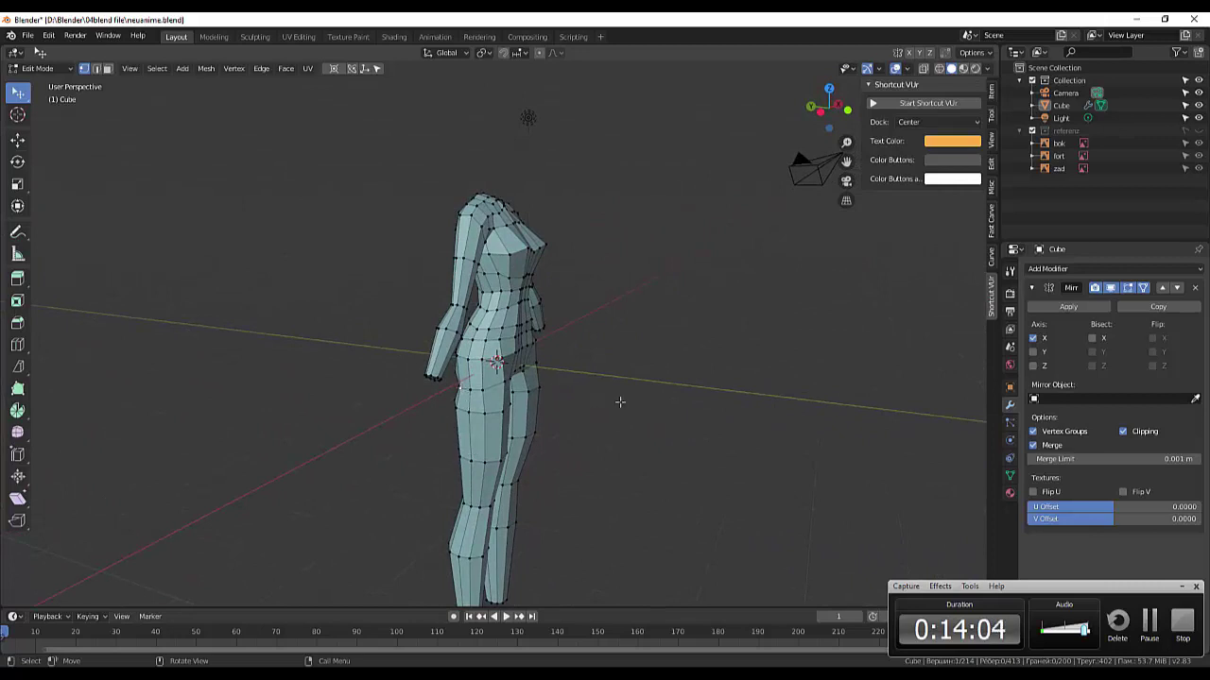
key(g)
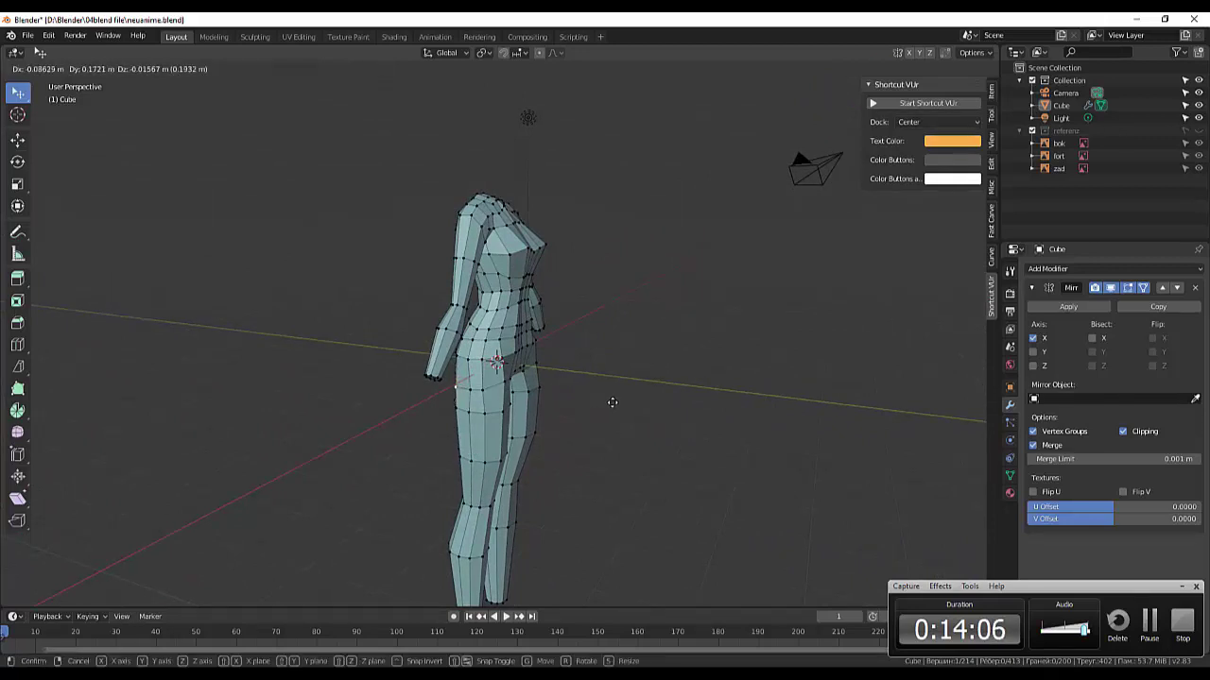
click(613, 402)
mouse_move(631, 404)
middle_down()
mouse_move(747, 388)
mouse_move(623, 471)
middle_up()
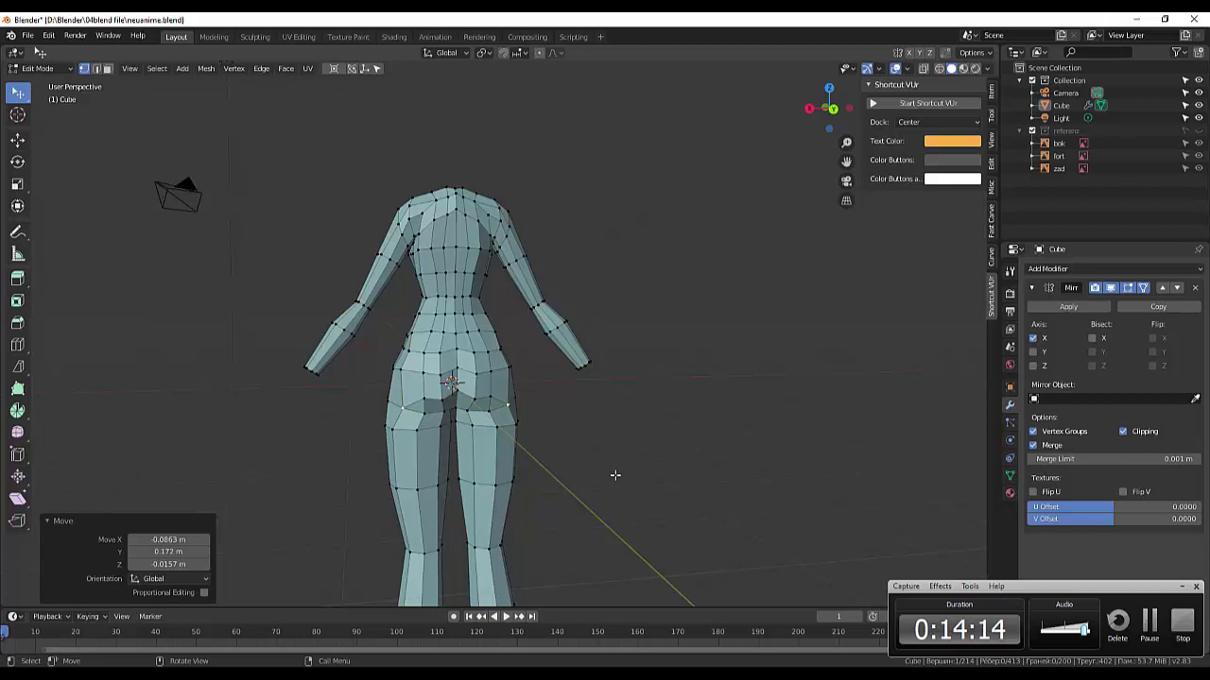
- Rework the rear hip and buttock vertices, checking the fuller hips from behind
key(g)
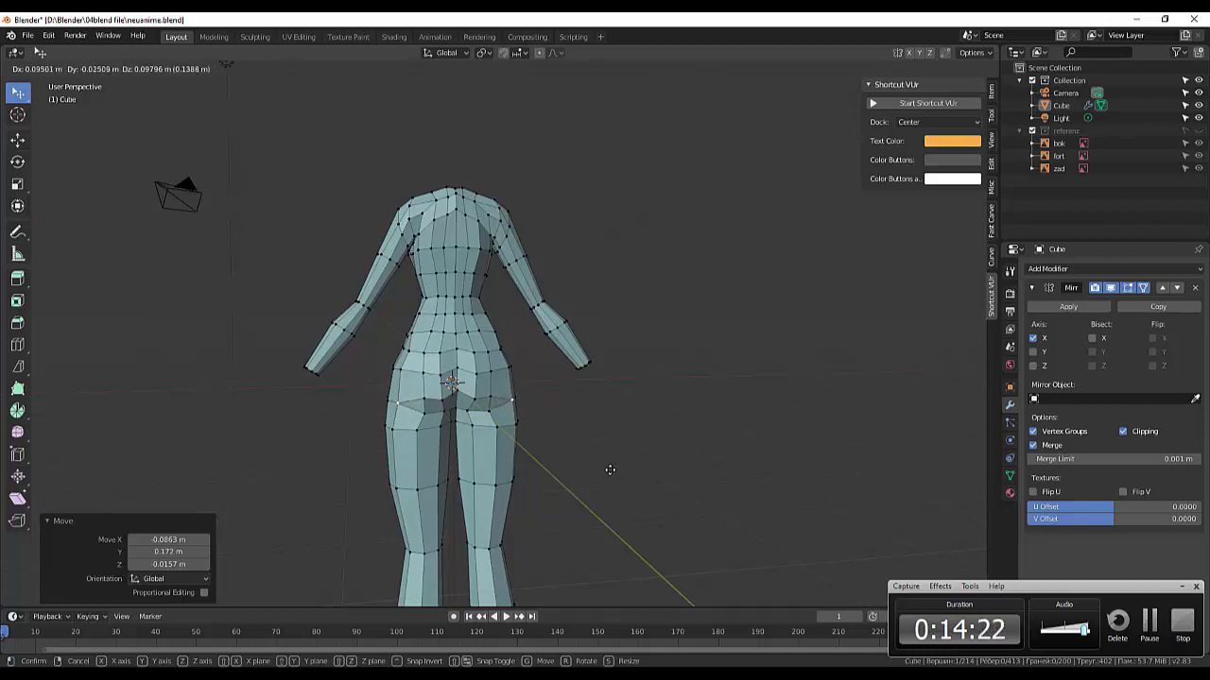
right_click(616, 495)
middle_drag(628, 496, 880, 489)
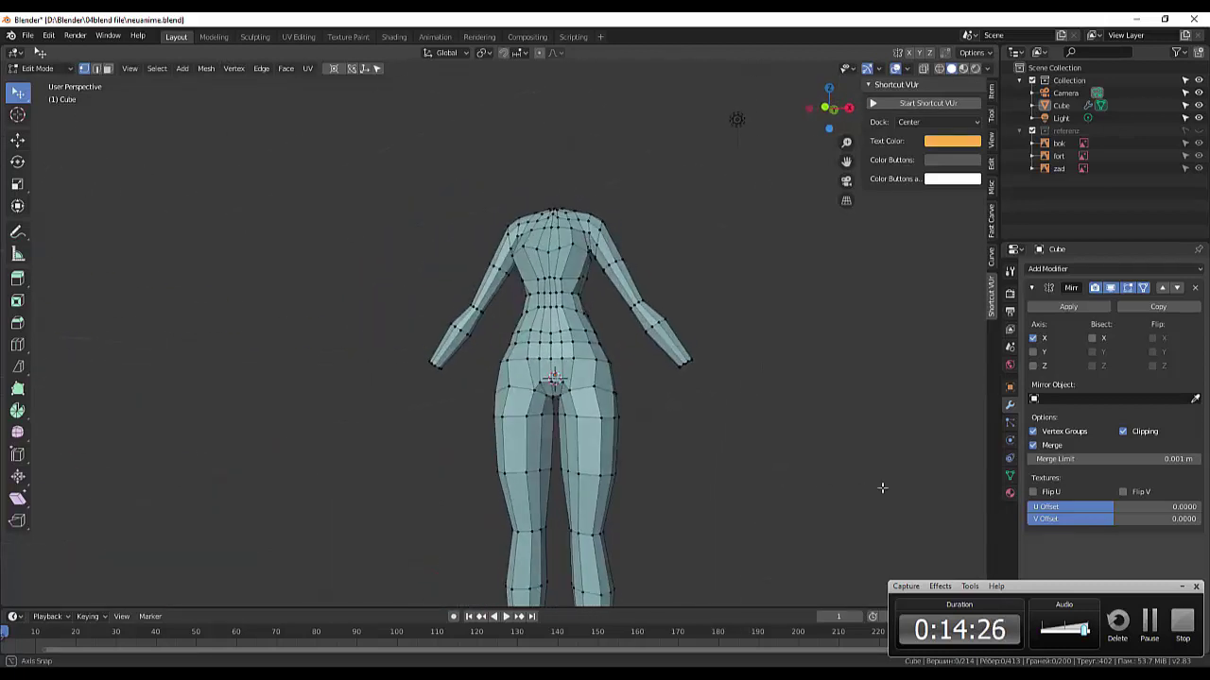
scroll(803, 501, down, 2)
mouse_move(698, 498)
middle_down()
mouse_move(726, 488)
mouse_move(573, 493)
mouse_move(662, 462)
mouse_move(721, 486)
middle_up()
scroll(571, 459, up, 2)
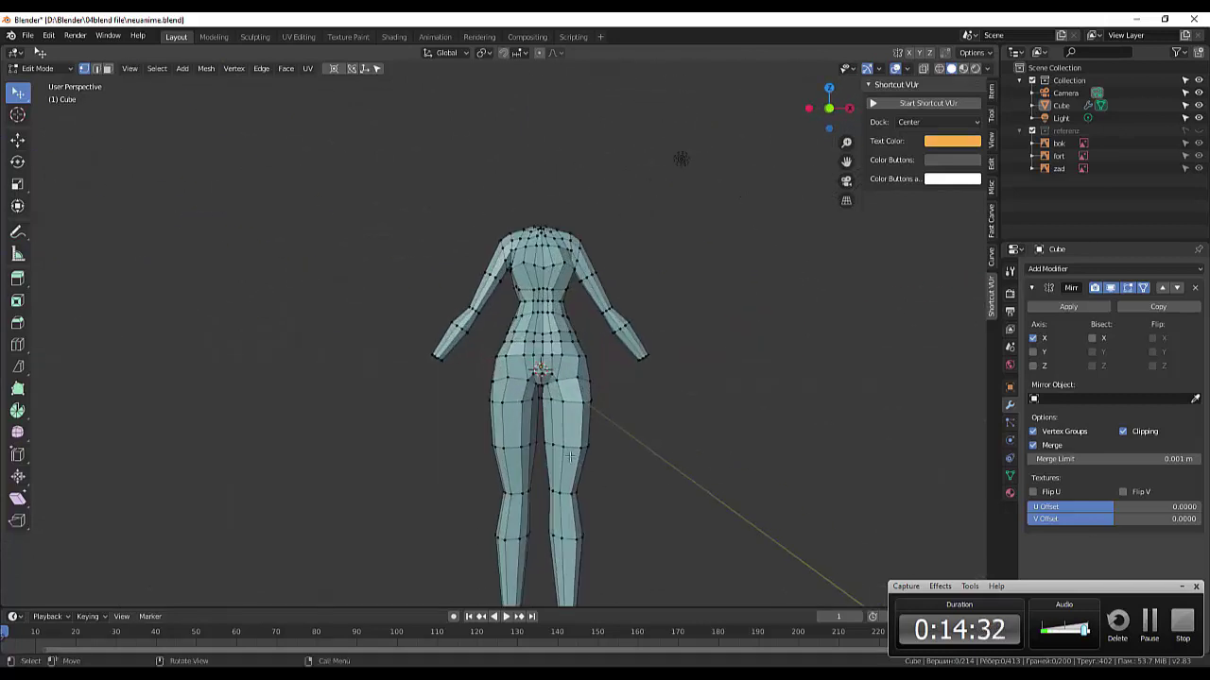
scroll(541, 435, up, 1)
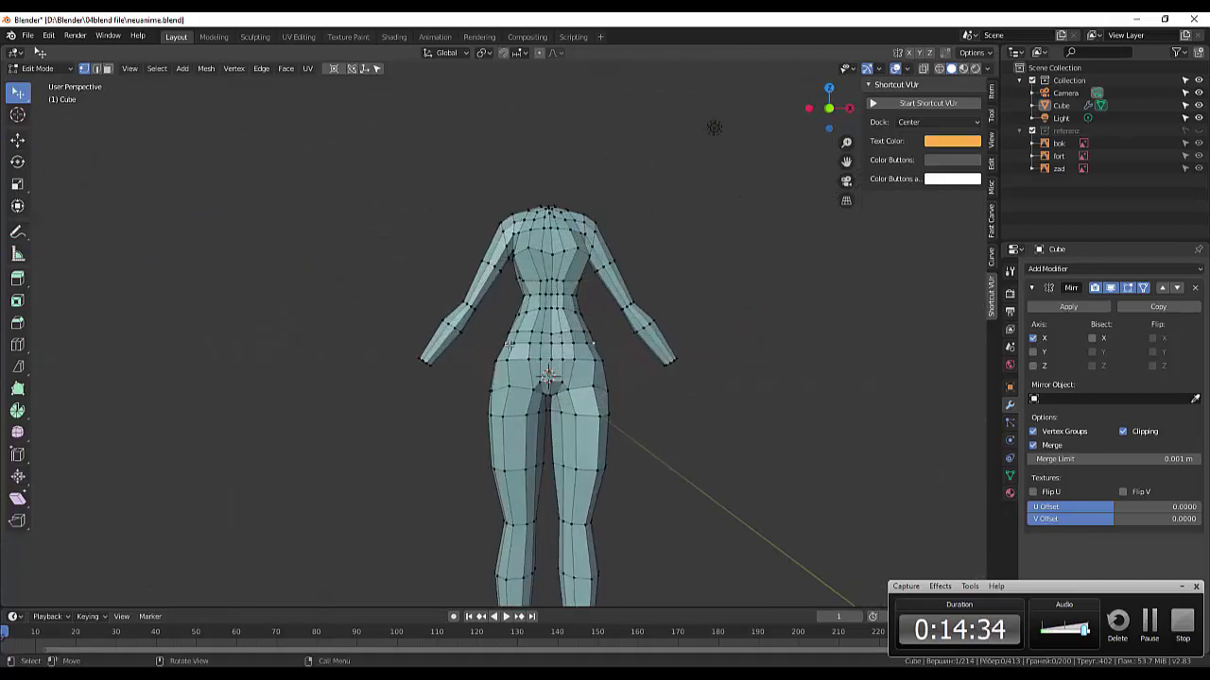
key(g)
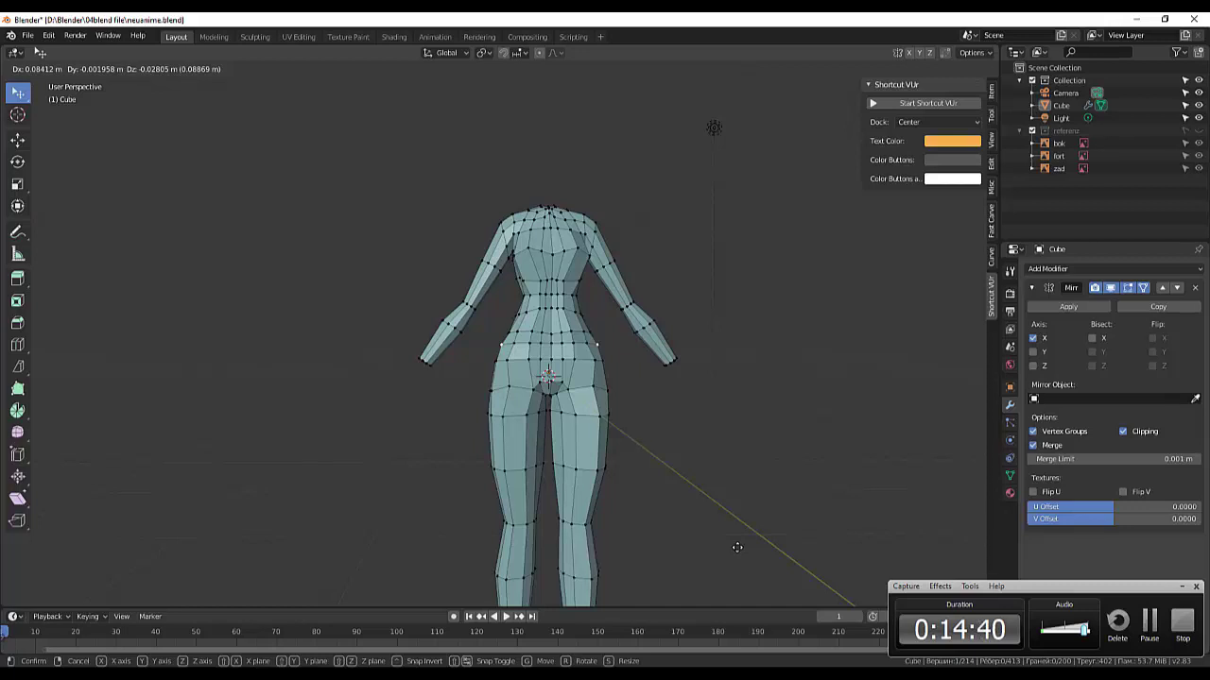
click(737, 547)
scroll(709, 542, down, 3)
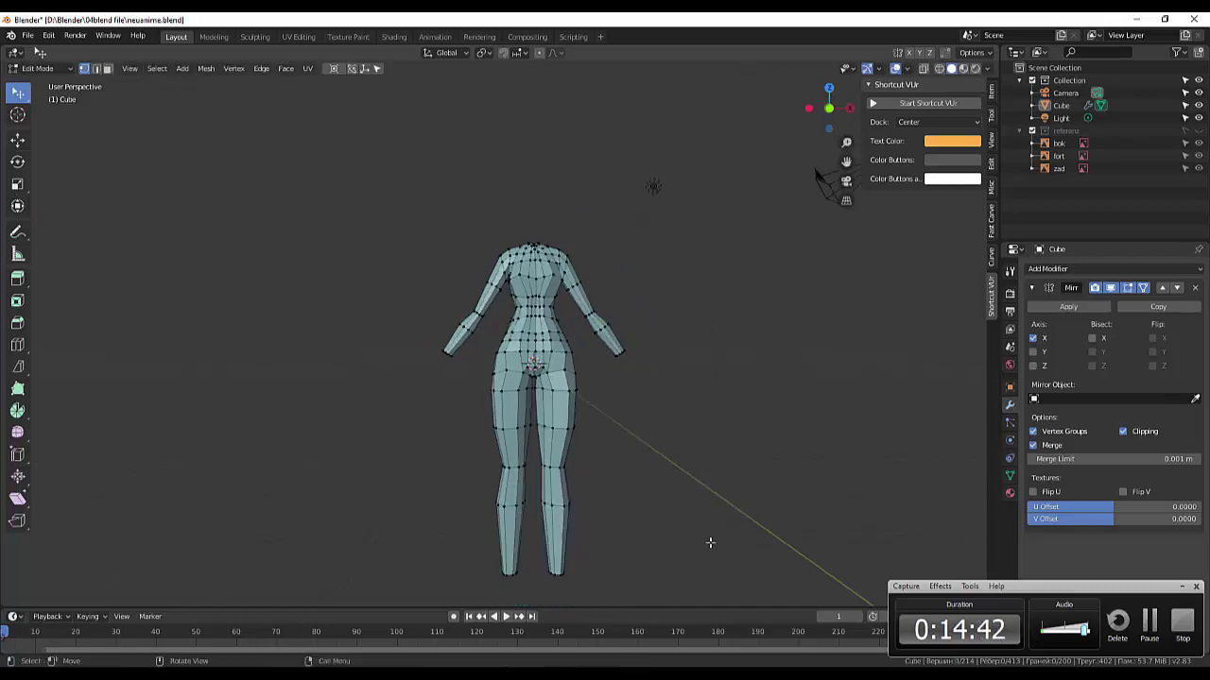
mouse_move(710, 542)
middle_down()
mouse_move(914, 536)
mouse_move(821, 518)
mouse_move(622, 544)
mouse_move(664, 538)
mouse_move(729, 410)
mouse_move(724, 448)
mouse_move(770, 408)
middle_up()
scroll(602, 502, up, 2)
scroll(731, 412, down, 2)
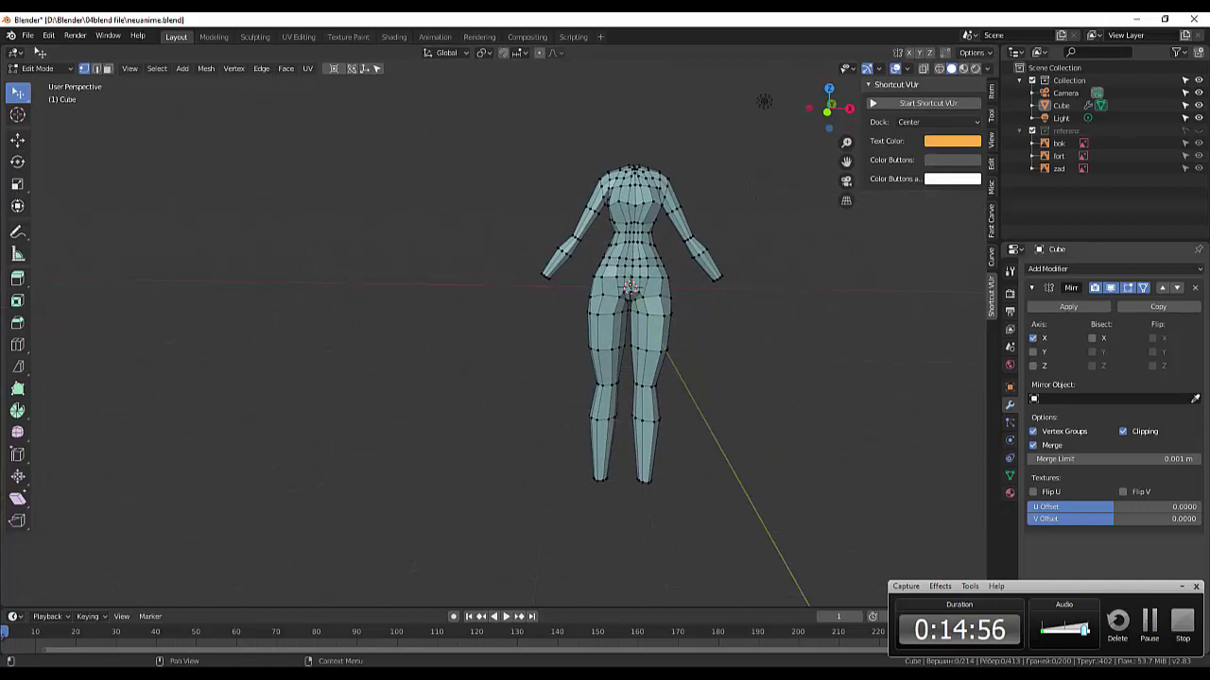
- Show the reference images again and, in front view, move the selected shoulder edges
click(1198, 131)
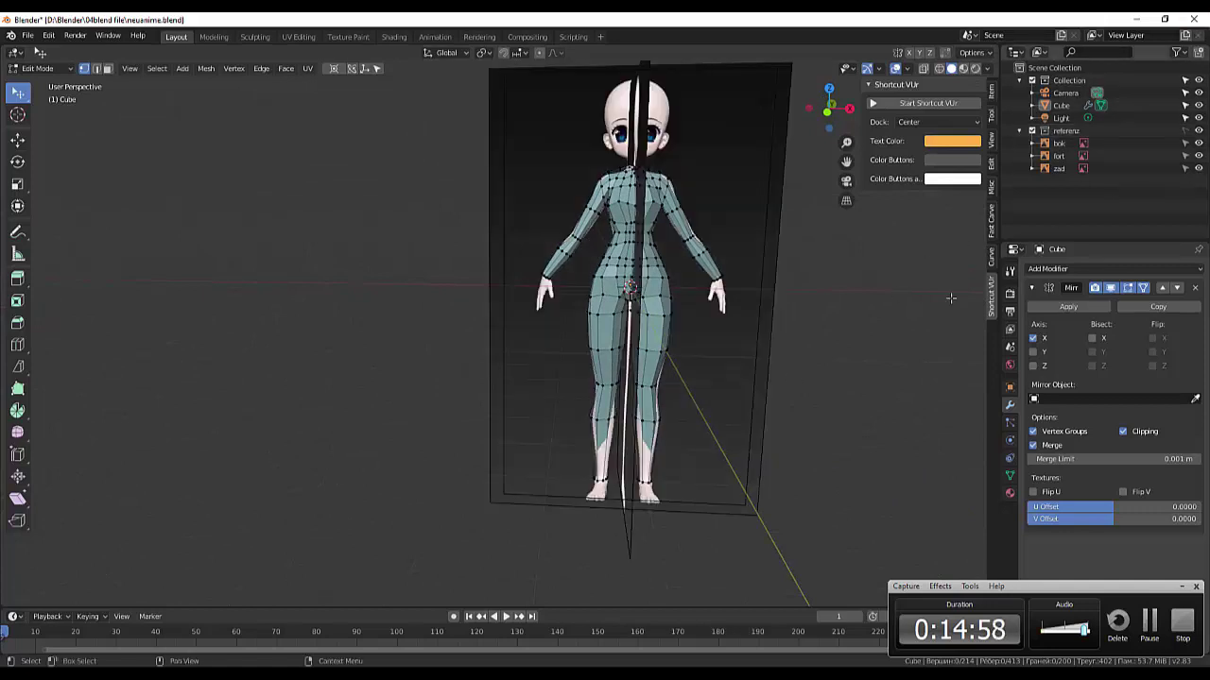
mouse_move(951, 298)
middle_down()
mouse_move(865, 330)
mouse_move(871, 345)
middle_up()
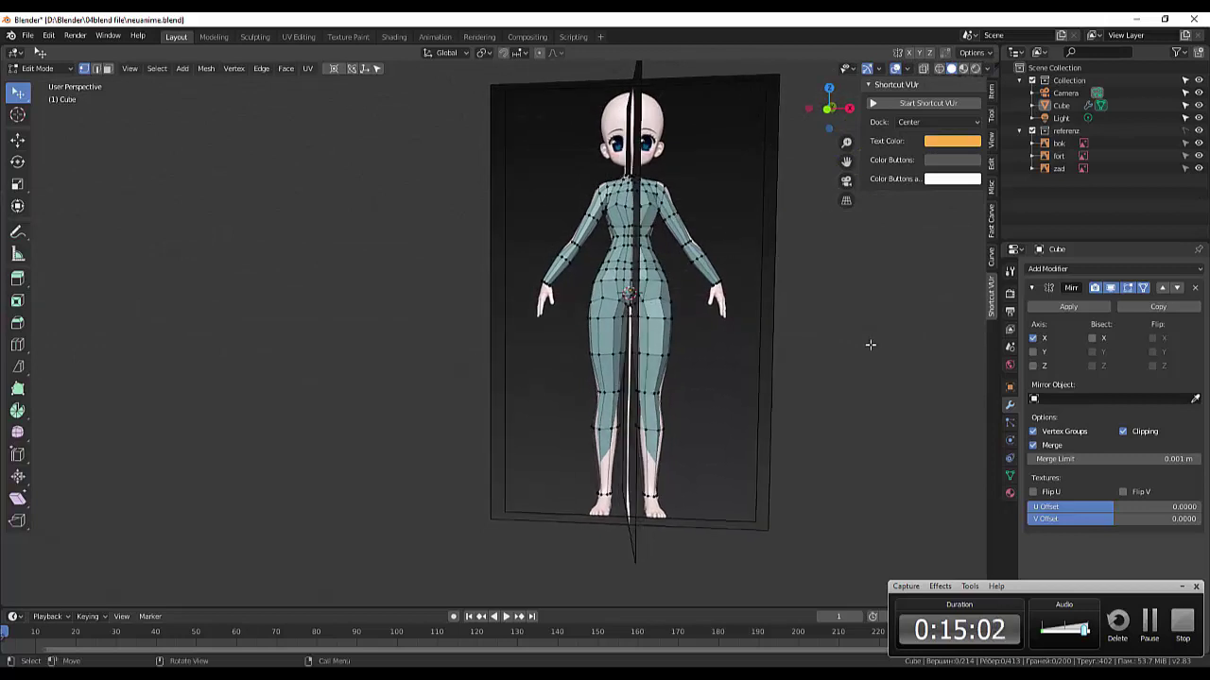
key(KP_1)
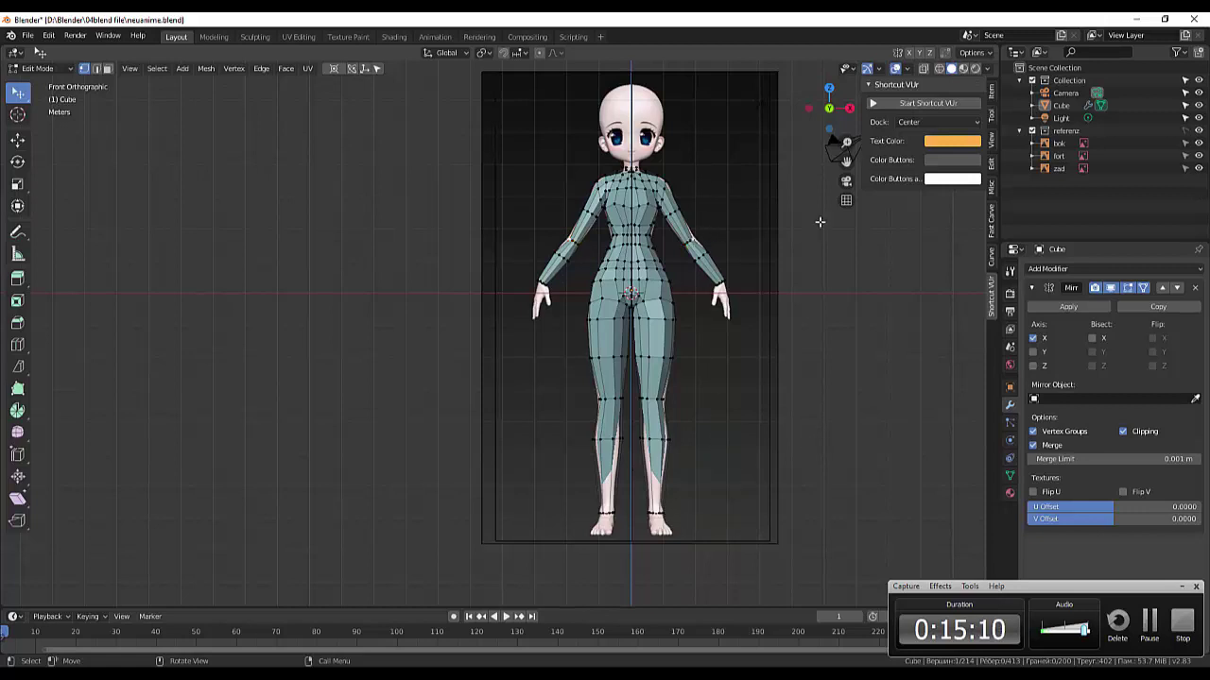
click(96, 68)
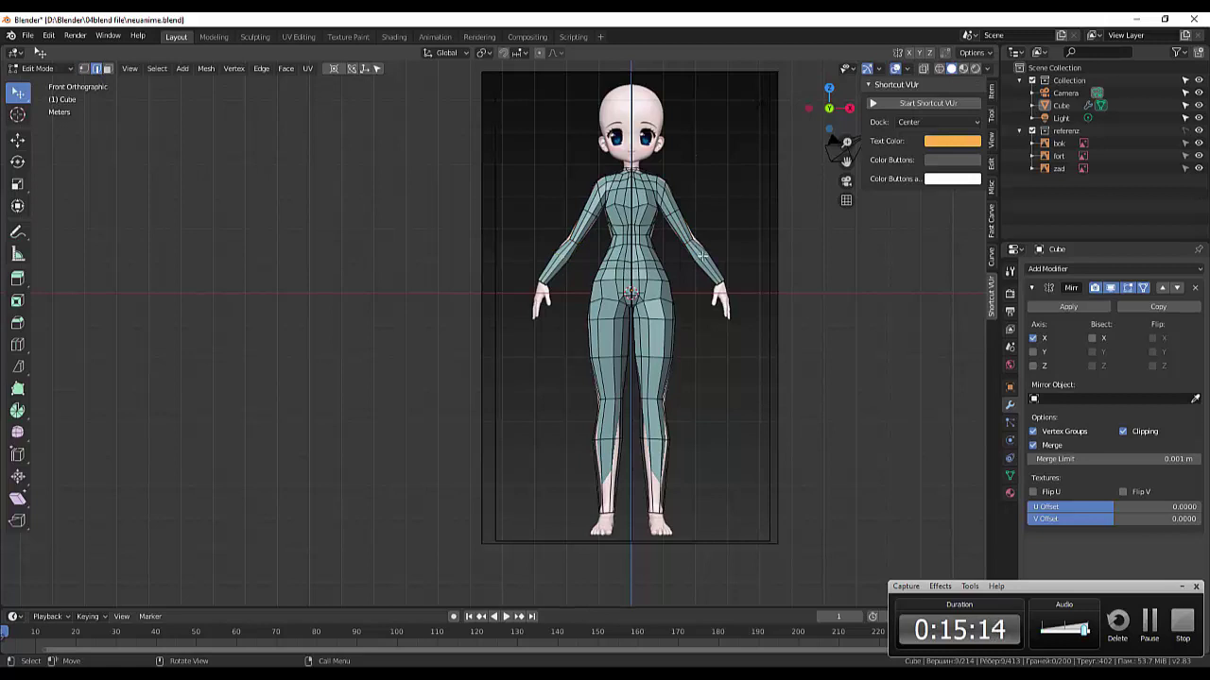
key(g)
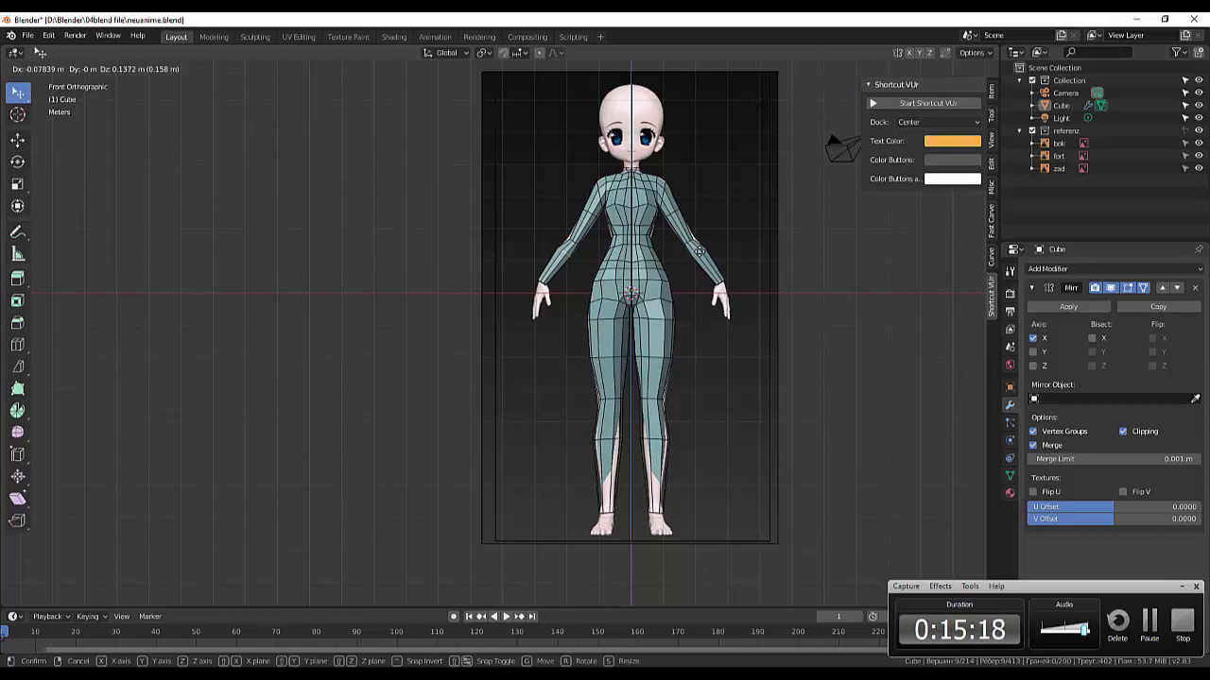
click(699, 250)
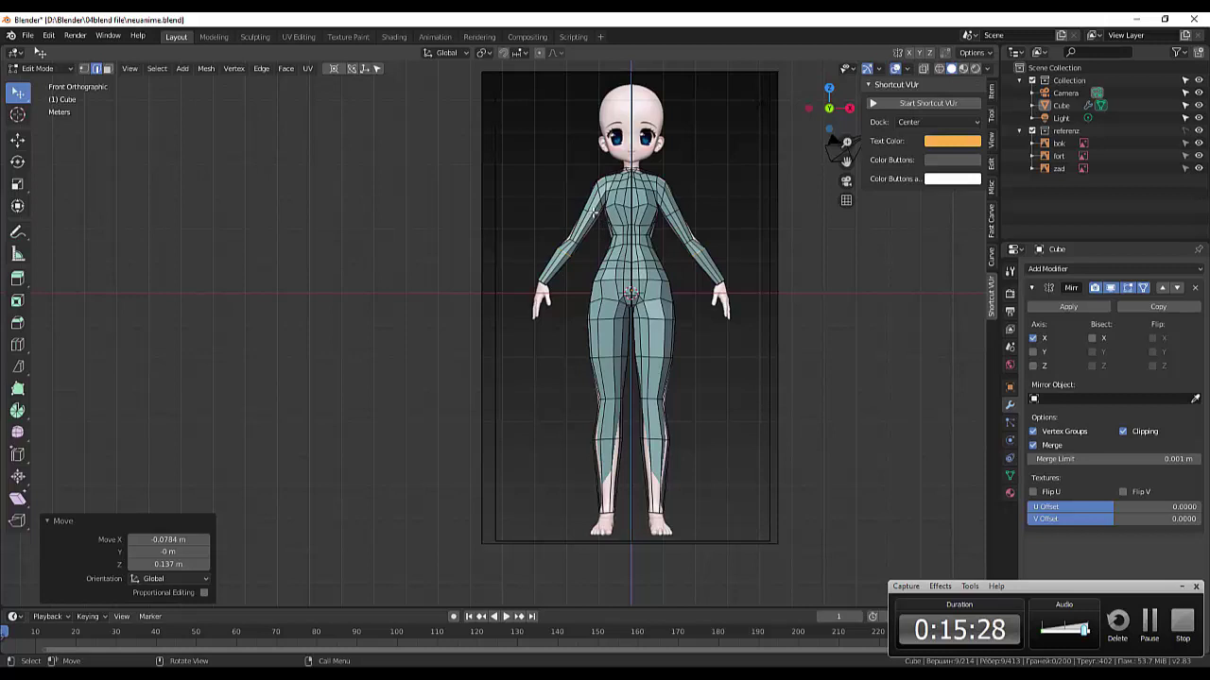
- Enlarge the shoulder edge loop, testing scales of about 1.176 and 1.459
click(672, 215)
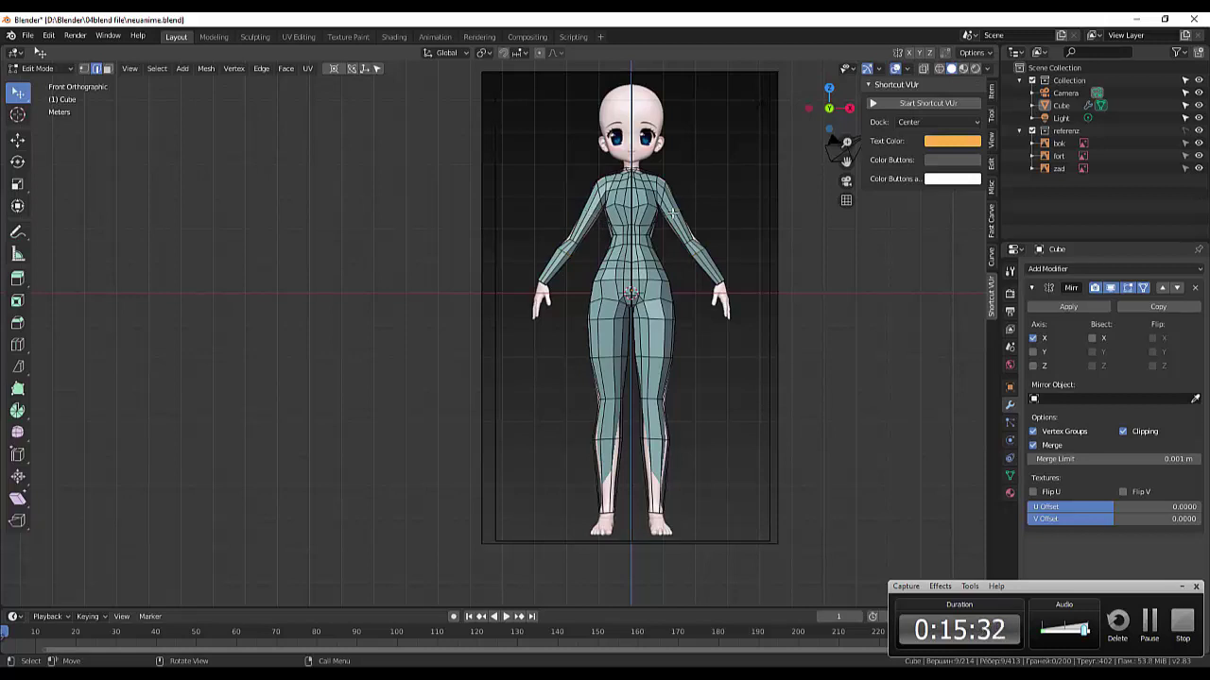
key(s)
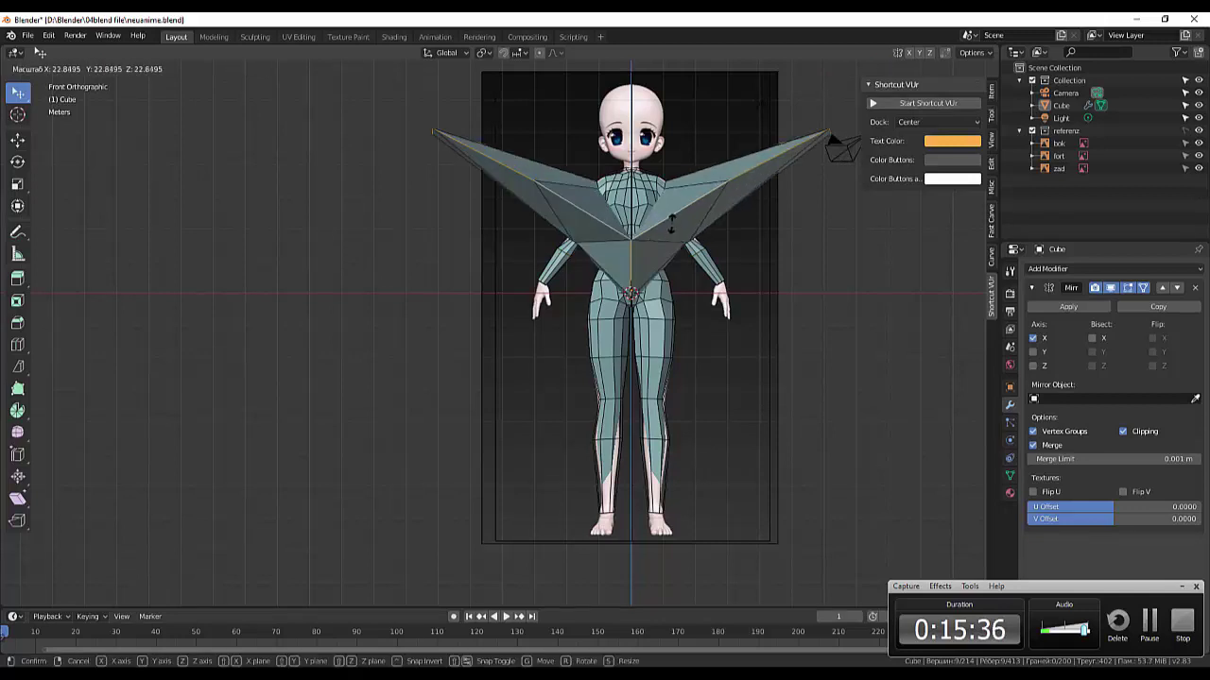
key(Escape)
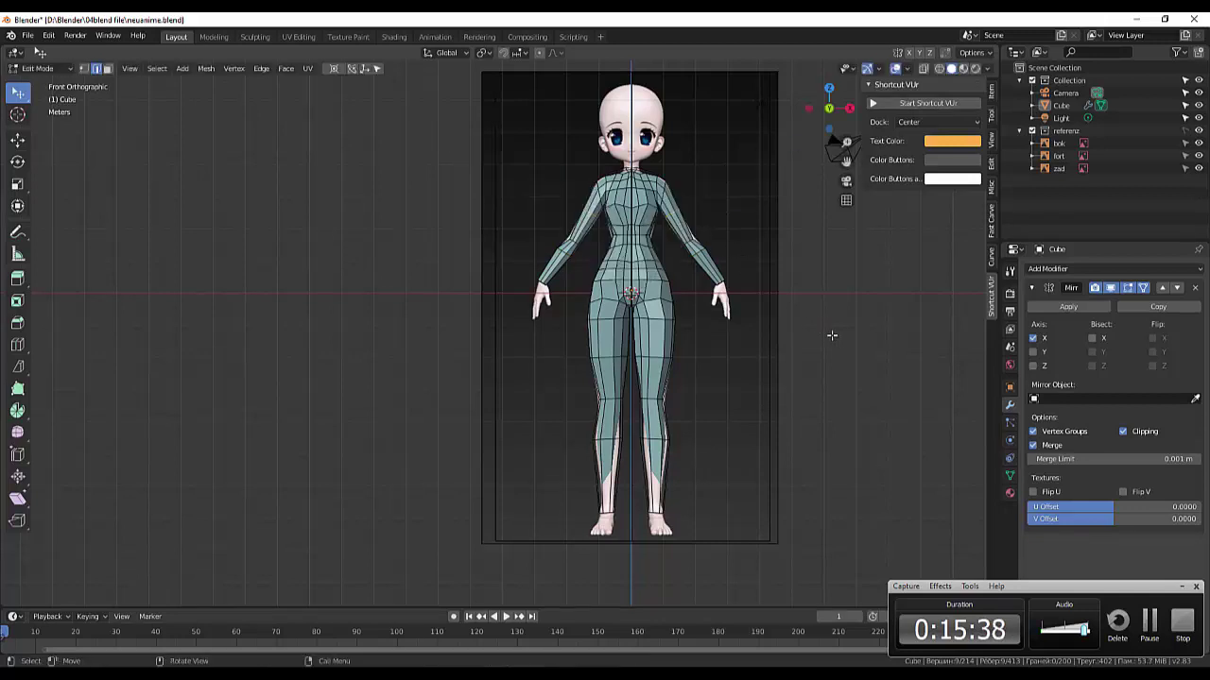
key(s)
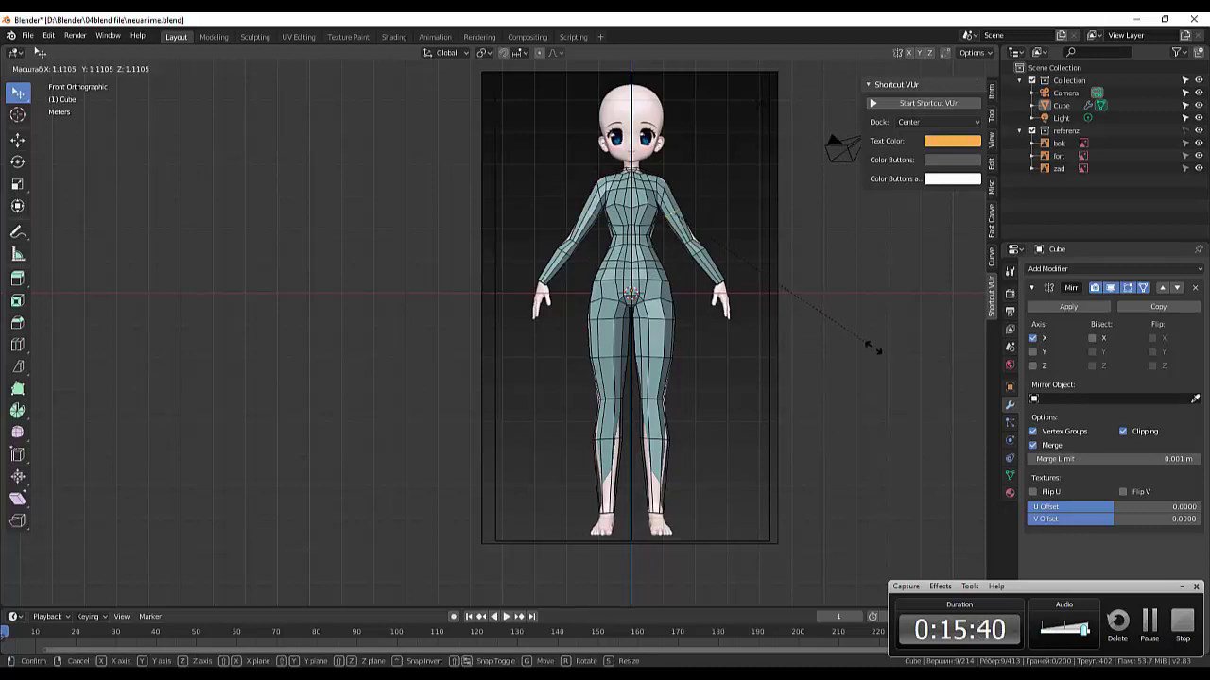
click(888, 363)
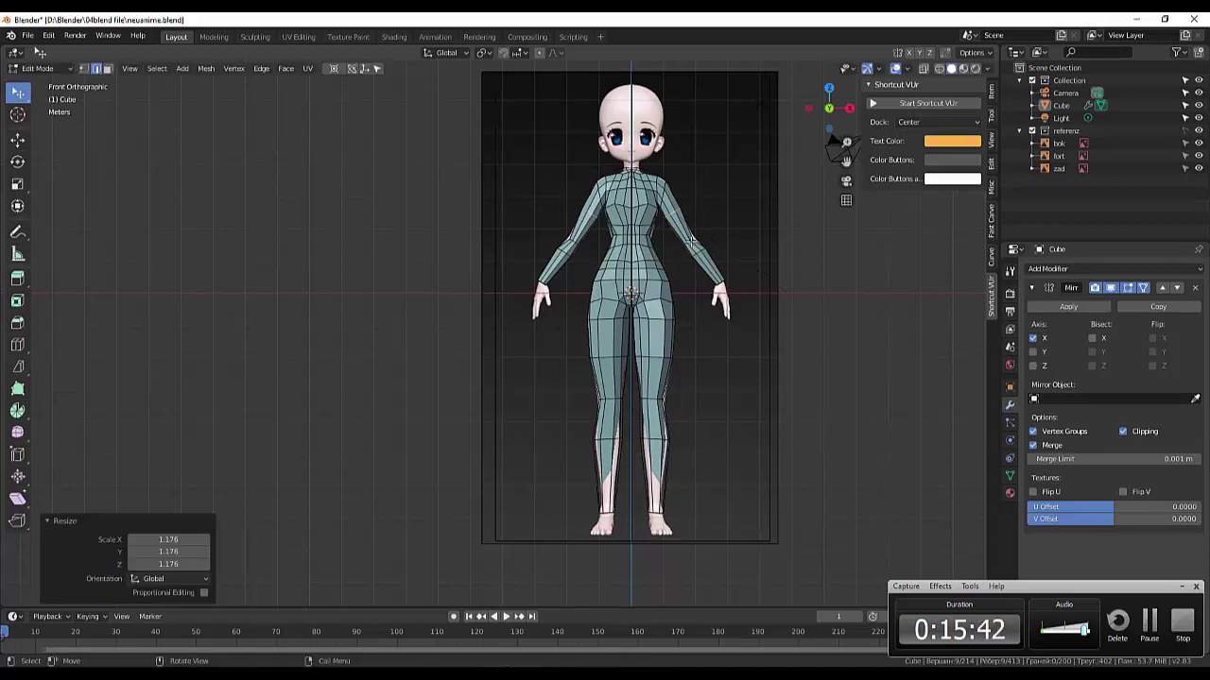
key(ctrl+z)
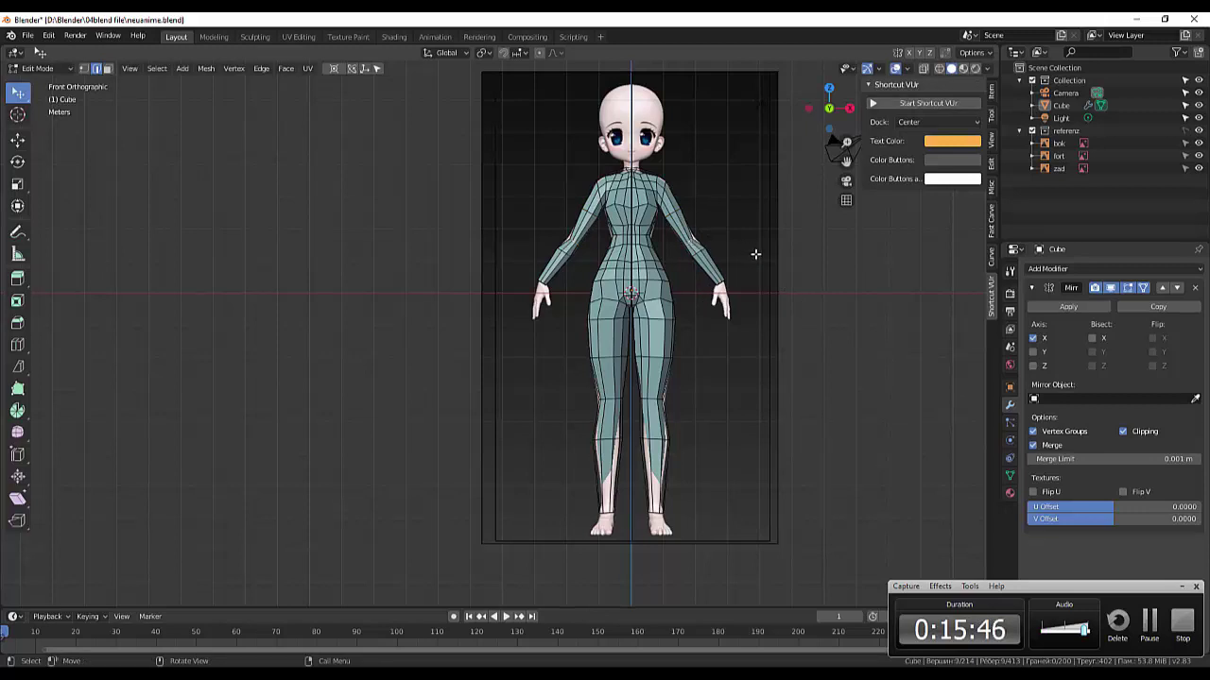
key(s)
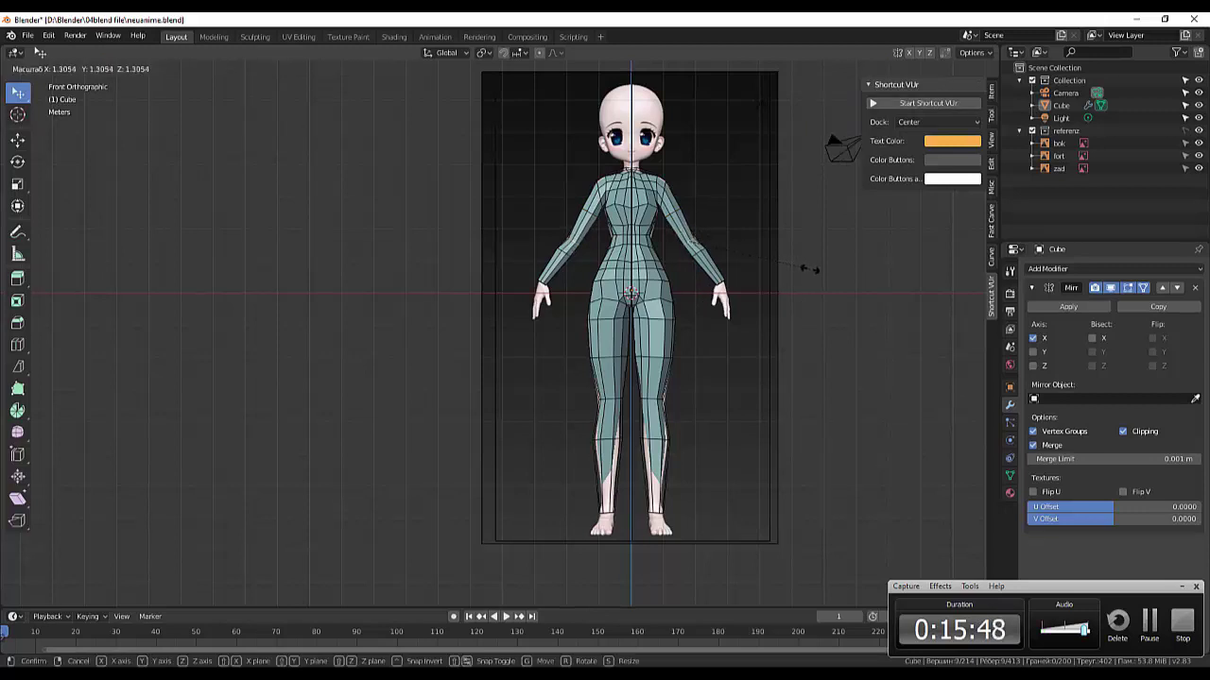
click(822, 274)
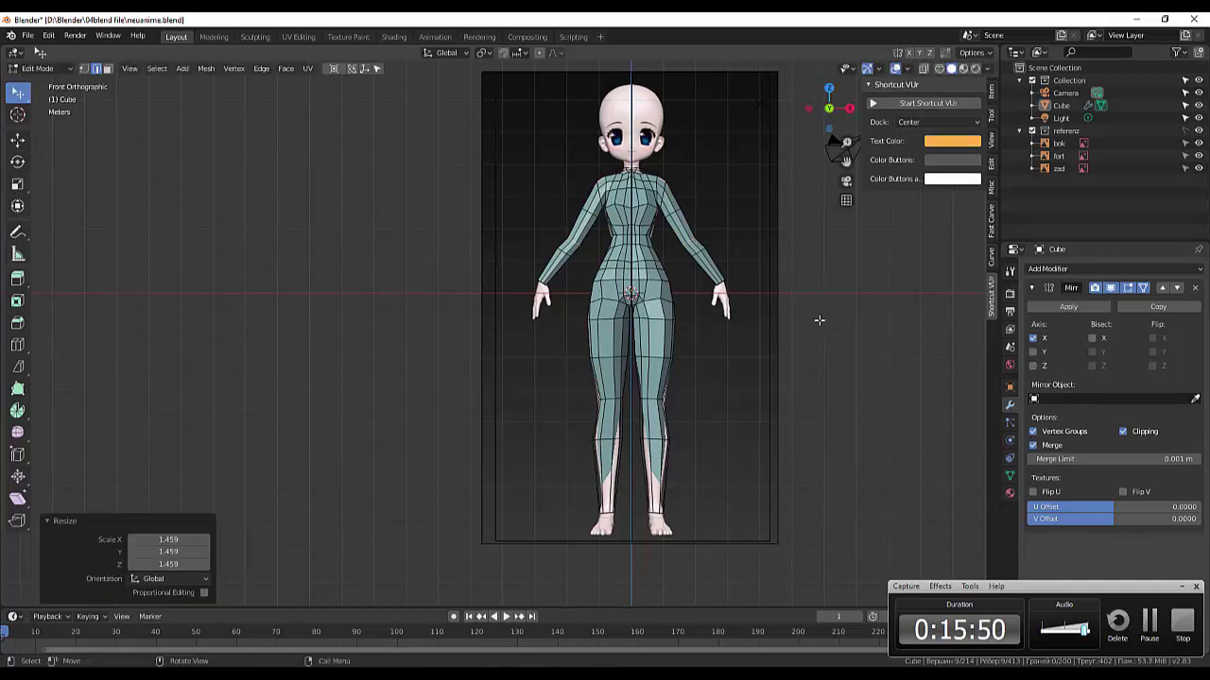
key(ctrl+z)
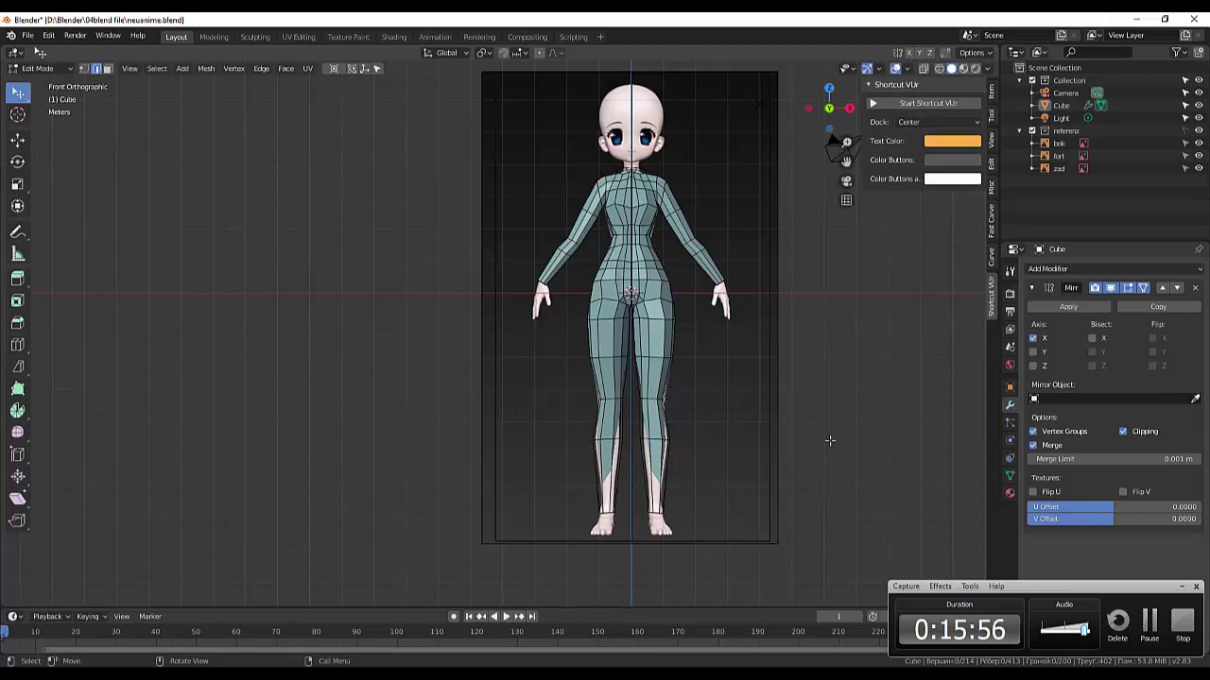
middle_drag(830, 440, 683, 437)
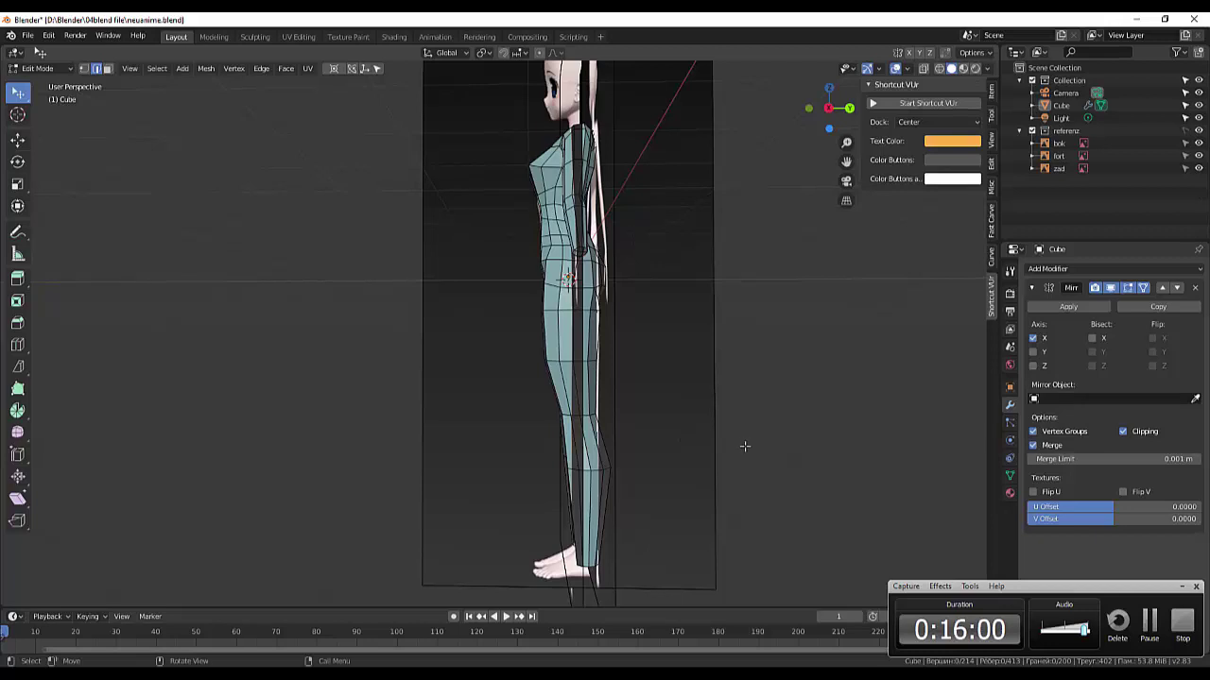
- Hide the referenz collection and, in vertex select mode, reposition a hip vertex viewed from behind
click(1198, 130)
mouse_move(639, 426)
middle_down()
mouse_move(701, 422)
mouse_move(665, 304)
middle_up()
scroll(701, 423, up, 2)
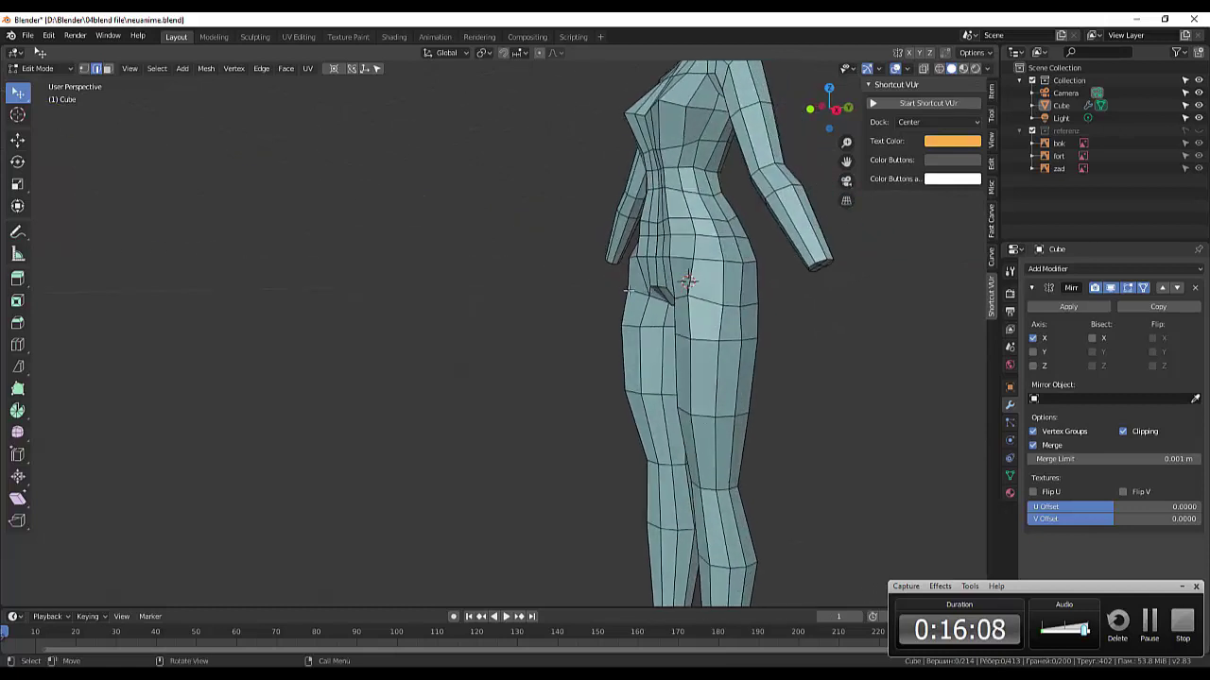
drag(628, 290, 637, 292)
click(85, 69)
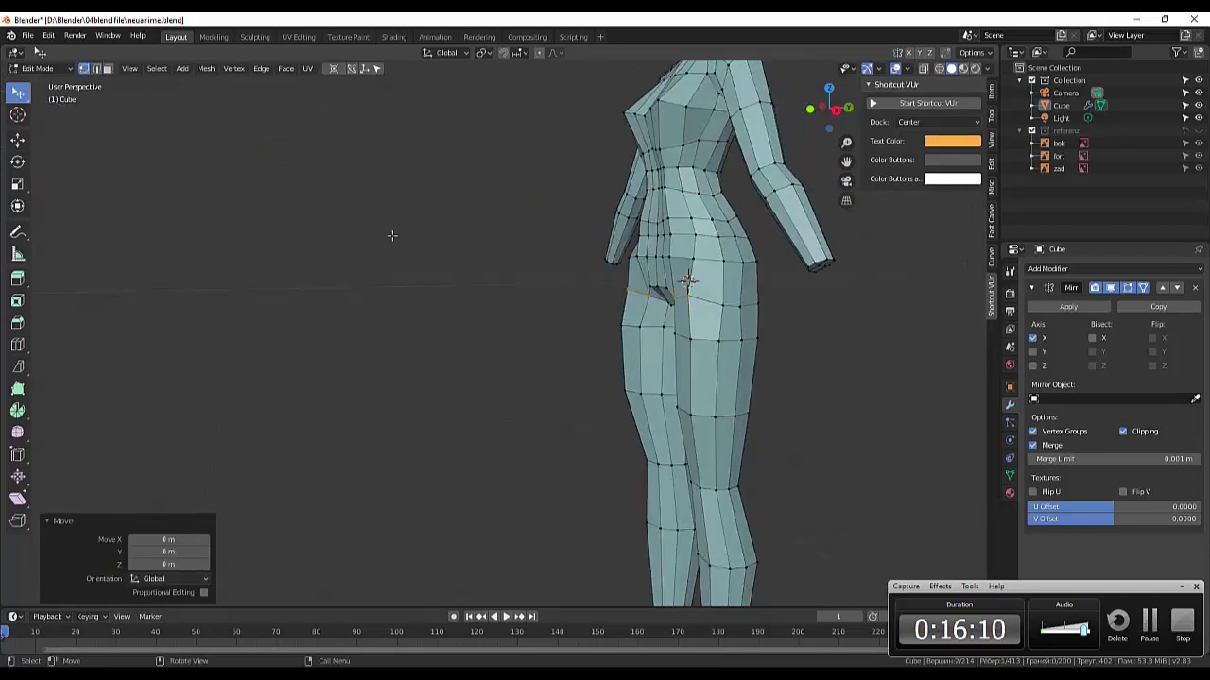
click(617, 314)
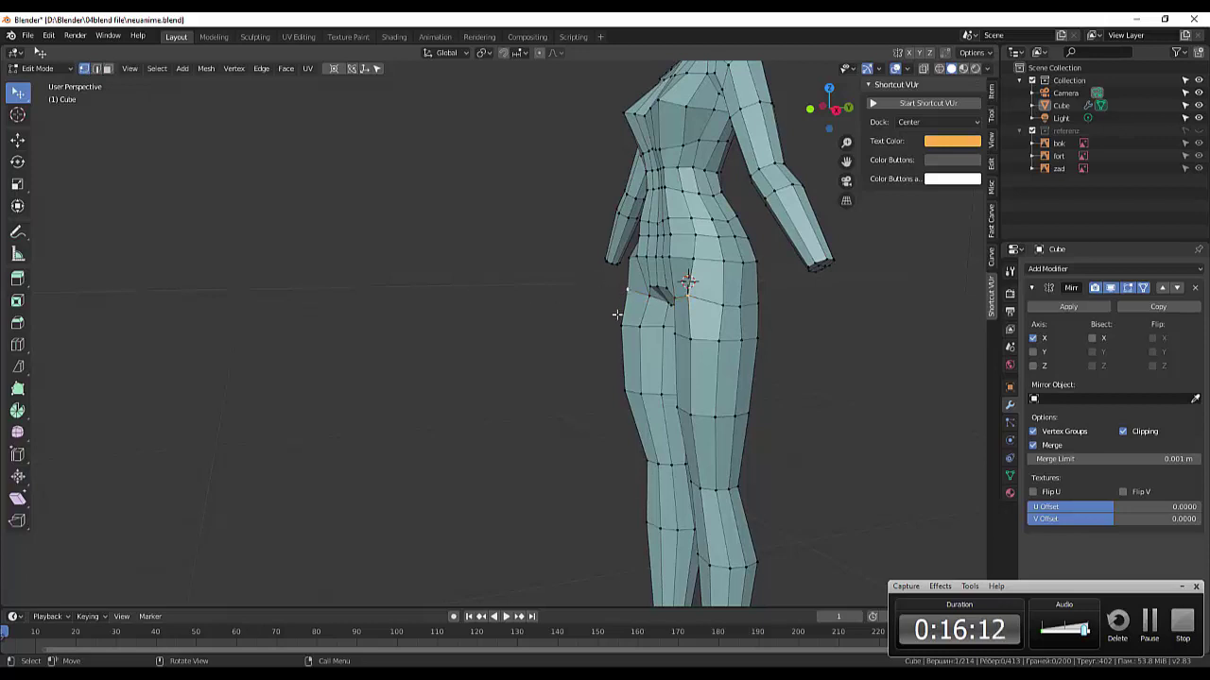
key(g)
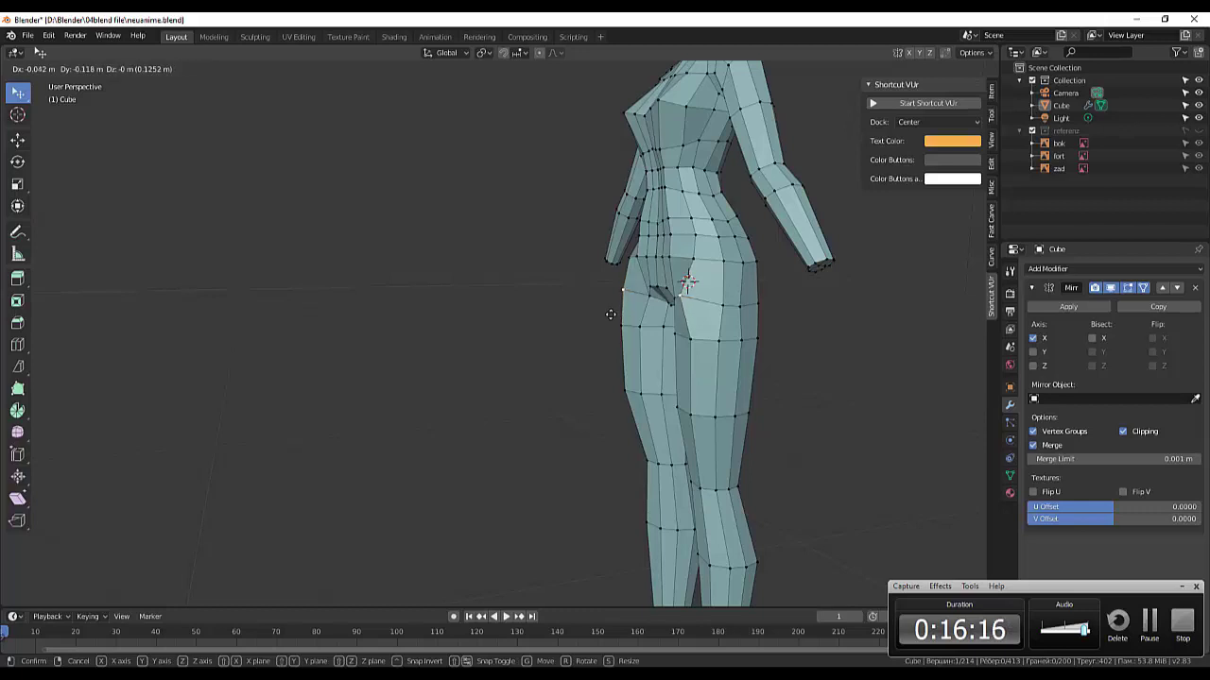
click(614, 316)
- Move a buttock vertex by 0.00646, 0.0458, -0.0437 m to round the rear hips
mouse_move(788, 325)
middle_down()
mouse_move(856, 346)
mouse_move(958, 315)
mouse_move(866, 348)
middle_up()
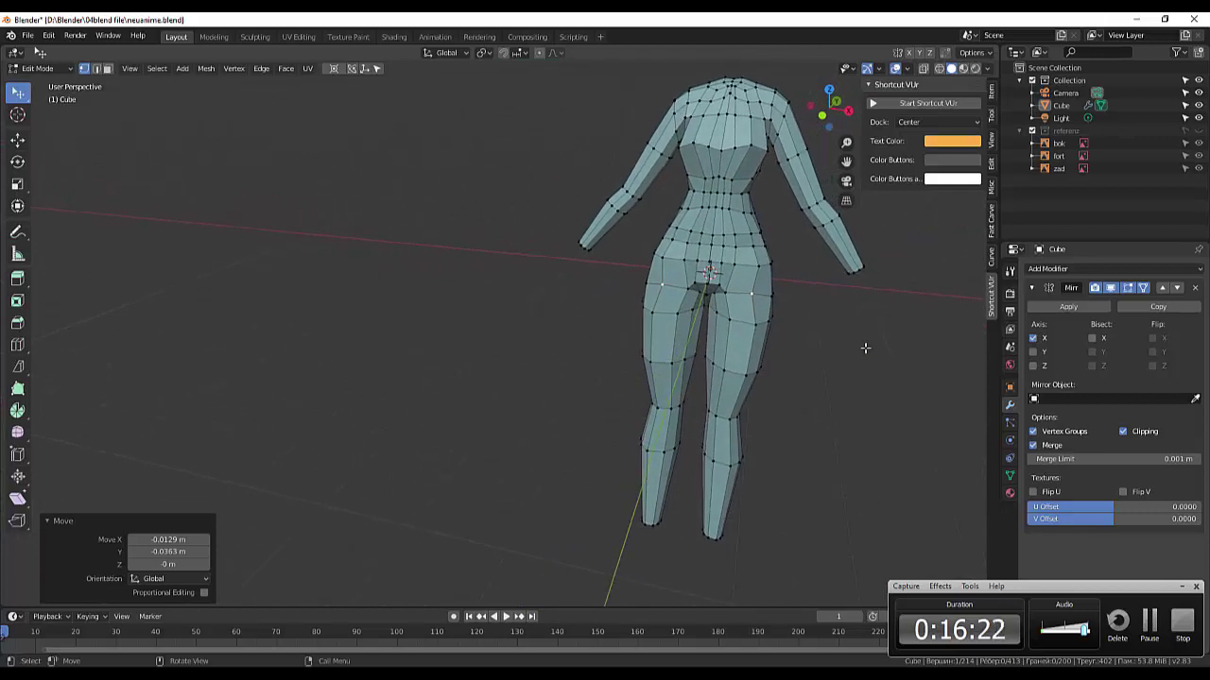
key(g)
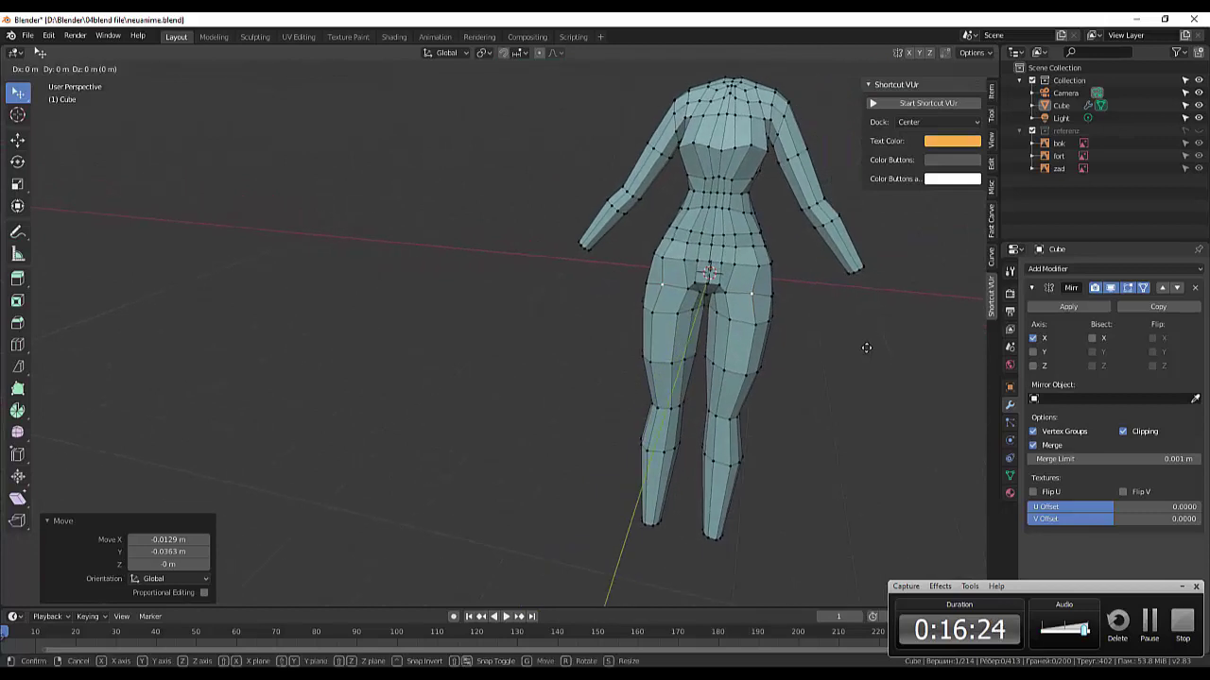
right_click(872, 348)
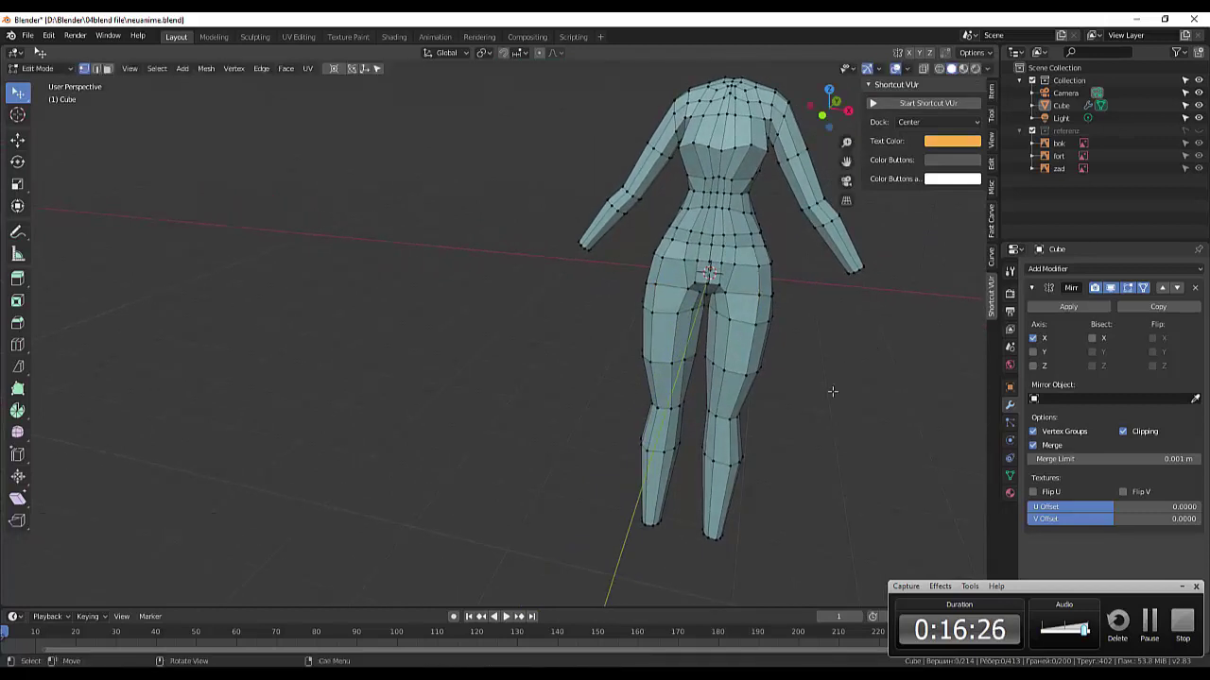
mouse_move(844, 380)
middle_down()
mouse_move(925, 352)
mouse_move(739, 368)
mouse_move(718, 358)
middle_up()
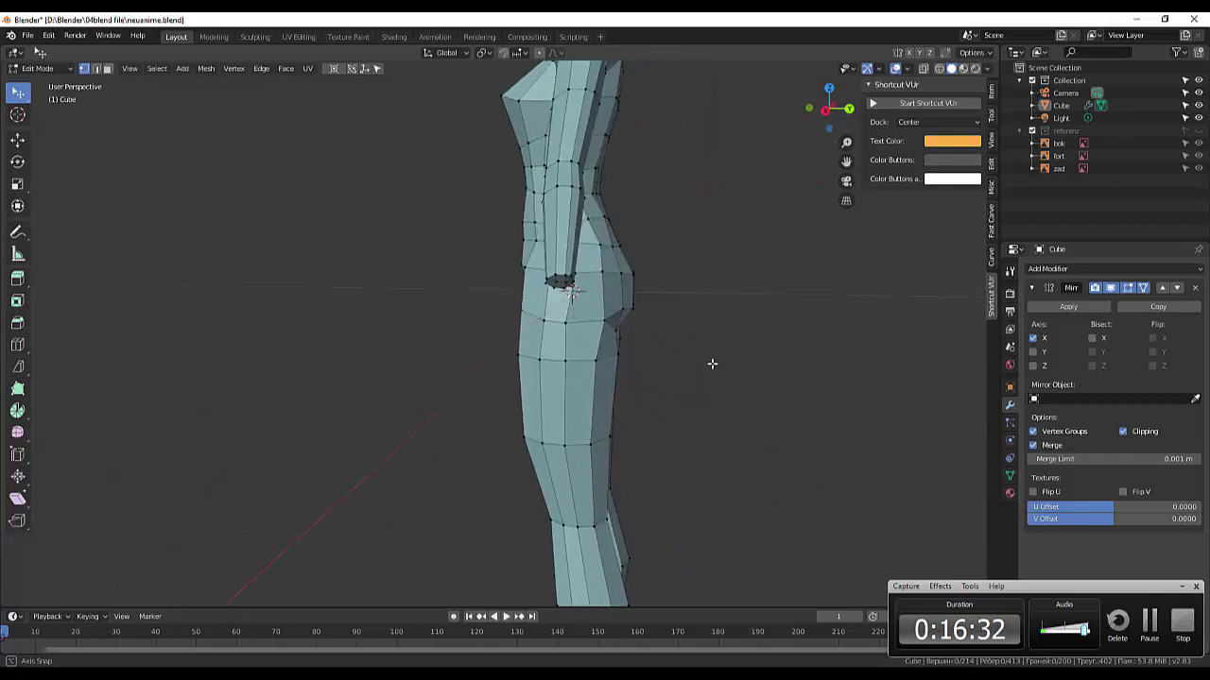
middle_drag(718, 358, 684, 367)
key(g)
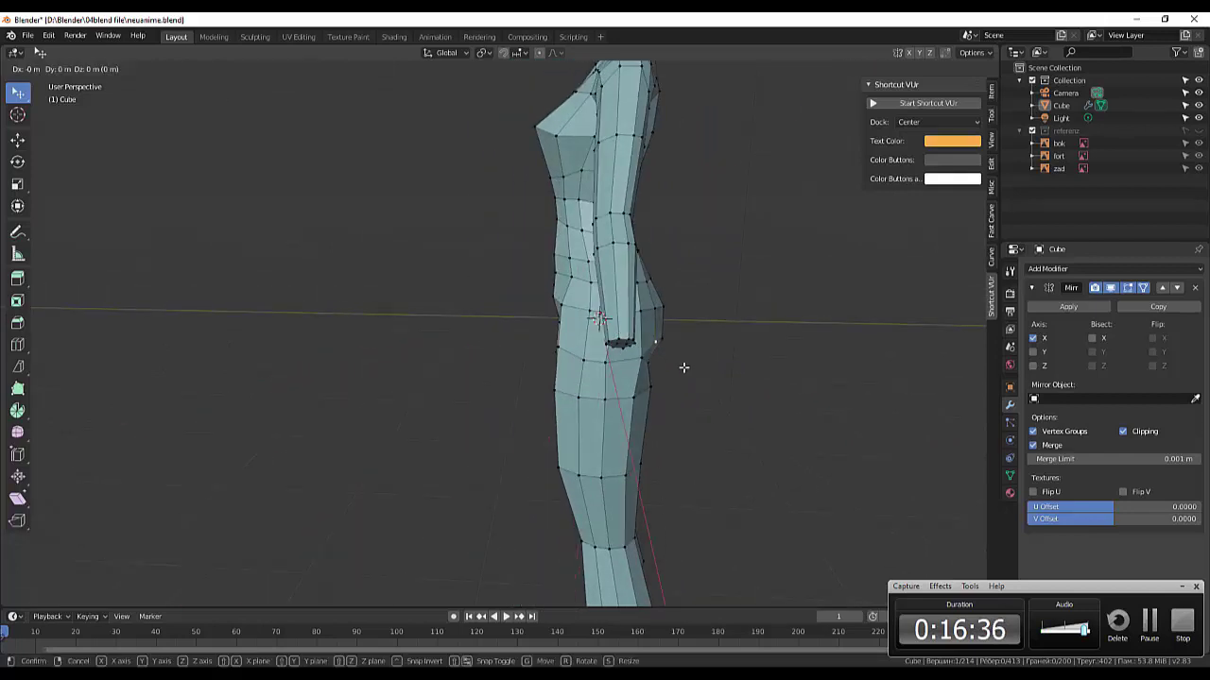
click(686, 369)
middle_drag(693, 362, 609, 362)
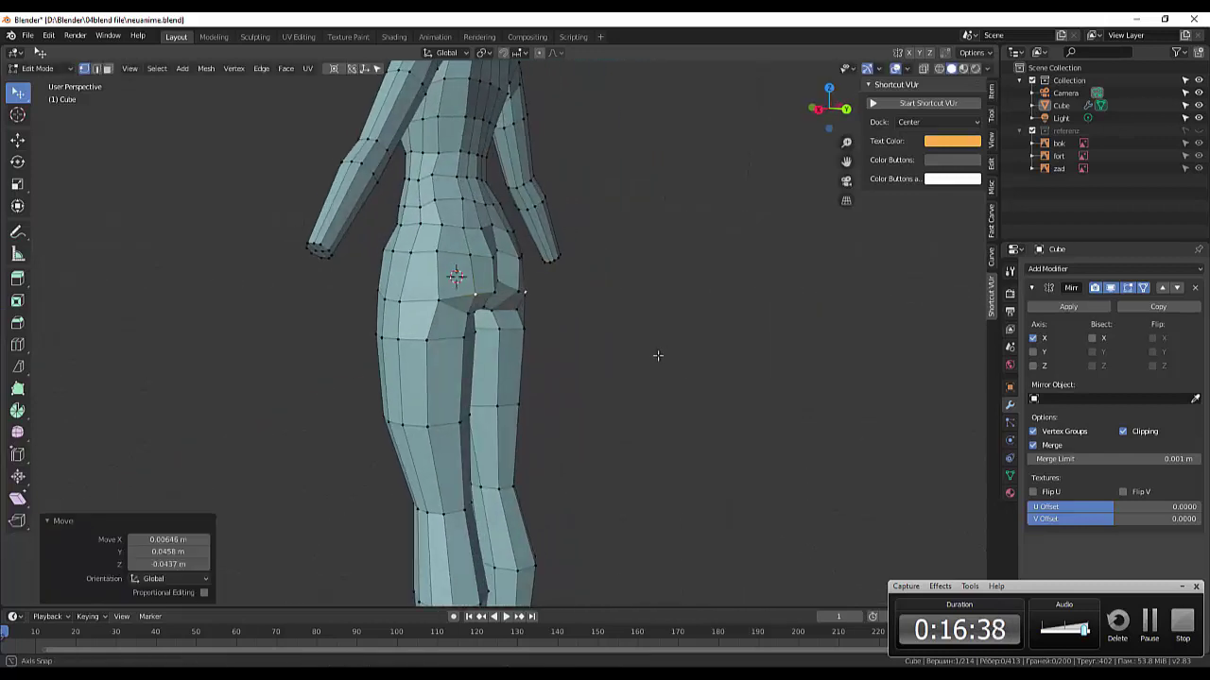
mouse_move(604, 365)
middle_down()
mouse_move(570, 418)
mouse_move(631, 355)
mouse_move(748, 361)
mouse_move(716, 391)
mouse_move(667, 369)
middle_up()
scroll(631, 356, down, 2)
scroll(630, 355, down, 4)
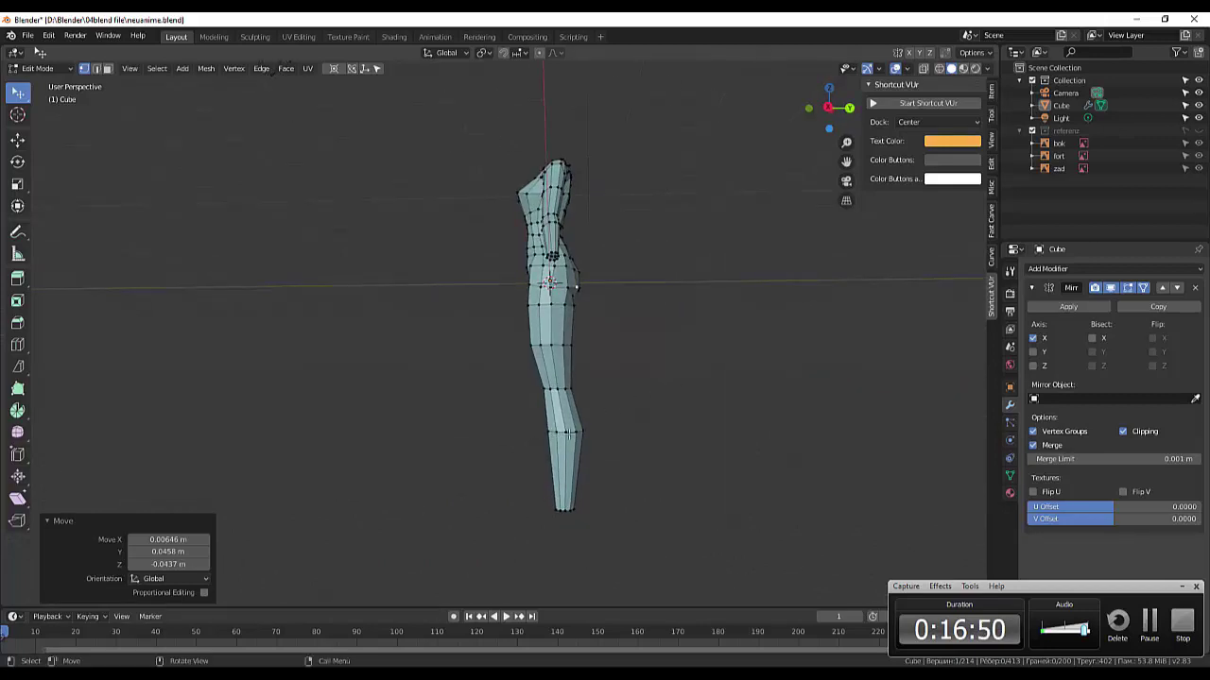
- Scale the lower-leg edge loop to 0.848
alt+click(572, 431)
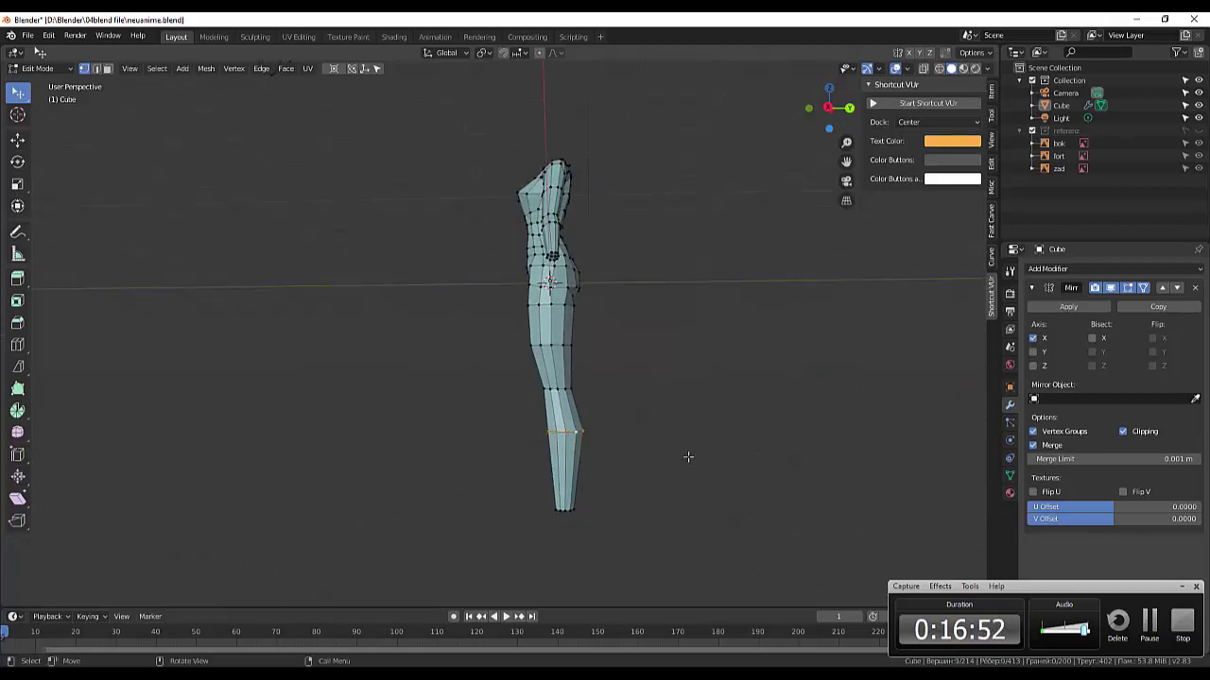
key(s)
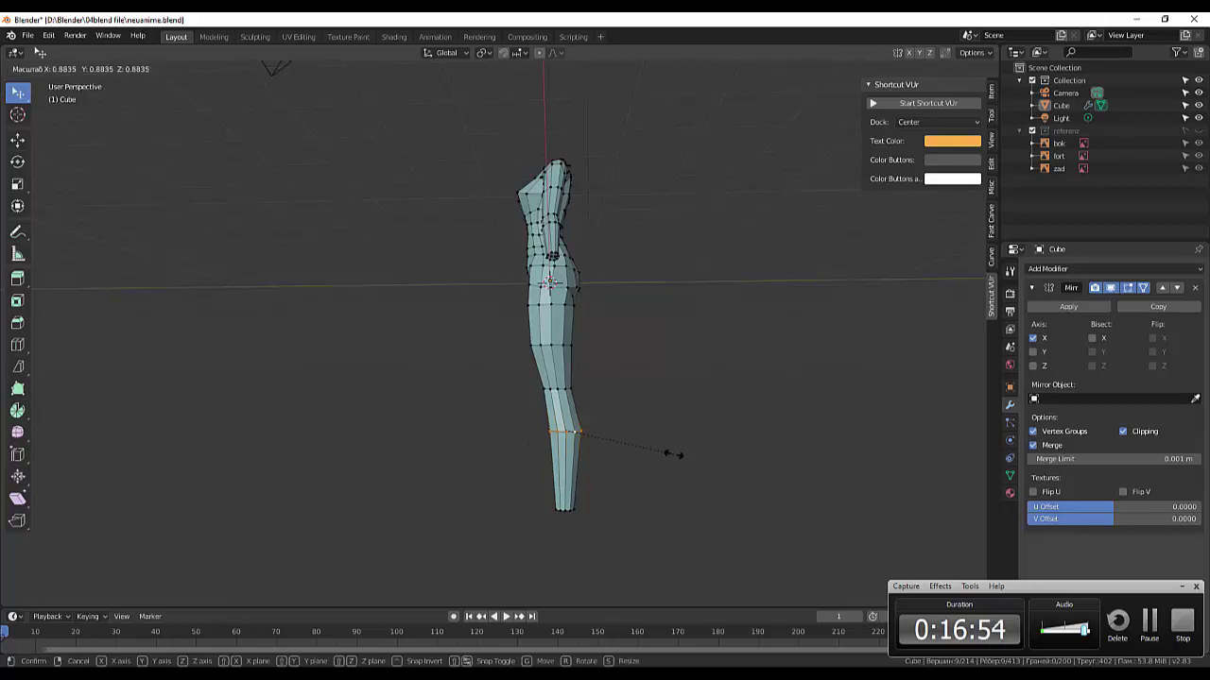
click(670, 451)
middle_drag(673, 450, 705, 441)
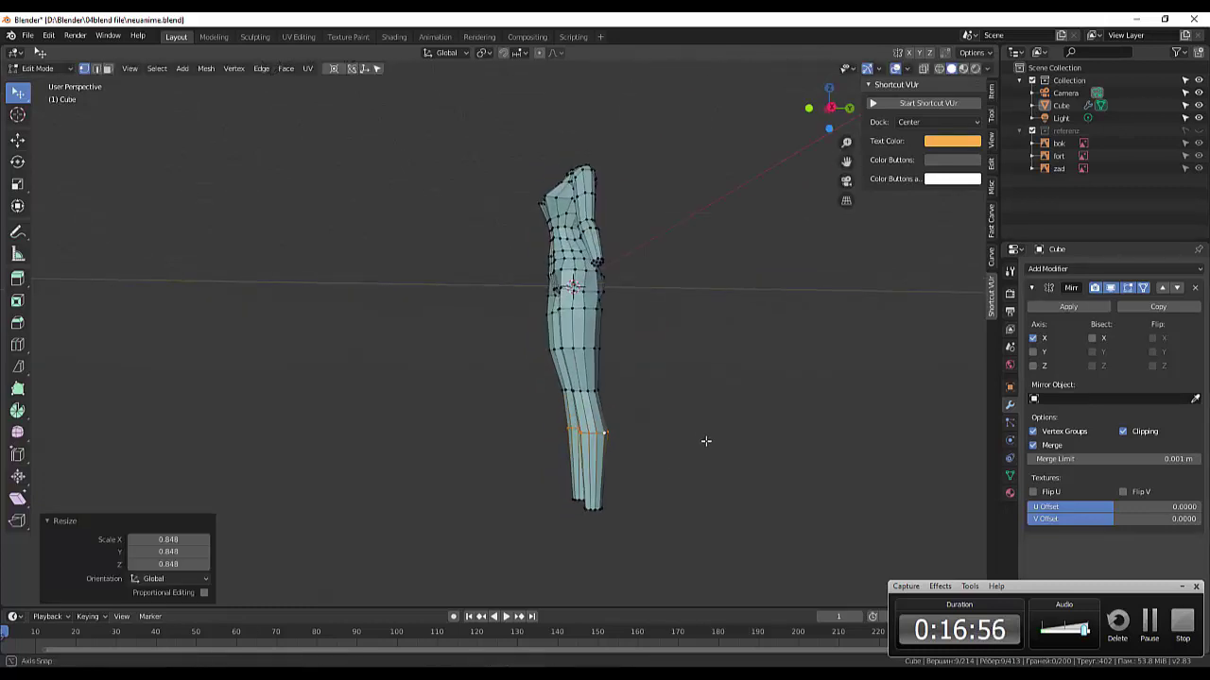
- Scale the waist edge loop to 0.898
alt+click(588, 353)
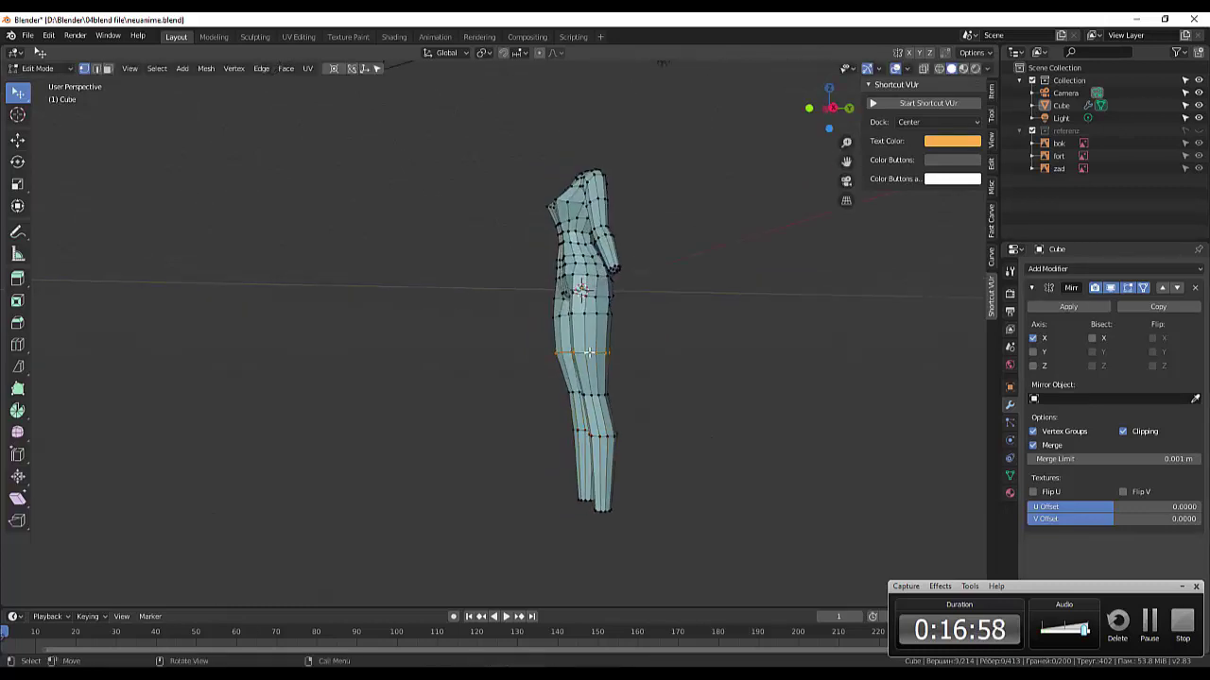
key(s)
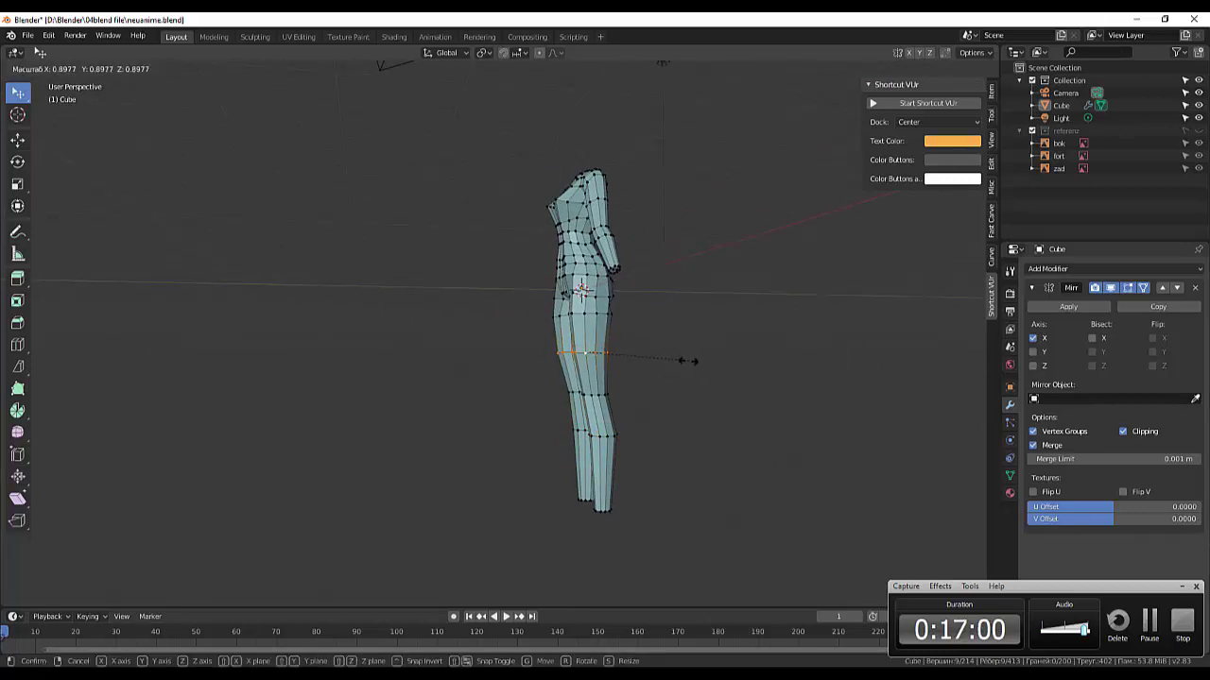
click(702, 371)
middle_drag(702, 388, 800, 400)
scroll(758, 391, up, 1)
scroll(760, 390, up, 2)
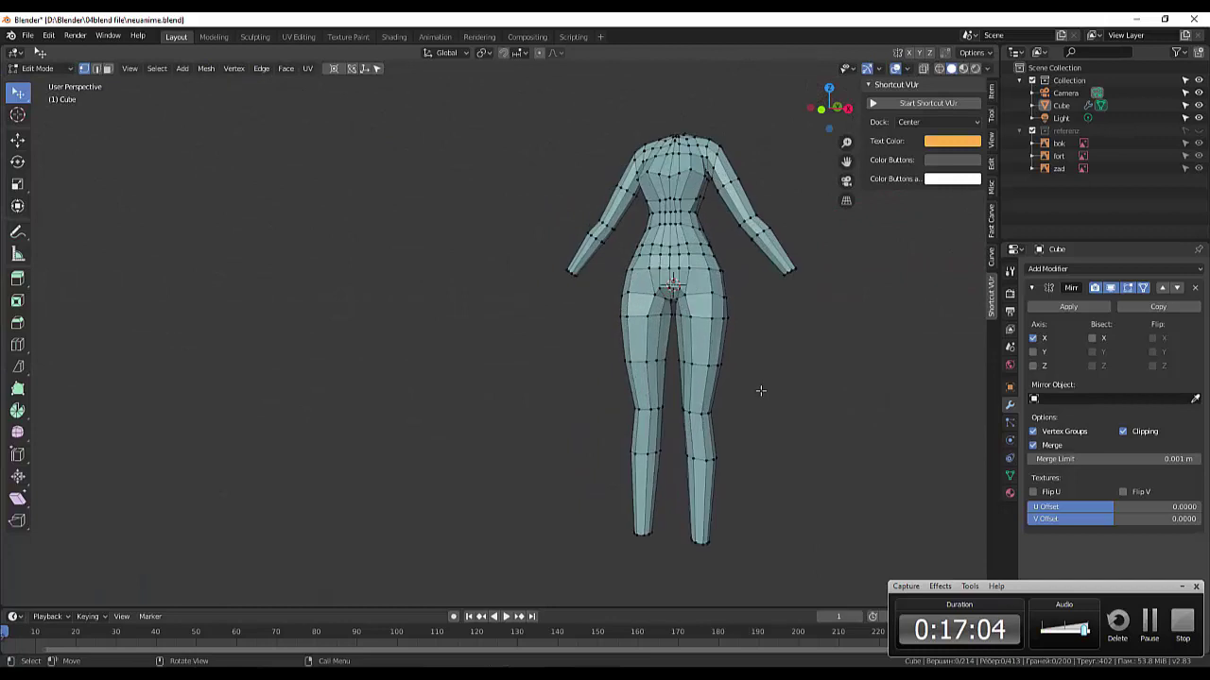